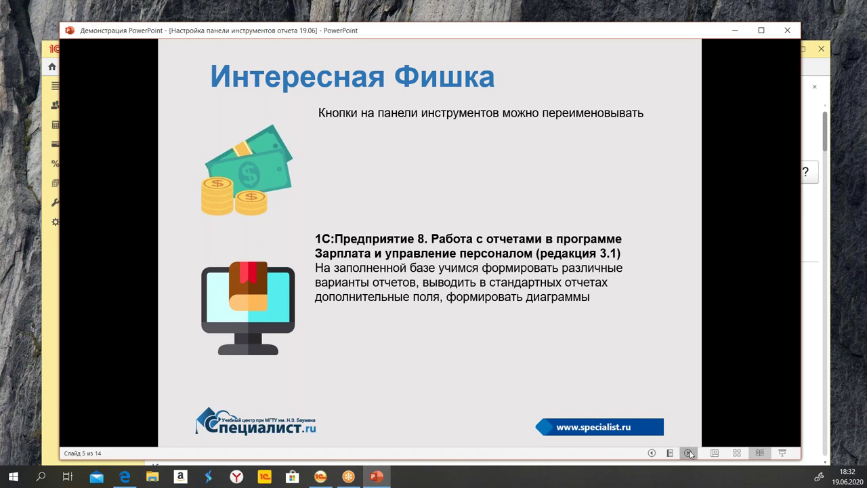
# Advance the presentation to the slide on report toolbar setup and switch to the 1С:Предприятие window
pyautogui.click(688, 453)
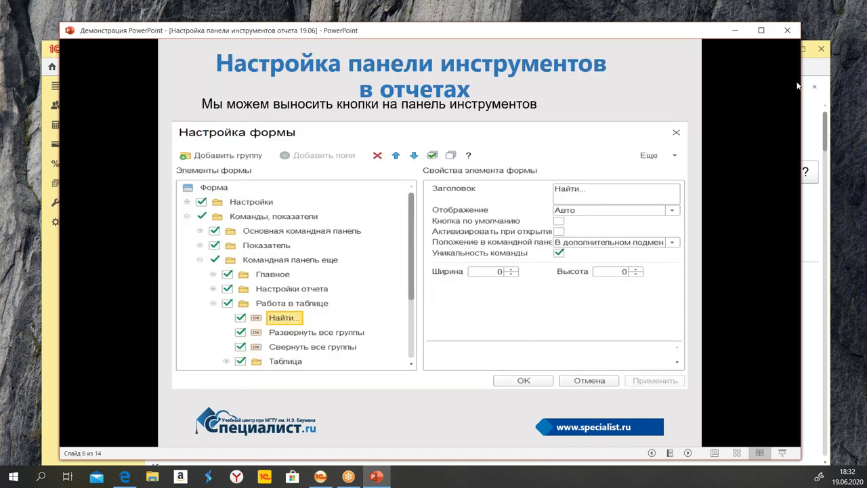
pyautogui.click(822, 68)
pyautogui.moveTo(429, 54); pyautogui.dragTo(424, 40)
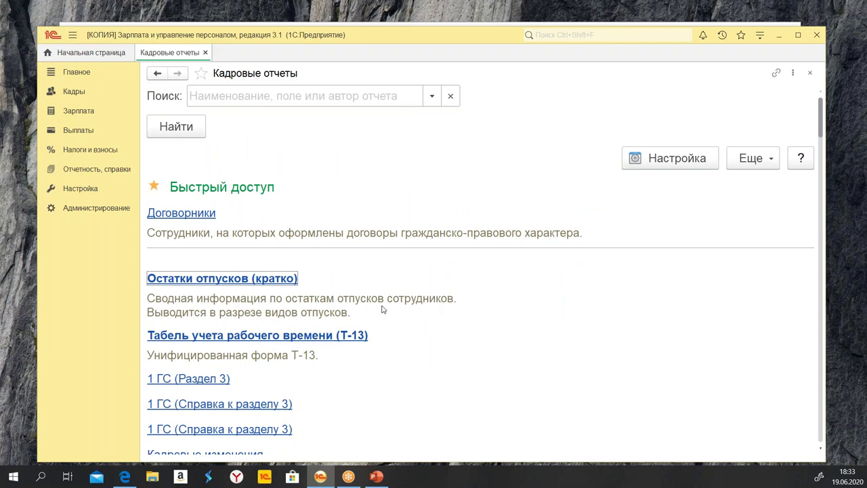
# Close the Кадровые отчеты list and open Отчеты по зарплате from the Зарплата section
pyautogui.click(205, 53)
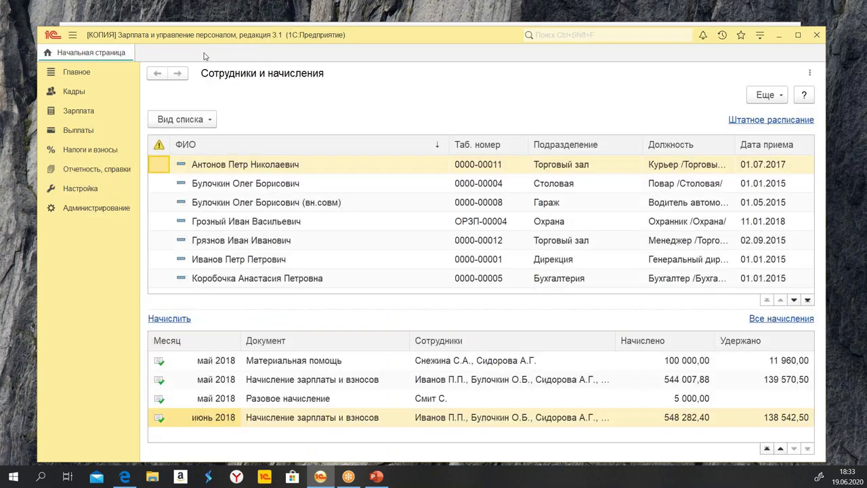
pyautogui.click(79, 111)
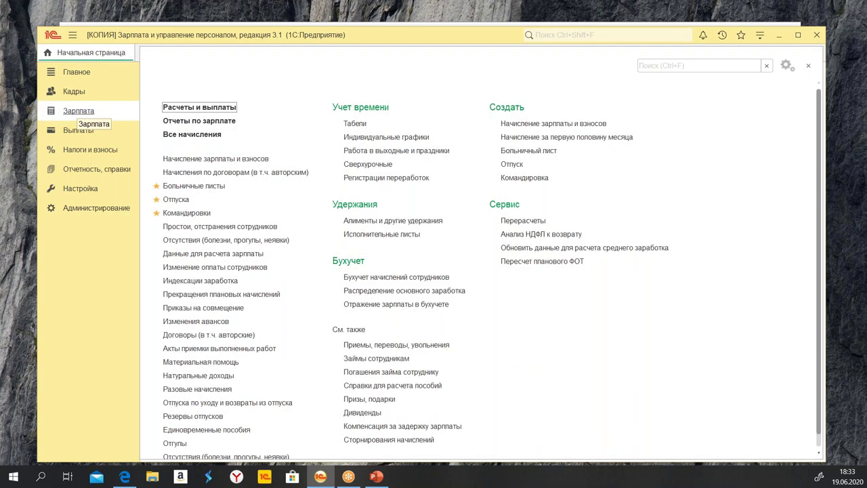
pyautogui.click(205, 122)
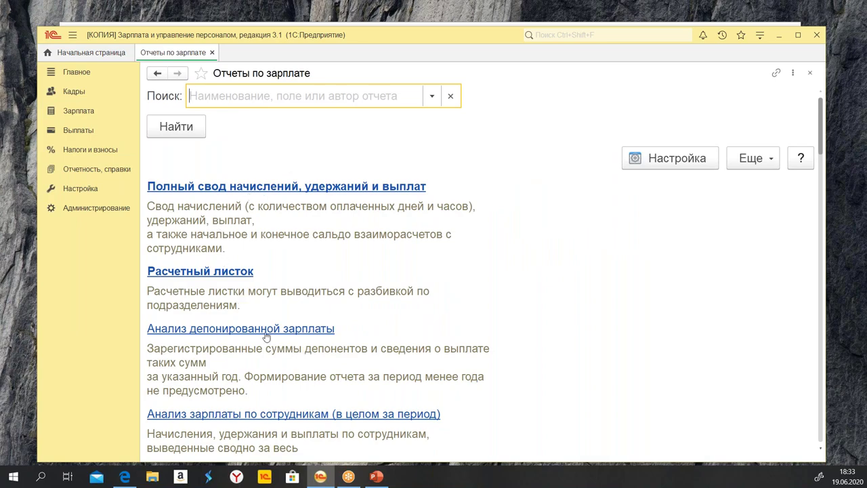
# Open the report "Полный свод начислений, удержаний и выплат" from the payroll reports and generate it
pyautogui.scroll(-3, 388, 354)
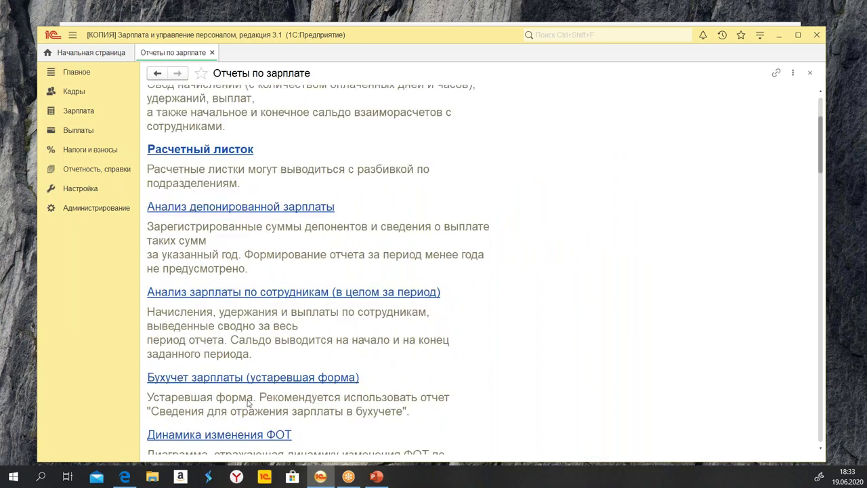
pyautogui.scroll(-6, 402, 308)
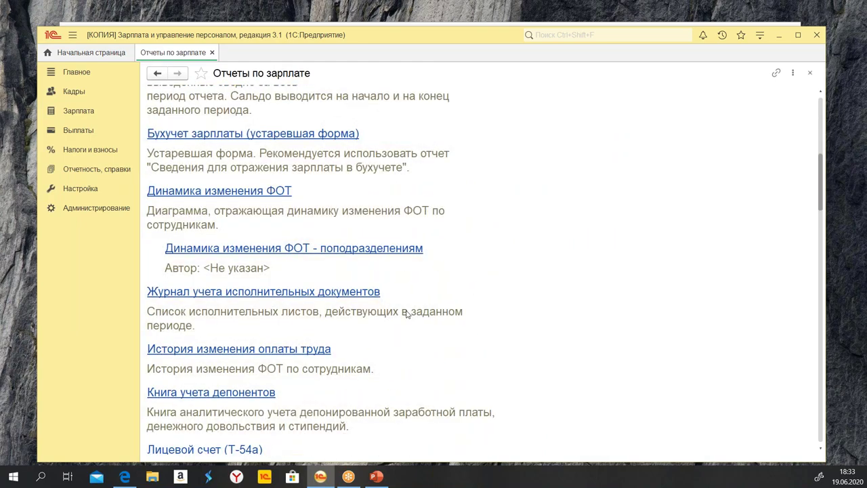
pyautogui.scroll(9, 407, 313)
pyautogui.click(251, 133)
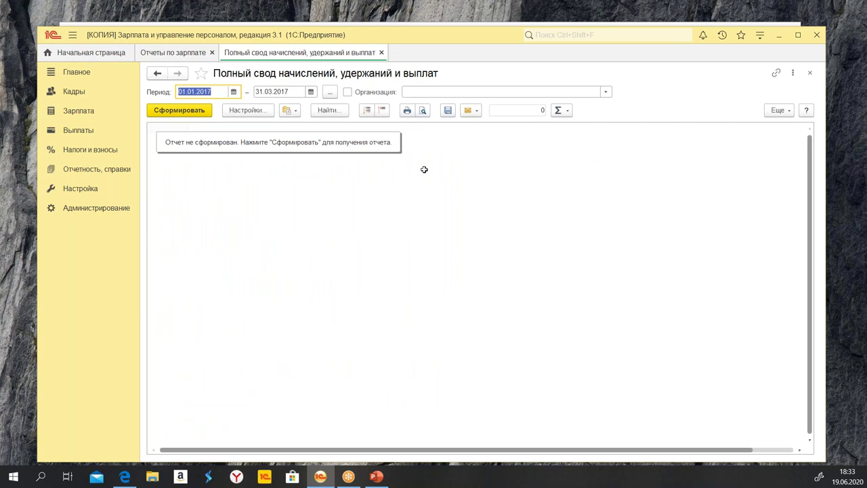
pyautogui.click(196, 110)
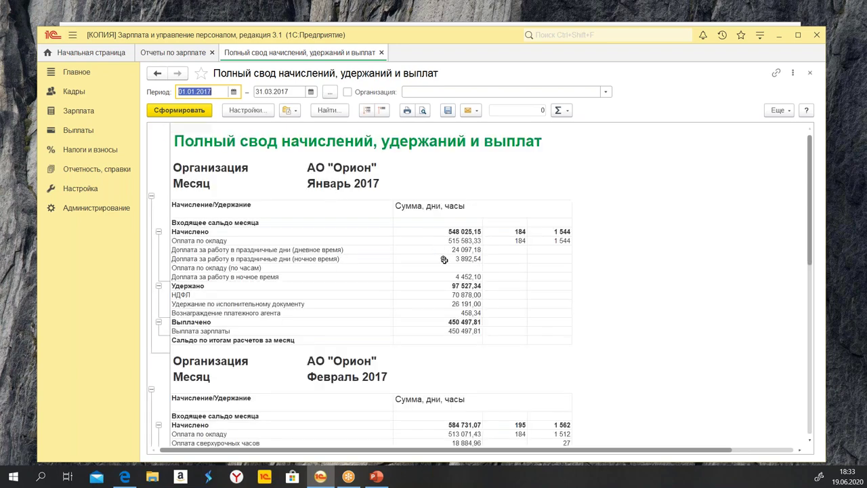
# Look through the generated payroll summary and examine the additional commands available for the report
pyautogui.scroll(-1, 447, 264)
pyautogui.scroll(-2, 453, 292)
pyautogui.scroll(3, 447, 298)
pyautogui.click(779, 110)
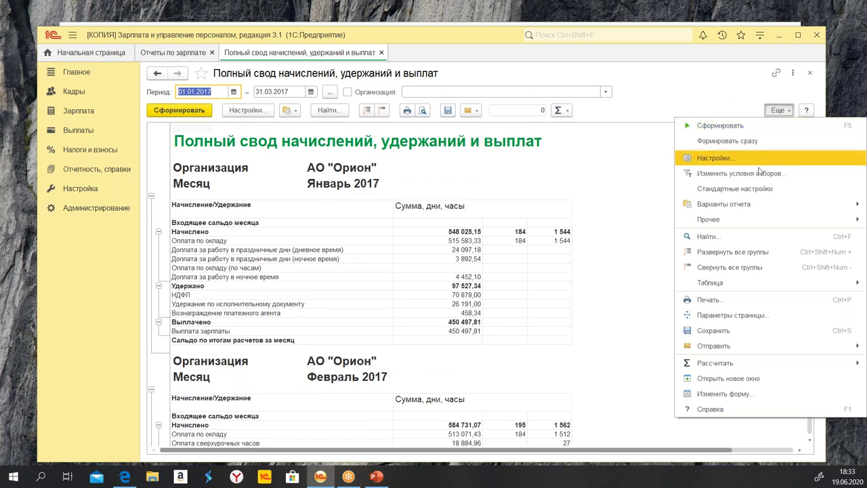
pyautogui.moveTo(754, 202)
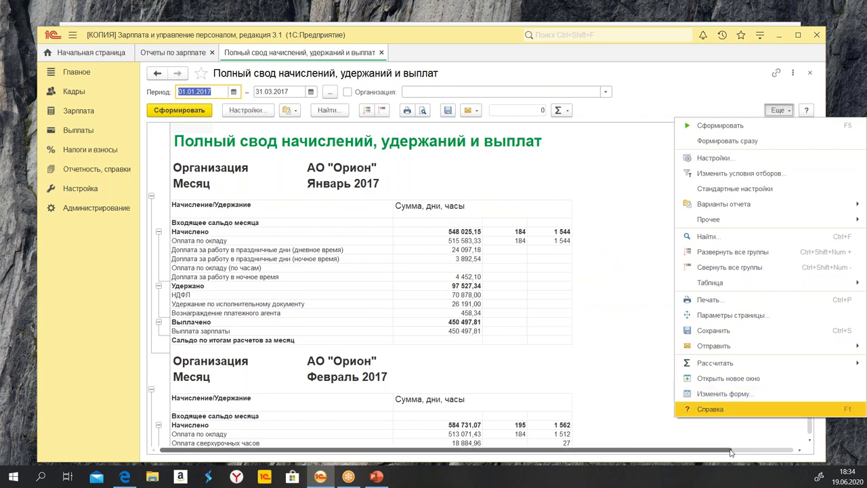
# Close the payroll summary and the Отчеты по зарплате list, and open Кадровые отчеты from the Кадры section
pyautogui.click(381, 53)
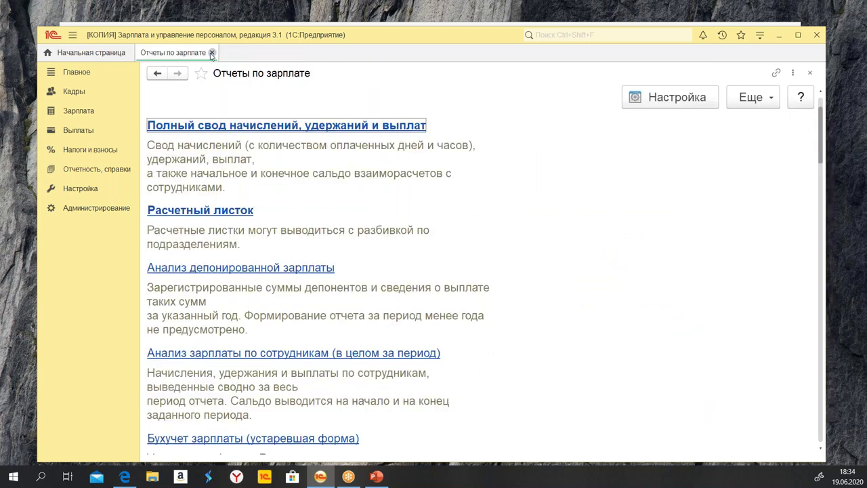
pyautogui.click(211, 53)
pyautogui.click(73, 91)
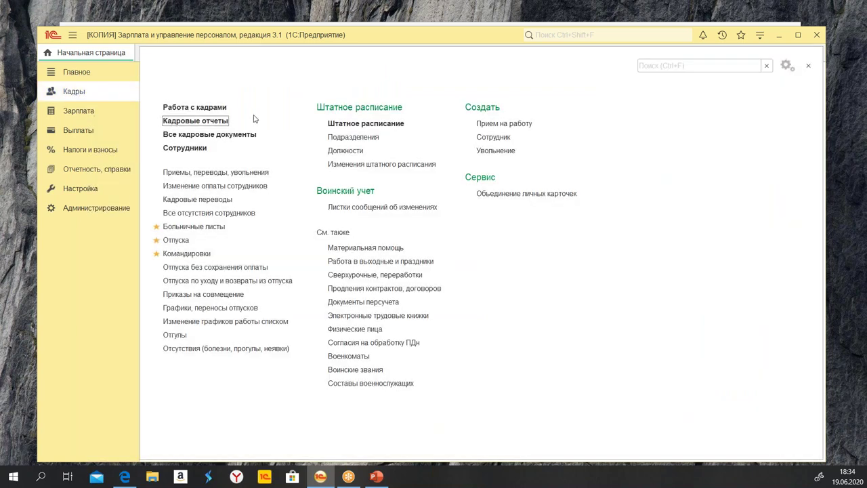
pyautogui.click(210, 123)
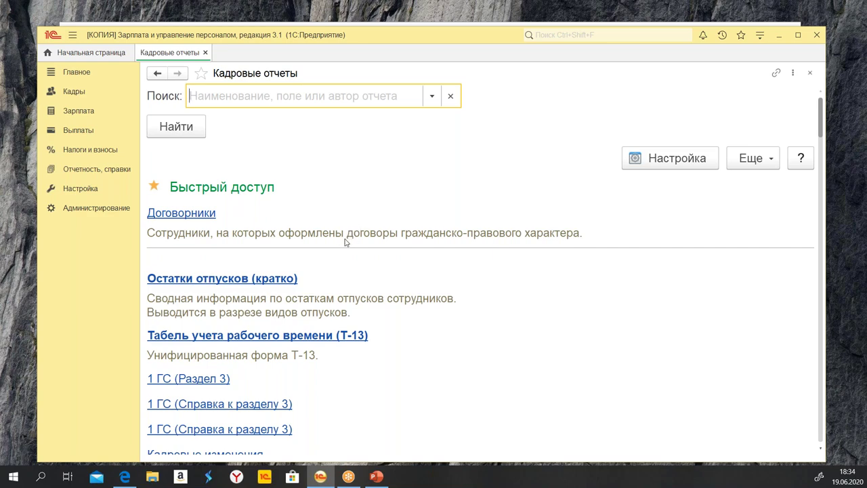
# View the reports entry in the Налоги и взносы section and return to the Кадровые отчеты list
pyautogui.click(90, 150)
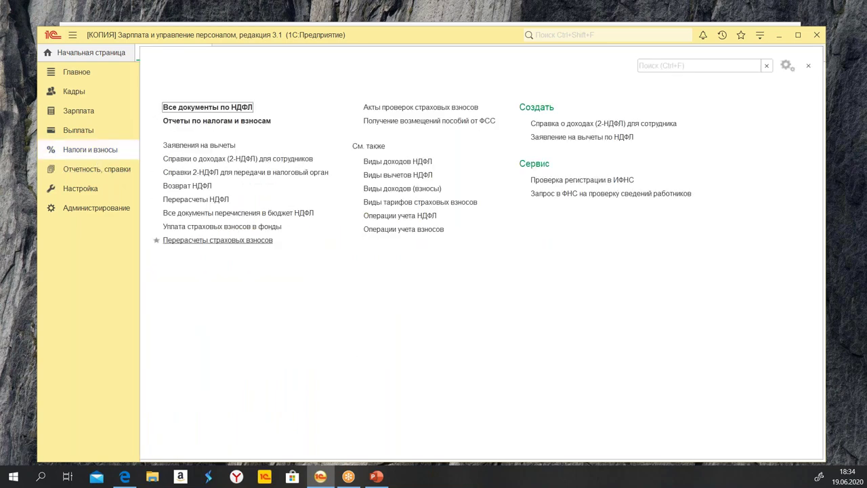
pyautogui.click(79, 96)
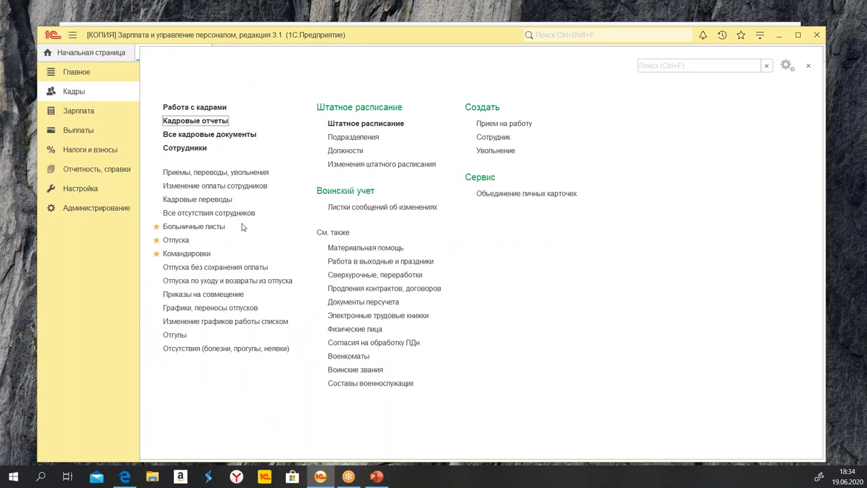
pyautogui.click(197, 122)
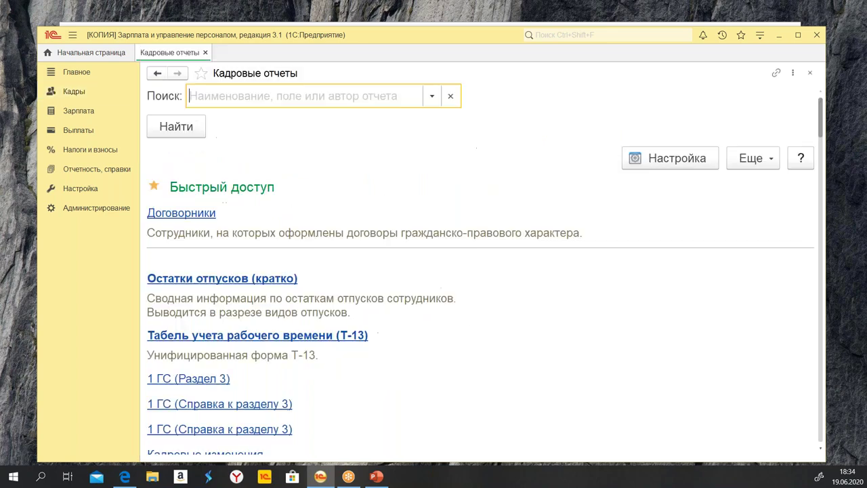
# Search the personnel reports for "штатны" and open the Штатные сотрудники report
pyautogui.scroll(-5, 415, 246)
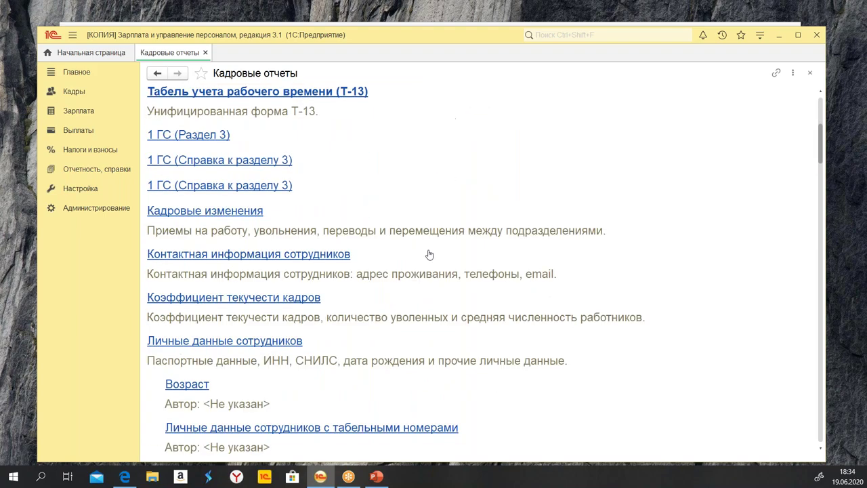
pyautogui.scroll(-11, 429, 258)
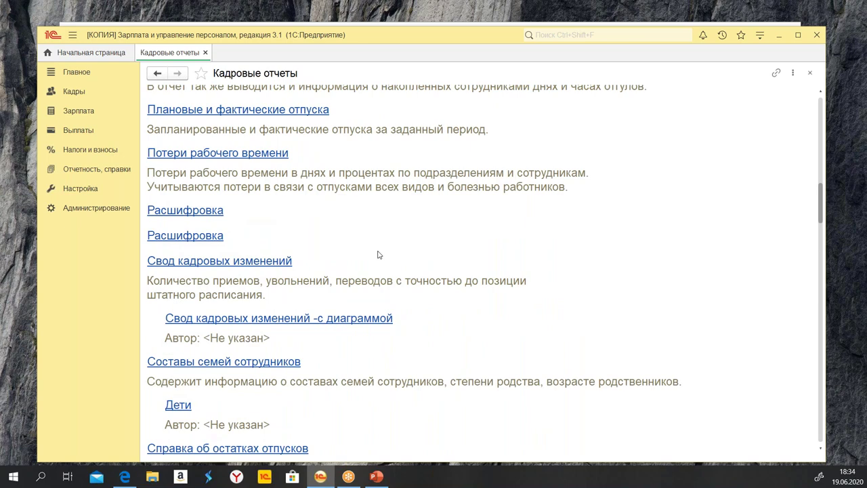
pyautogui.scroll(16, 382, 244)
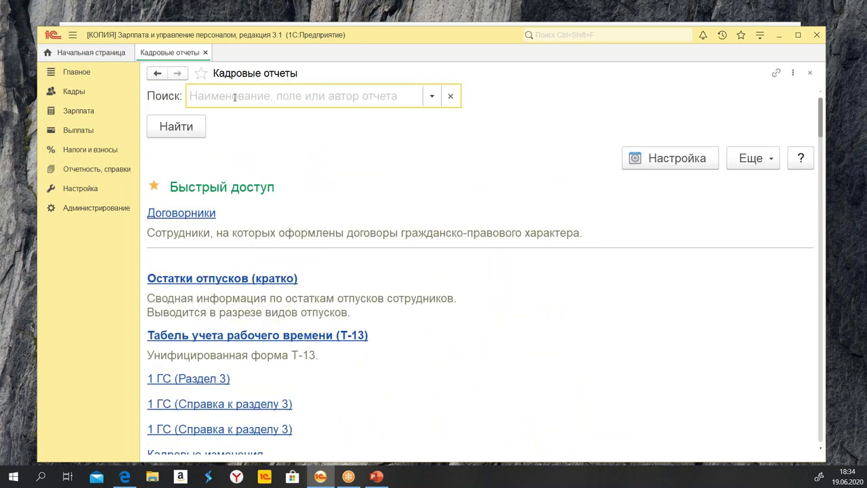
pyautogui.write('in')
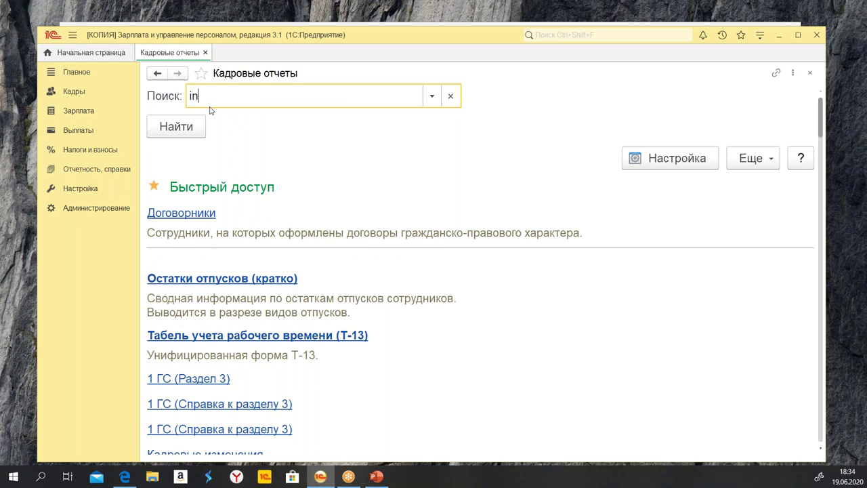
pyautogui.press('BackSpace')
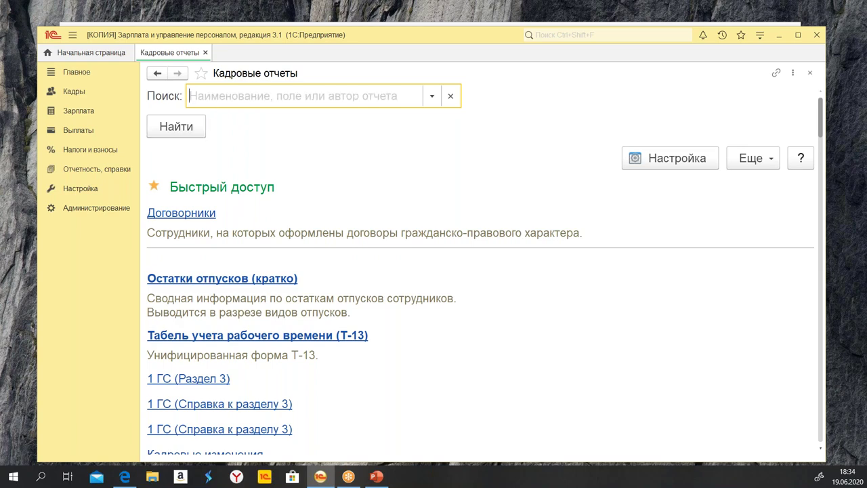
pyautogui.write('ш')
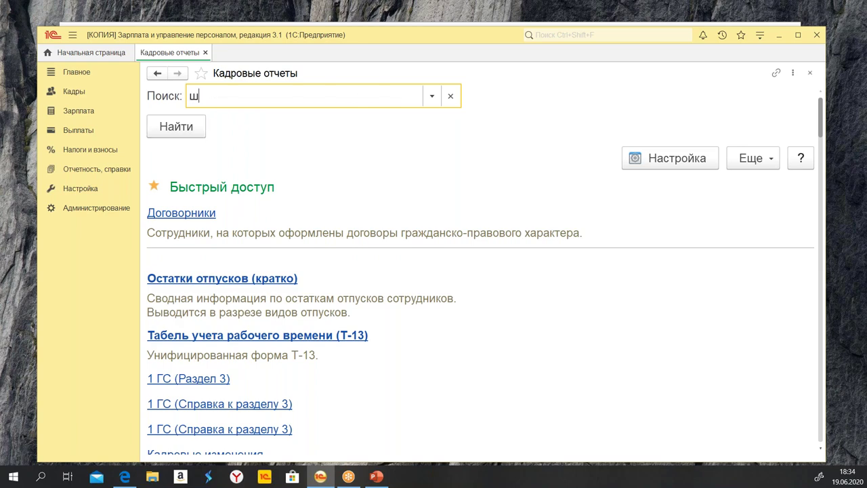
pyautogui.write('татны')
pyautogui.press('Return')
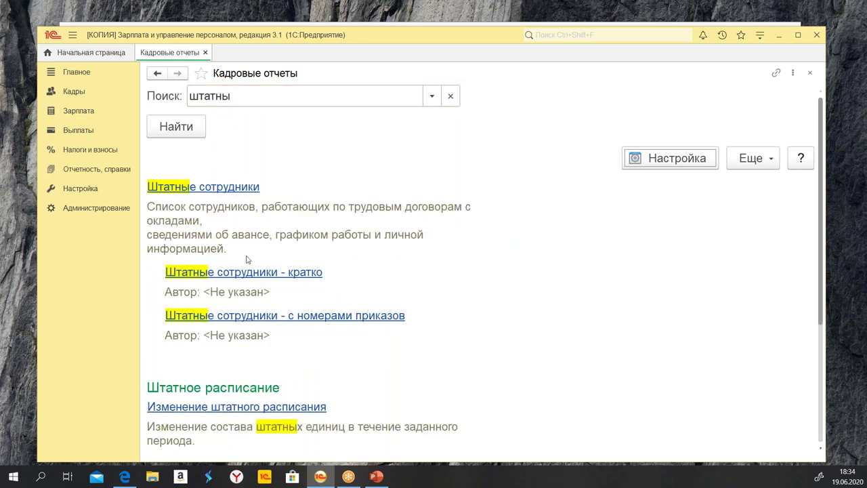
pyautogui.click(204, 189)
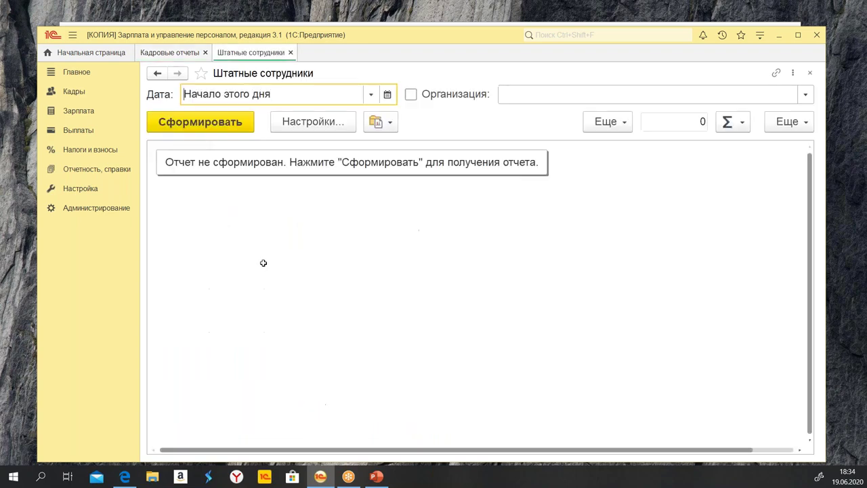
# Set the report form's display scale to 100% and generate the Штатные сотрудники report
pyautogui.click(760, 35)
pyautogui.click(764, 138)
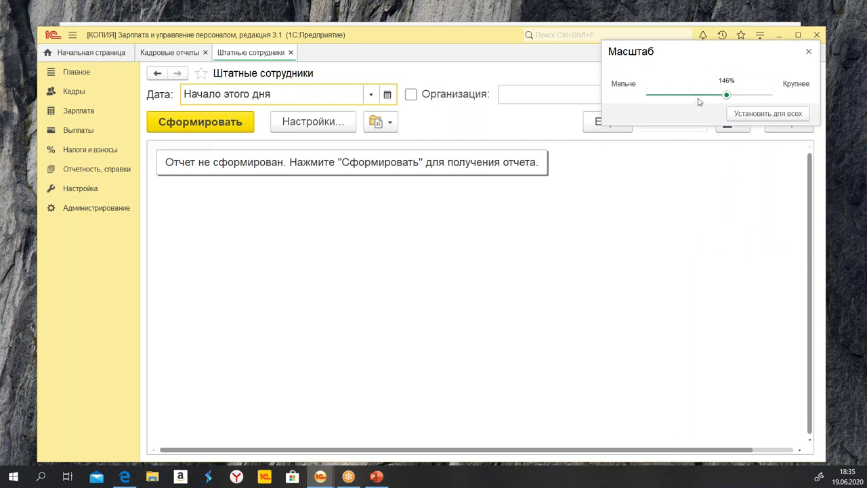
pyautogui.click(702, 95)
pyautogui.moveTo(702, 95); pyautogui.dragTo(704, 96)
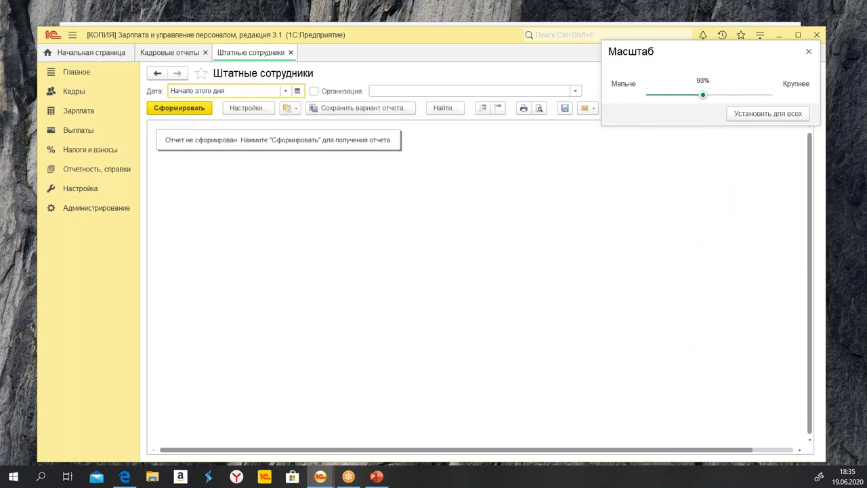
pyautogui.click(707, 95)
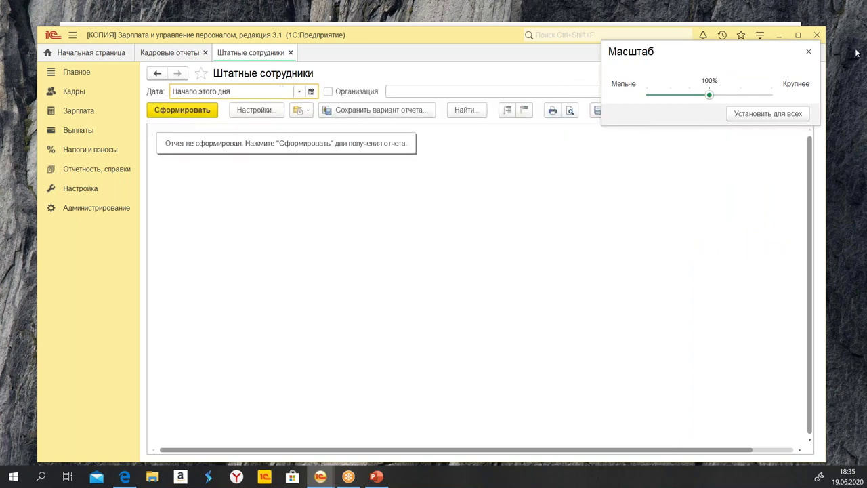
pyautogui.click(808, 52)
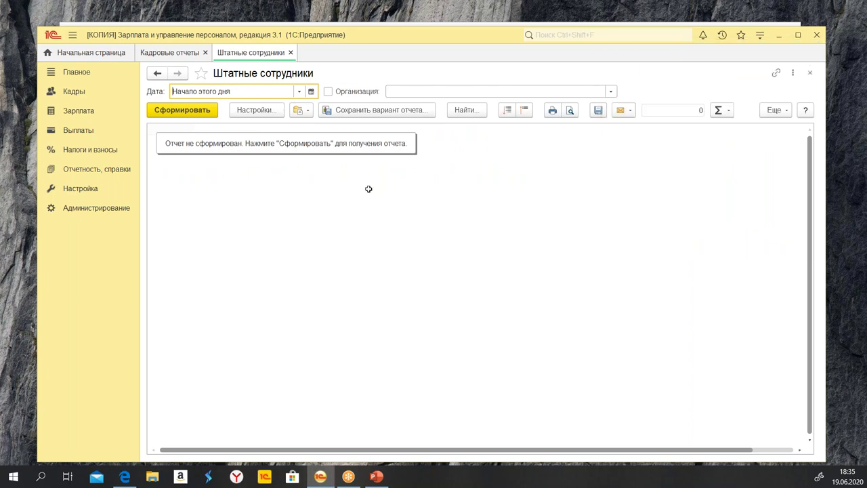
pyautogui.click(175, 112)
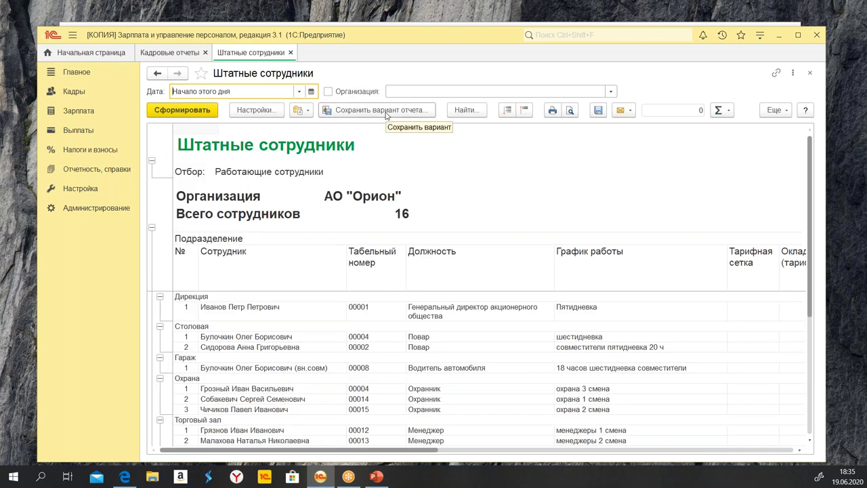
# Clear the search in the Кадровые отчеты list, and open and generate the Договорники report
pyautogui.click(172, 54)
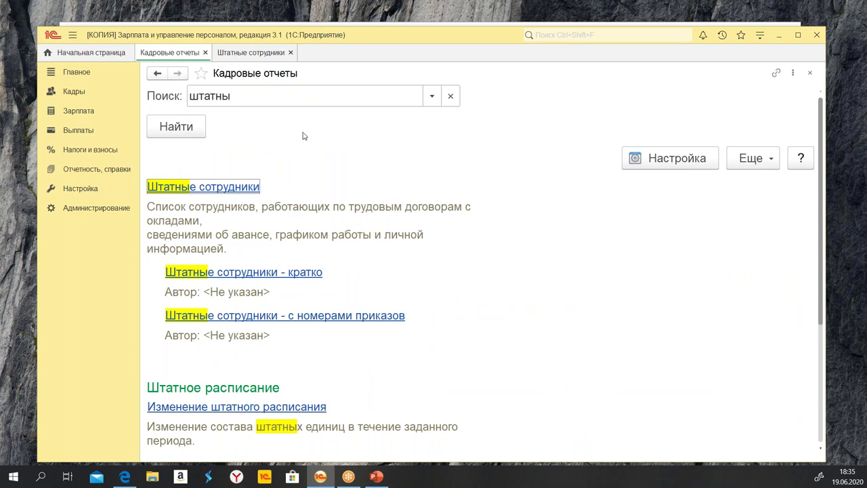
pyautogui.click(451, 95)
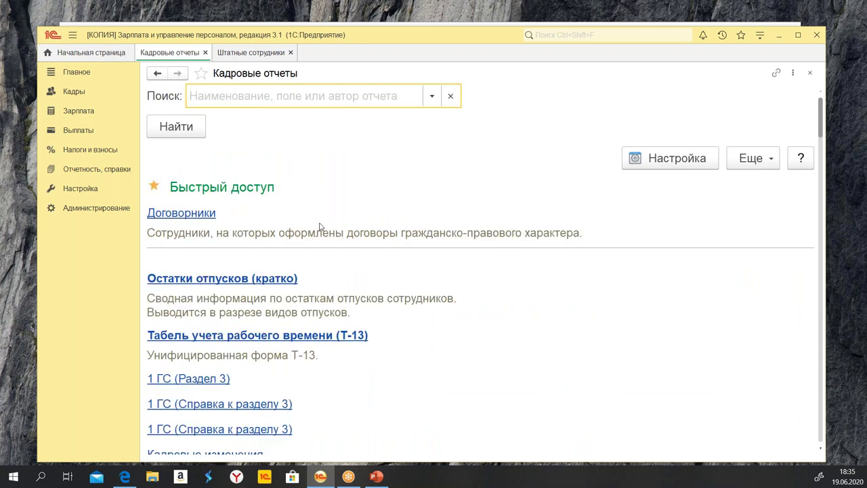
pyautogui.click(169, 217)
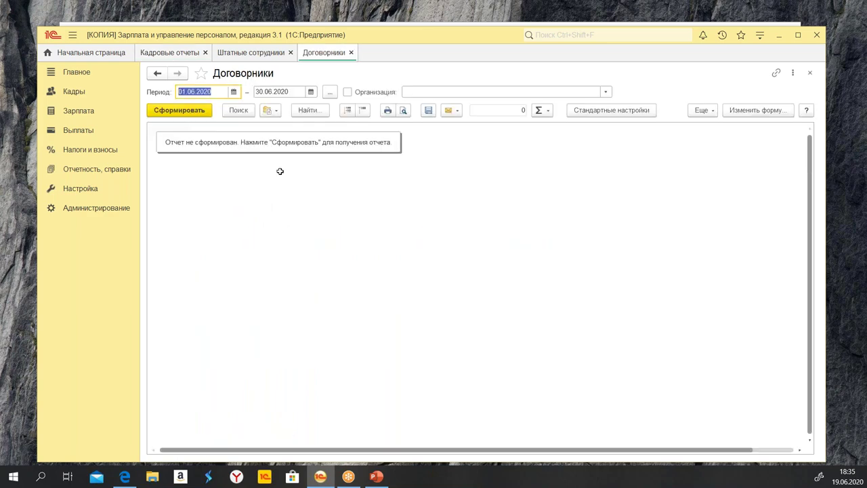
pyautogui.click(179, 109)
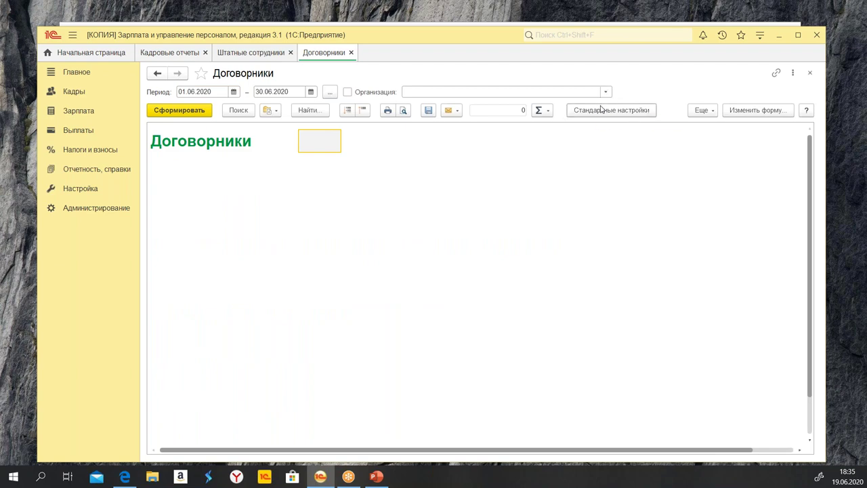
# Open the "Табель учета рабочего времени (Т-13)" report from the Кадровые отчеты list
pyautogui.click(180, 53)
pyautogui.click(268, 338)
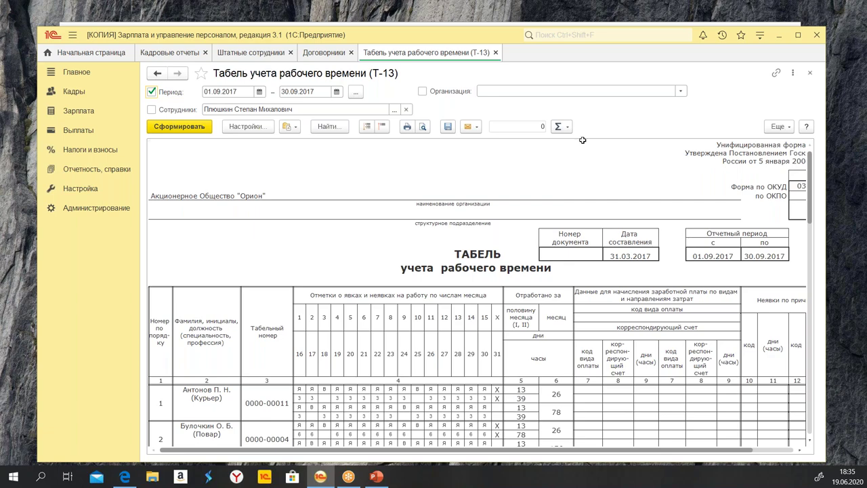
# Look over the generated Т-13 timesheet and open its form customization window, Настройка формы
pyautogui.moveTo(454, 35); pyautogui.dragTo(450, 30)
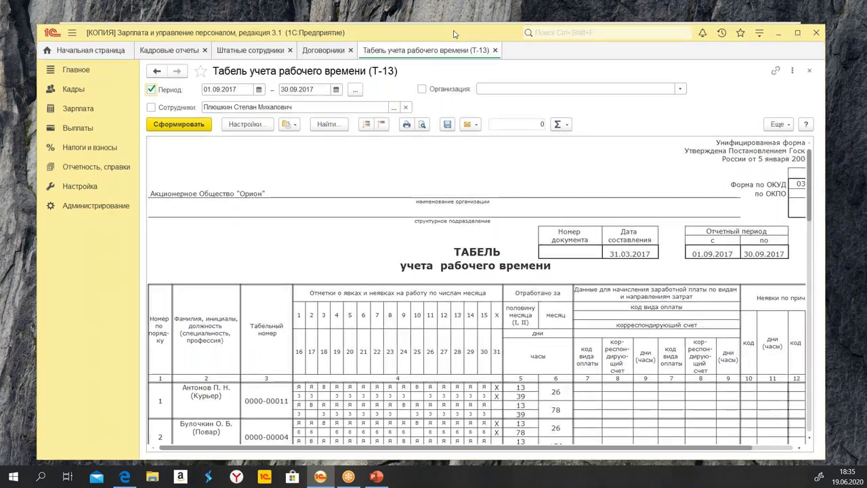
pyautogui.scroll(-5, 538, 318)
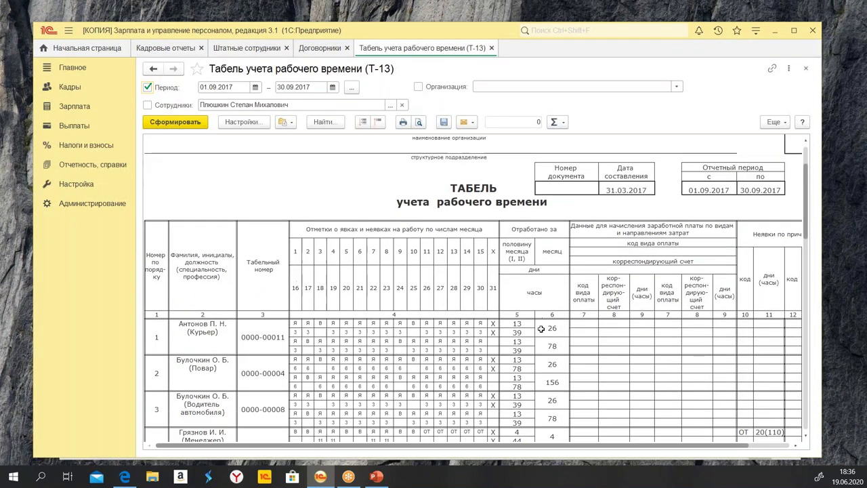
pyautogui.scroll(5, 537, 346)
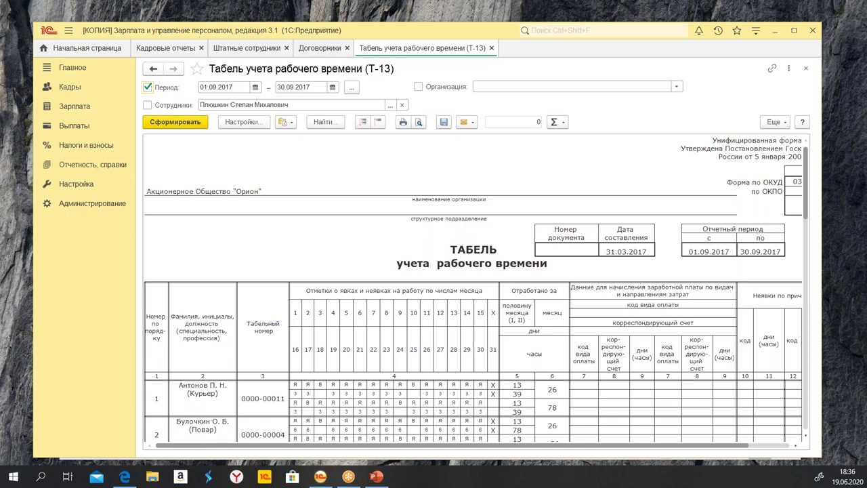
pyautogui.click(772, 122)
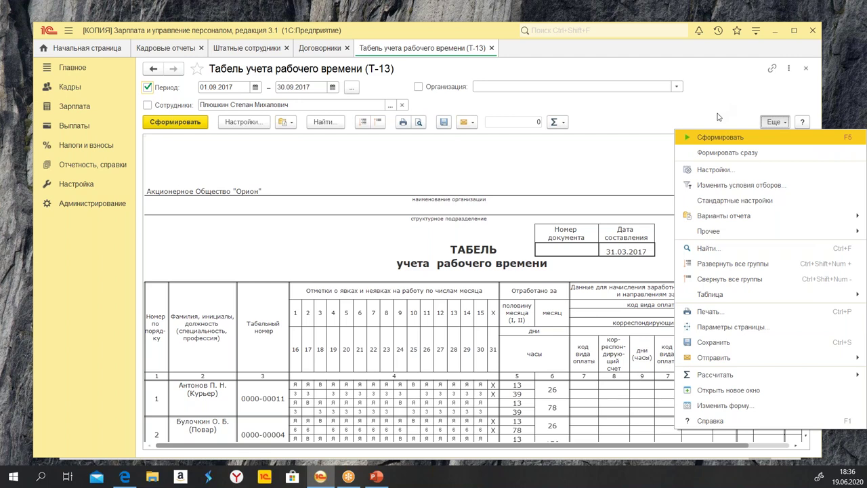
pyautogui.click(717, 406)
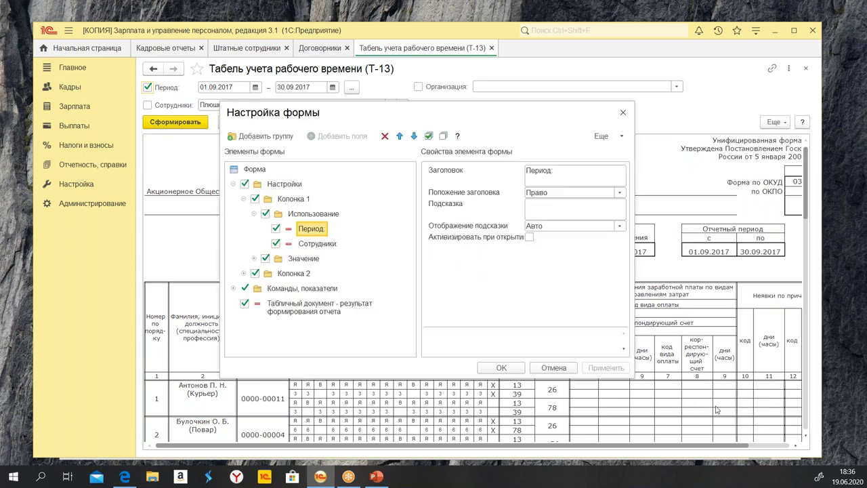
pyautogui.moveTo(378, 114); pyautogui.dragTo(400, 157)
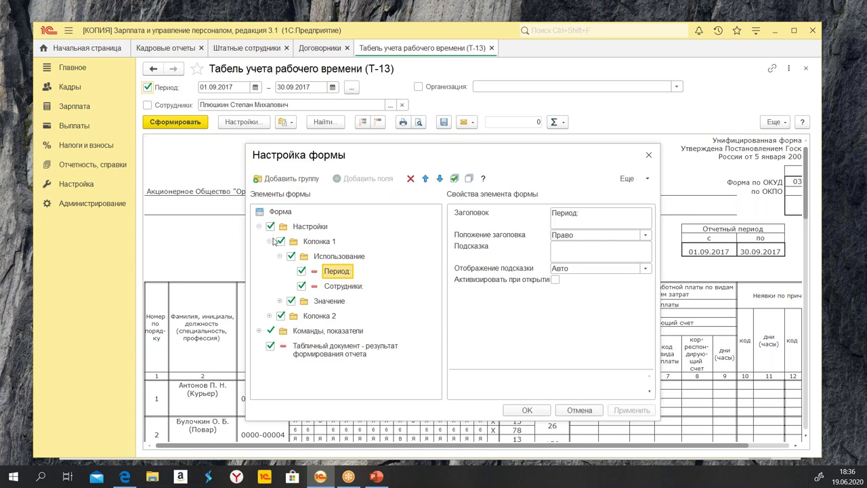
# Expand Основная командная панель under Команды, показатели and inspect the Сформировать command in its Главное group
pyautogui.click(269, 242)
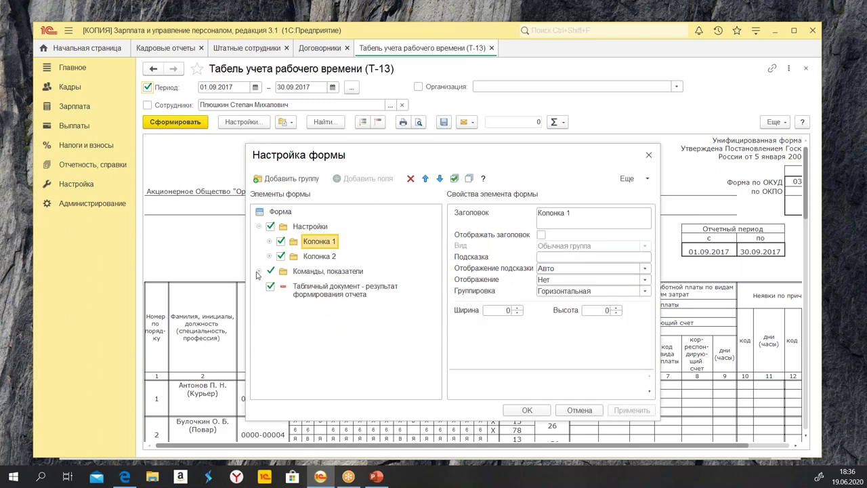
pyautogui.click(259, 272)
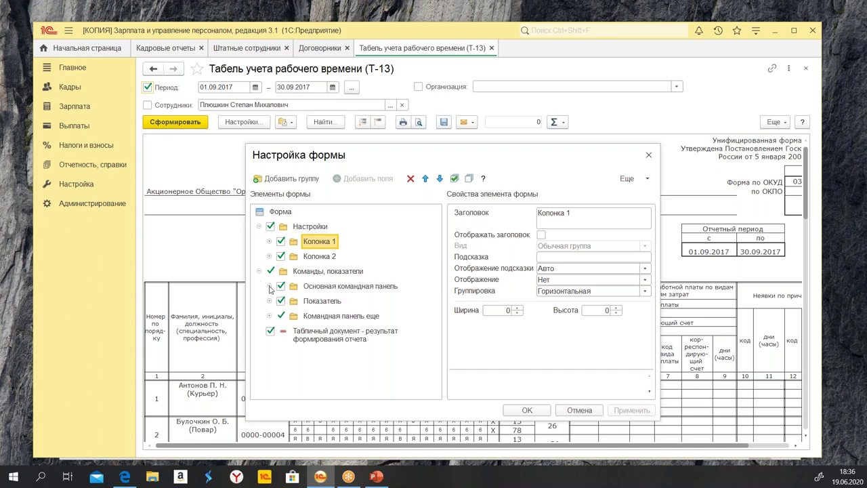
pyautogui.click(270, 287)
pyautogui.click(290, 302)
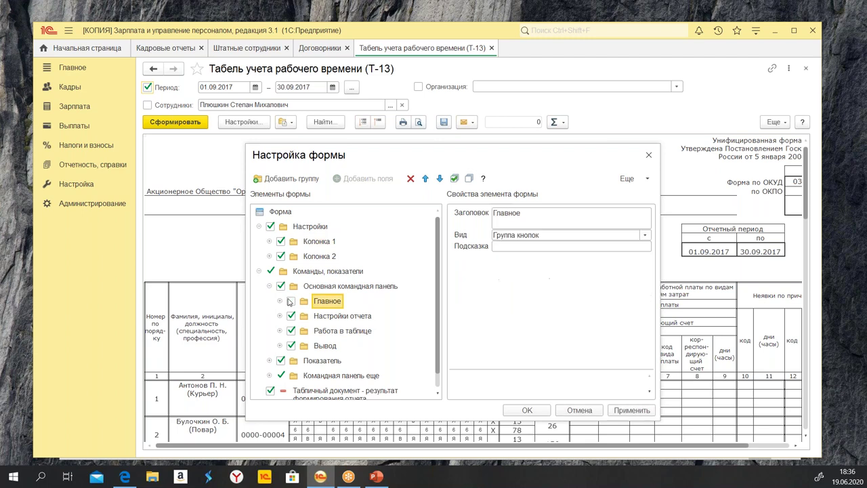
pyautogui.click(281, 302)
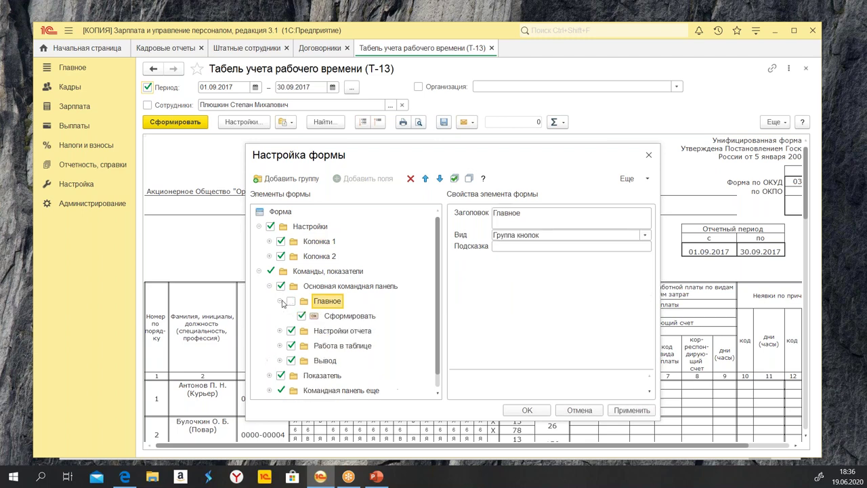
pyautogui.click(352, 317)
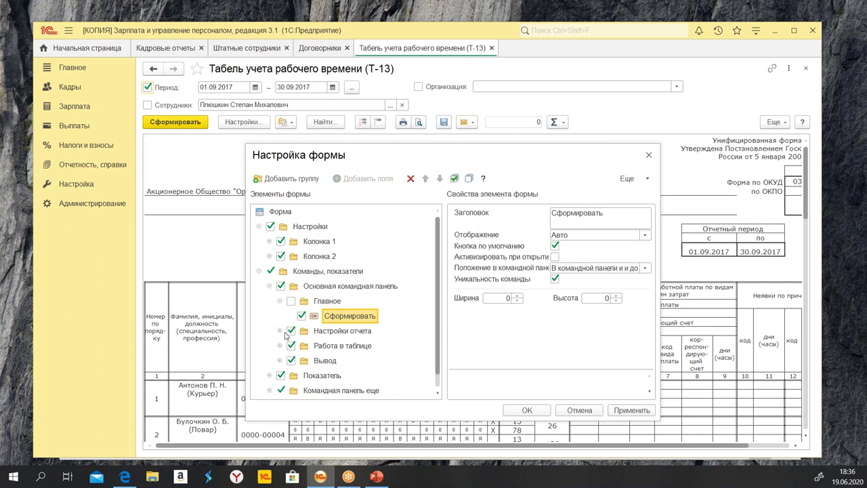
# Examine the Настройки отчета group of the main command panel, including Настройки and the Сохранение (выбор) варианта отчета submenu, then collapse the panel's groups
pyautogui.click(281, 332)
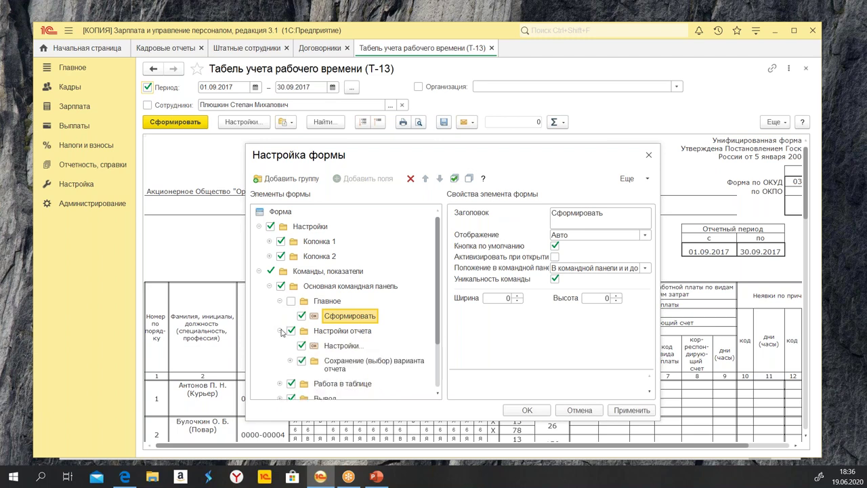
pyautogui.click(346, 346)
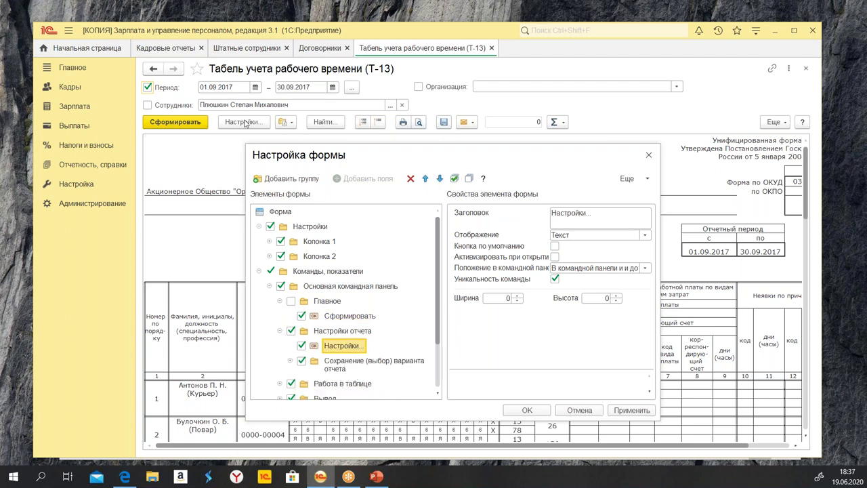
pyautogui.scroll(-2, 357, 333)
pyautogui.click(338, 305)
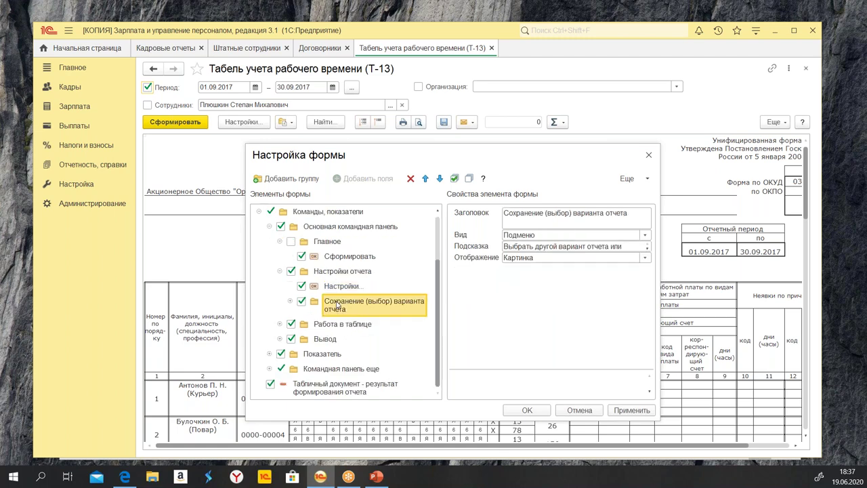
pyautogui.click(290, 302)
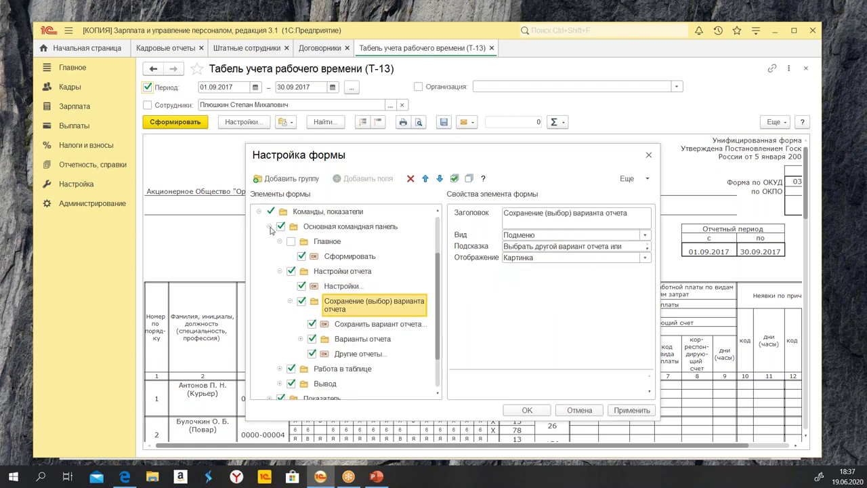
pyautogui.click(270, 227)
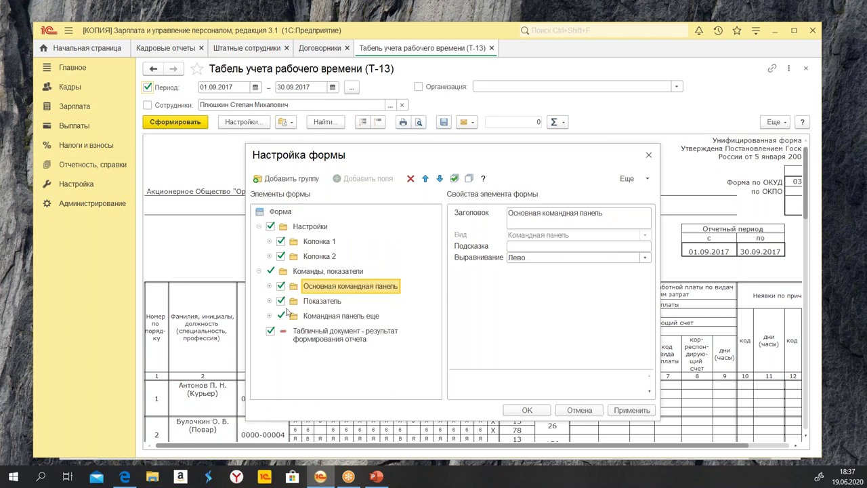
pyautogui.click(269, 287)
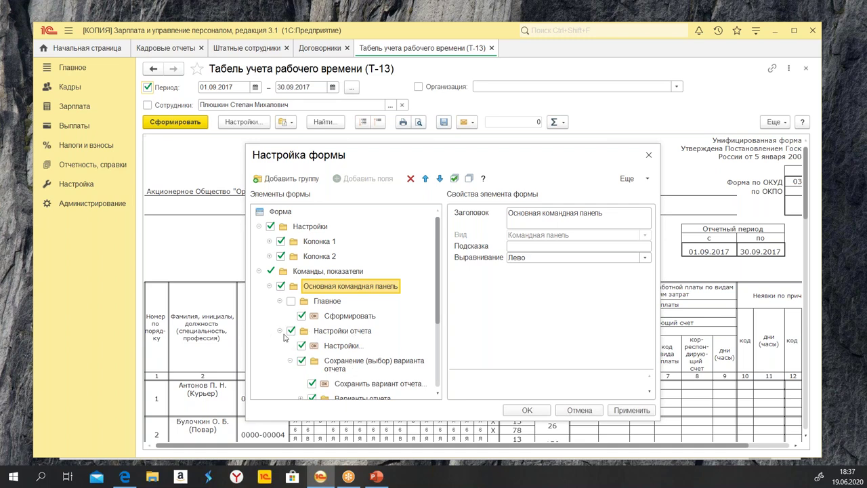
pyautogui.scroll(-3, 312, 324)
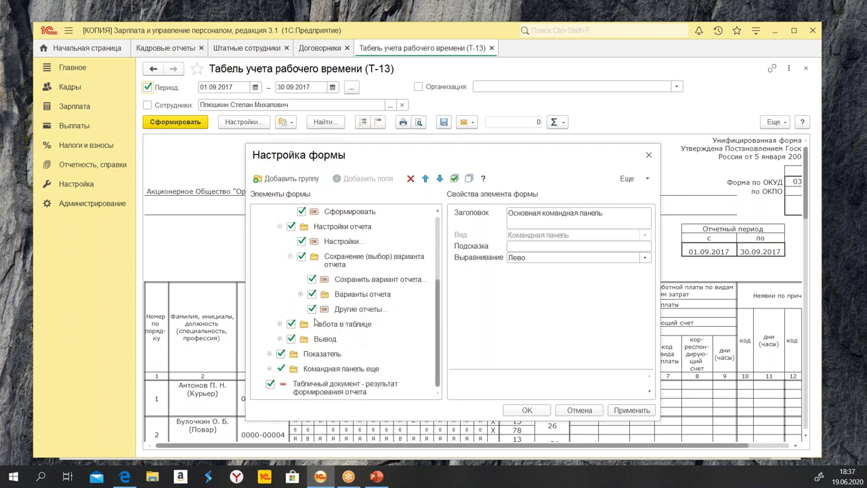
pyautogui.click(292, 257)
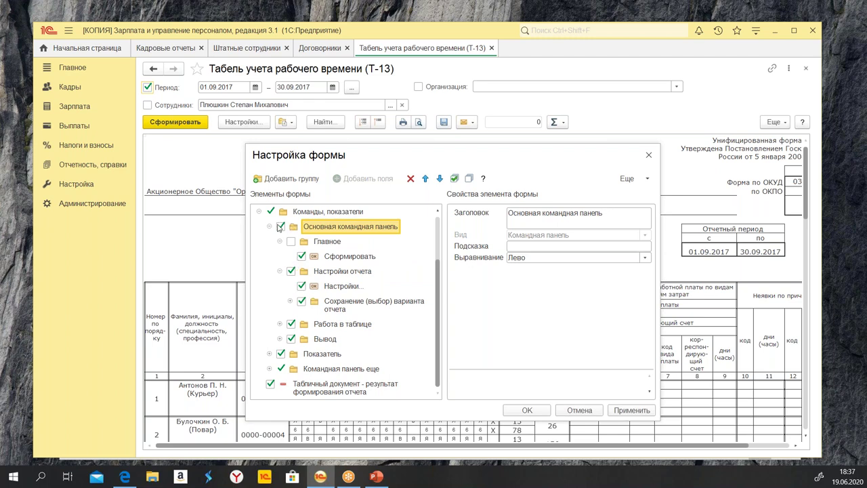
pyautogui.click(272, 228)
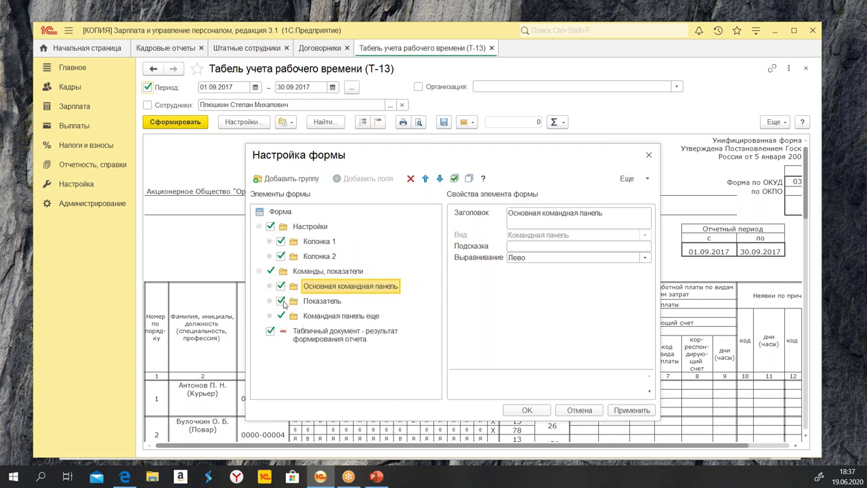
# Expand the Показатель group down to Рассчитать to examine its elements, and collapse it again
pyautogui.click(277, 303)
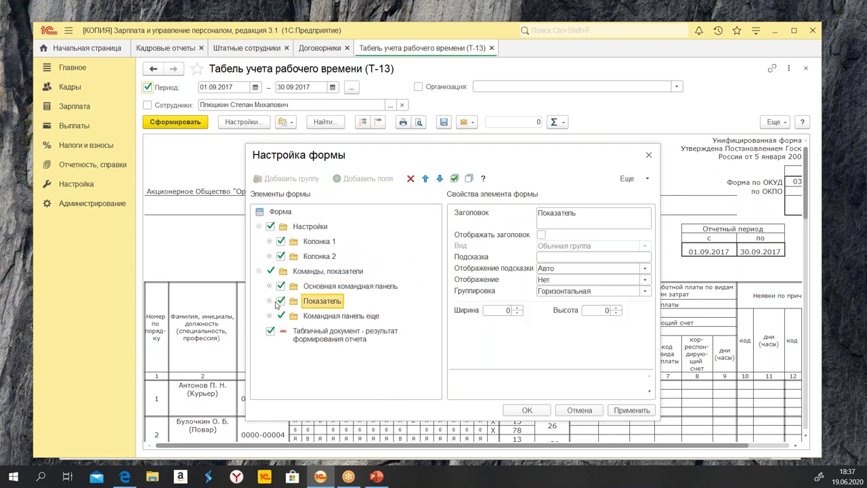
pyautogui.click(269, 301)
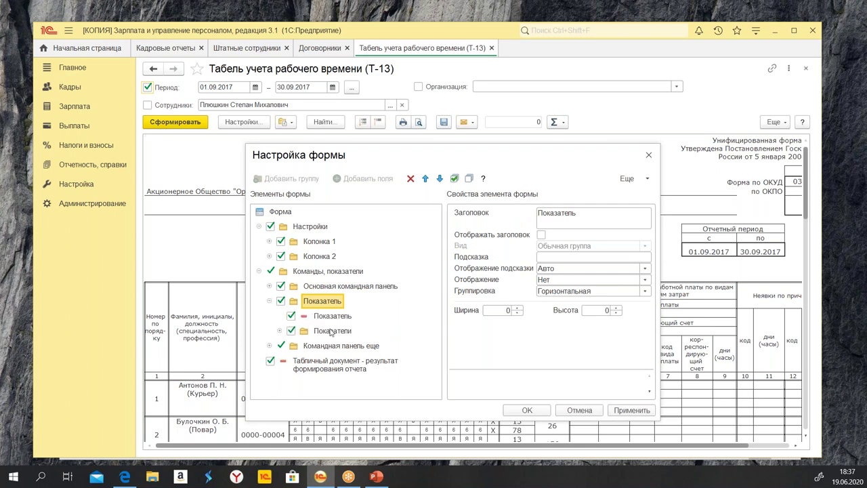
pyautogui.click(282, 331)
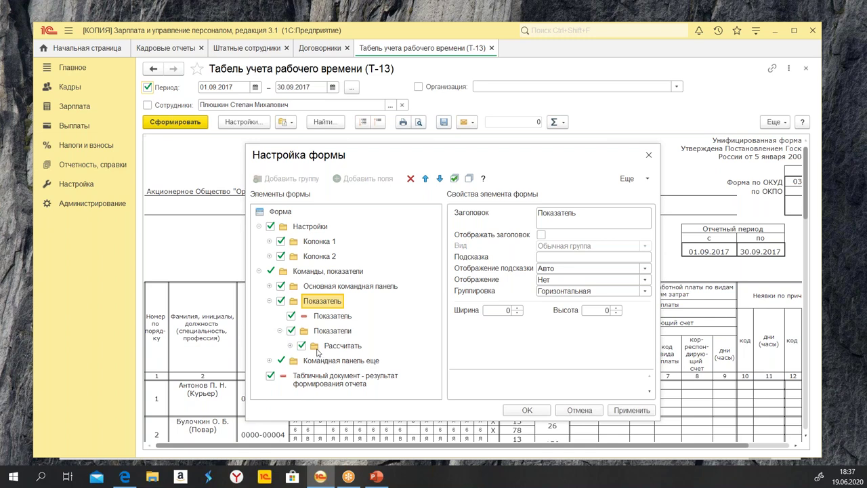
pyautogui.click(291, 347)
pyautogui.click(291, 347)
pyautogui.click(270, 301)
# Examine the Главное and Настройки отчета groups inside Командная панель еще, and close the form customization without applying changes
pyautogui.click(364, 316)
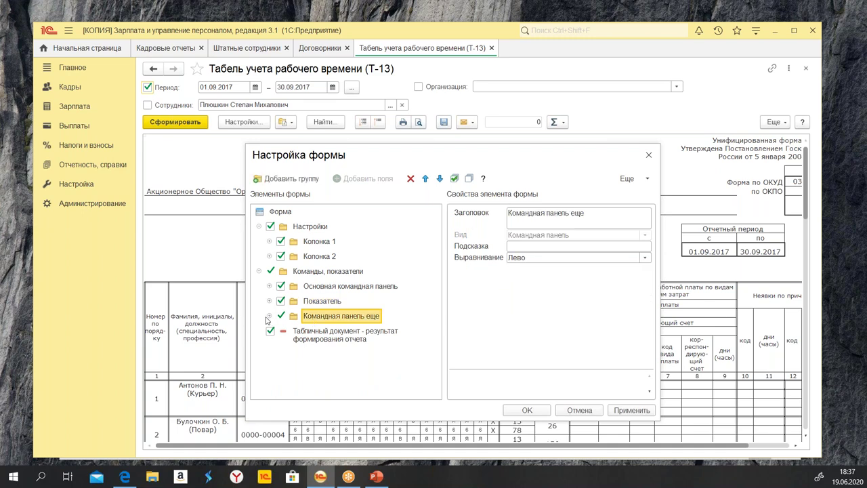
pyautogui.click(270, 317)
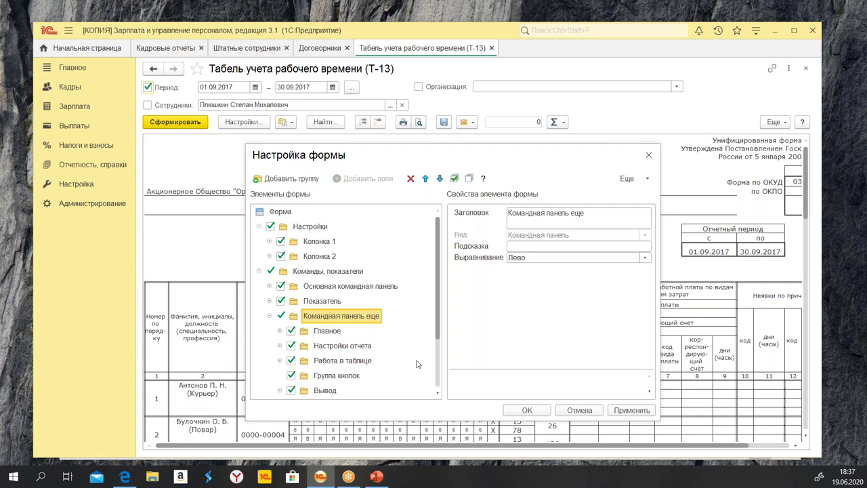
pyautogui.click(332, 333)
pyautogui.click(343, 346)
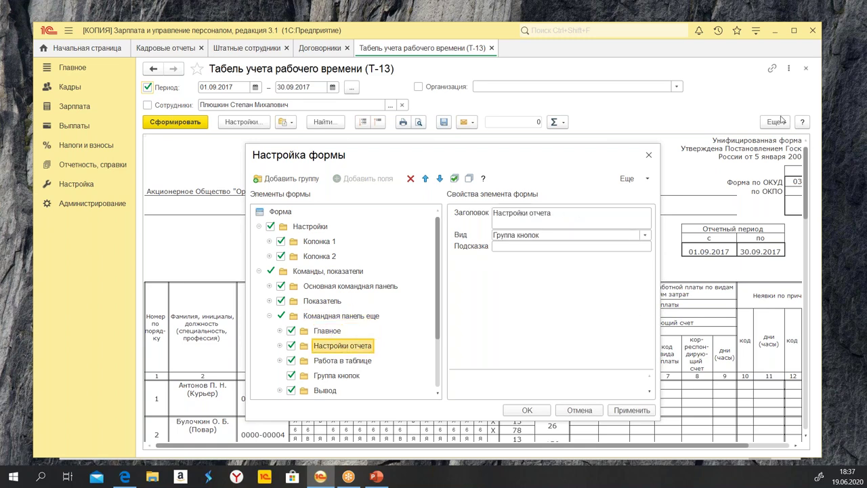
pyautogui.click(649, 155)
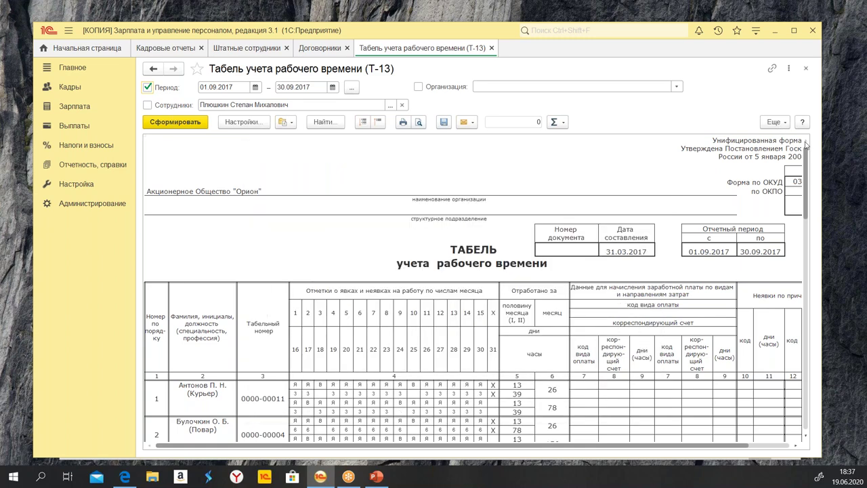
# Reopen the timesheet's form customization and expand Командная панель еще with its Главное and Настройки отчета groups to examine their commands
pyautogui.click(772, 122)
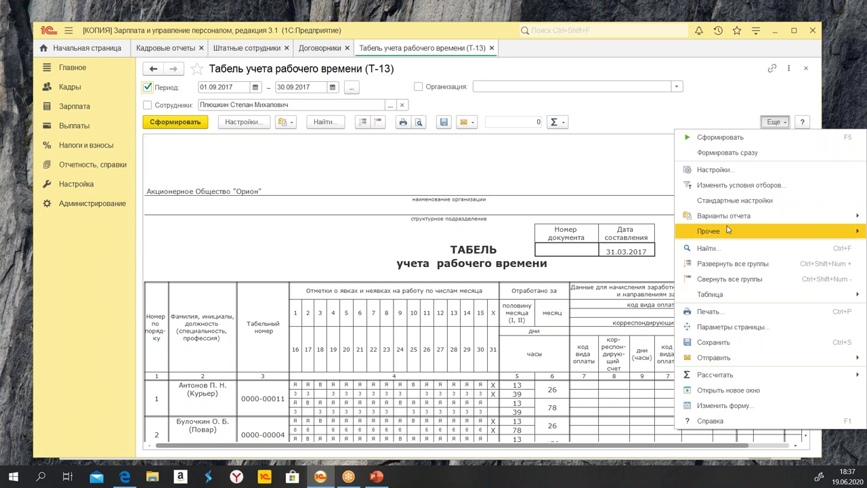
pyautogui.moveTo(729, 234)
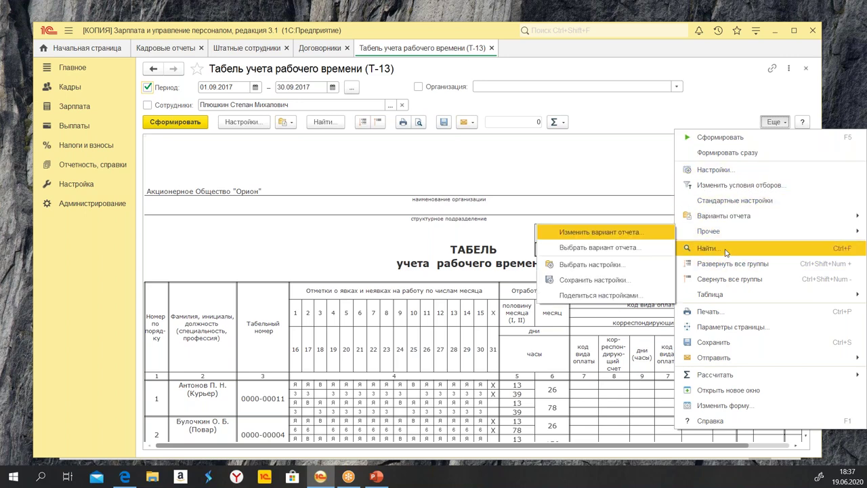
pyautogui.click(723, 406)
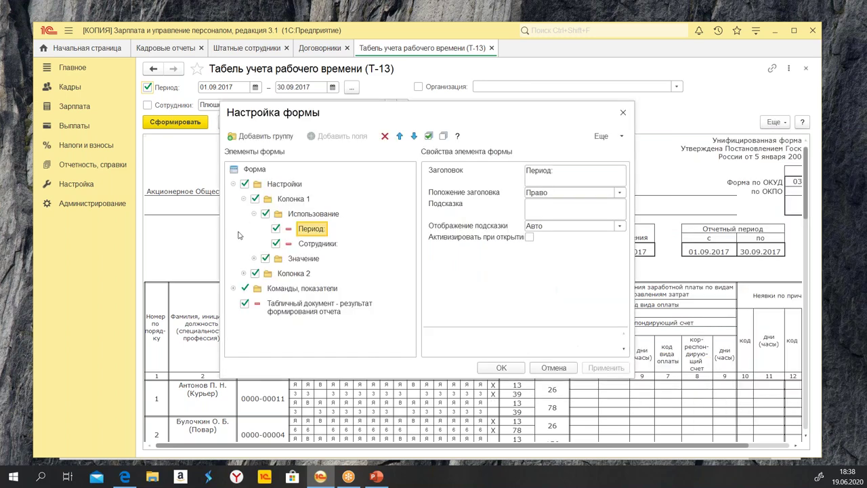
pyautogui.click(234, 289)
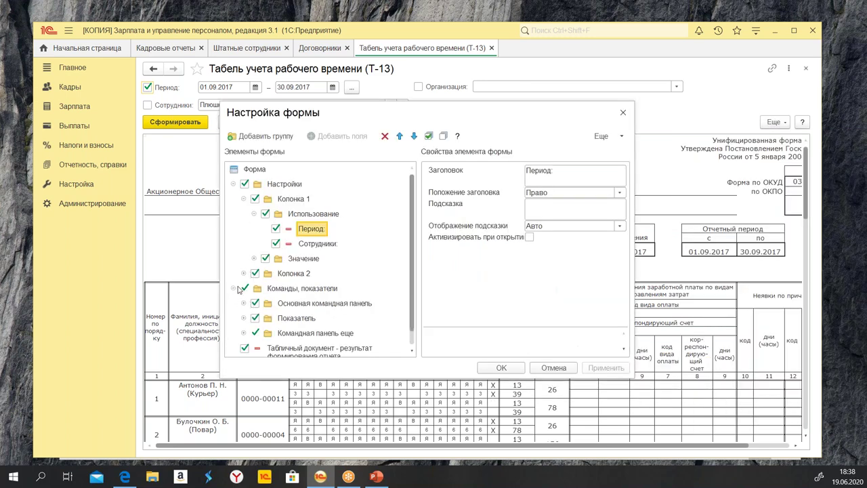
pyautogui.scroll(-1, 278, 306)
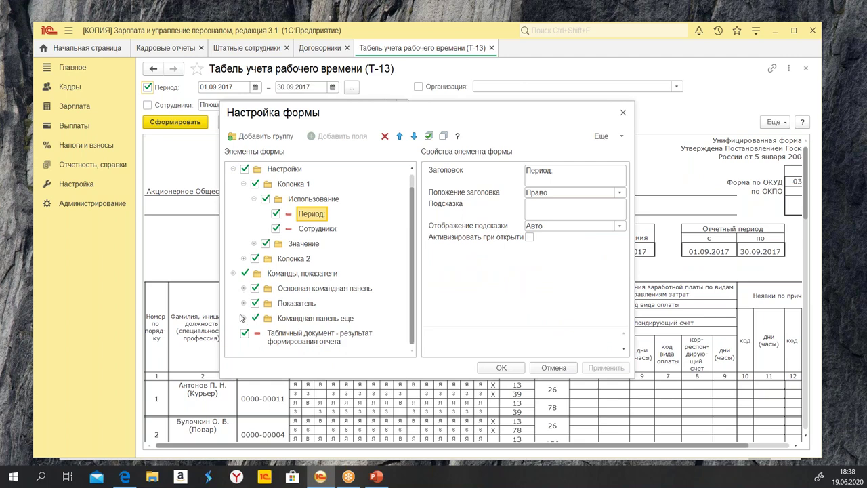
pyautogui.click(244, 319)
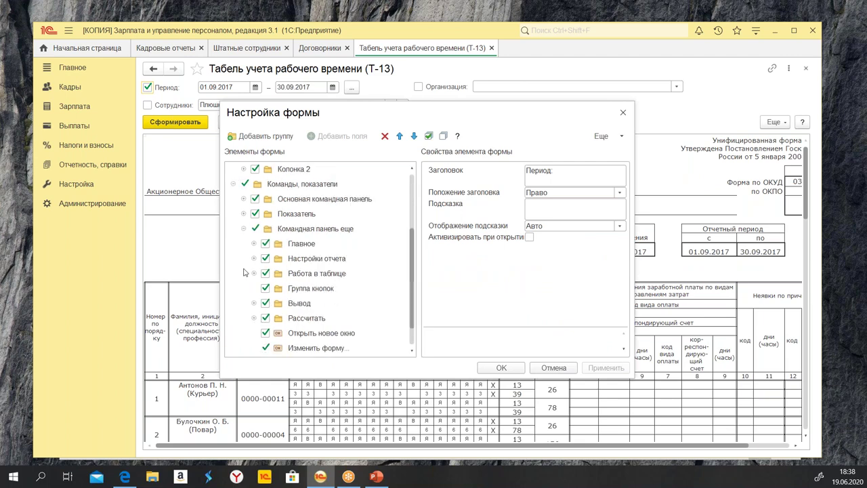
pyautogui.click(255, 244)
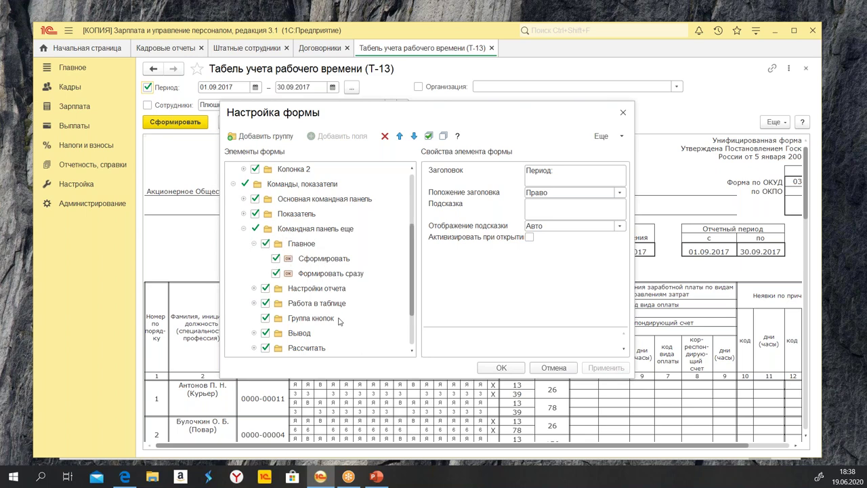
pyautogui.click(254, 288)
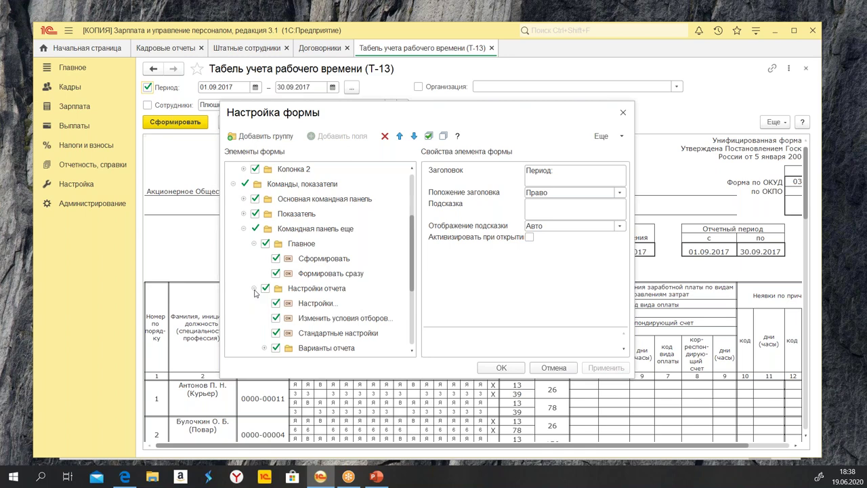
# Change the title of the Сформировать command in the Главное group of Основная командная панель to ОК and apply it to the report form
pyautogui.scroll(3, 309, 281)
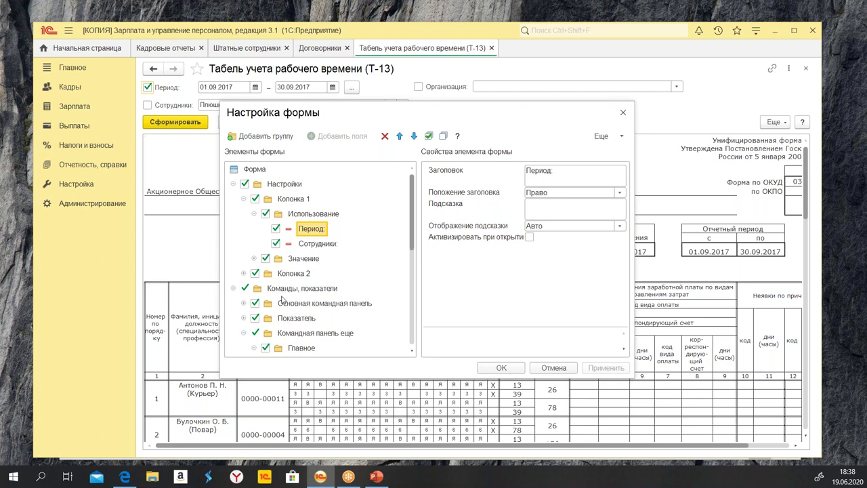
pyautogui.scroll(-1, 278, 302)
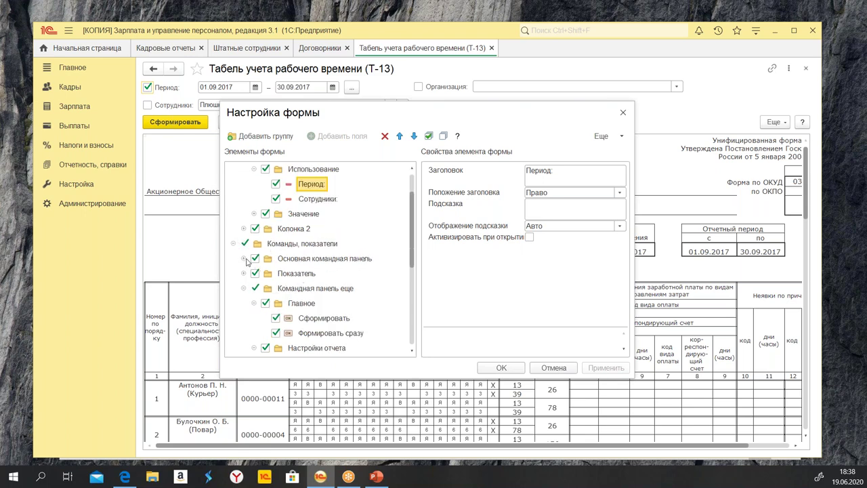
pyautogui.click(245, 259)
pyautogui.click(255, 274)
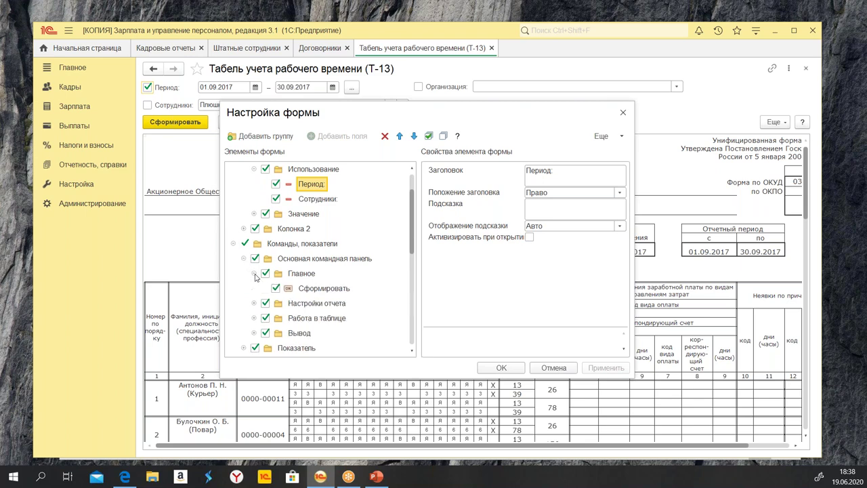
pyautogui.click(332, 289)
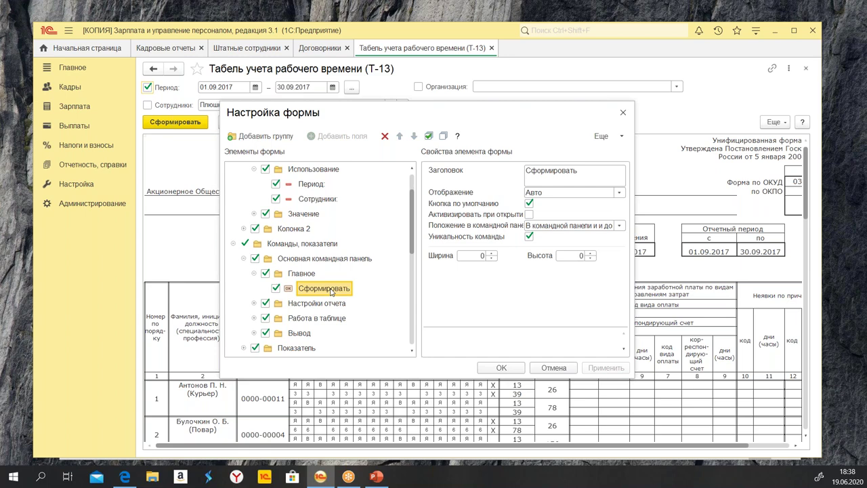
pyautogui.click(595, 172)
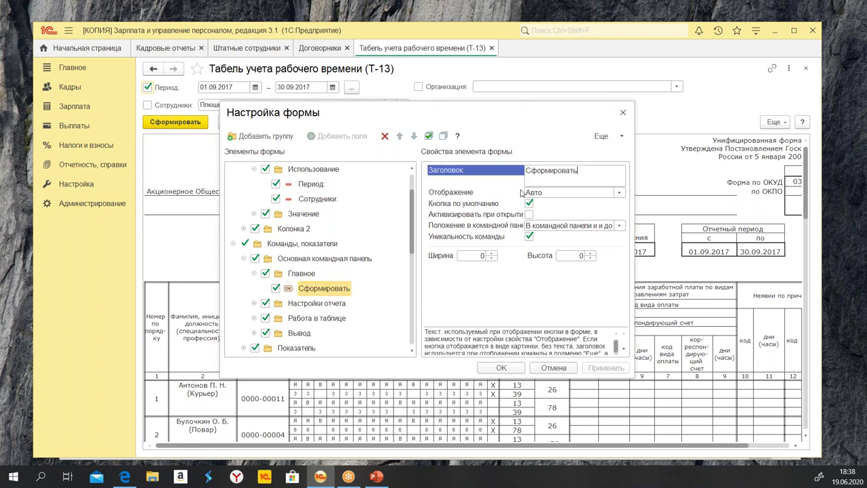
pyautogui.moveTo(596, 171); pyautogui.dragTo(544, 169)
pyautogui.click(322, 293)
pyautogui.moveTo(598, 175); pyautogui.dragTo(517, 177)
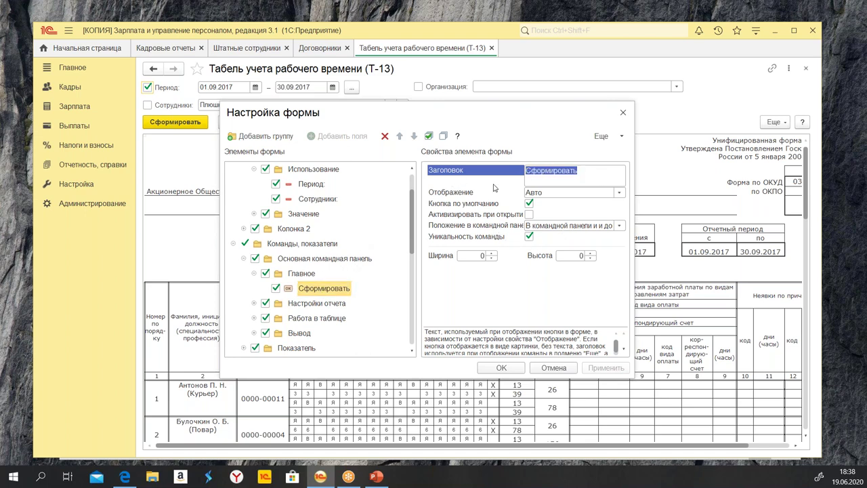
pyautogui.write('О')
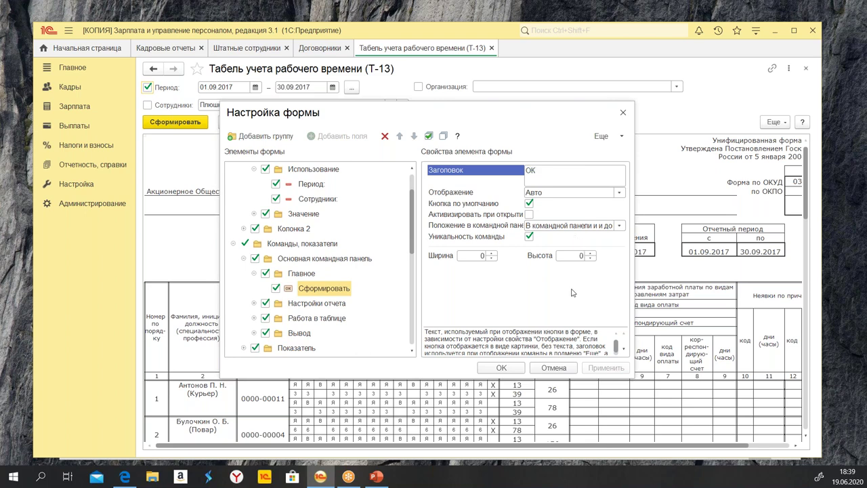
pyautogui.write('К')
pyautogui.click(505, 372)
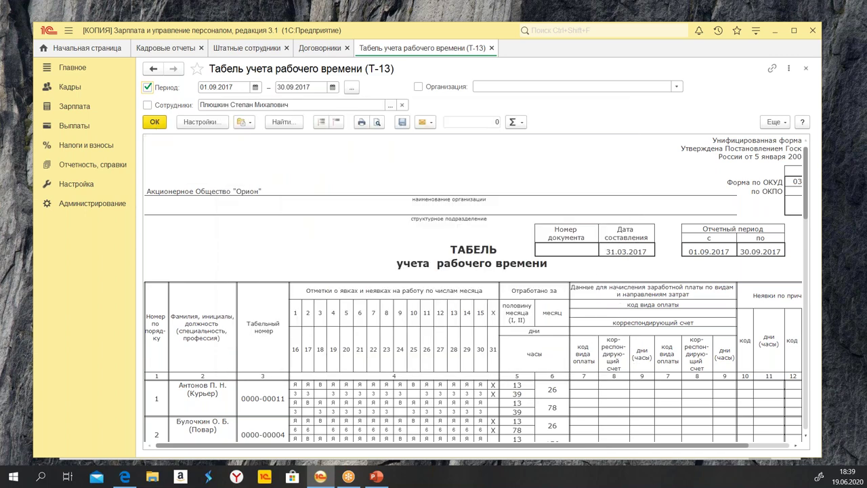
pyautogui.click(154, 123)
# Reopen the timesheet's form customization, restore its standard settings, apply them, and collapse the Настройки group
pyautogui.click(772, 122)
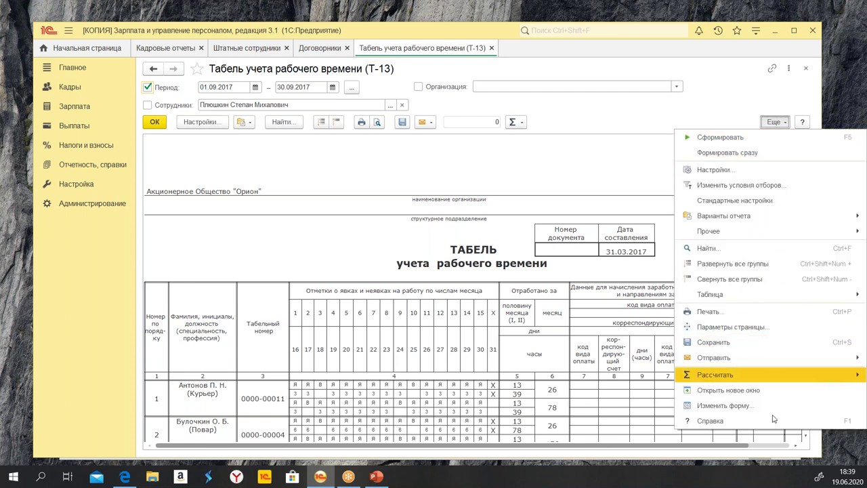
pyautogui.click(753, 407)
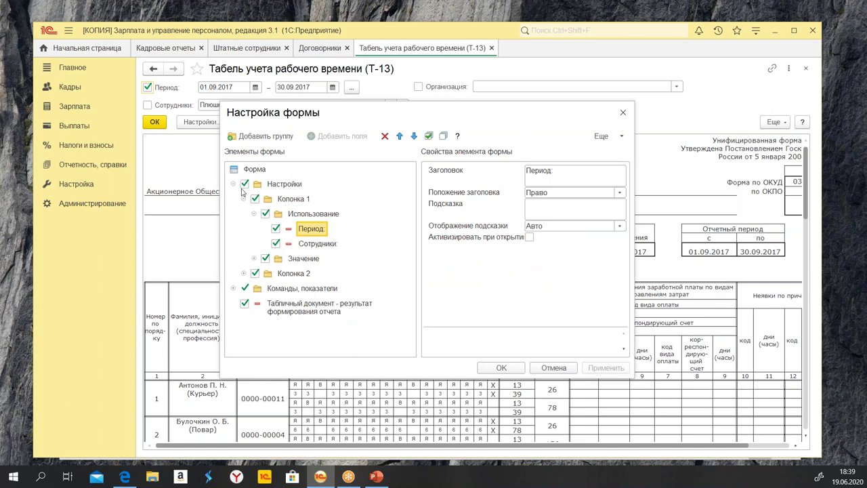
pyautogui.click(234, 187)
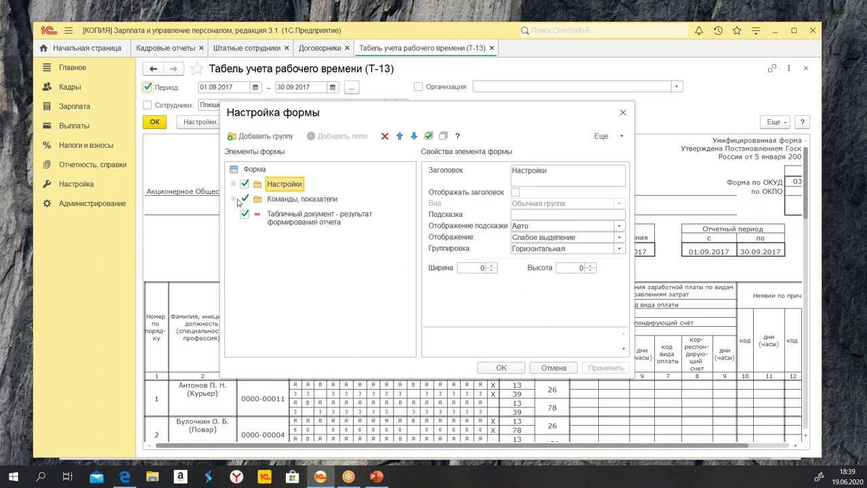
pyautogui.click(235, 199)
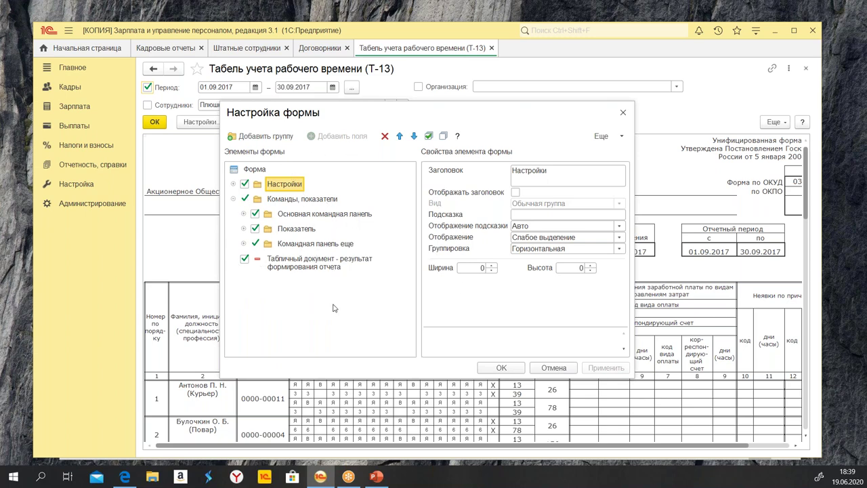
pyautogui.click(602, 137)
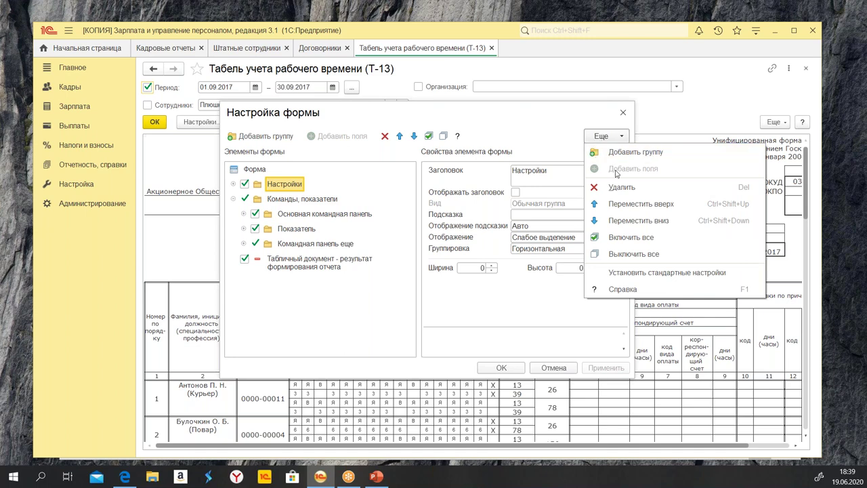
pyautogui.click(647, 273)
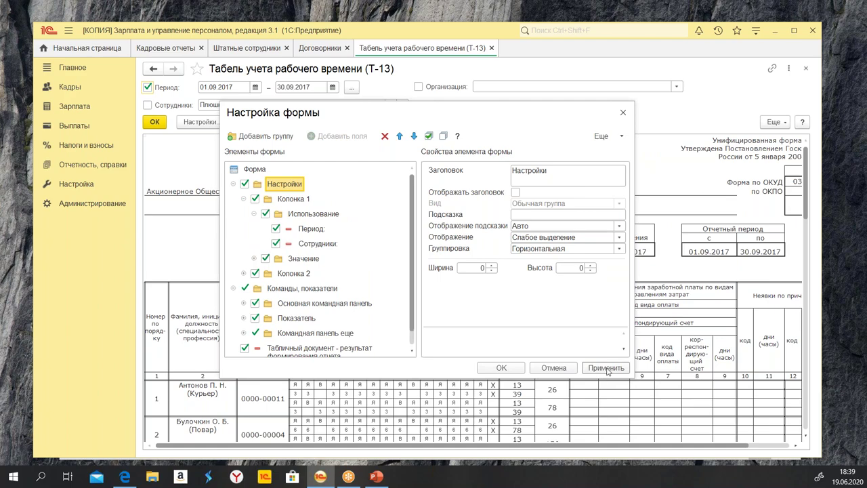
pyautogui.click(606, 368)
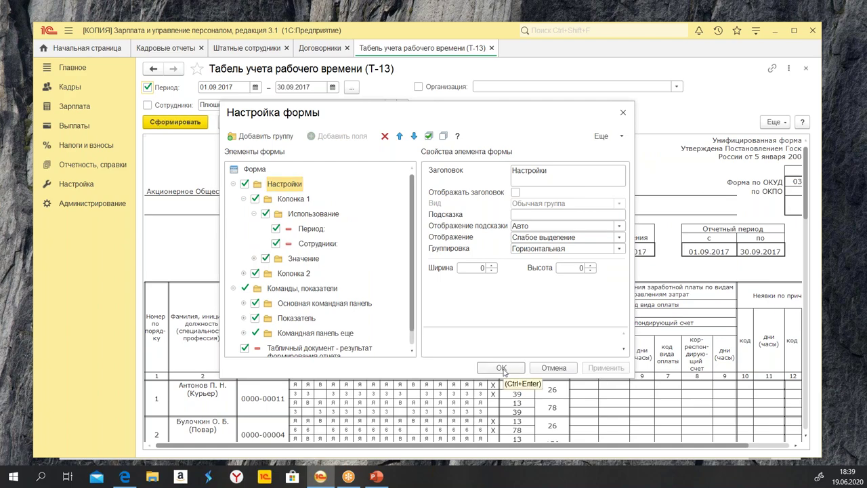
pyautogui.click(502, 368)
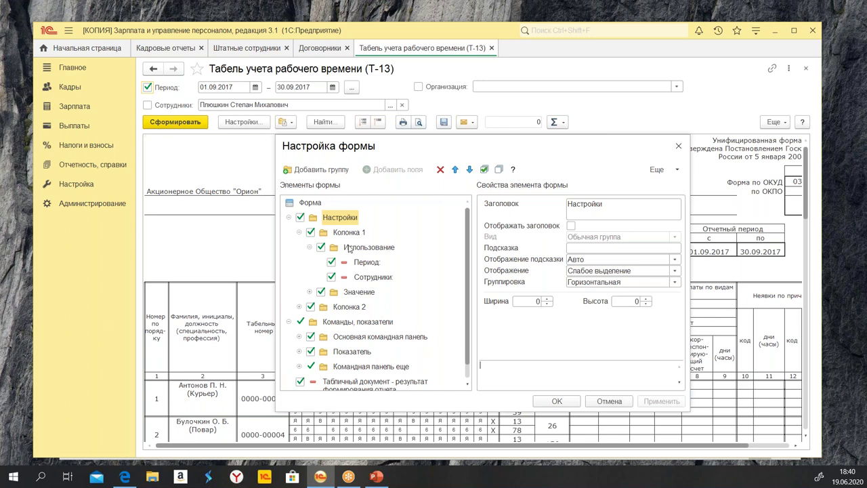
pyautogui.click(290, 218)
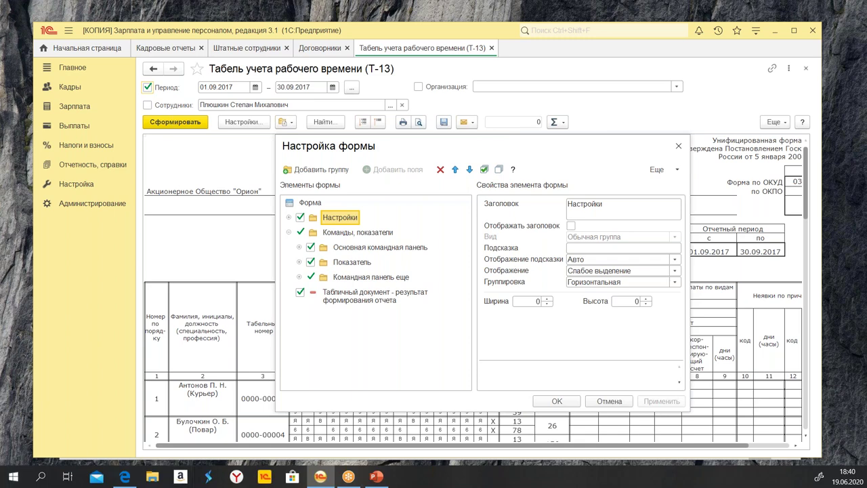
# Switch to the PowerPoint presentation to view the next slide on placing buttons on the toolbar, and return to the 1С window
pyautogui.click(377, 476)
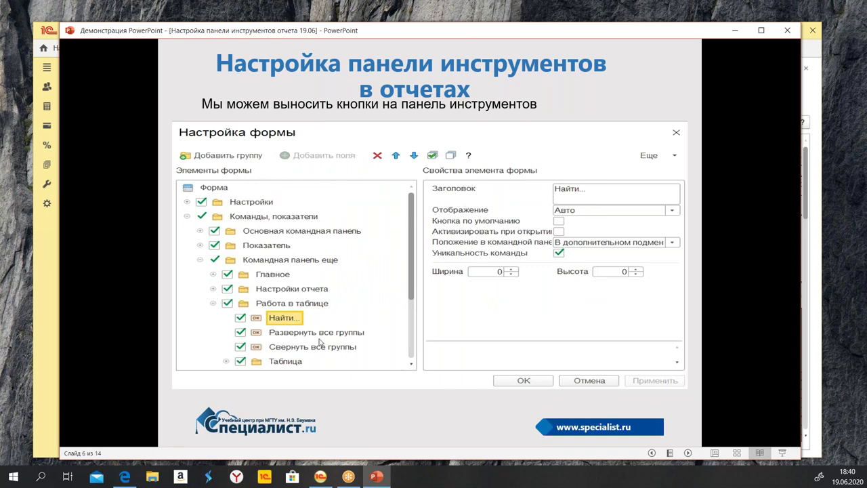
pyautogui.click(688, 453)
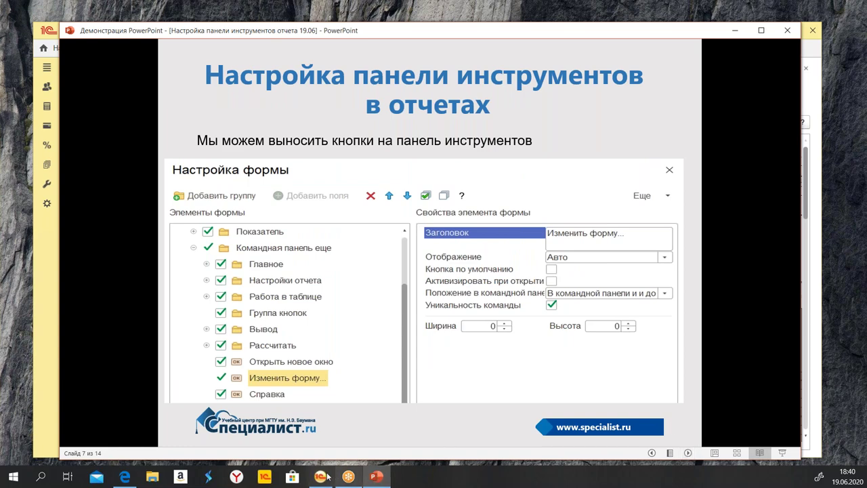
pyautogui.moveTo(320, 477)
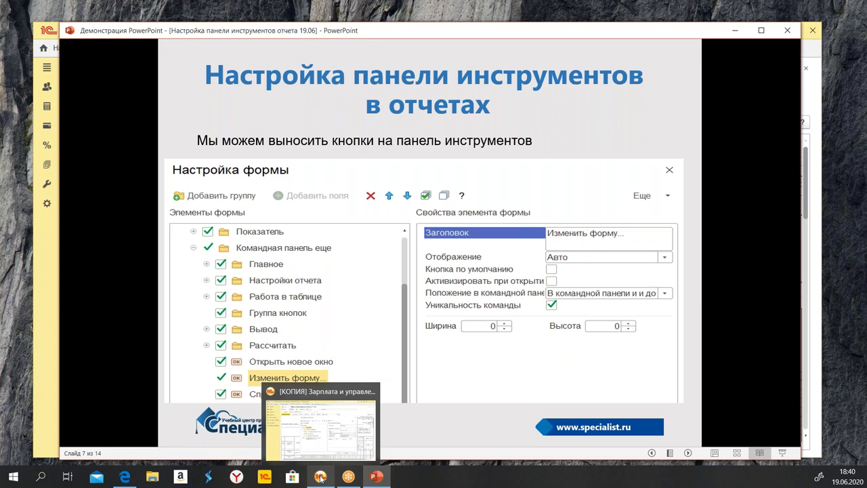
pyautogui.click(321, 477)
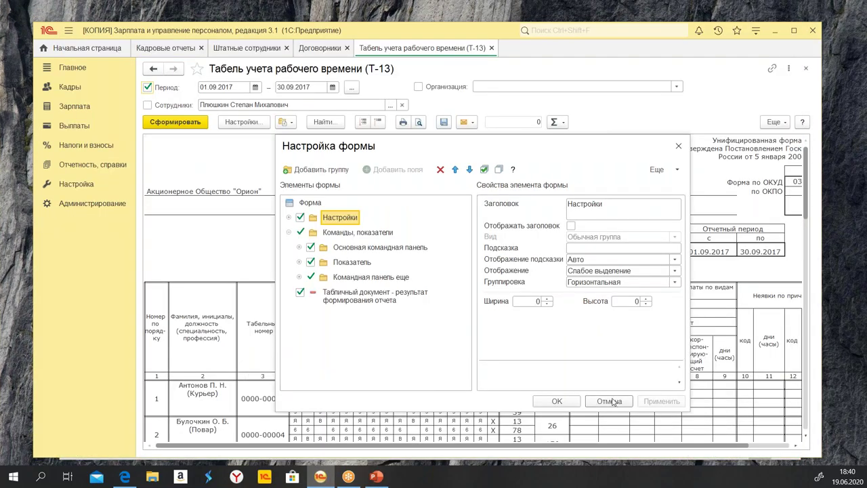
# Examine the properties of the Изменить форму command inside Командная панель еще, and close the form customization
pyautogui.click(299, 277)
pyautogui.scroll(-2, 368, 316)
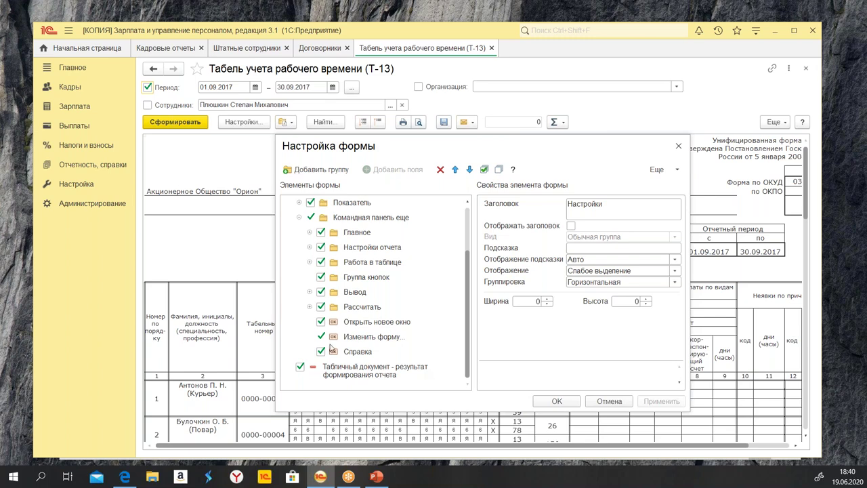
pyautogui.click(361, 339)
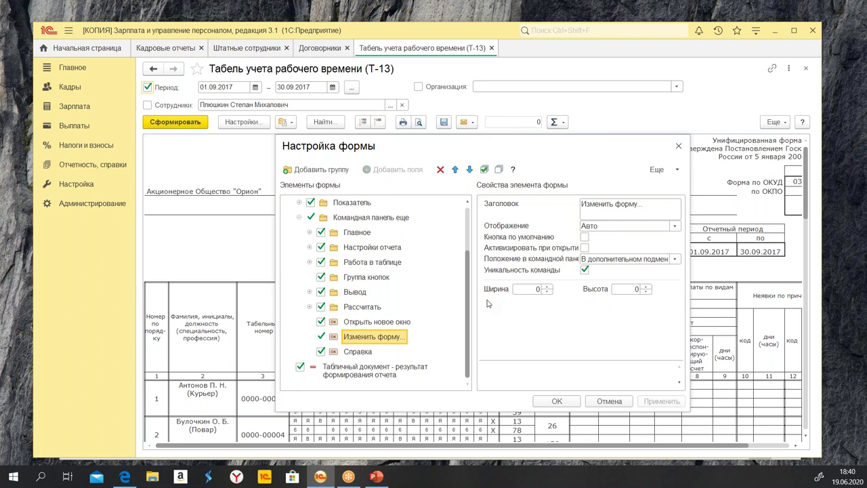
pyautogui.click(557, 401)
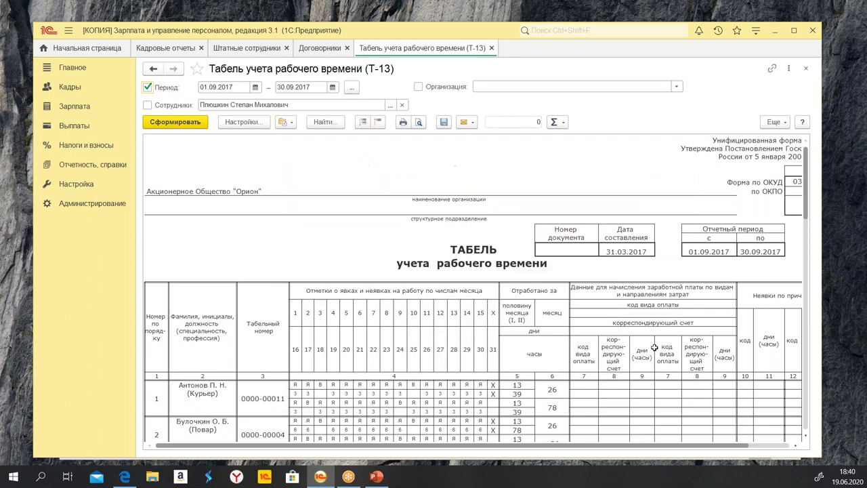
# Reopen form customization and set the command panel position of Изменить форму in Командная панель еще to В командной панели и и дополнительном подменю, confirming the change
pyautogui.click(774, 122)
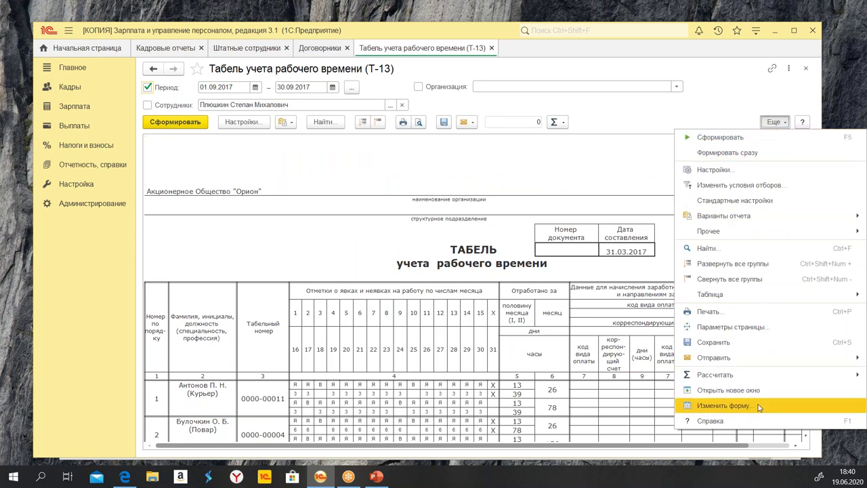
pyautogui.click(724, 405)
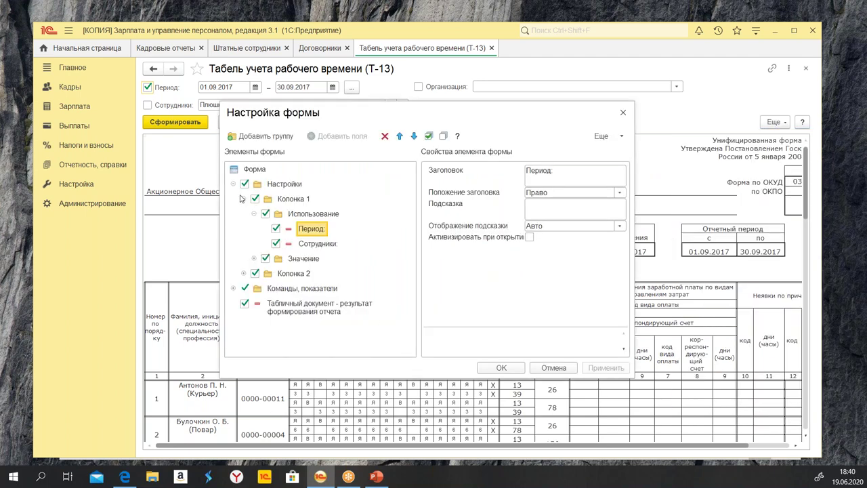
pyautogui.click(242, 199)
pyautogui.click(233, 229)
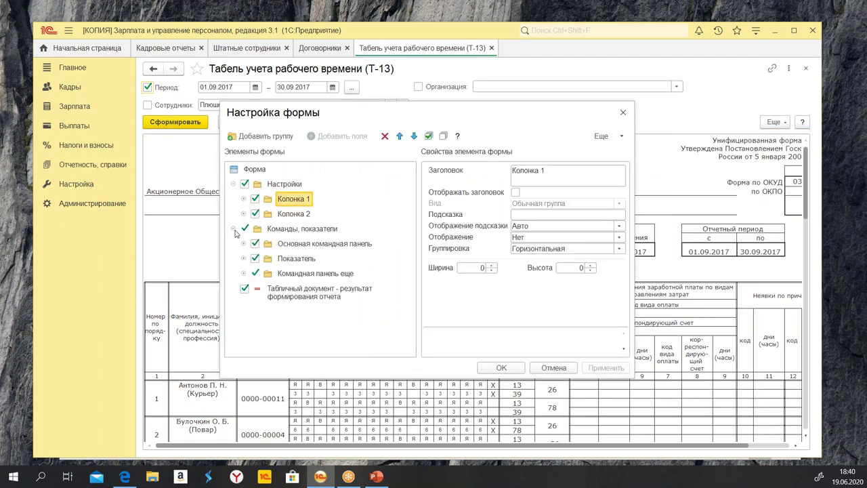
pyautogui.click(244, 274)
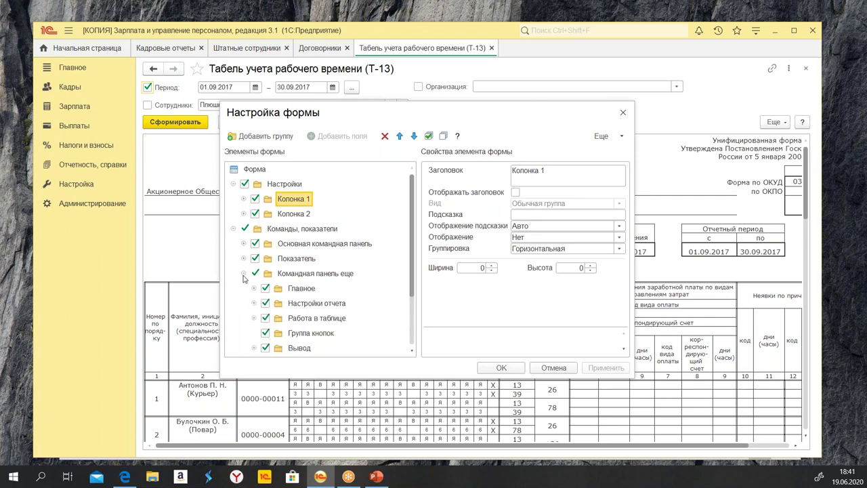
pyautogui.scroll(-2, 325, 281)
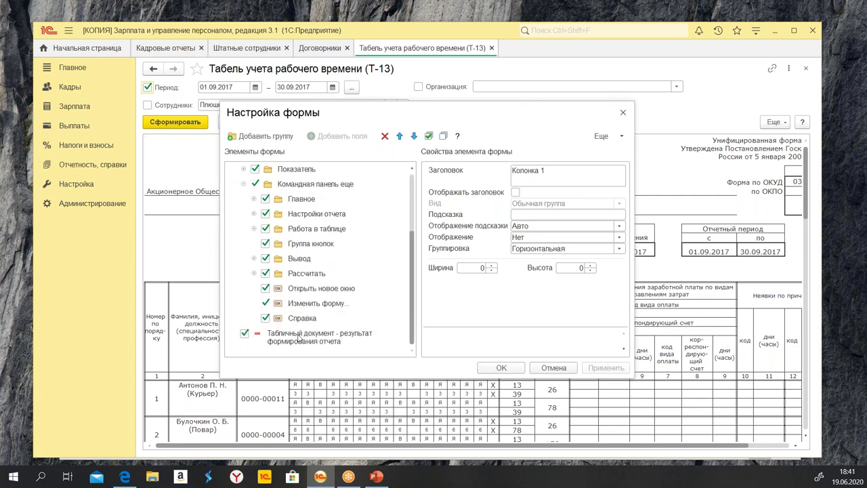
pyautogui.click(318, 303)
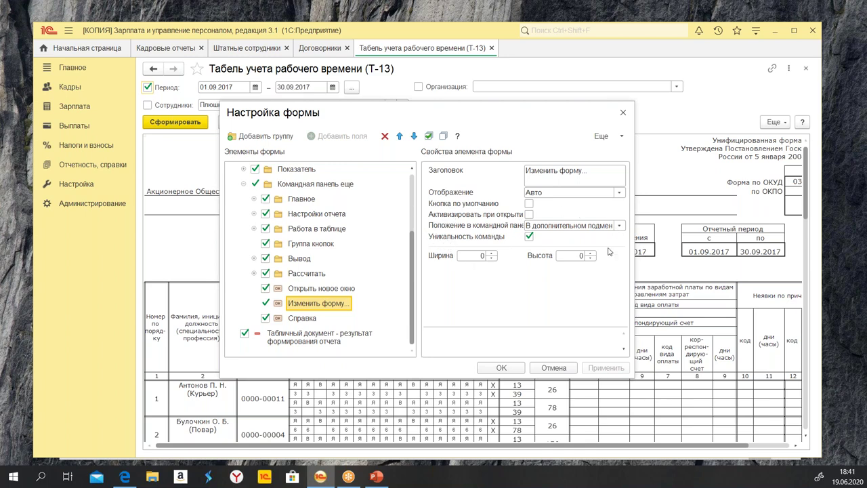
pyautogui.click(619, 226)
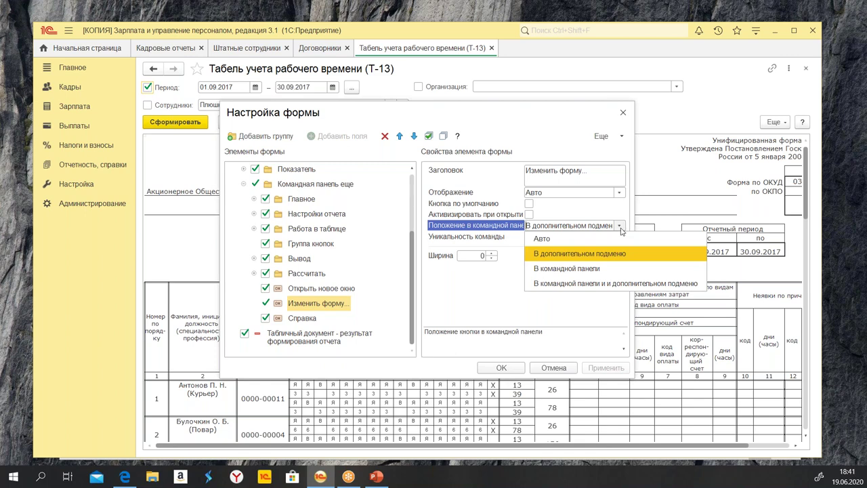
pyautogui.press('Up')
pyautogui.press('Return')
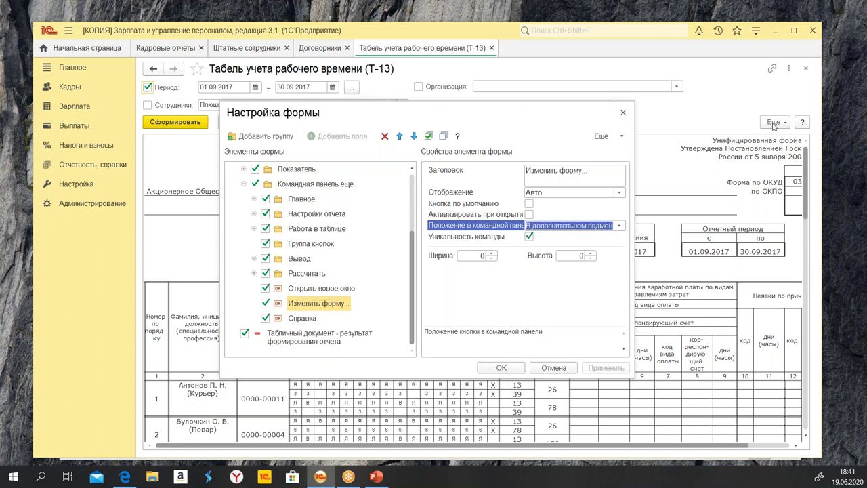
pyautogui.click(619, 226)
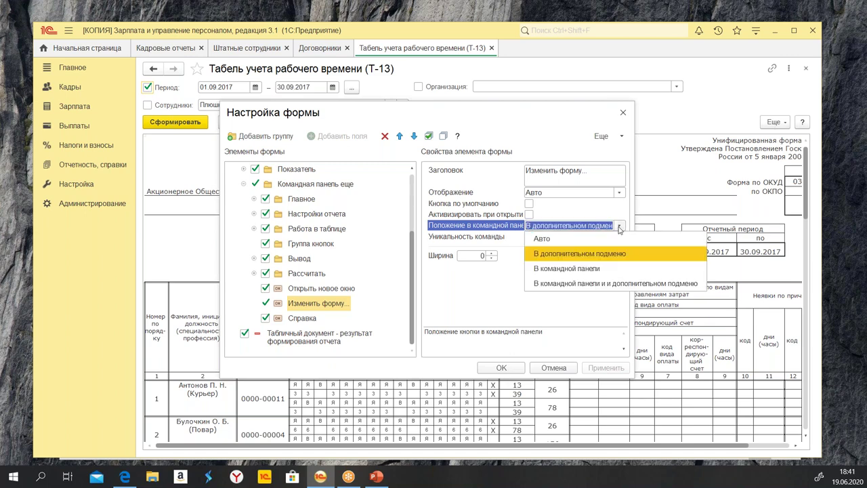
pyautogui.click(616, 284)
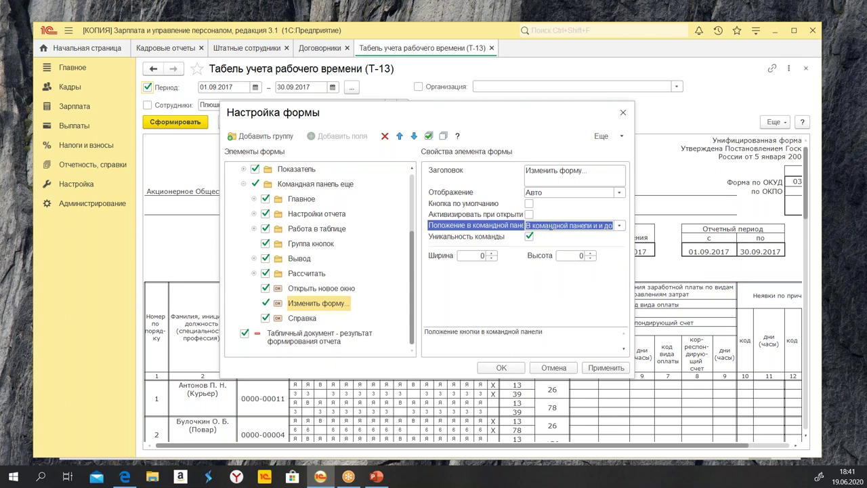
pyautogui.click(493, 370)
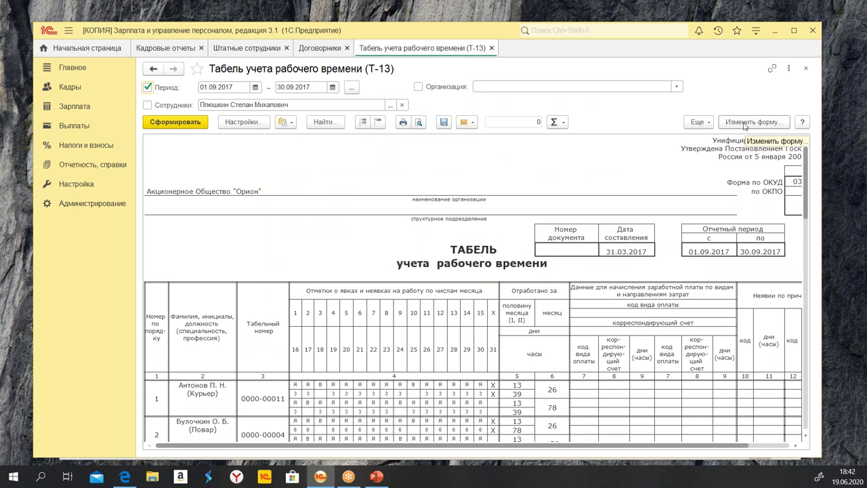
# Open the form customization directly from the report toolbar, close it, and check that Изменить форму is also listed among the Еще commands
pyautogui.click(743, 123)
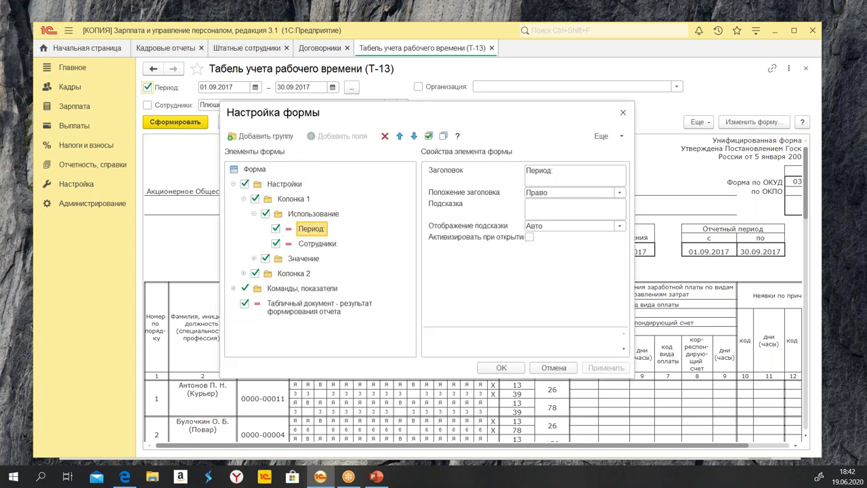
pyautogui.click(623, 112)
pyautogui.click(700, 125)
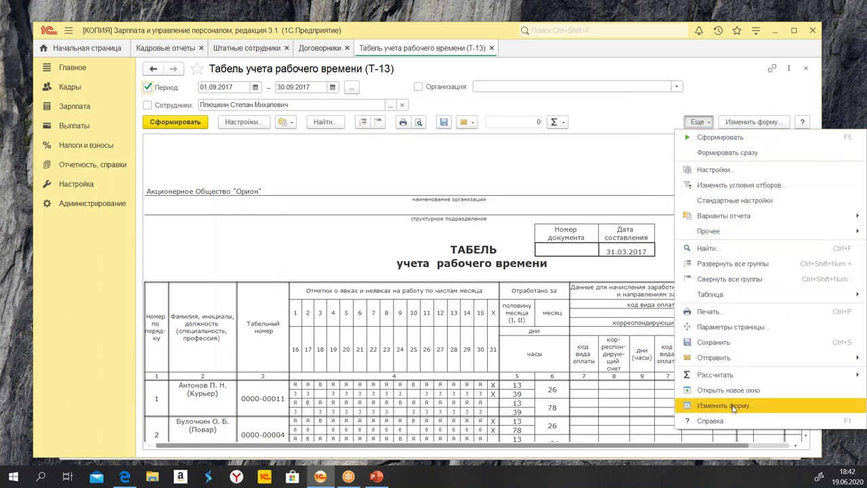
# Set the display of the Изменить форму command in Командная панель еще to Картинка, apply it, and check the Еще commands
pyautogui.click(753, 127)
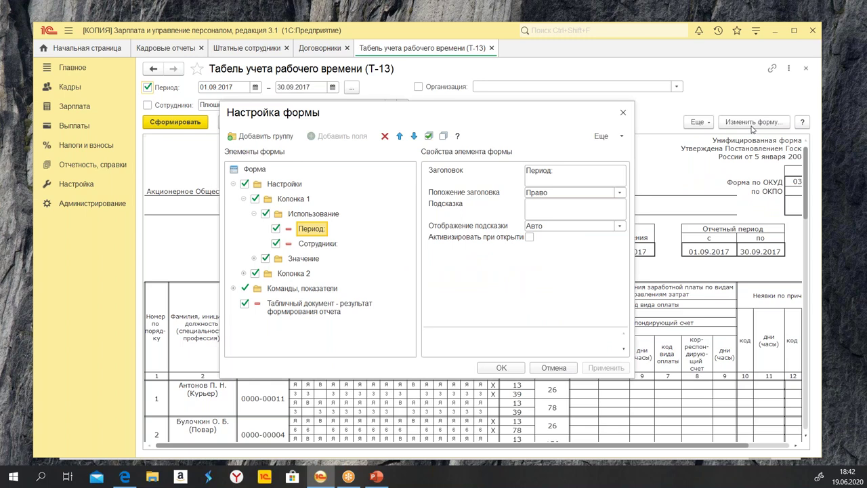
pyautogui.click(233, 288)
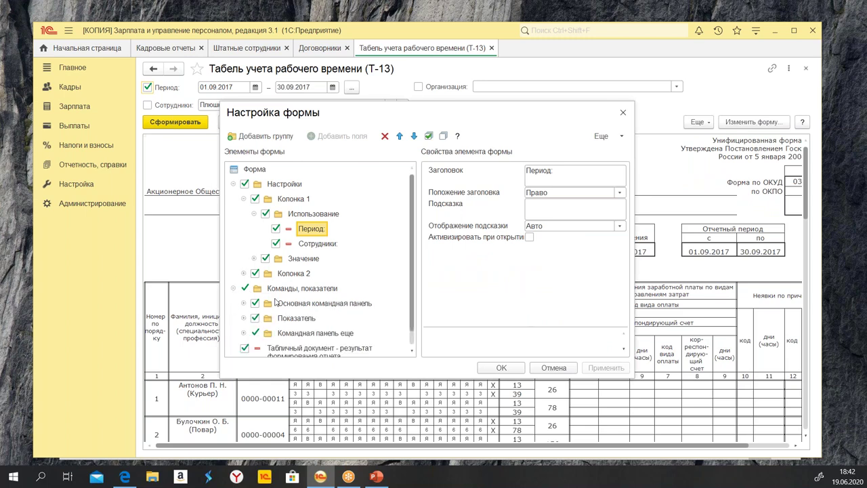
pyautogui.scroll(-1, 346, 271)
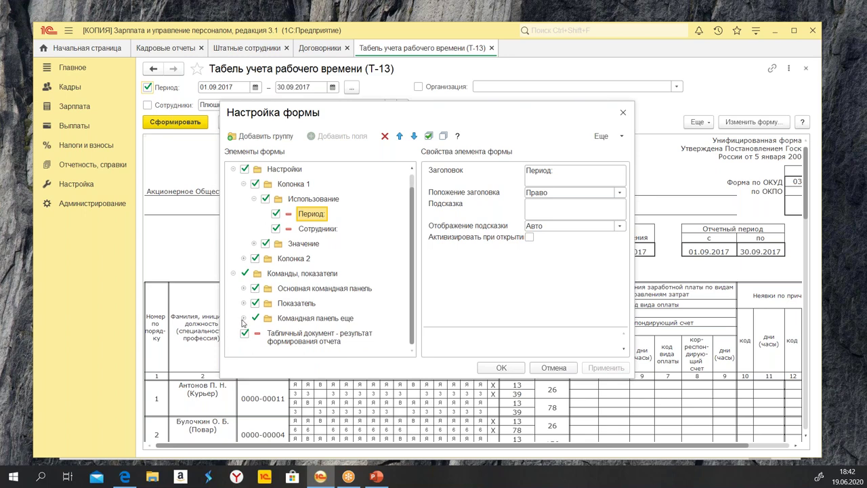
pyautogui.click(243, 318)
pyautogui.scroll(-3, 352, 318)
pyautogui.click(310, 310)
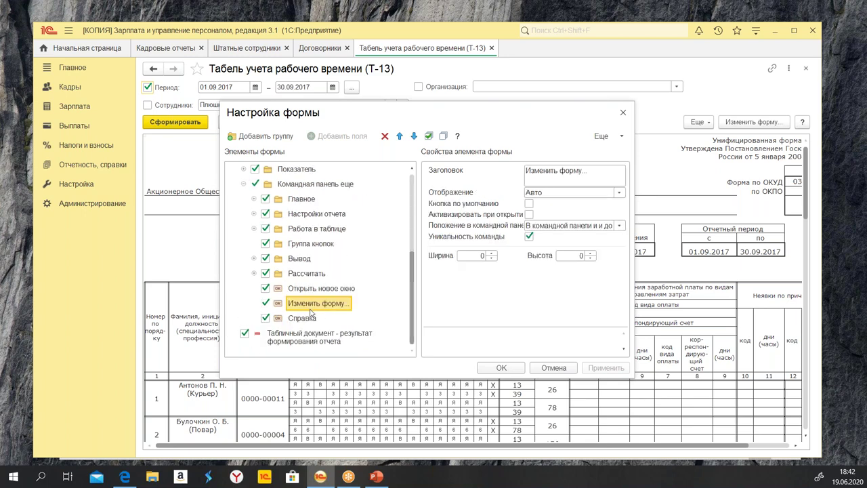
pyautogui.moveTo(600, 173); pyautogui.dragTo(526, 171)
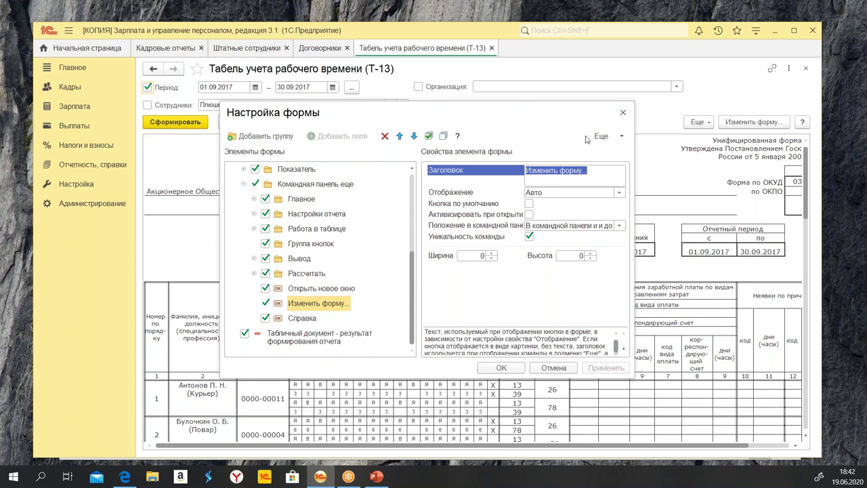
pyautogui.click(620, 192)
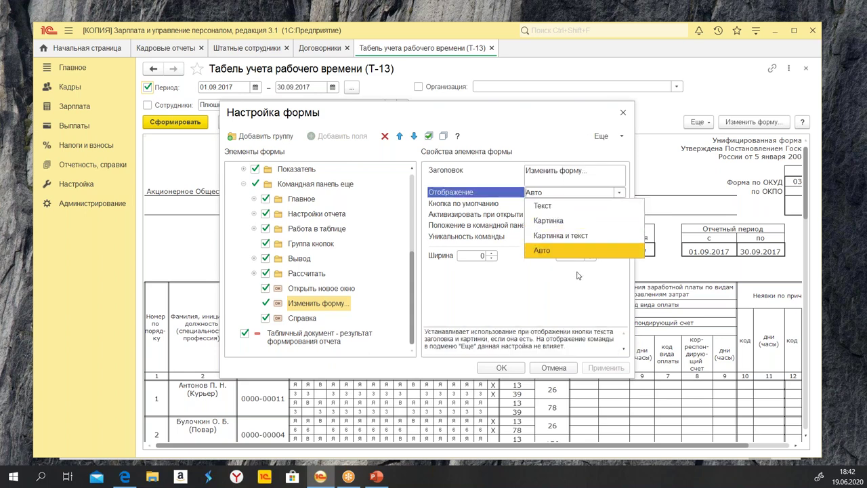
pyautogui.click(557, 221)
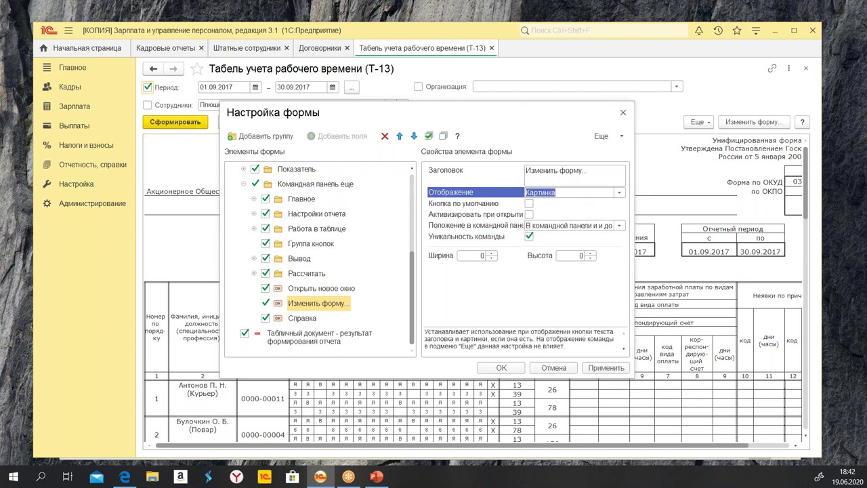
pyautogui.click(606, 367)
pyautogui.click(502, 368)
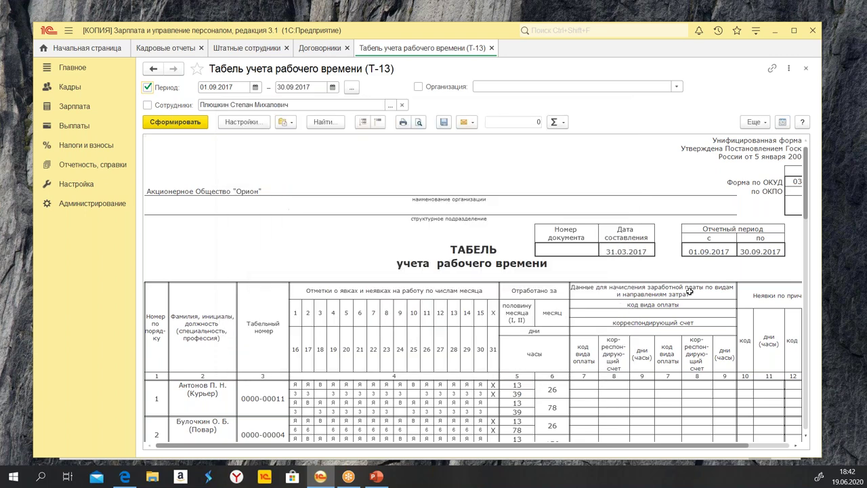
pyautogui.click(754, 124)
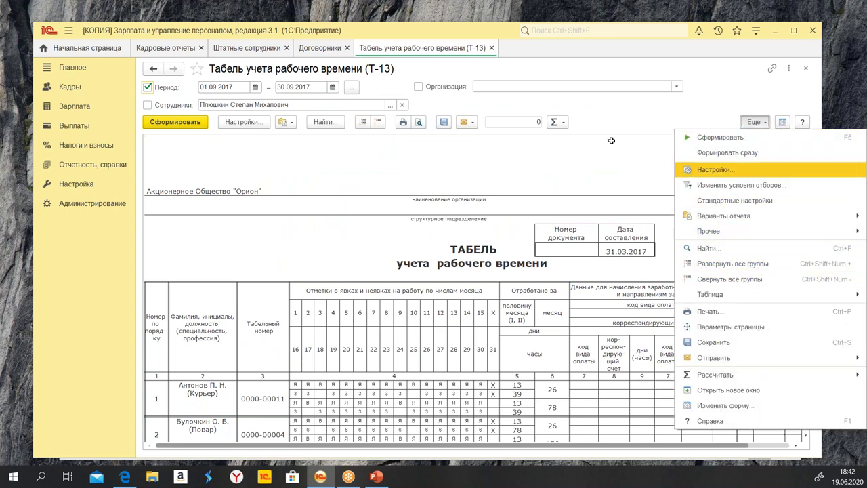
pyautogui.click(703, 104)
# Reopen form customization and set the display of Изменить форму in Командная панель еще to Картинка и текст, applying the change
pyautogui.click(783, 122)
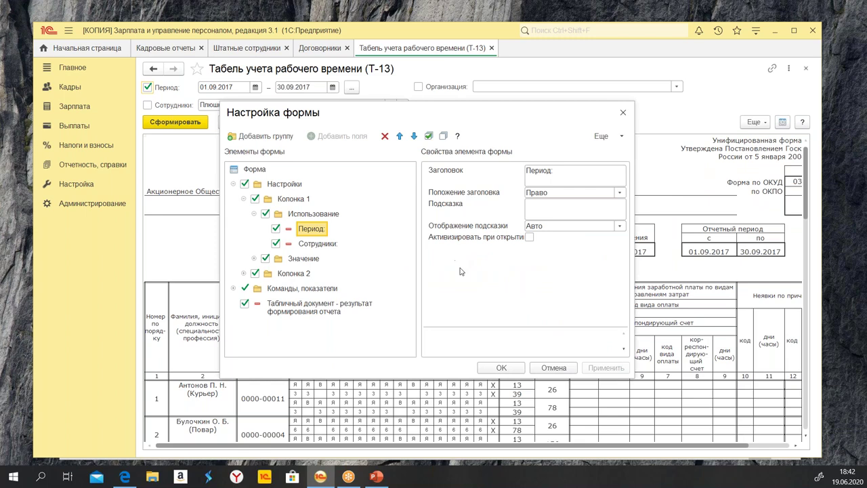
pyautogui.click(233, 288)
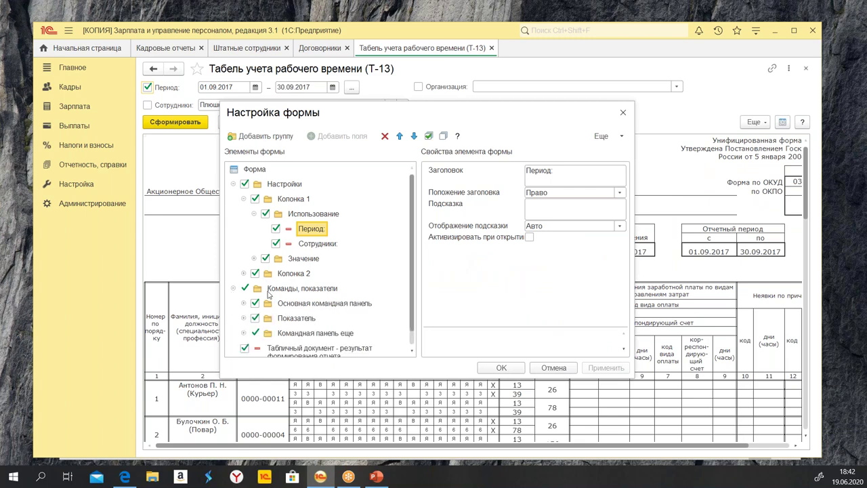
pyautogui.scroll(-1, 269, 305)
pyautogui.click(243, 318)
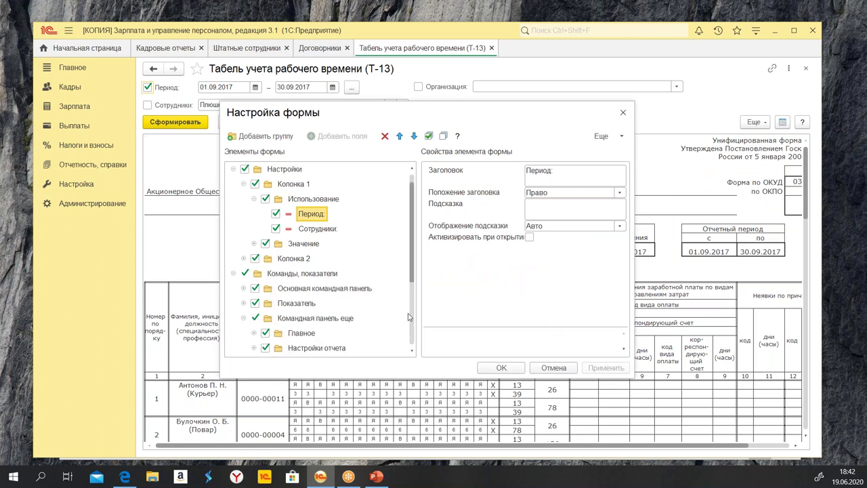
pyautogui.scroll(-3, 357, 335)
pyautogui.click(313, 305)
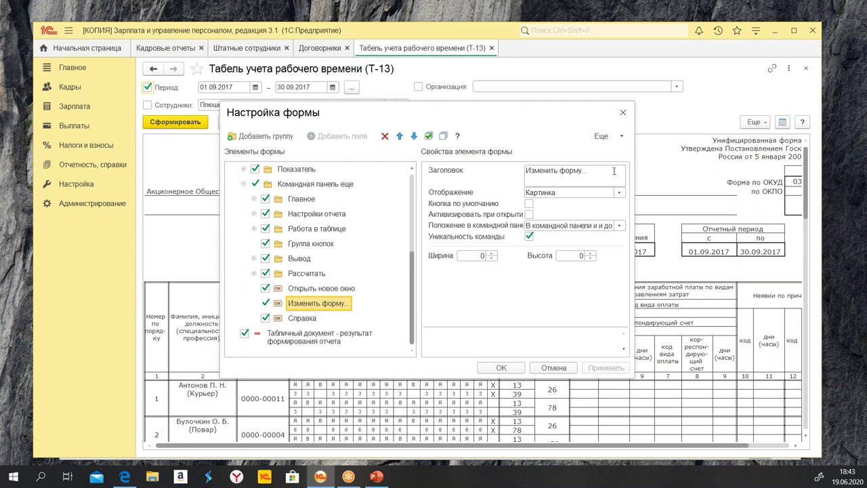
pyautogui.click(621, 194)
pyautogui.click(570, 237)
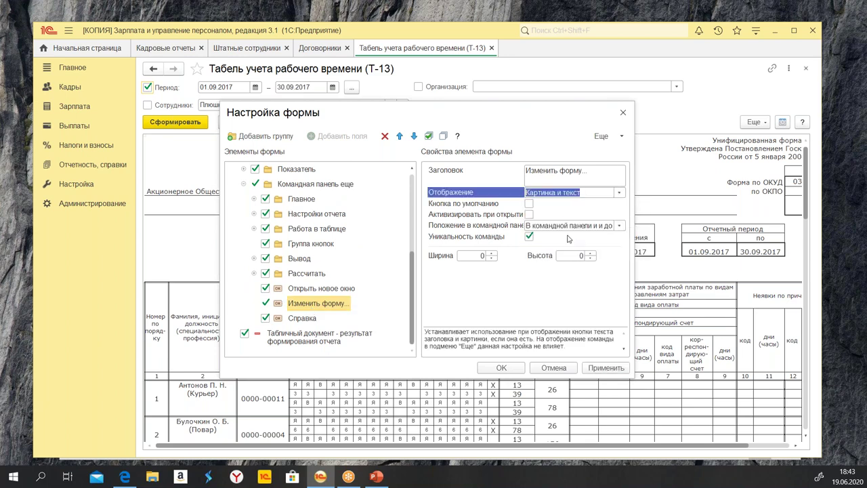
pyautogui.click(605, 368)
pyautogui.click(501, 368)
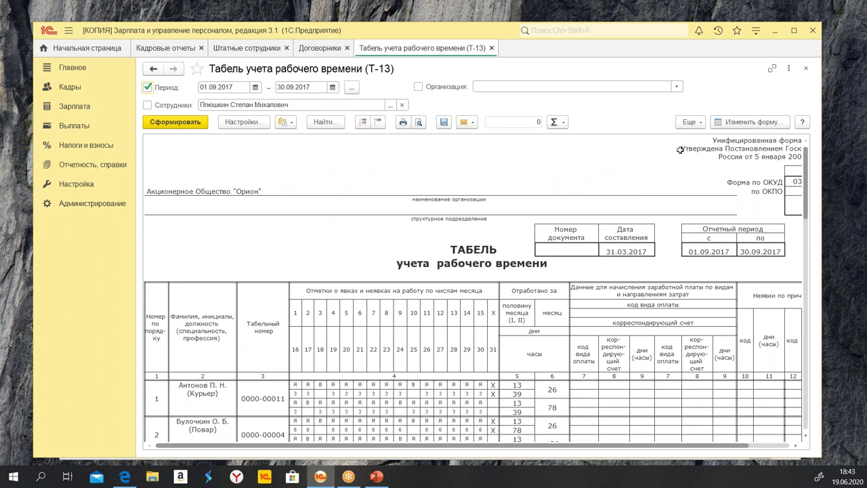
# Examine the Таблица commands under Еще, including Редактирование, and select several cells in the timesheet to check how they respond
pyautogui.click(691, 123)
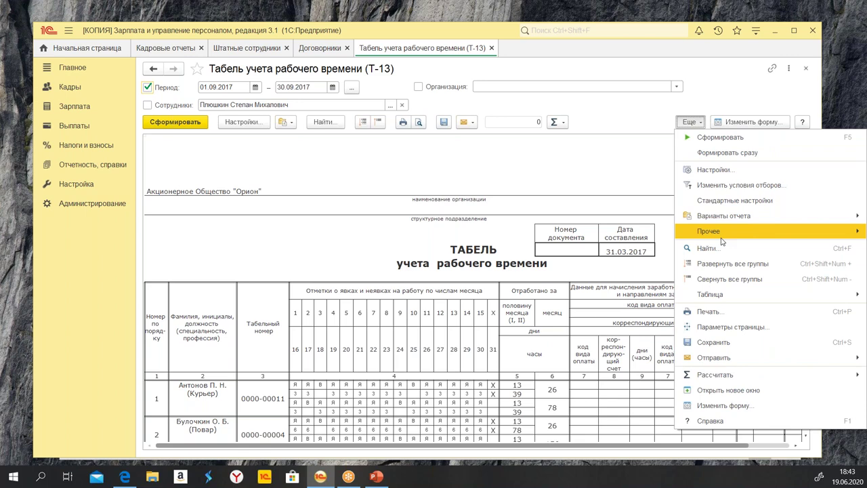
pyautogui.moveTo(729, 301)
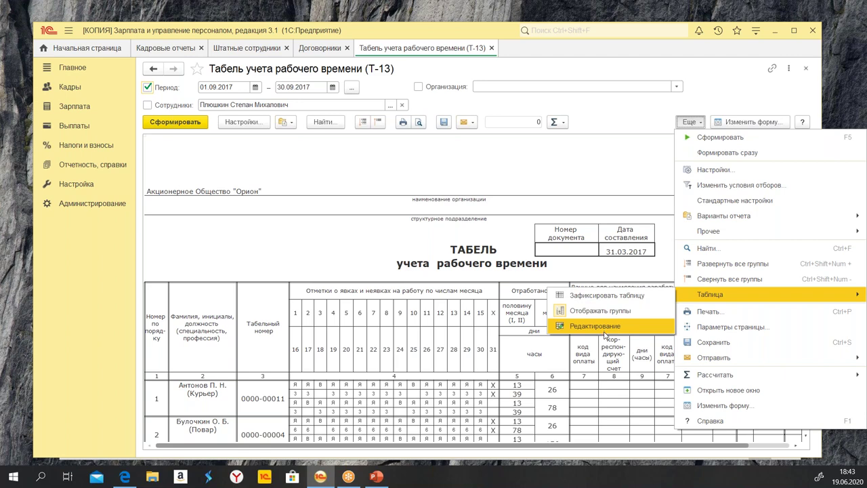
pyautogui.click(387, 272)
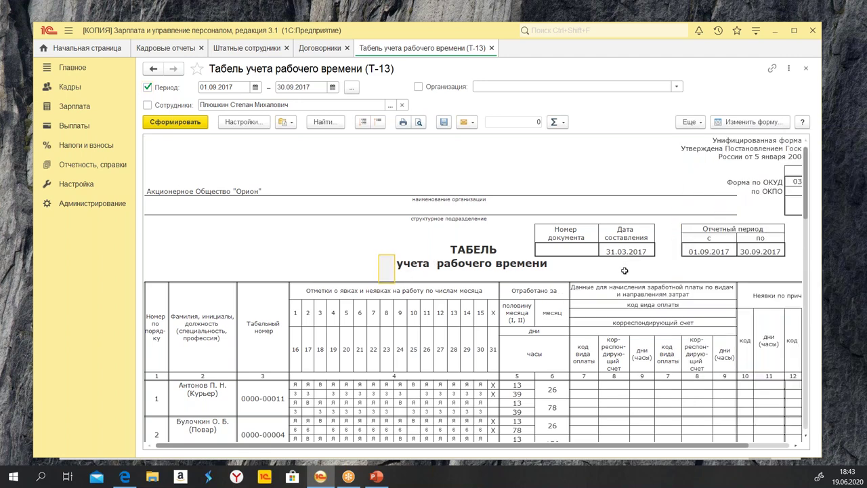
pyautogui.click(401, 237)
pyautogui.click(469, 303)
pyautogui.click(533, 271)
pyautogui.click(360, 314)
pyautogui.click(432, 379)
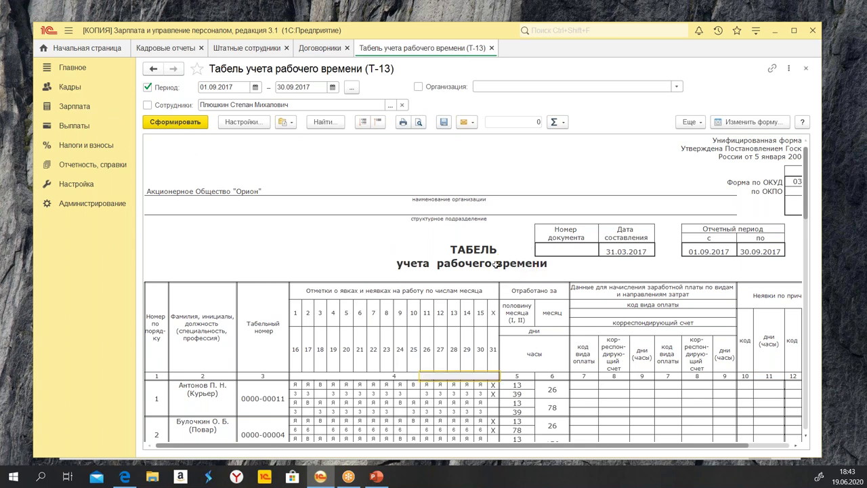
# Open the Кадровые переводы list and display the Приказ о переводе (Т-5) form for the transfer dated 13.10.2017
pyautogui.click(74, 91)
pyautogui.click(193, 196)
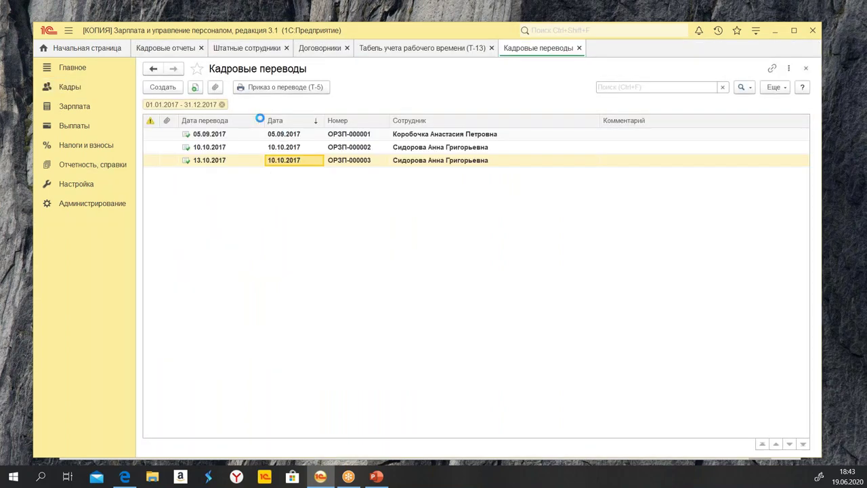
pyautogui.click(281, 89)
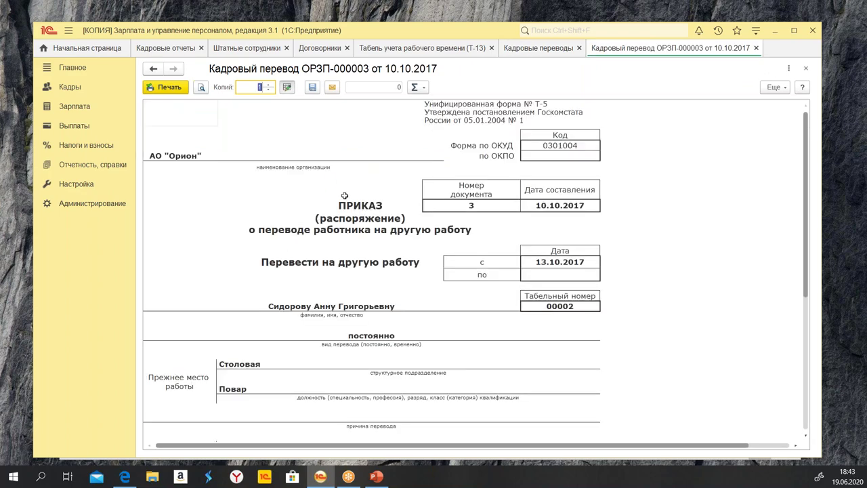
# Replace the caption under the employee's name in the printed order with парр
pyautogui.click(330, 288)
pyautogui.click(342, 314)
pyautogui.write('перр')
pyautogui.click(377, 284)
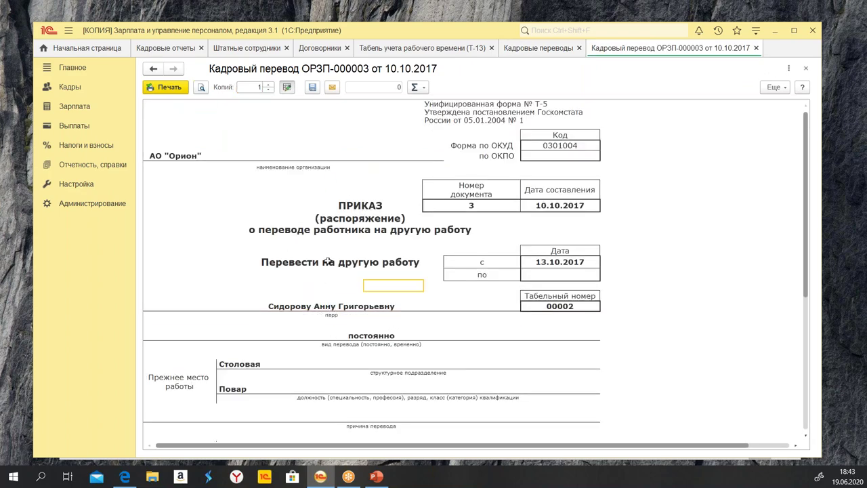
# Switch off editing of the printed order, and close both the order and the Кадровые переводы list
pyautogui.click(287, 87)
pyautogui.click(287, 88)
pyautogui.click(287, 88)
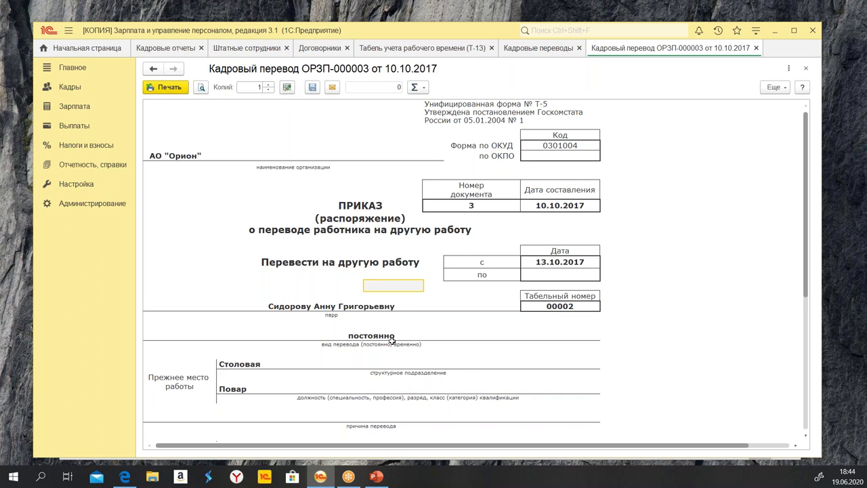
pyautogui.click(757, 48)
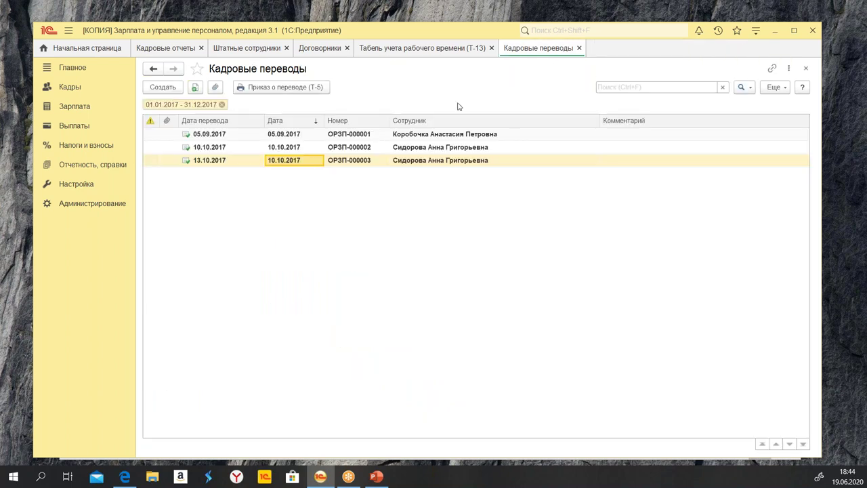
pyautogui.click(580, 48)
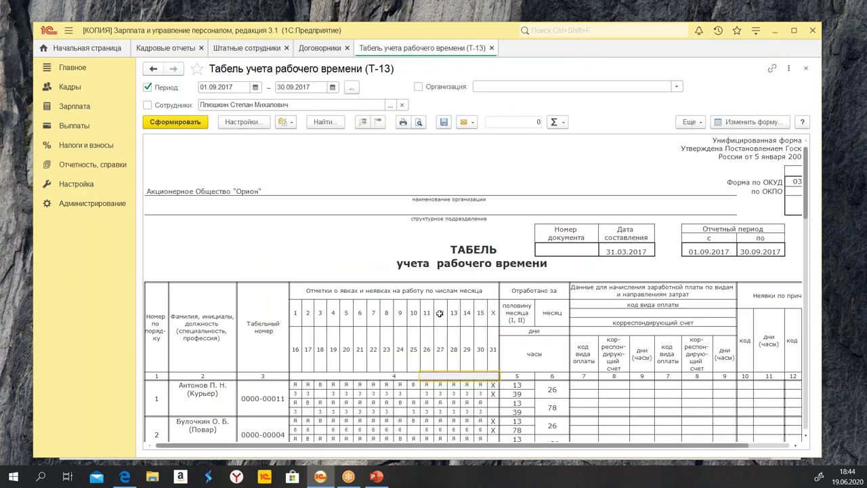
# Review the employee rows further down the timesheet and the commands available under Еще
pyautogui.scroll(-3, 441, 319)
pyautogui.scroll(-3, 379, 372)
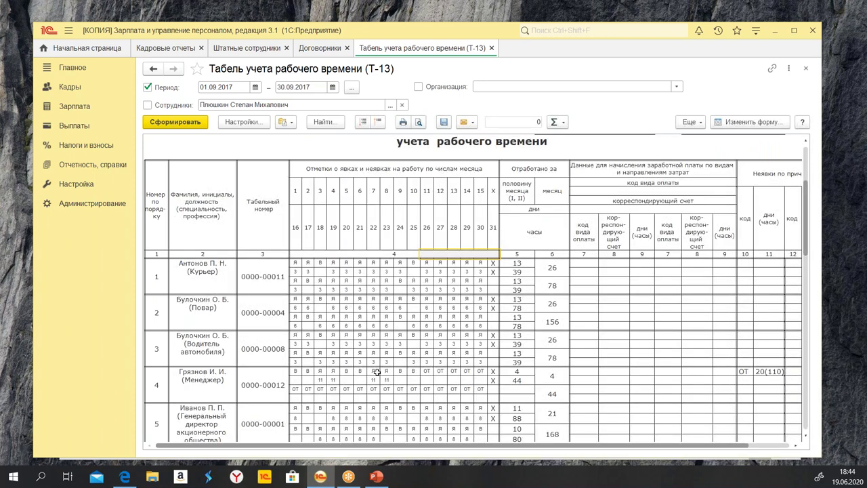
pyautogui.scroll(-4, 391, 342)
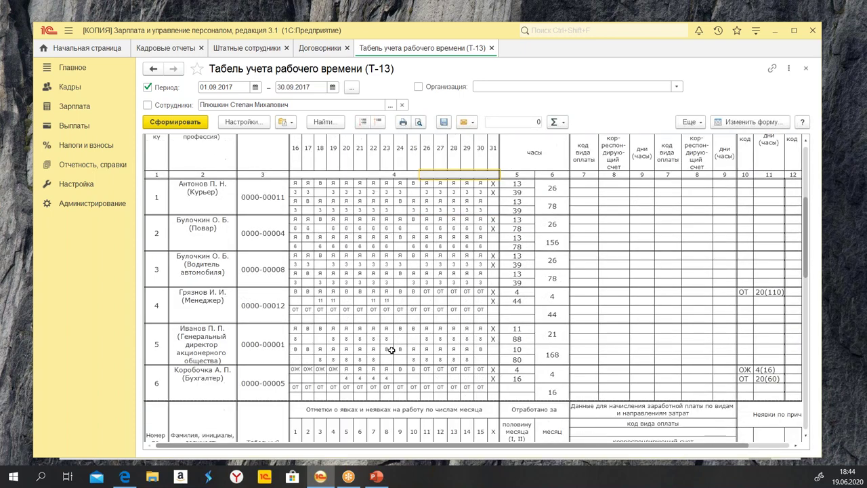
pyautogui.scroll(-11, 389, 351)
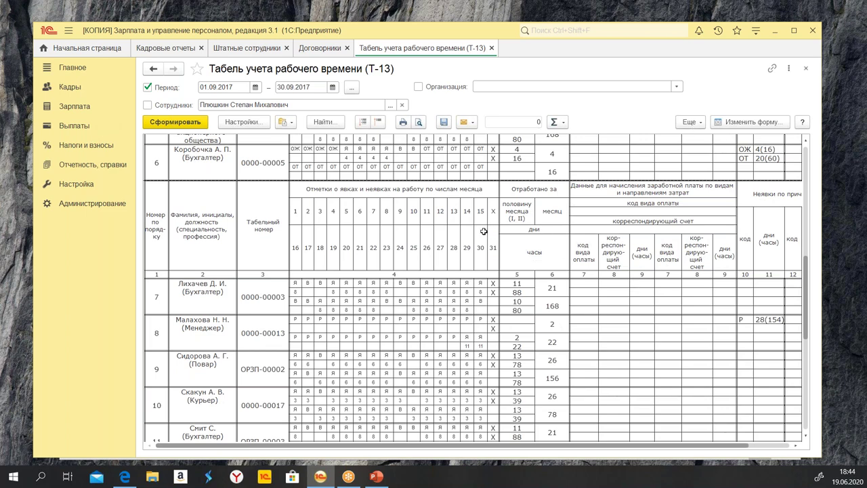
pyautogui.click(693, 122)
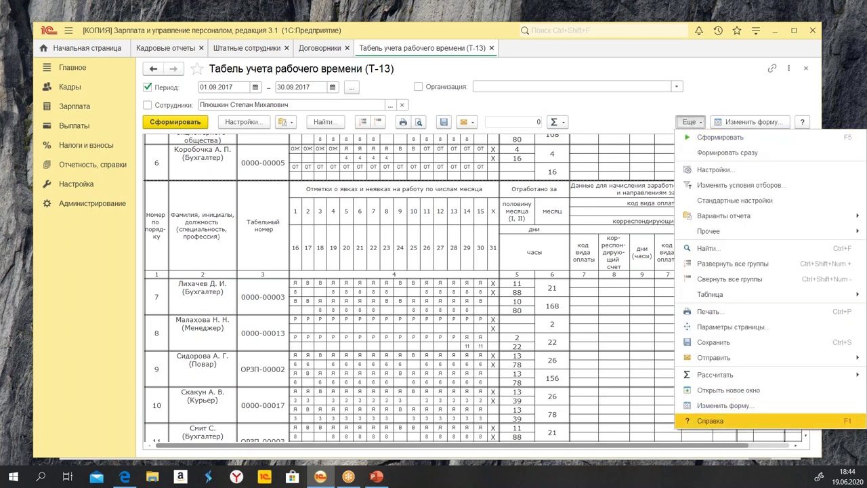
pyautogui.click(721, 115)
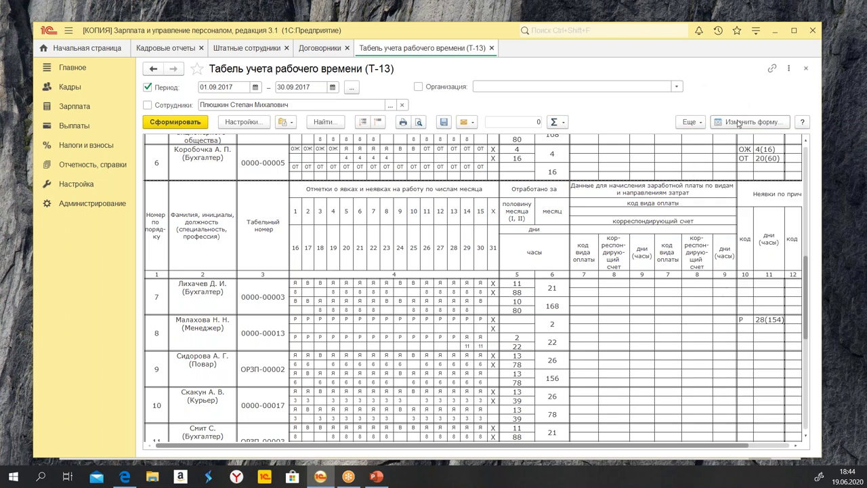
# Open the timesheet's form customization, expand the Команды, показатели group to view its panels, and close the customization
pyautogui.click(740, 124)
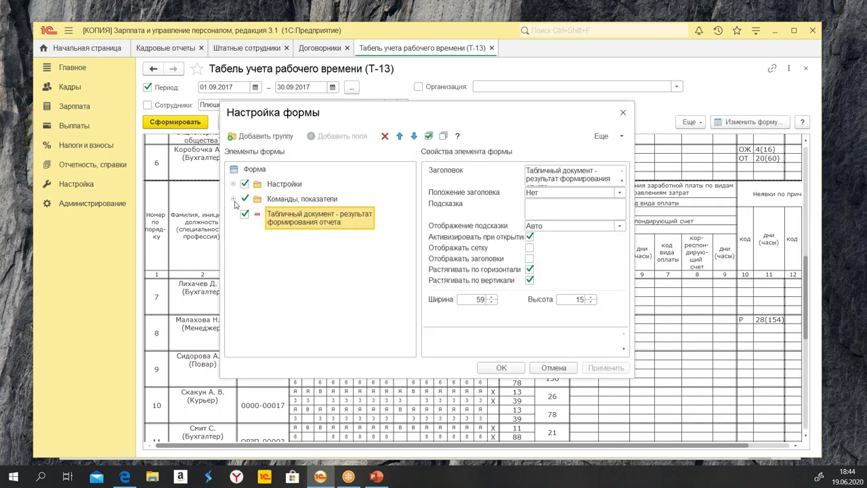
pyautogui.click(233, 199)
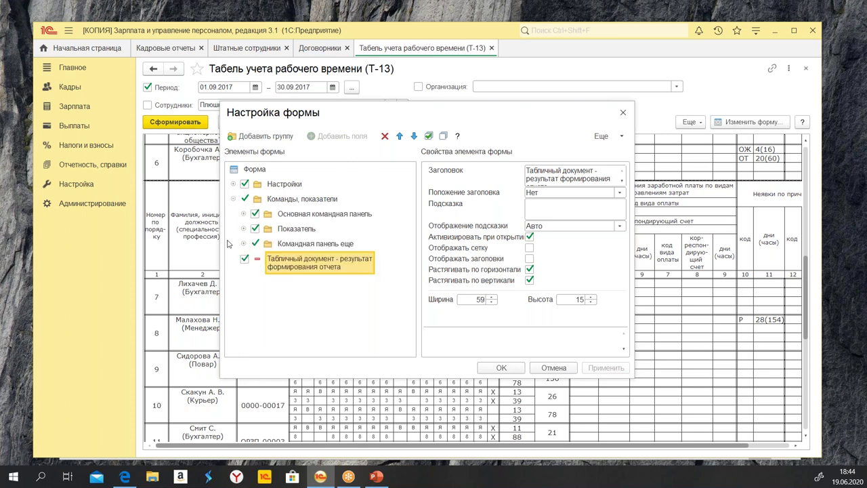
pyautogui.click(623, 113)
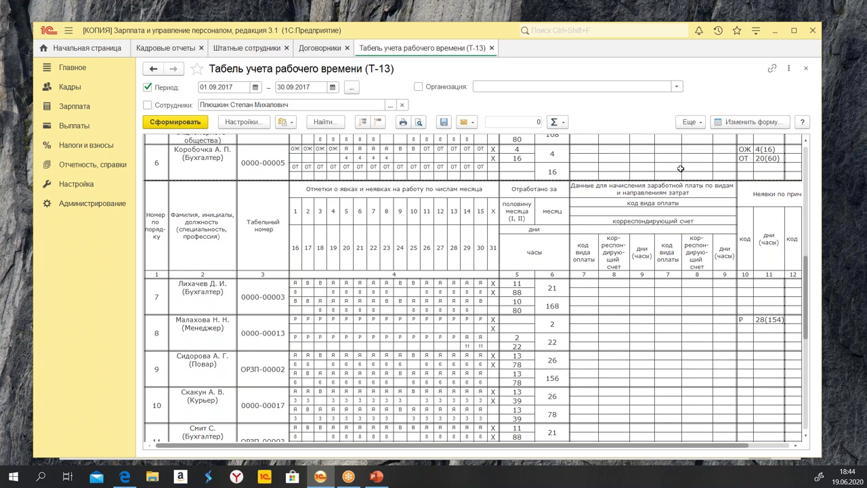
# Open the timesheet's form customization and select the Редактирование command in Командная панель еще, under Работа в таблице, Таблица
pyautogui.click(691, 123)
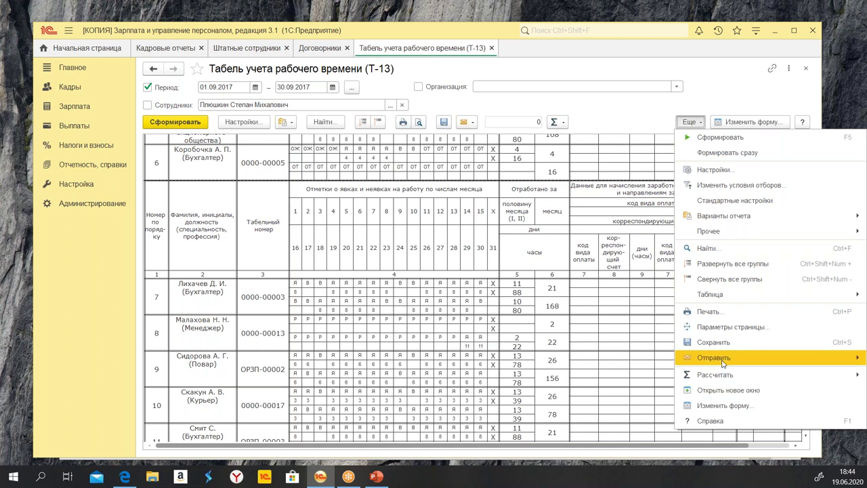
pyautogui.moveTo(725, 295)
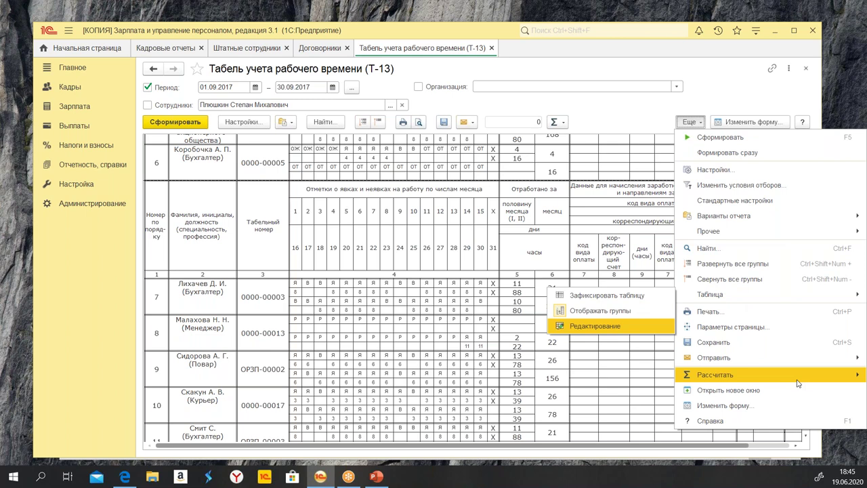
pyautogui.click(744, 406)
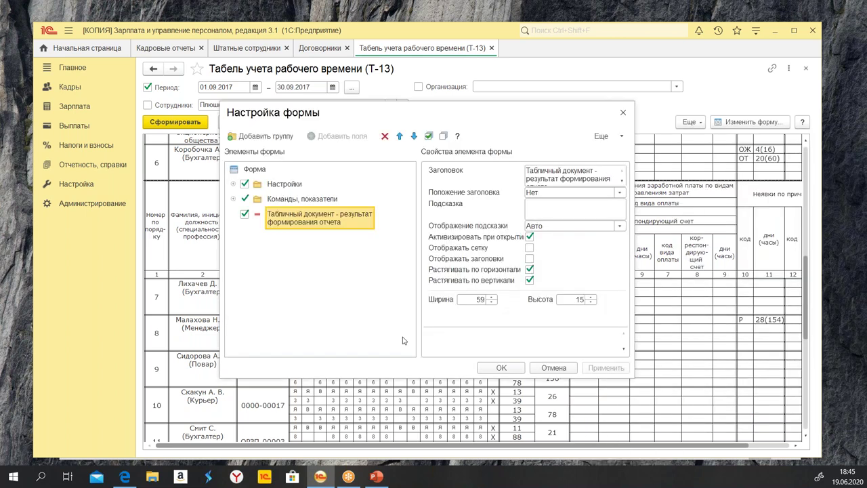
pyautogui.click(232, 200)
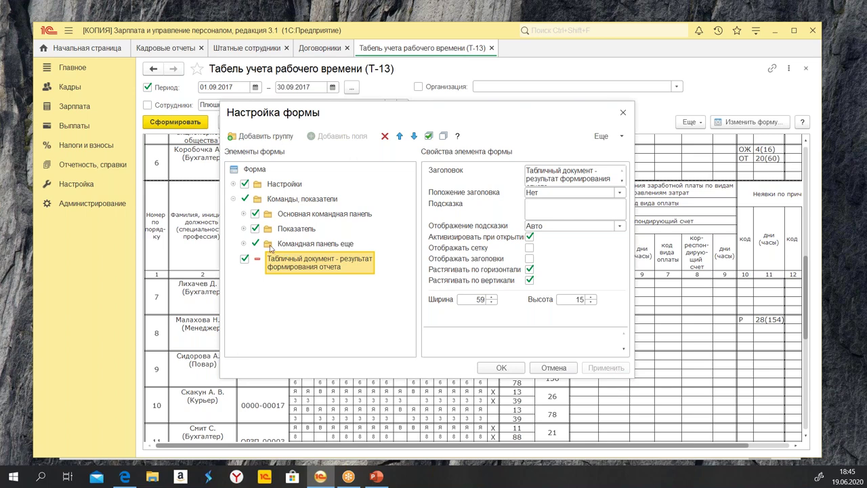
pyautogui.click(244, 244)
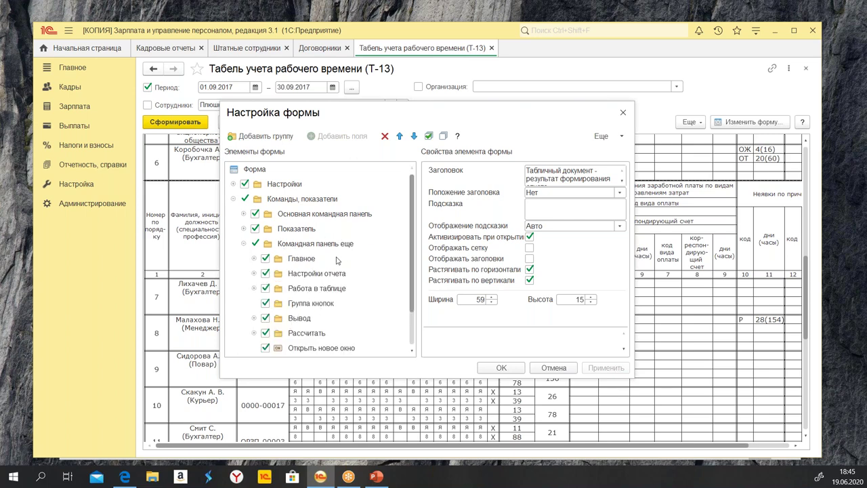
pyautogui.scroll(-2, 328, 288)
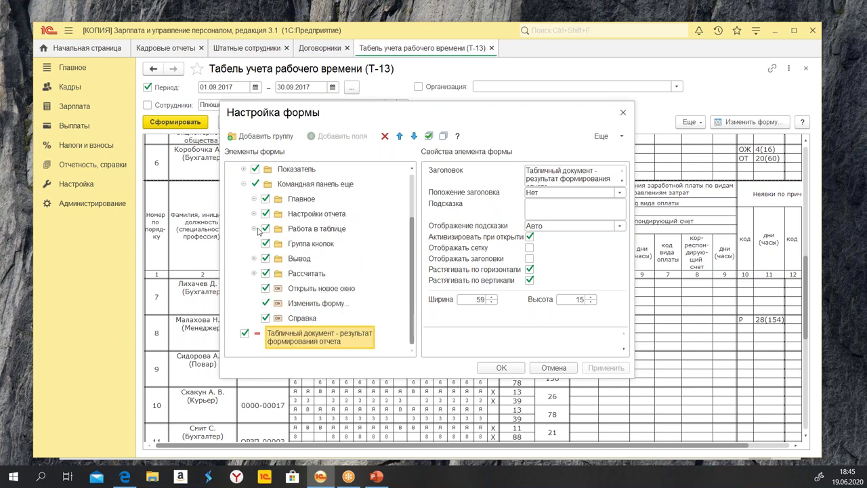
pyautogui.click(256, 229)
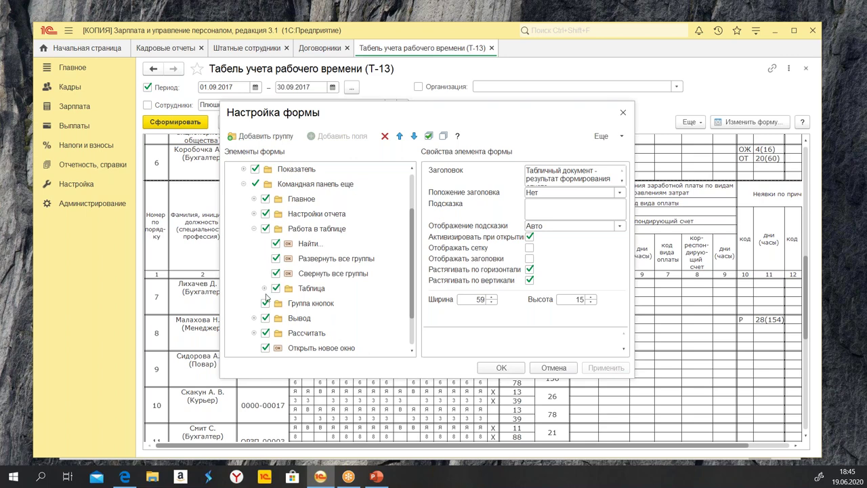
pyautogui.click(265, 288)
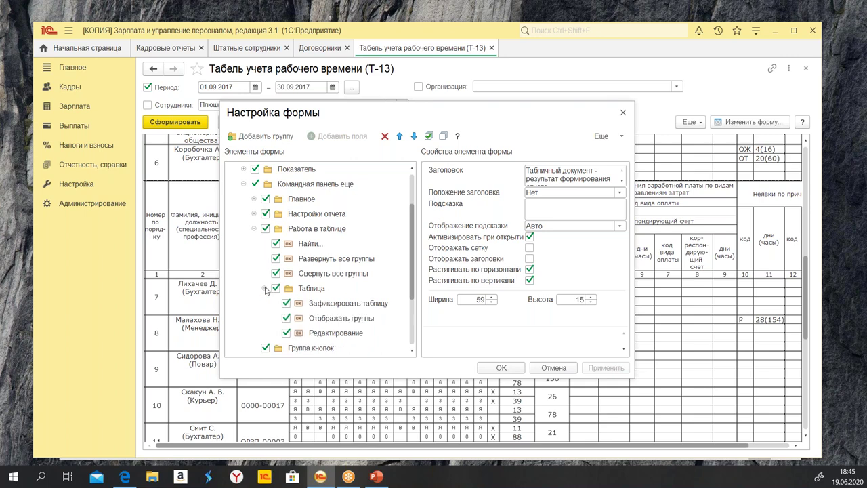
pyautogui.click(332, 334)
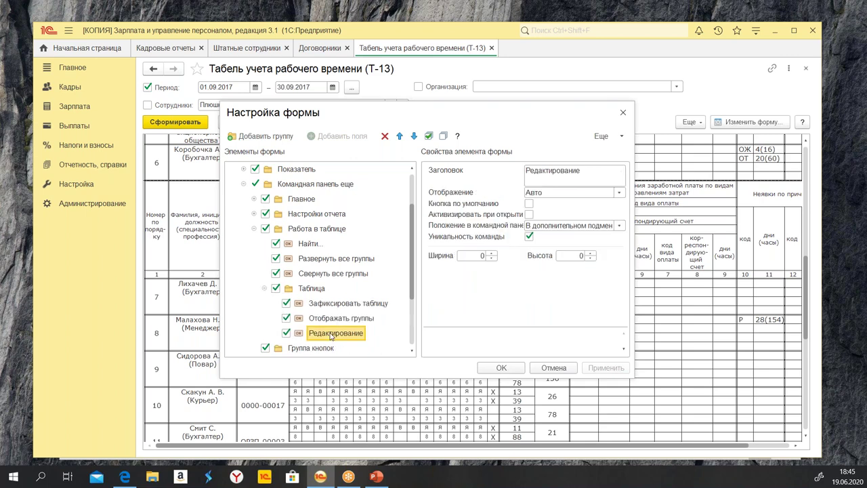
# Set Редактирование to display as Картинка with its position В командной панели, and apply the customization
pyautogui.click(621, 193)
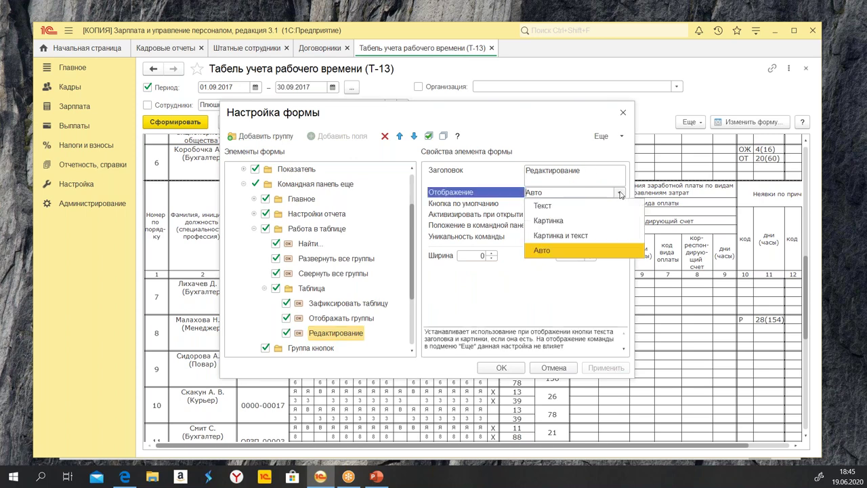
pyautogui.click(583, 215)
pyautogui.click(562, 196)
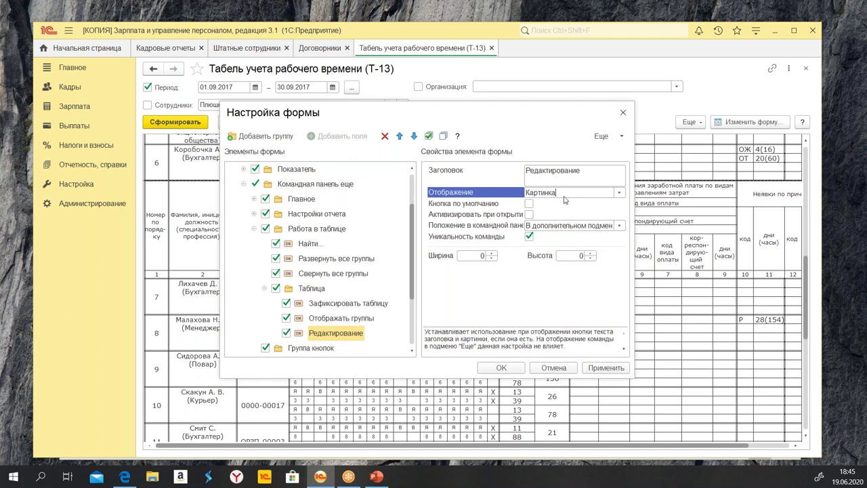
pyautogui.click(618, 228)
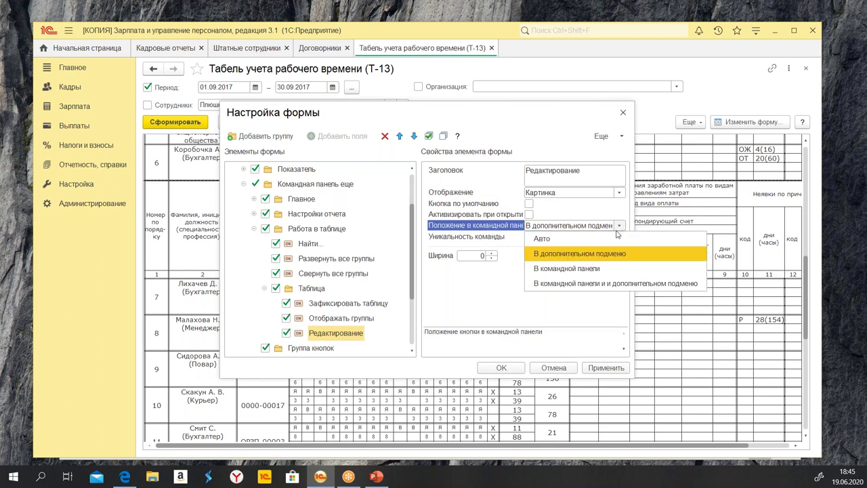
pyautogui.click(603, 269)
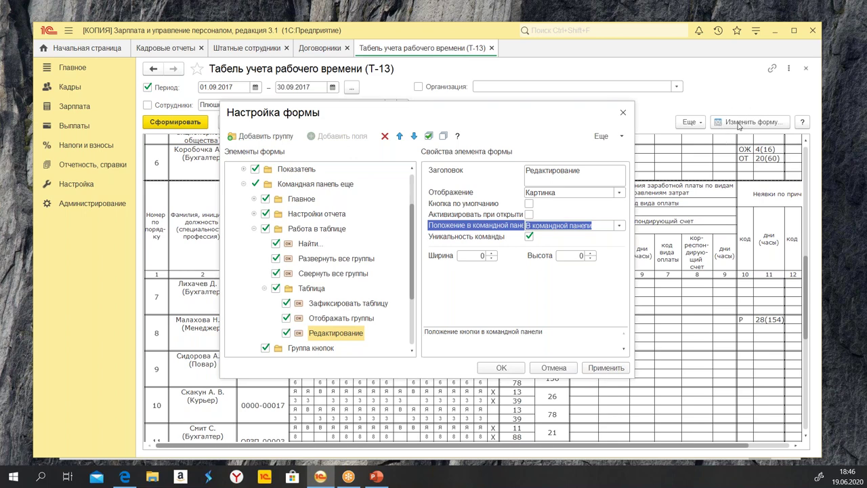
pyautogui.click(502, 368)
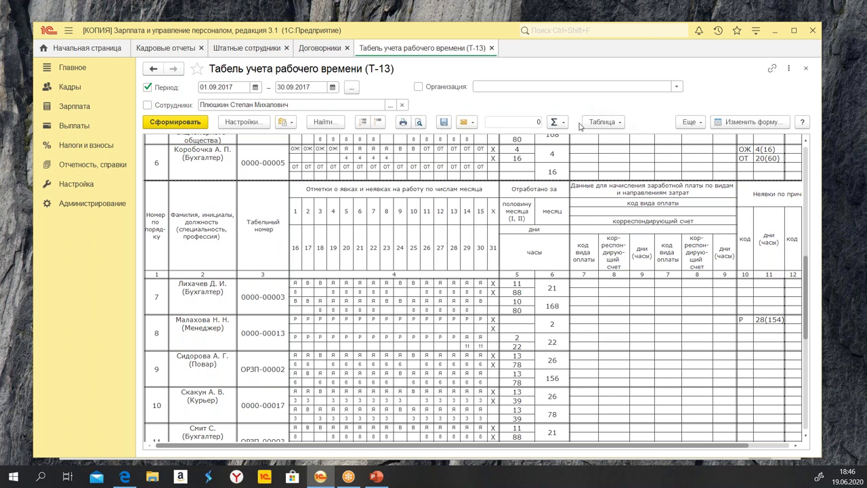
# Check which commands the new Таблица submenu on the timesheet's toolbar offers
pyautogui.click(605, 123)
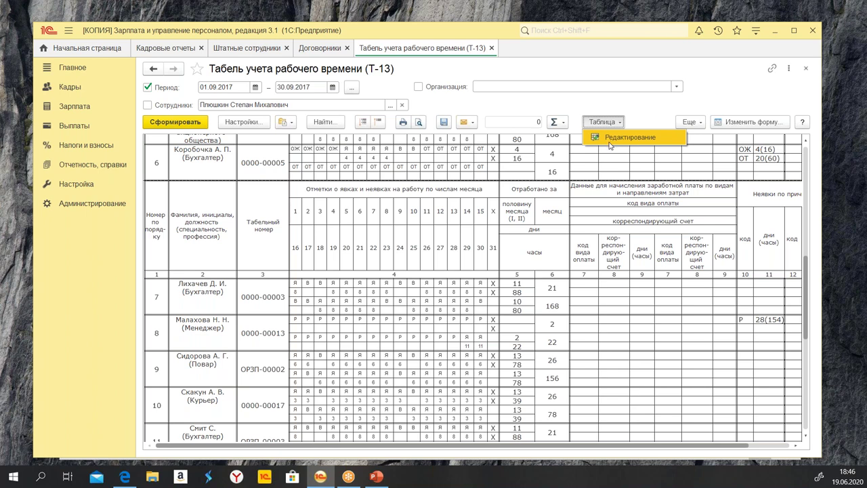
pyautogui.click(524, 208)
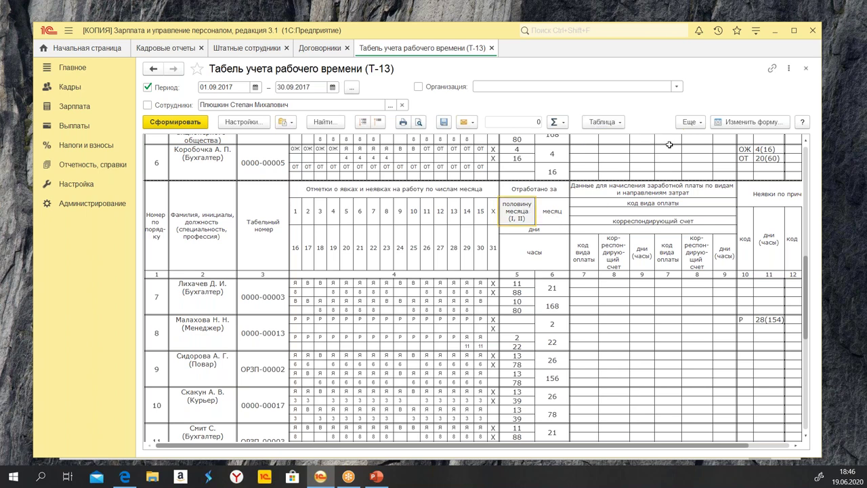
pyautogui.click(614, 125)
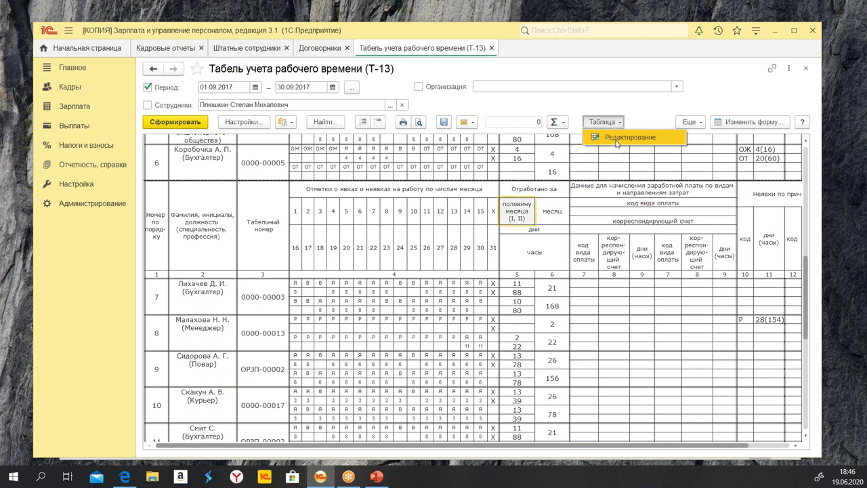
pyautogui.click(560, 190)
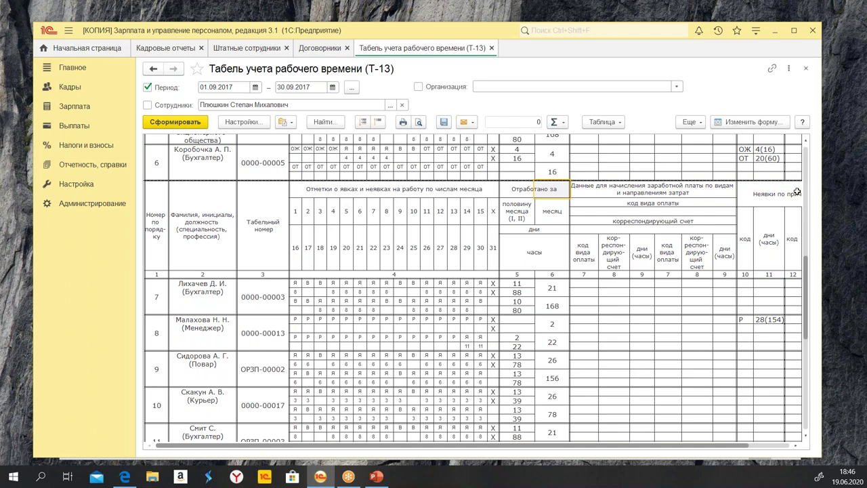
# Reopen the form customization and select Редактирование within the Таблица group of Работа в таблице
pyautogui.click(690, 122)
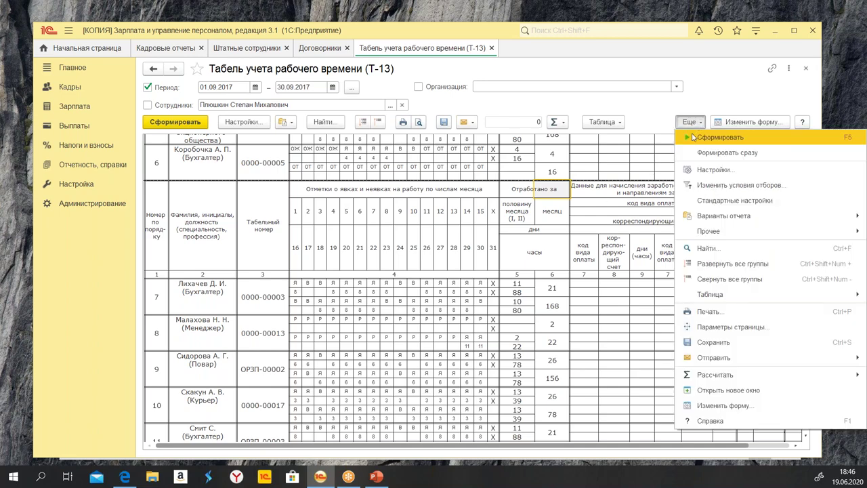
pyautogui.click(726, 405)
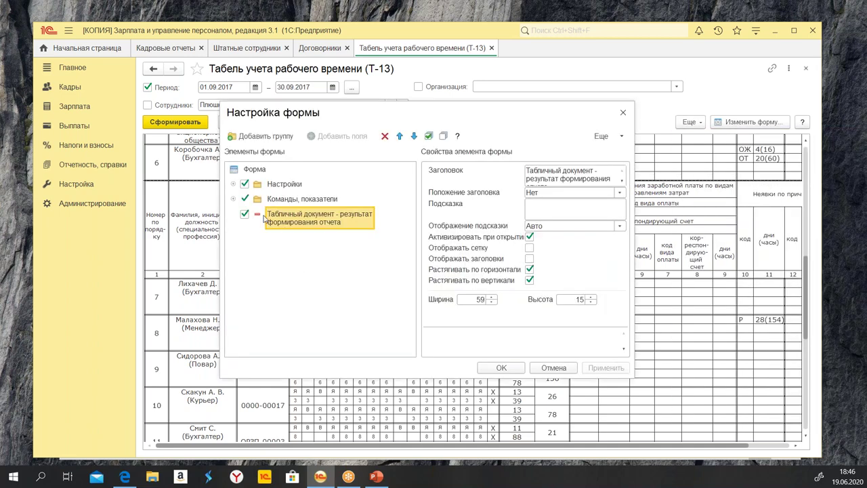
pyautogui.click(234, 200)
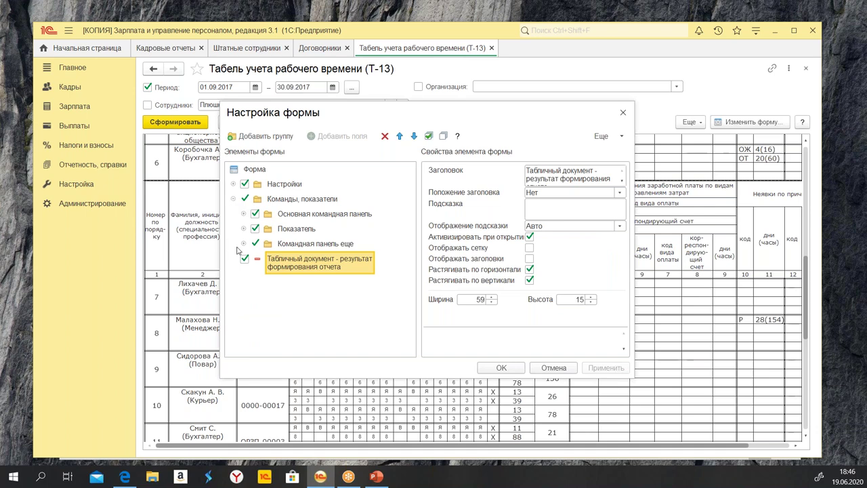
pyautogui.click(244, 244)
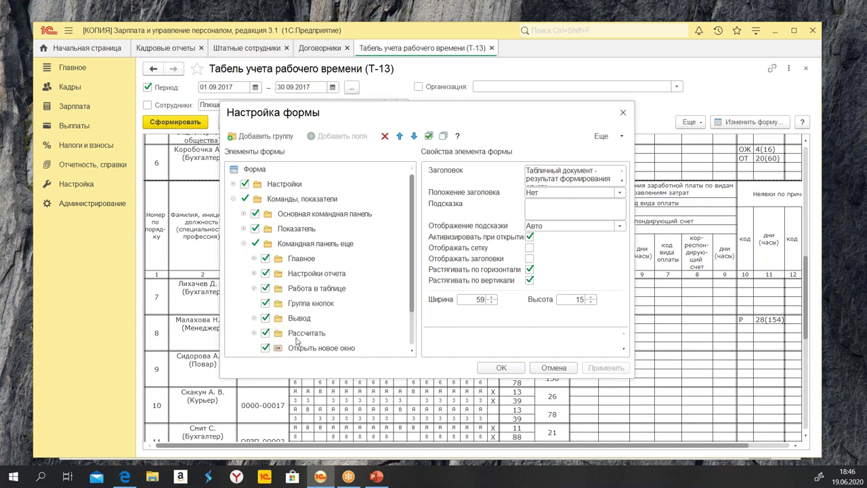
pyautogui.click(255, 288)
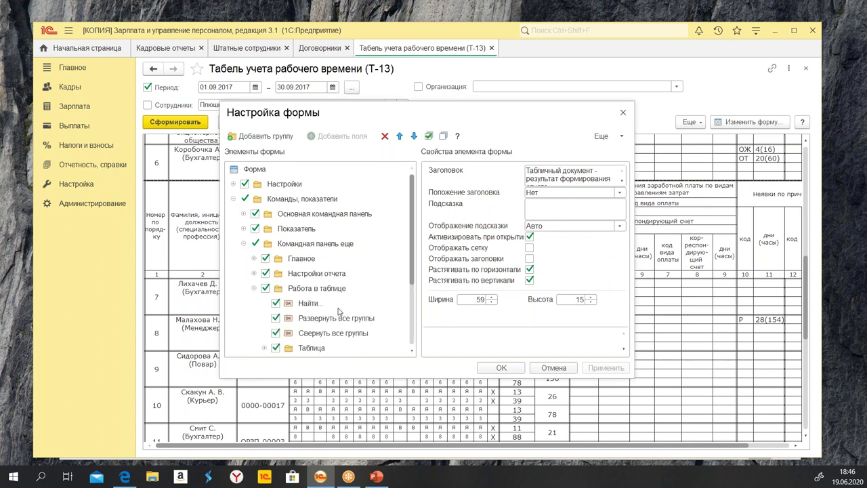
pyautogui.scroll(-3, 331, 280)
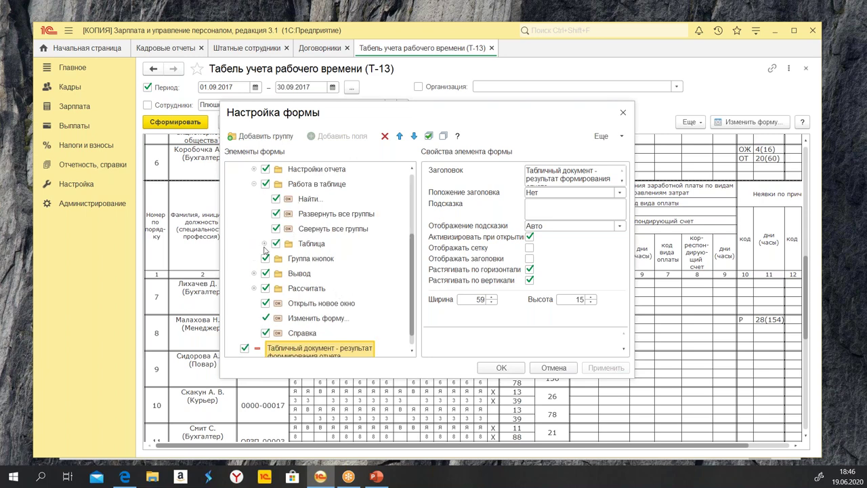
pyautogui.click(264, 243)
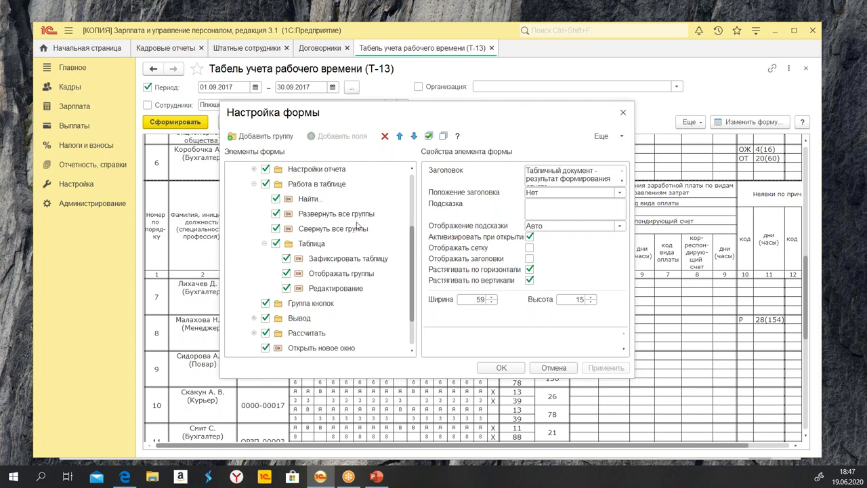
pyautogui.moveTo(567, 117); pyautogui.dragTo(610, 160)
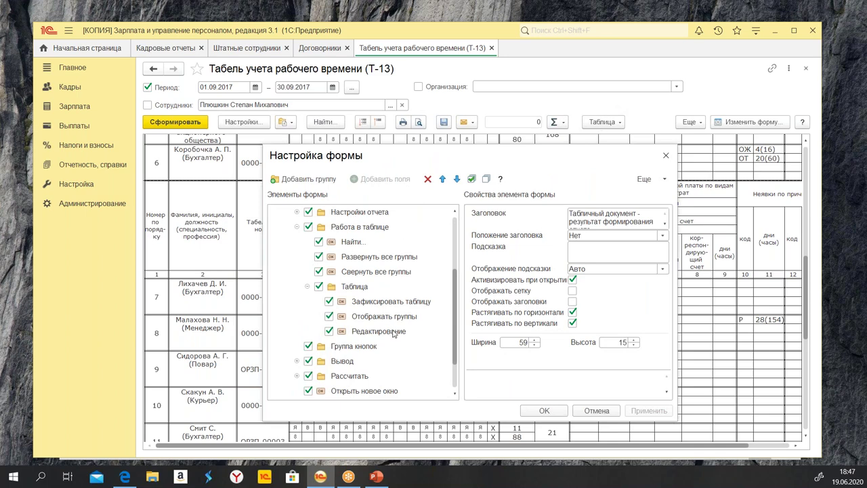
pyautogui.click(369, 332)
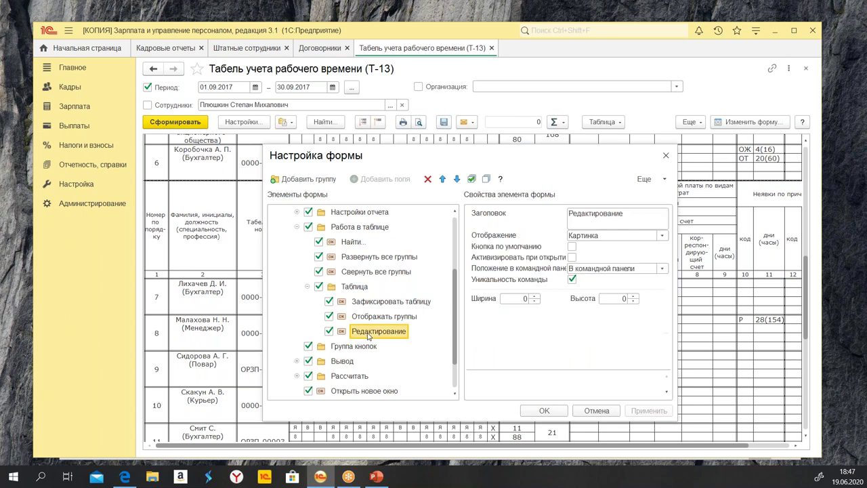
# Move Редактирование out of the Таблица group directly into Работа в таблице and apply the customization
pyautogui.moveTo(368, 334); pyautogui.dragTo(368, 234)
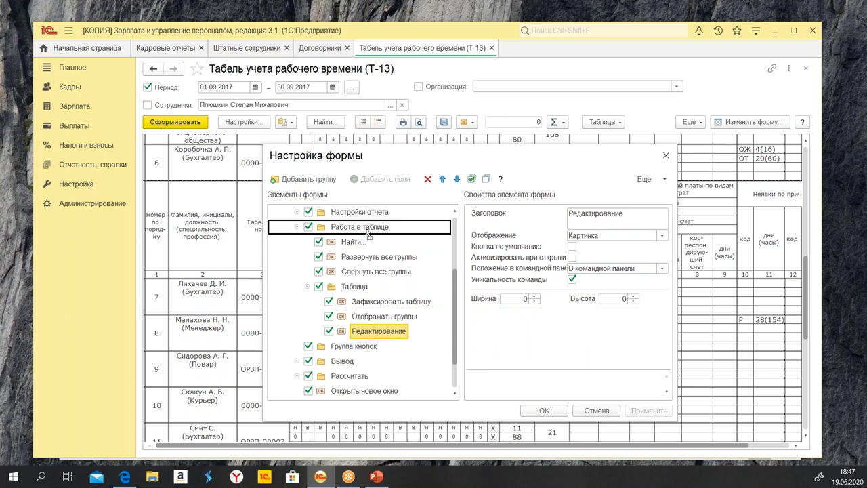
pyautogui.moveTo(369, 234); pyautogui.dragTo(368, 234)
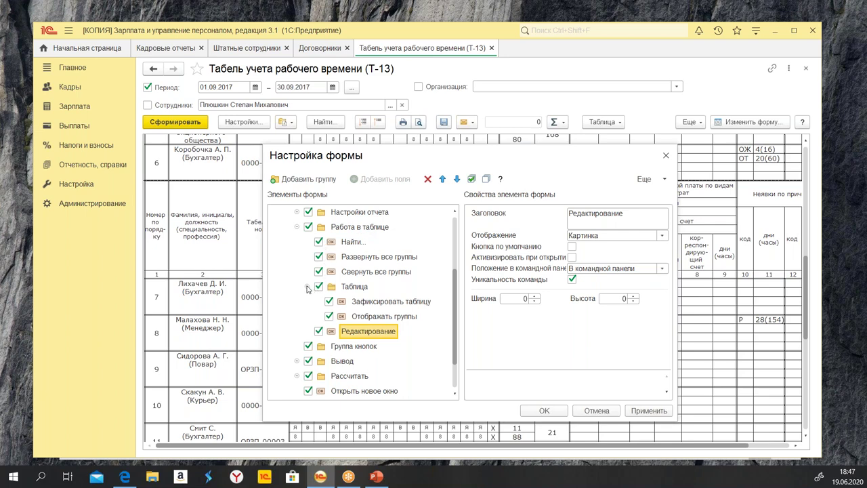
pyautogui.click(308, 287)
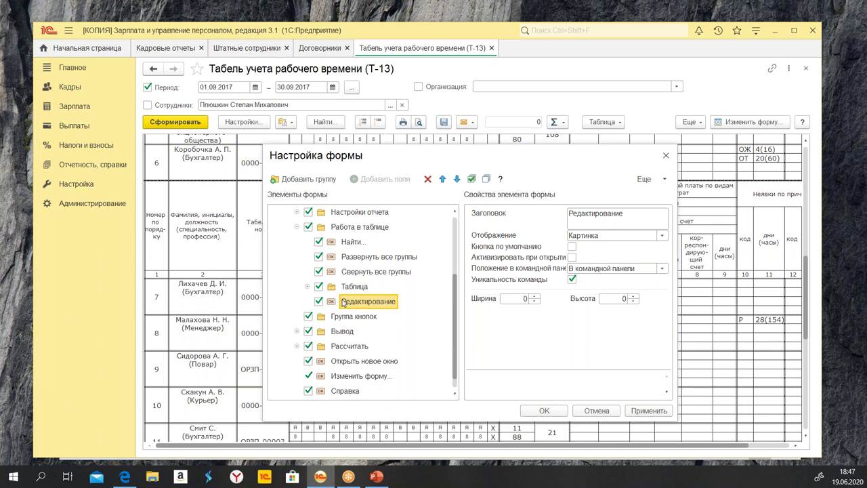
pyautogui.click(540, 412)
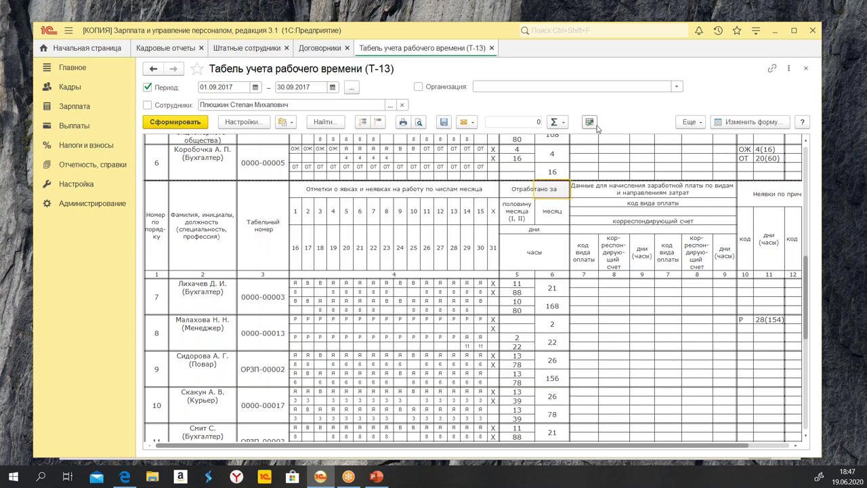
# Switch timesheet editing on and back off, selecting cells in the table in each mode
pyautogui.click(590, 122)
pyautogui.click(439, 301)
pyautogui.click(590, 122)
pyautogui.click(454, 157)
pyautogui.click(455, 292)
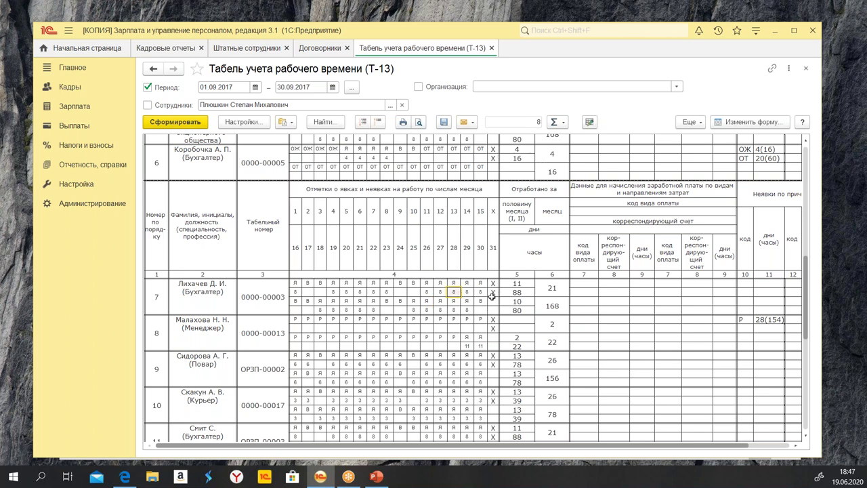
# Switch on editing and enter 5 in the hours cell for day 14 in row 8 of the timesheet
pyautogui.click(467, 328)
pyautogui.click(589, 122)
pyautogui.click(514, 355)
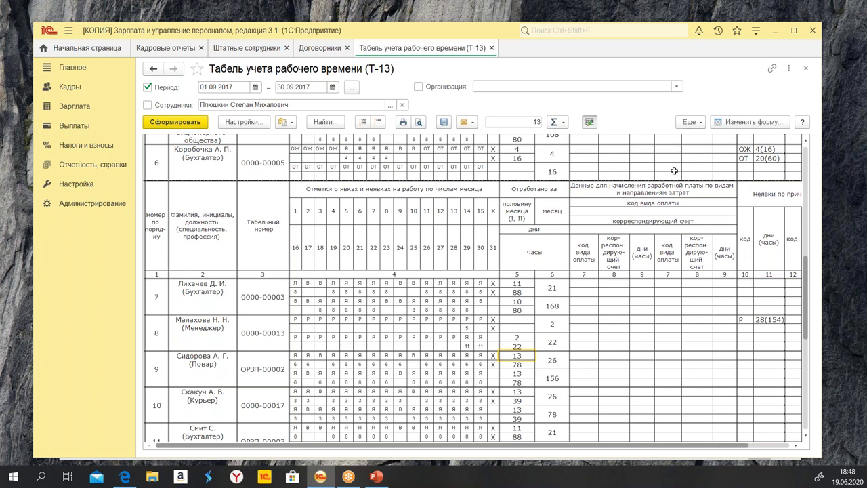
# Restore the standard form settings of the Т-13 timesheet report, apply them, and close the report
pyautogui.click(740, 126)
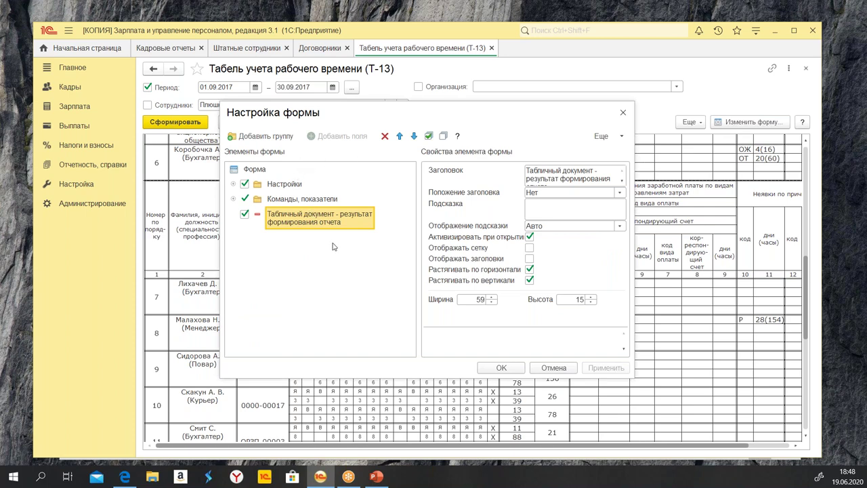
pyautogui.click(603, 136)
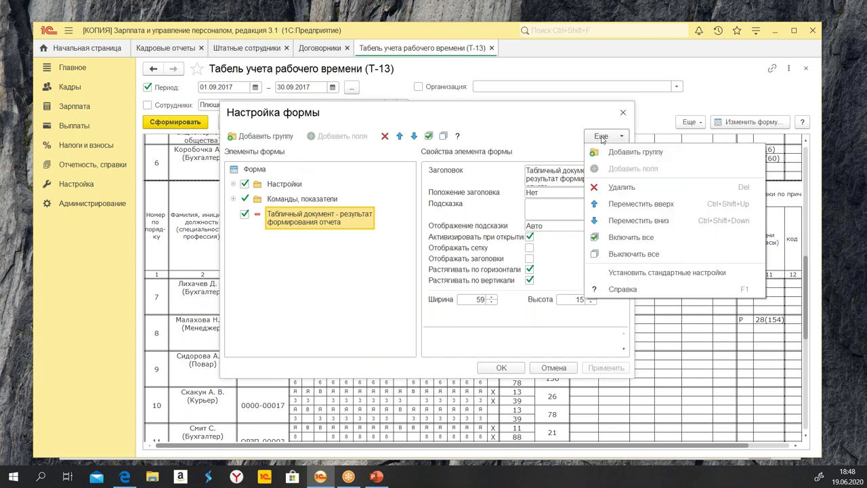
pyautogui.click(643, 273)
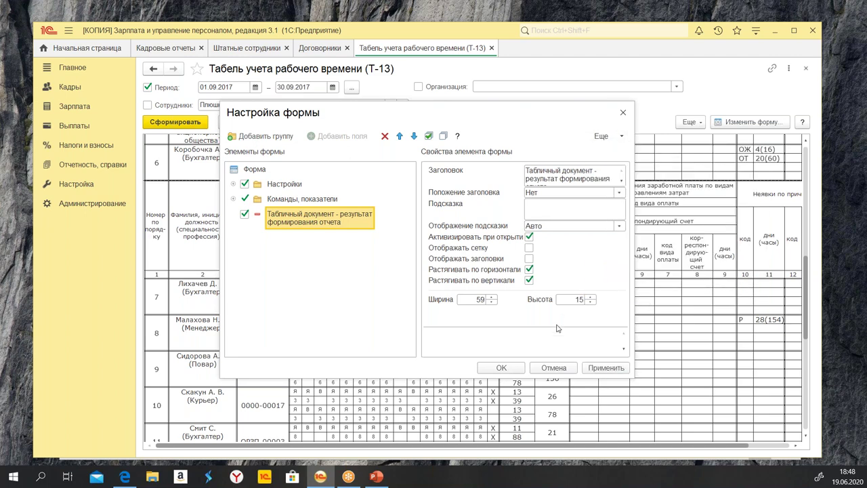
pyautogui.click(603, 371)
pyautogui.click(501, 368)
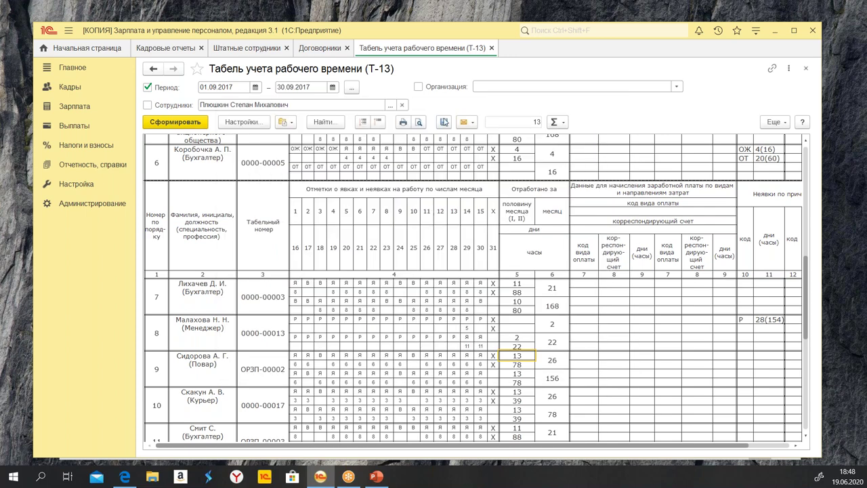
pyautogui.click(492, 48)
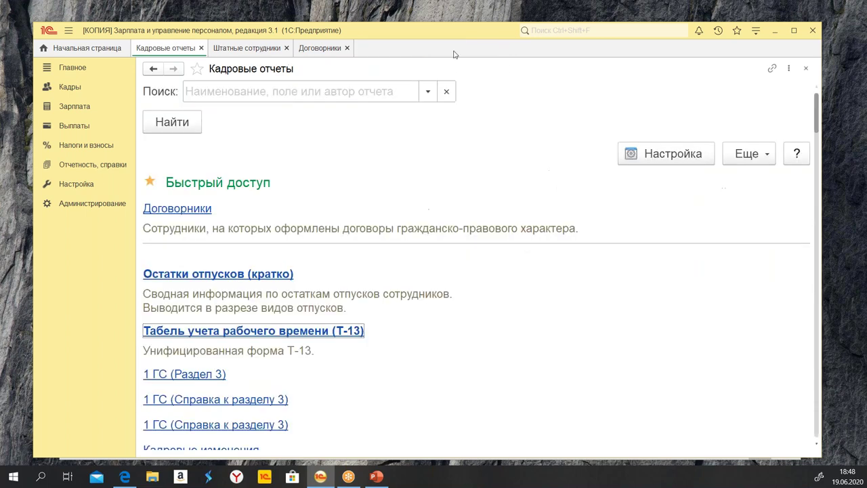
# Examine the variant saving options of the Штатные сотрудники report, including availability to Указанным пользователям, without saving a variant
pyautogui.click(254, 49)
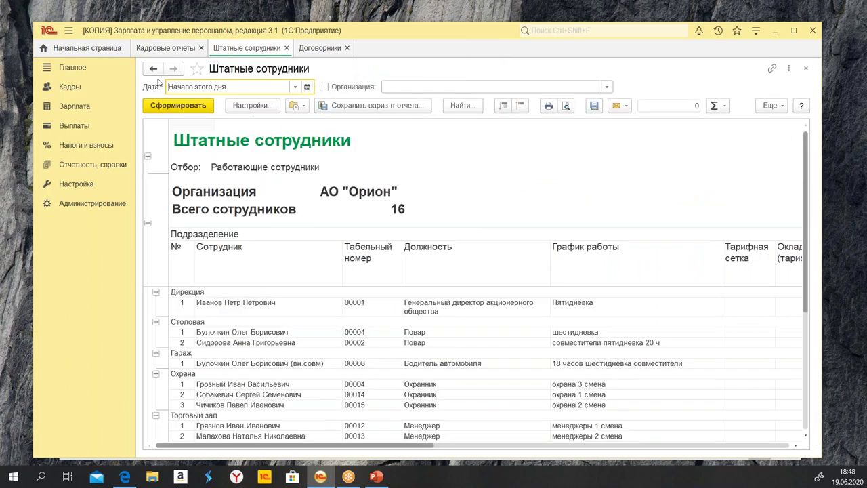
pyautogui.click(353, 106)
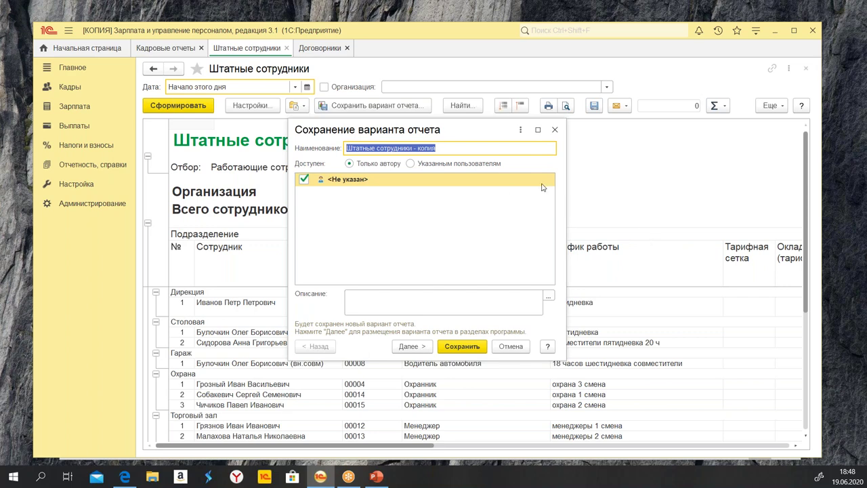
pyautogui.click(410, 164)
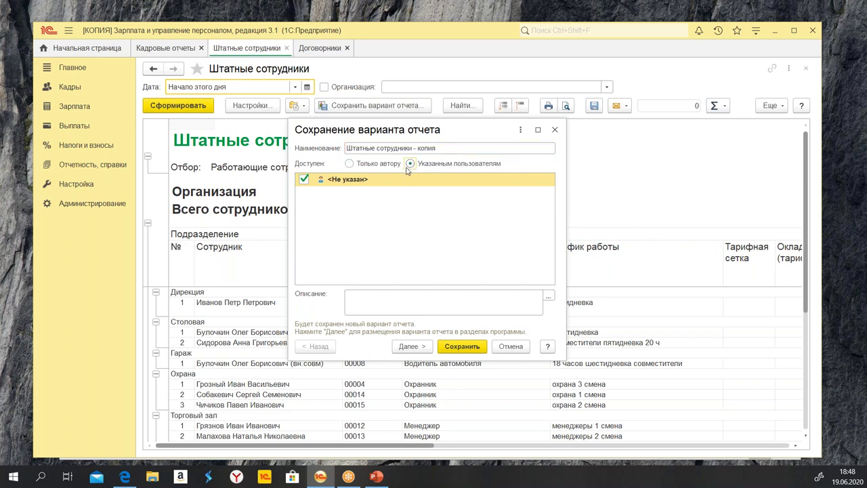
pyautogui.click(555, 129)
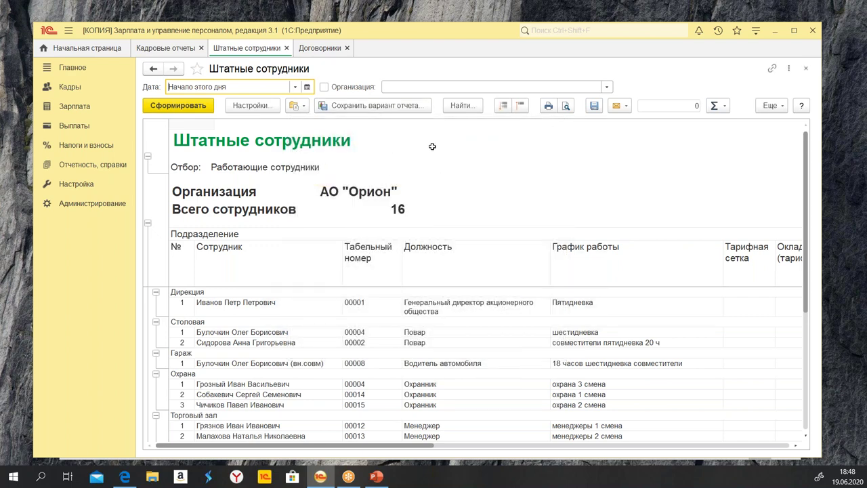
pyautogui.click(357, 106)
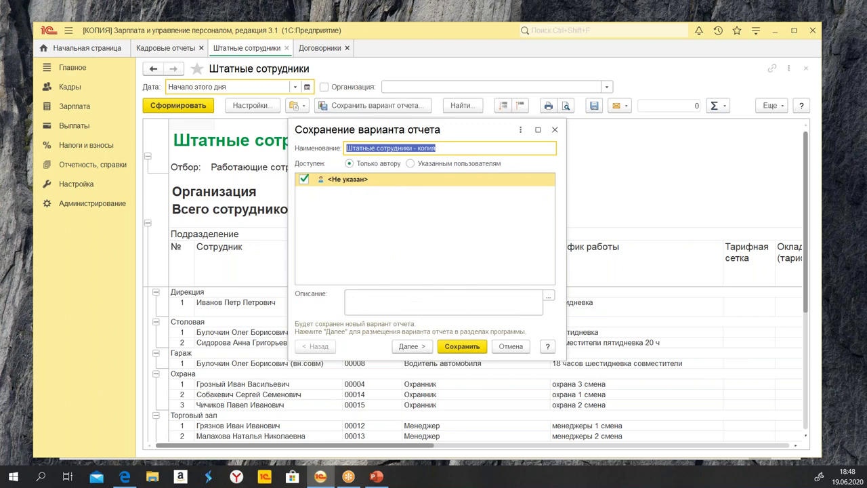
pyautogui.click(512, 347)
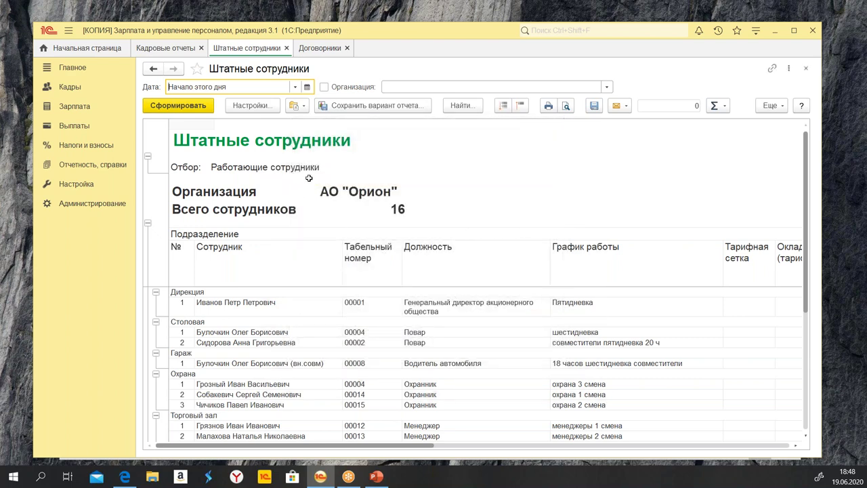
# Compare the available report variants of Штатные сотрудники with those of Договорники, returning to Штатные сотрудники
pyautogui.click(294, 106)
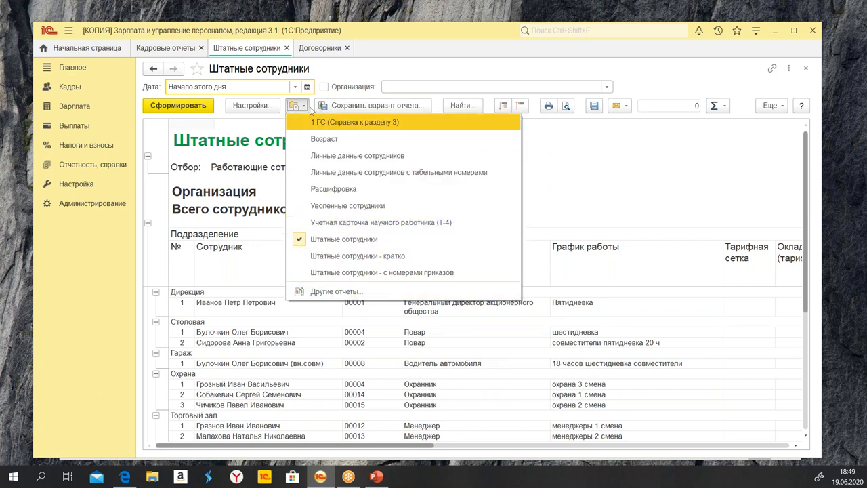
pyautogui.click(319, 49)
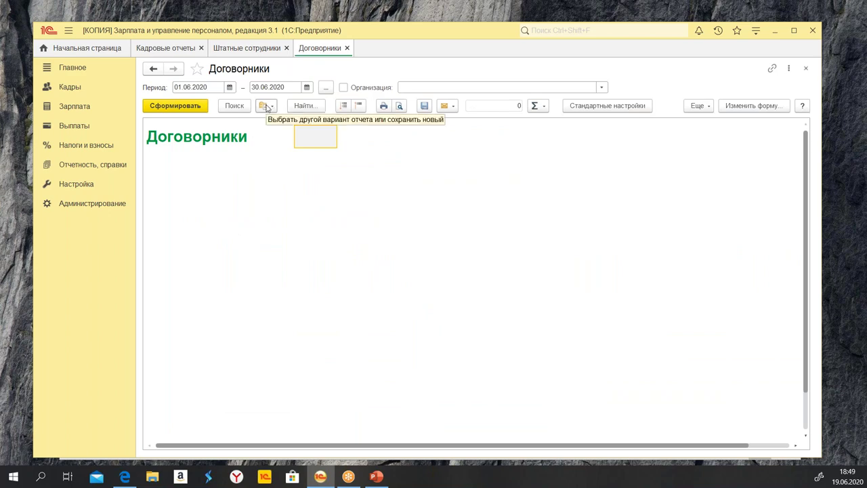
pyautogui.click(267, 108)
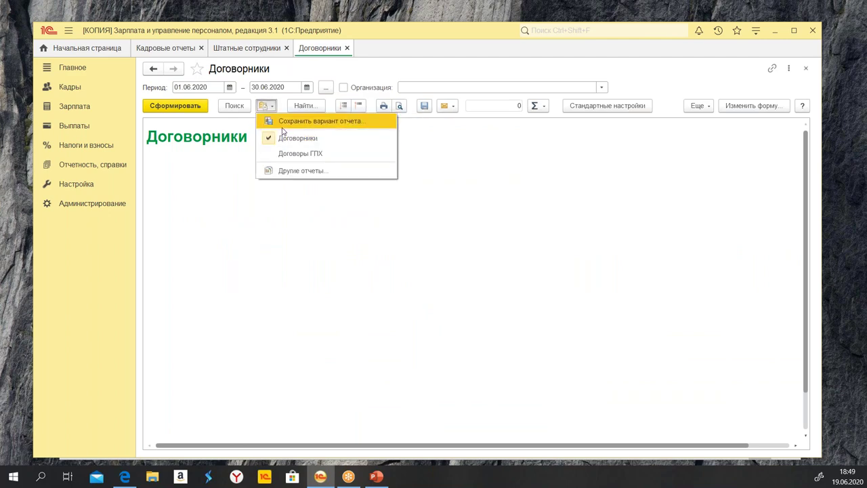
pyautogui.click(252, 49)
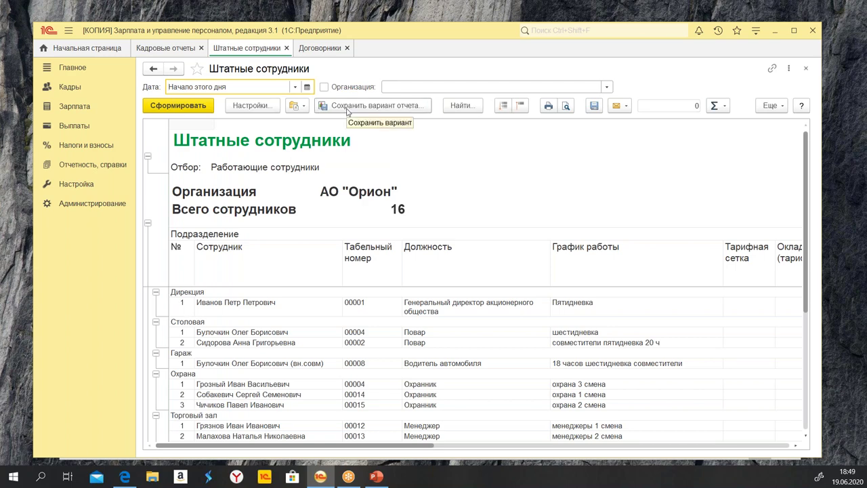
# Look through the employee rows, positions and work schedules in the Штатные сотрудники report
pyautogui.click(771, 106)
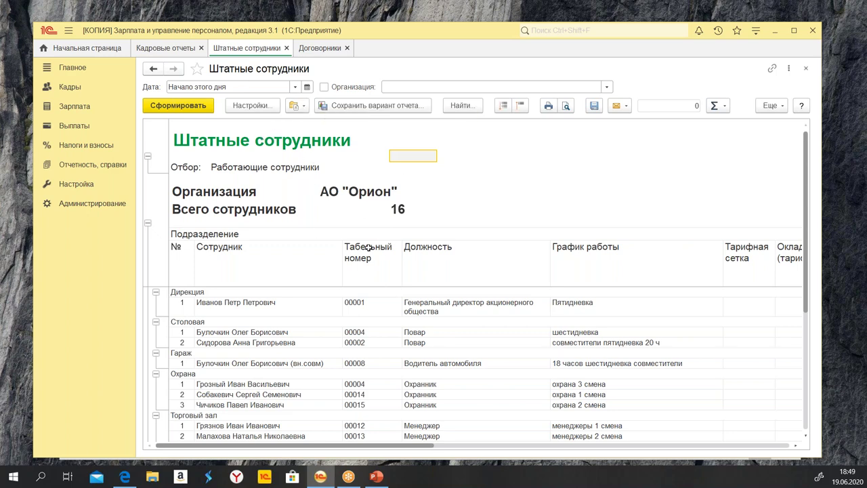
pyautogui.scroll(-3, 372, 260)
pyautogui.moveTo(257, 302); pyautogui.dragTo(305, 433)
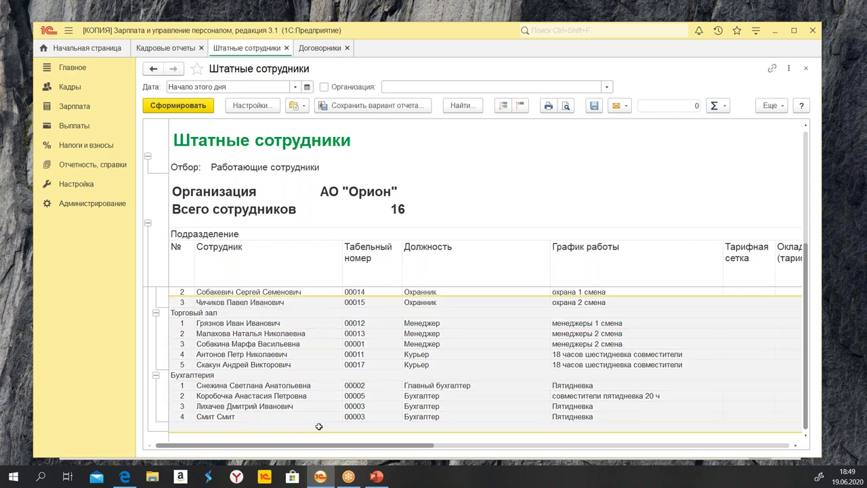
pyautogui.moveTo(357, 358); pyautogui.dragTo(299, 358)
pyautogui.click(452, 372)
pyautogui.click(613, 353)
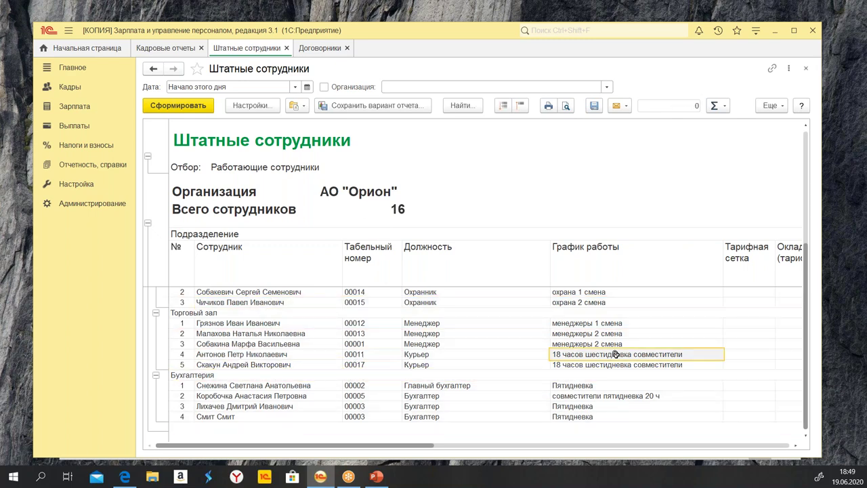
pyautogui.moveTo(380, 446); pyautogui.dragTo(487, 182)
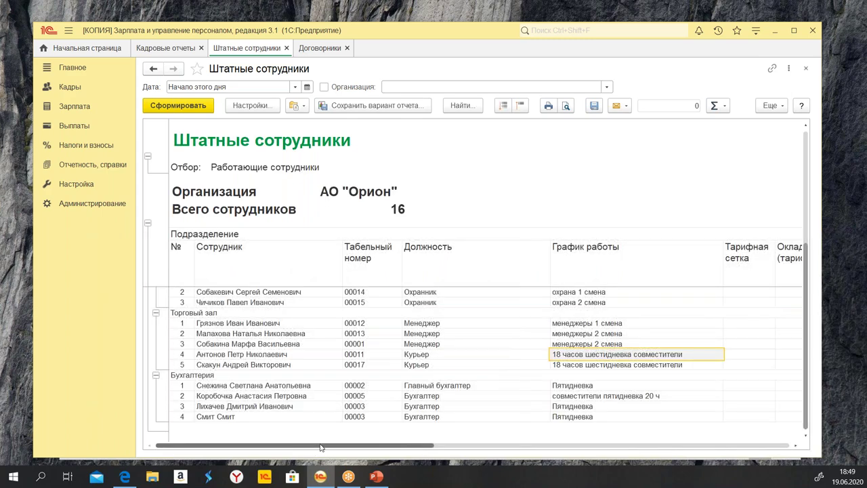
# Switch the report to the Уволенные сотрудники variant and generate it
pyautogui.click(295, 106)
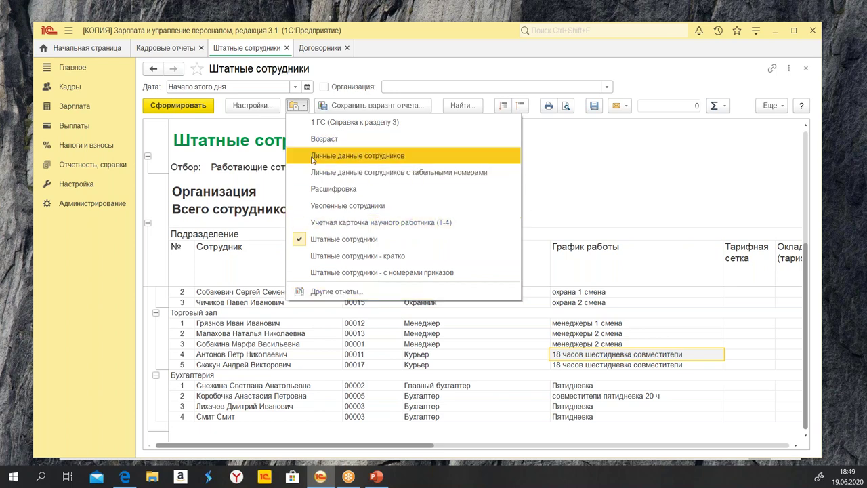
pyautogui.click(349, 206)
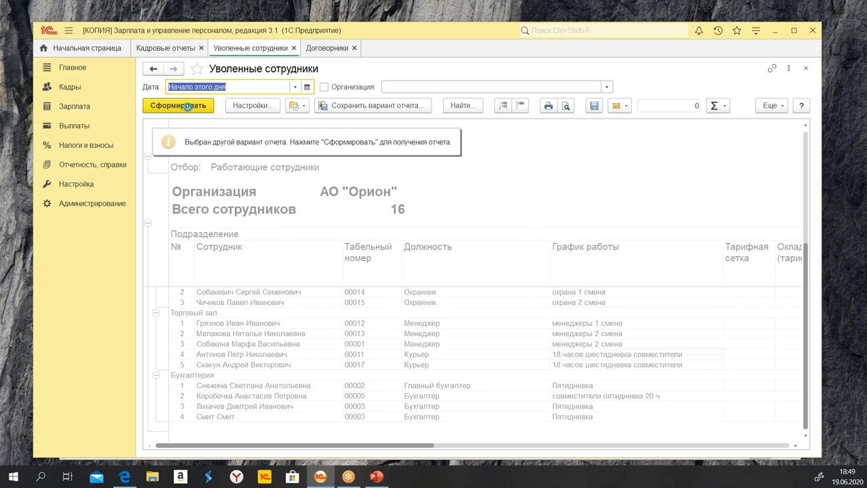
pyautogui.click(187, 107)
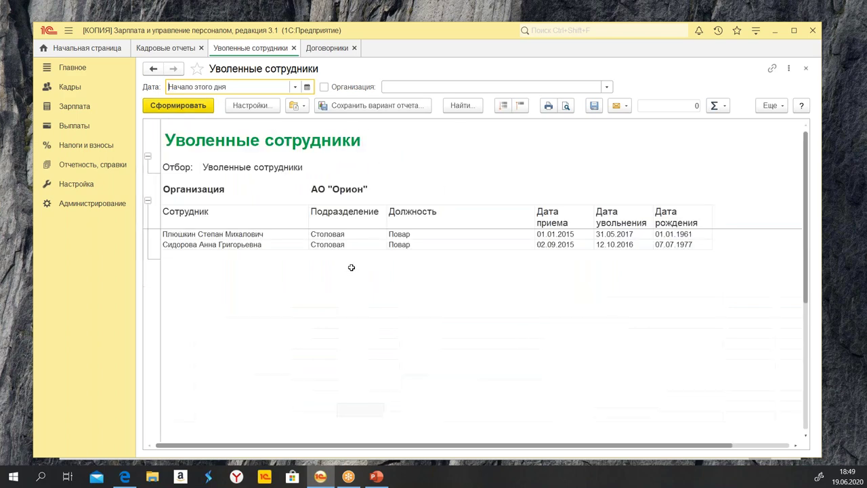
# Examine the dismissed employees table and view its variant saving dialog without saving
pyautogui.moveTo(217, 216); pyautogui.dragTo(358, 273)
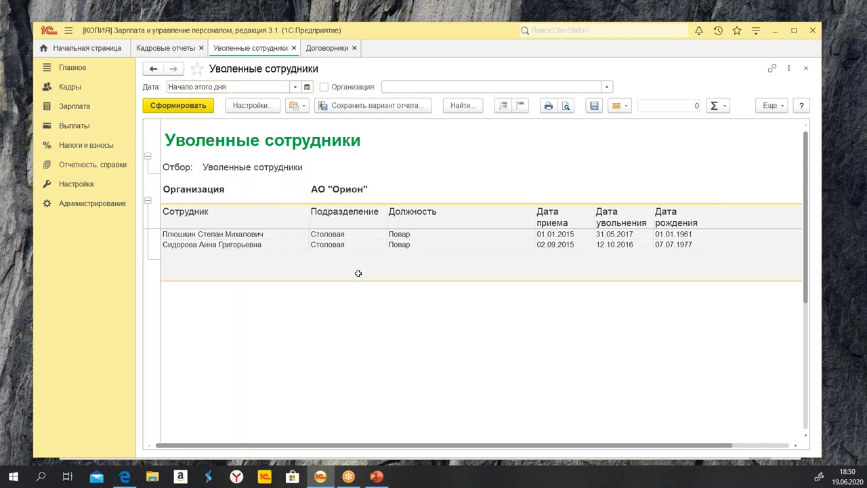
pyautogui.click(625, 210)
pyautogui.click(594, 242)
pyautogui.click(347, 245)
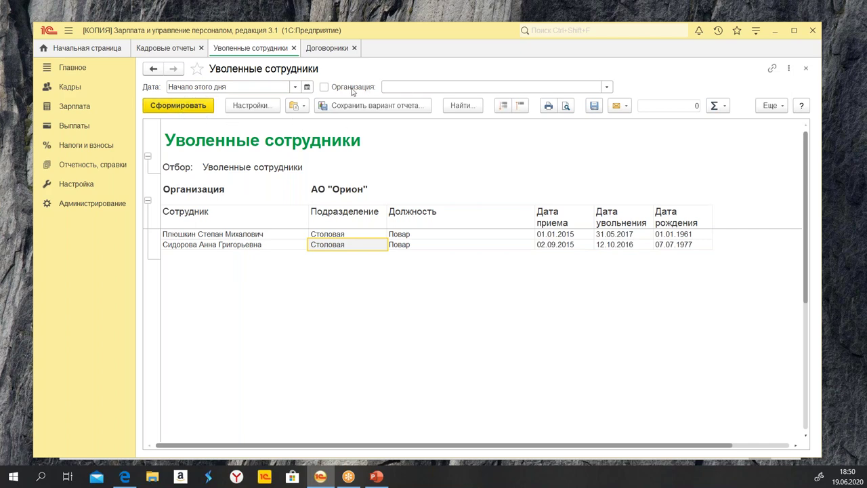
pyautogui.click(353, 109)
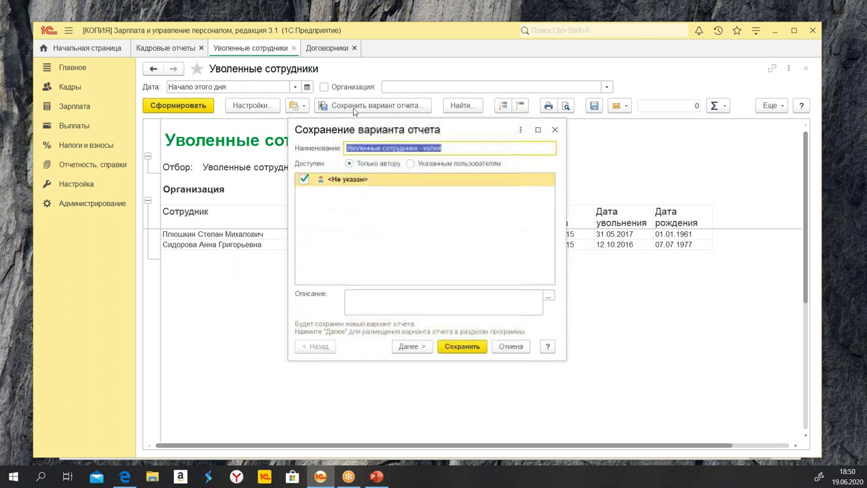
pyautogui.click(509, 346)
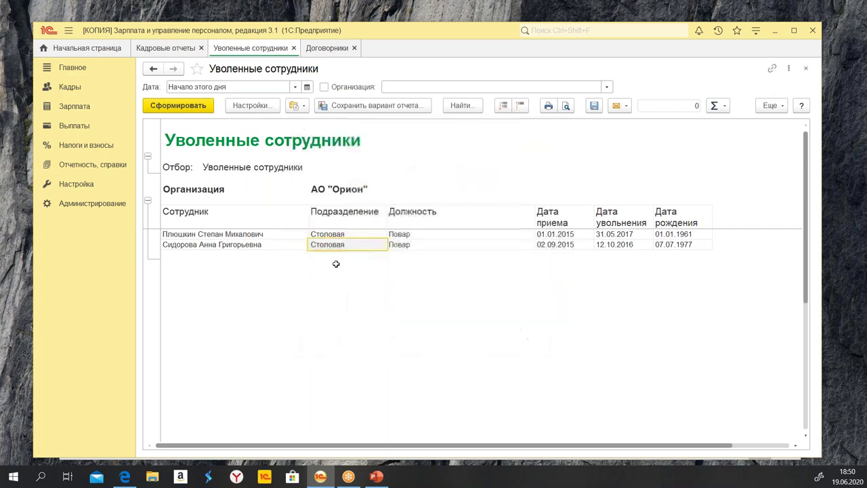
# Switch the report to the Возраст variant, generate it, and close the report
pyautogui.click(299, 107)
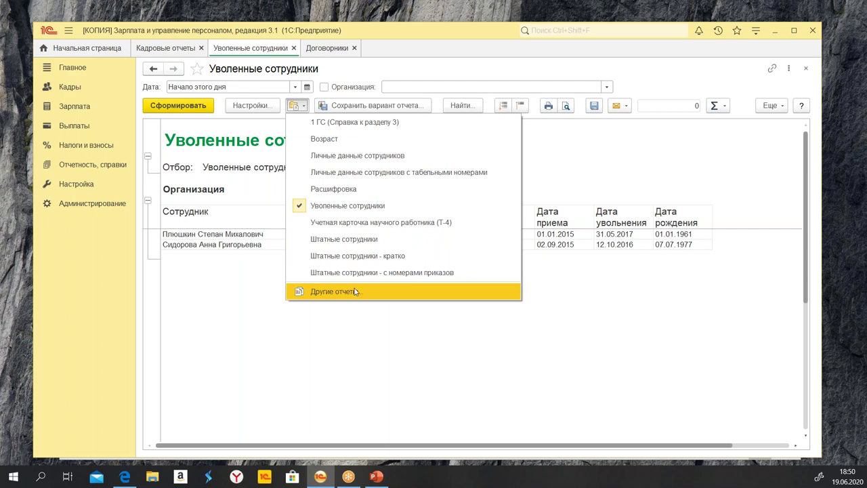
pyautogui.click(323, 139)
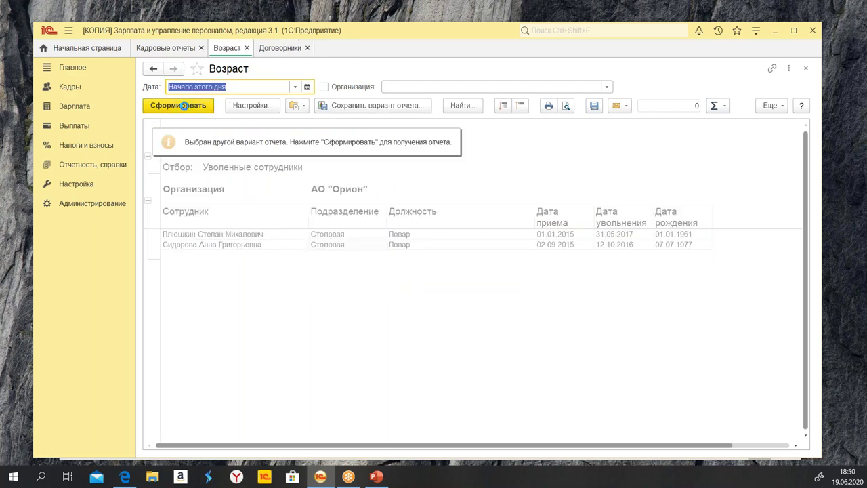
pyautogui.click(185, 105)
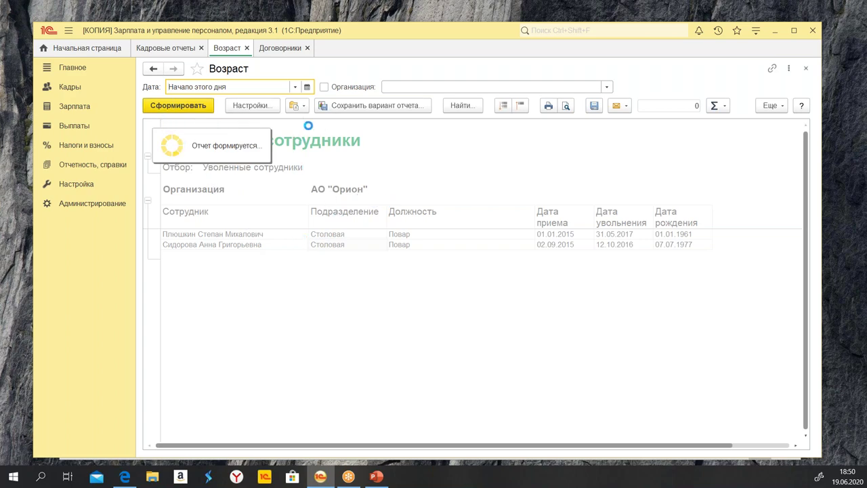
pyautogui.rightClick(306, 122)
pyautogui.click(661, 223)
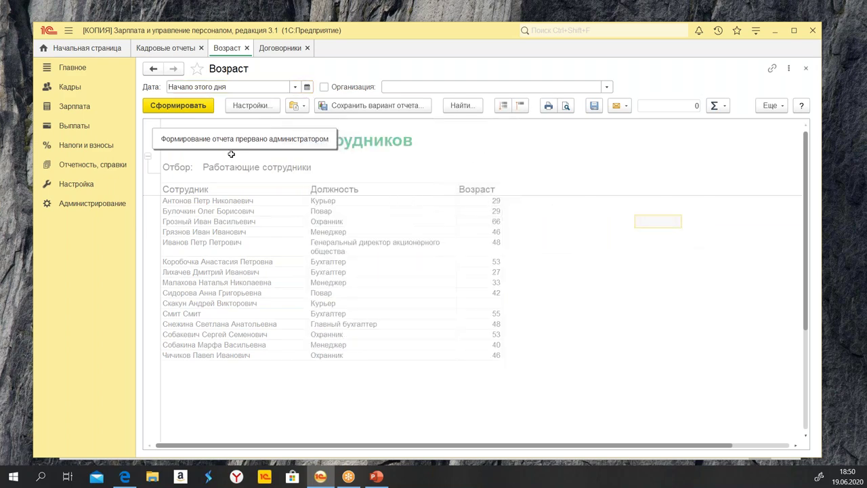
pyautogui.click(247, 48)
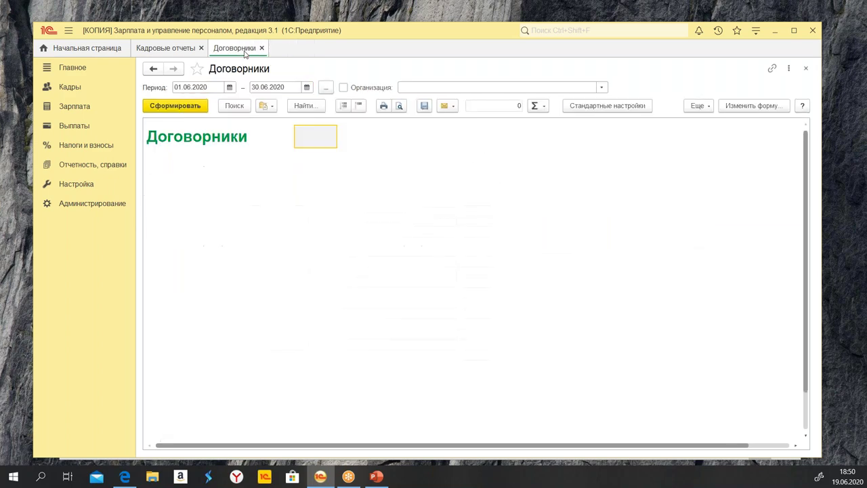
# Open the Личные данные сотрудников report from Кадровые отчеты and display its list of variants
pyautogui.click(166, 48)
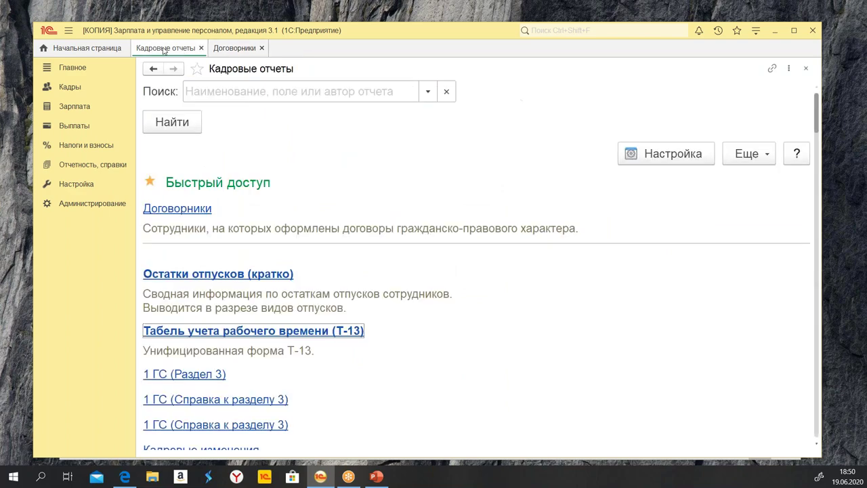
pyautogui.scroll(-3, 416, 288)
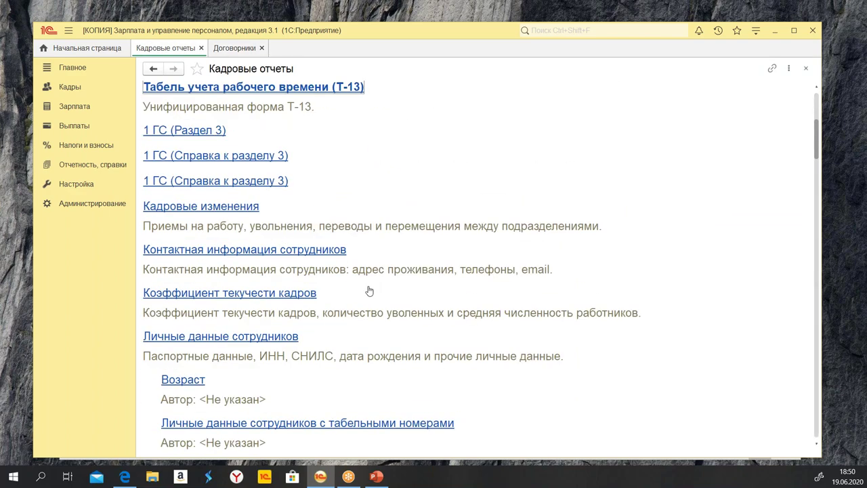
pyautogui.scroll(-1, 369, 291)
pyautogui.click(243, 275)
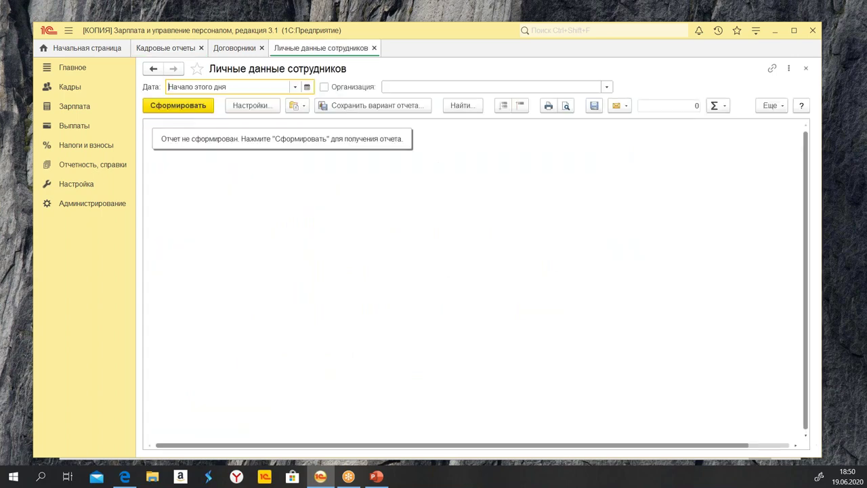
pyautogui.click(295, 107)
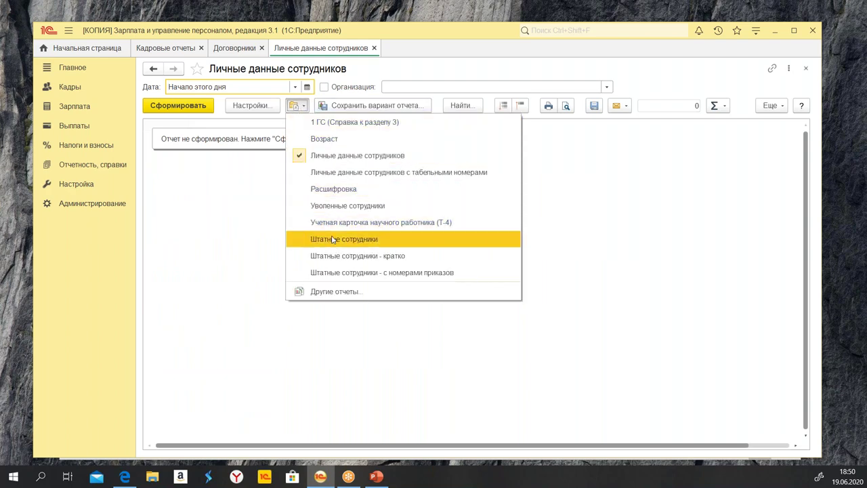
# Return to the Договорники report and view its list of variants without changing the selection
pyautogui.click(166, 217)
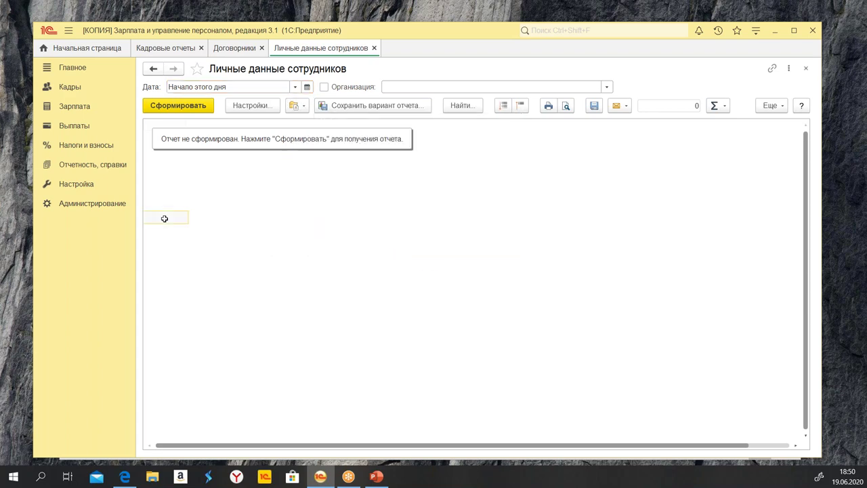
pyautogui.click(229, 46)
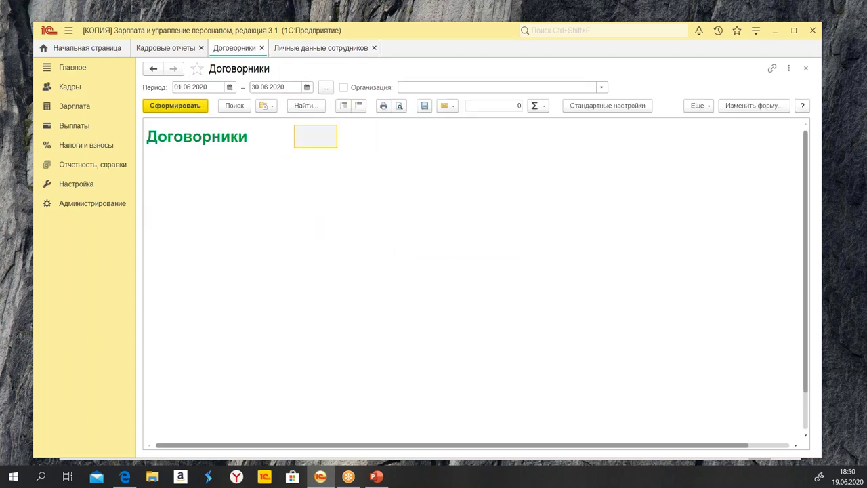
pyautogui.click(265, 105)
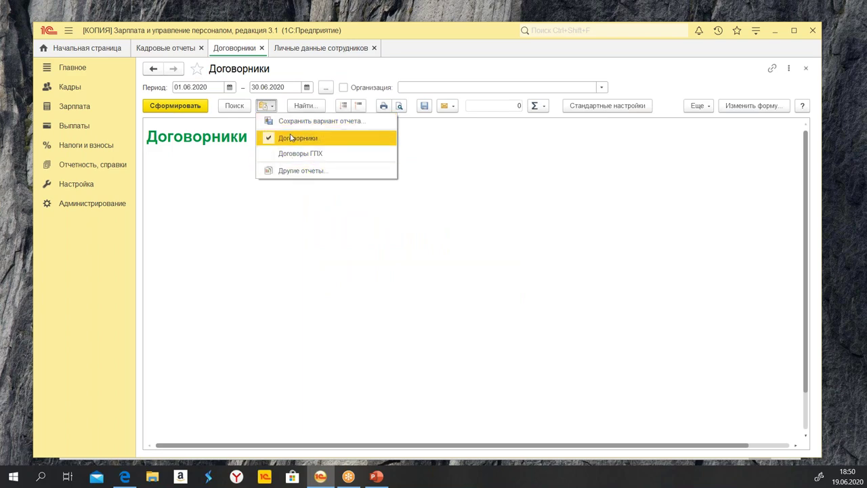
pyautogui.click(517, 167)
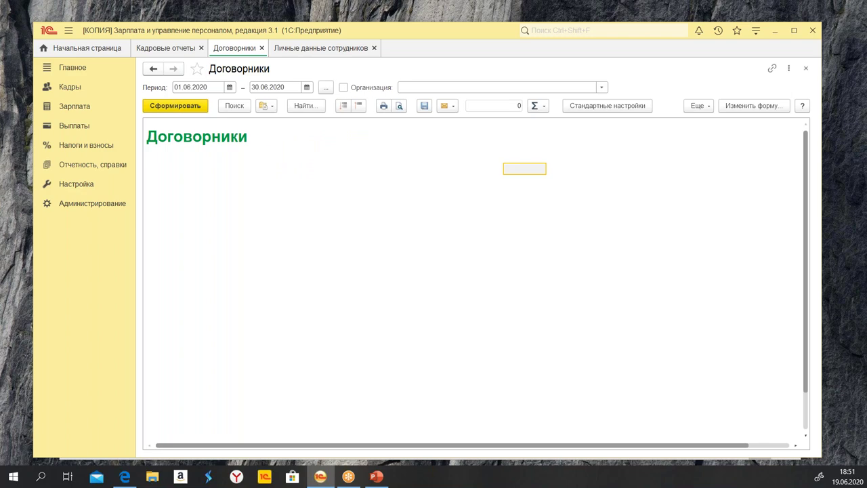
# Restore the standard settings of the Договорники report
pyautogui.click(591, 107)
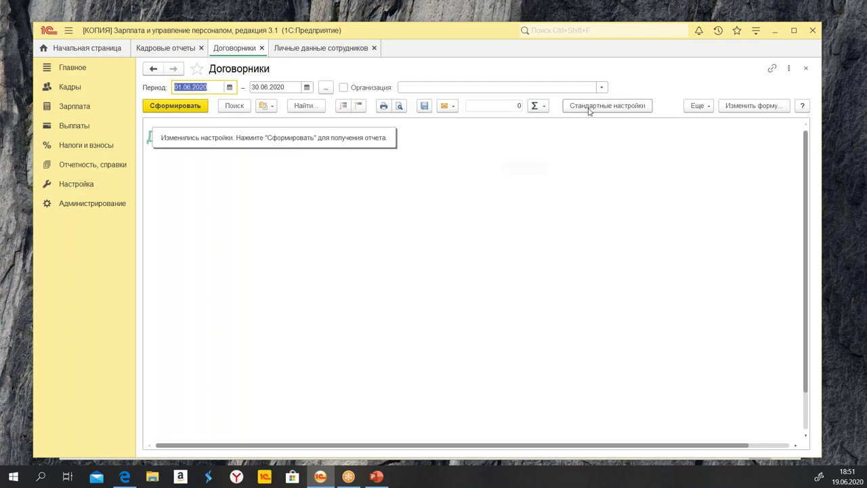
pyautogui.click(565, 152)
pyautogui.click(351, 194)
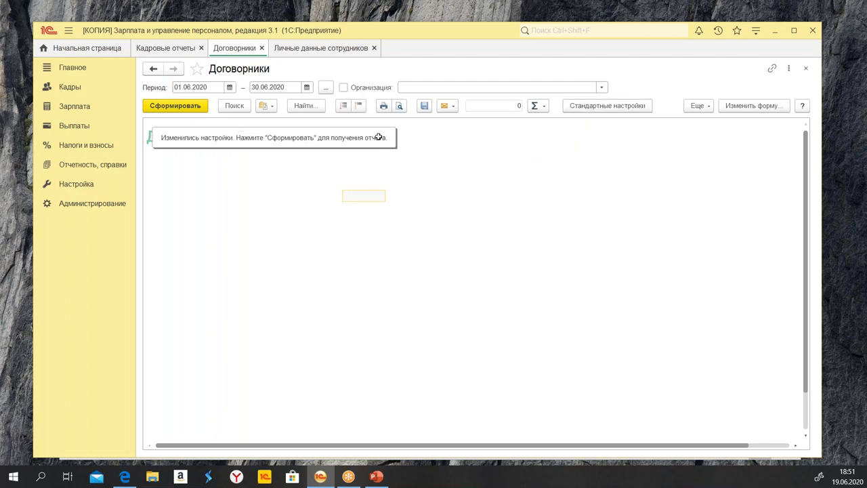
pyautogui.click(538, 167)
pyautogui.click(736, 109)
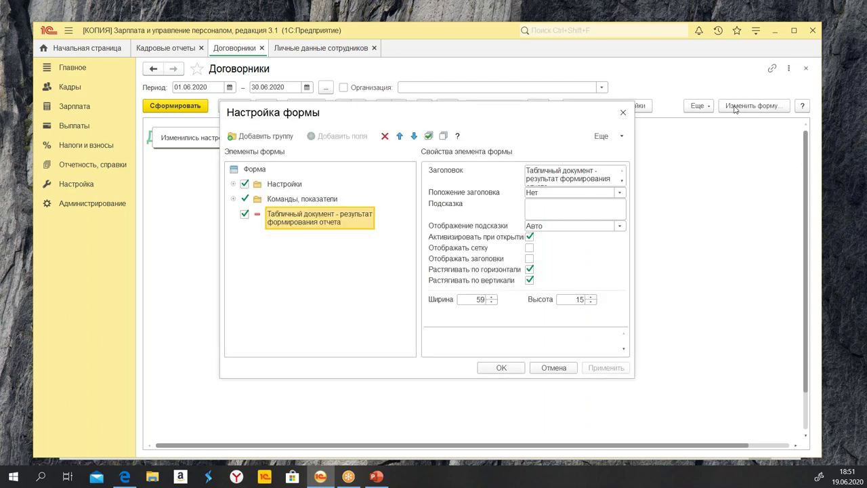
pyautogui.click(622, 113)
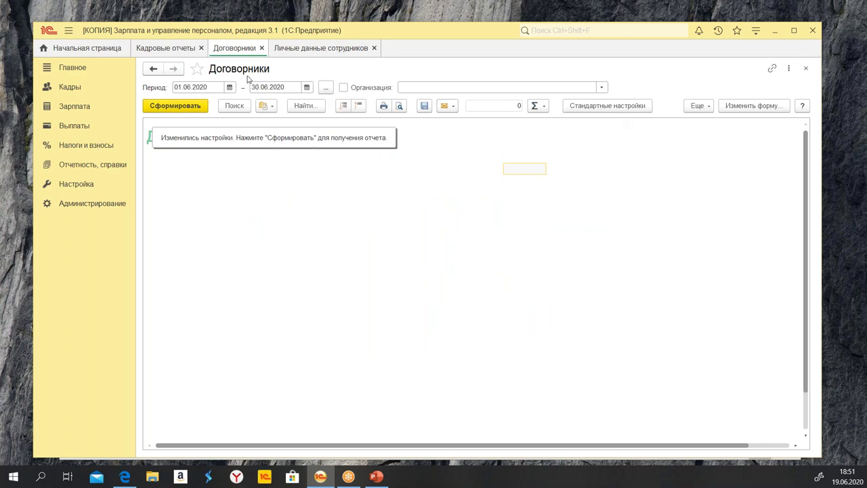
pyautogui.click(502, 184)
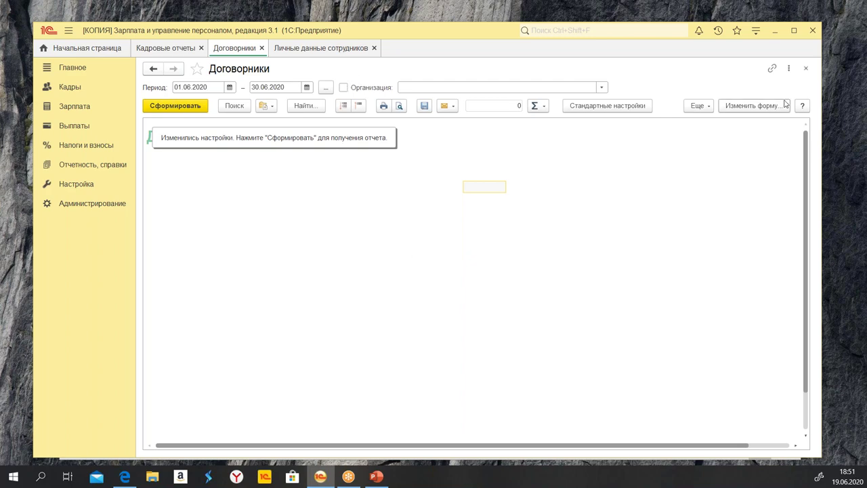
pyautogui.click(758, 36)
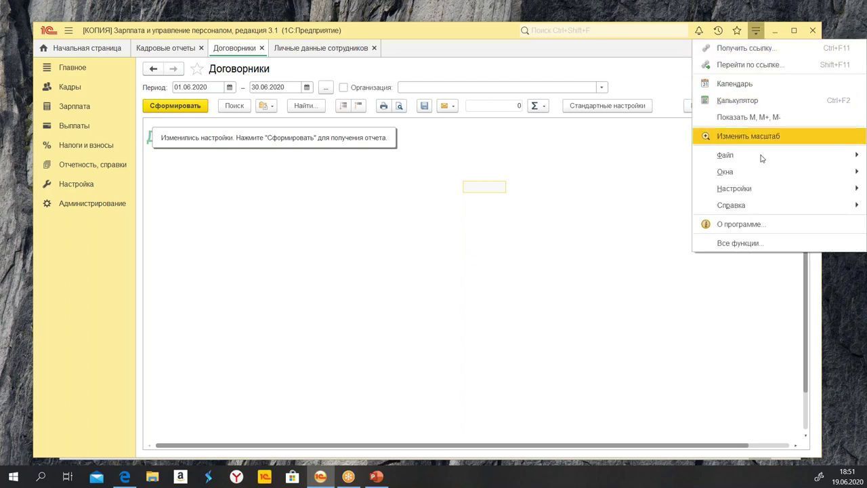
pyautogui.click(606, 234)
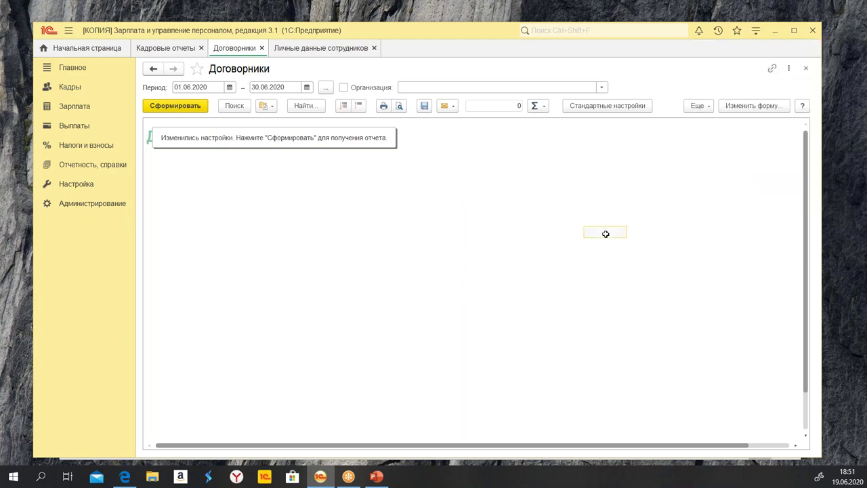
# In the form settings, set the Открыть новое окно command's position to В командной панели, apply it, and generate the Договорники report
pyautogui.click(752, 106)
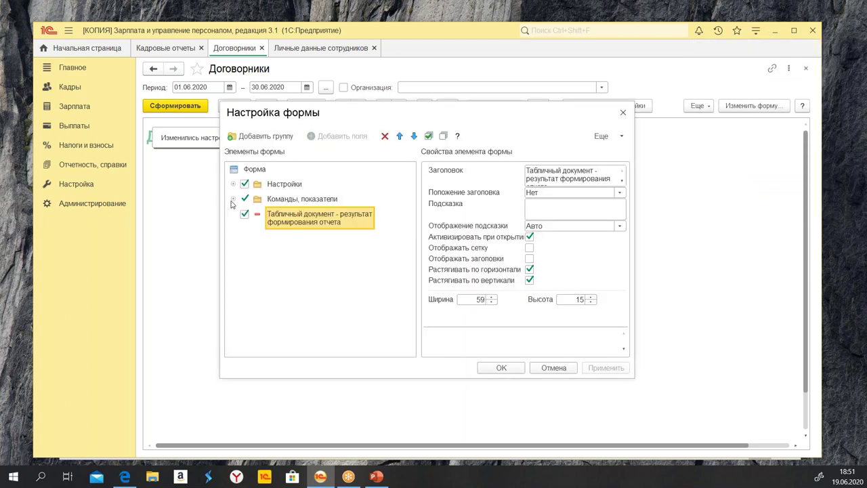
pyautogui.click(234, 198)
pyautogui.click(244, 243)
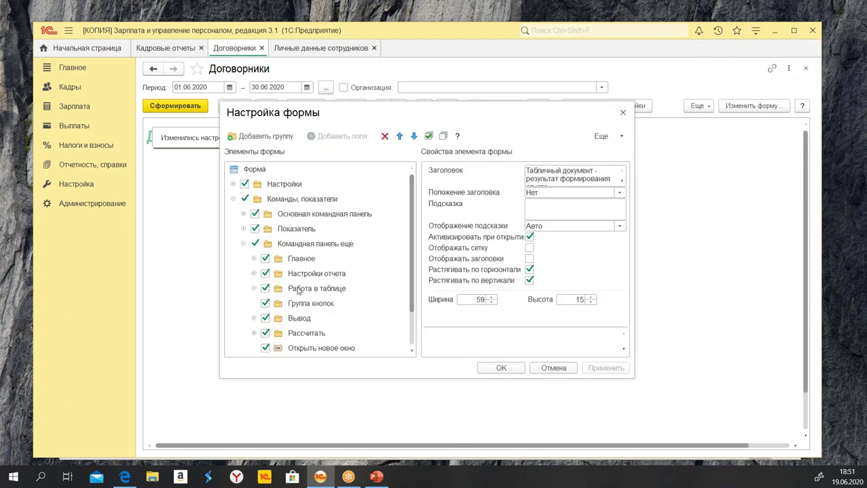
pyautogui.scroll(-2, 296, 292)
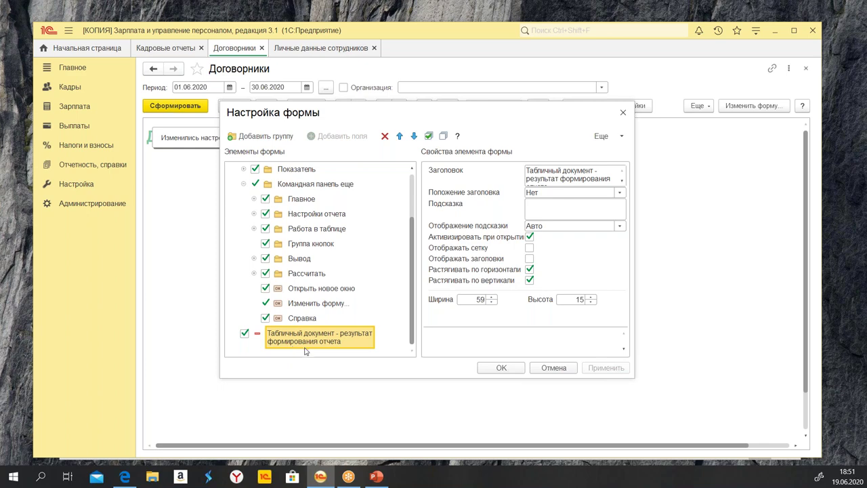
pyautogui.click(343, 293)
pyautogui.click(620, 226)
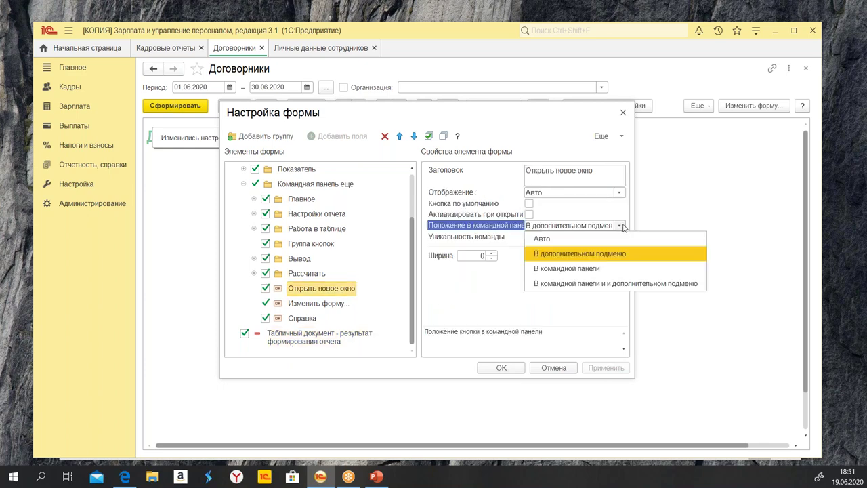
pyautogui.click(587, 269)
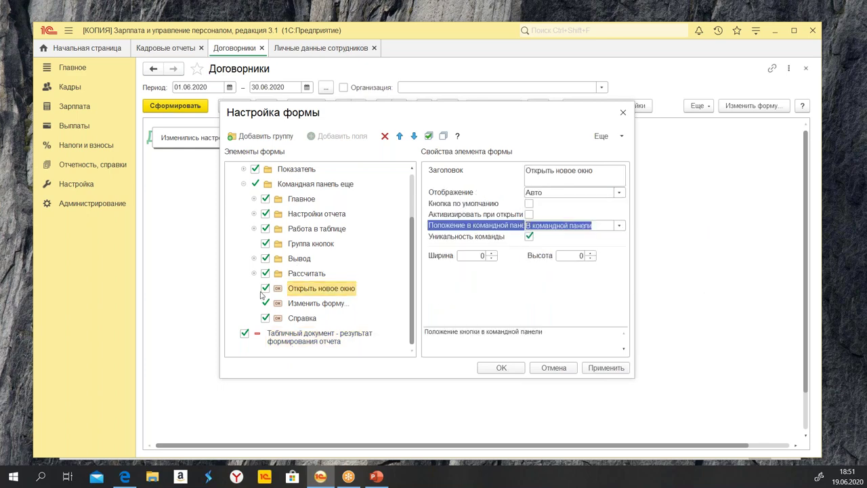
pyautogui.click(502, 367)
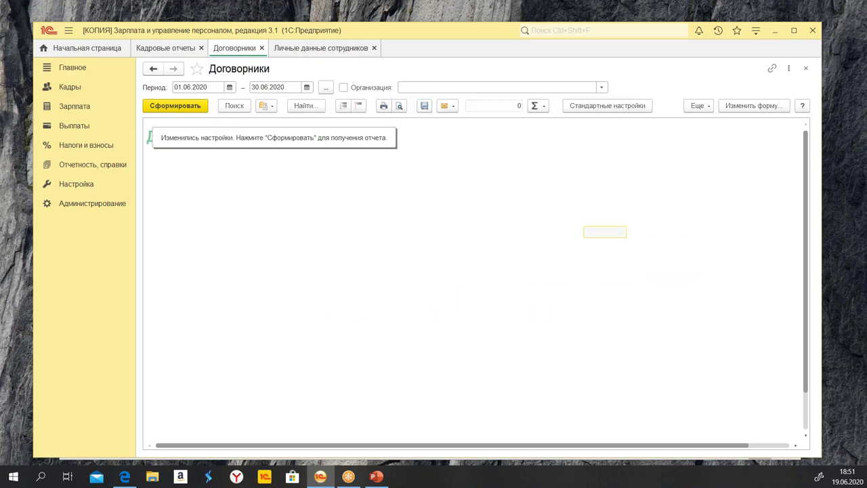
pyautogui.click(178, 108)
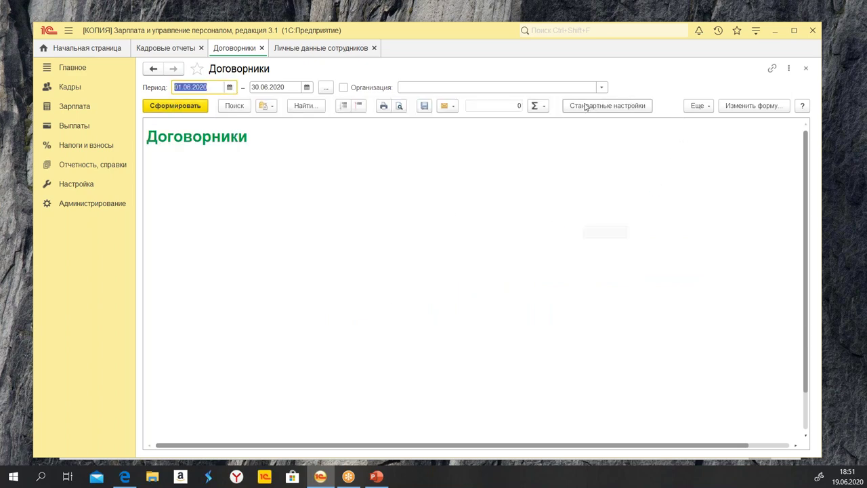
# Reduce the report form's display scale to 62% so that more command bar buttons fit
pyautogui.click(757, 31)
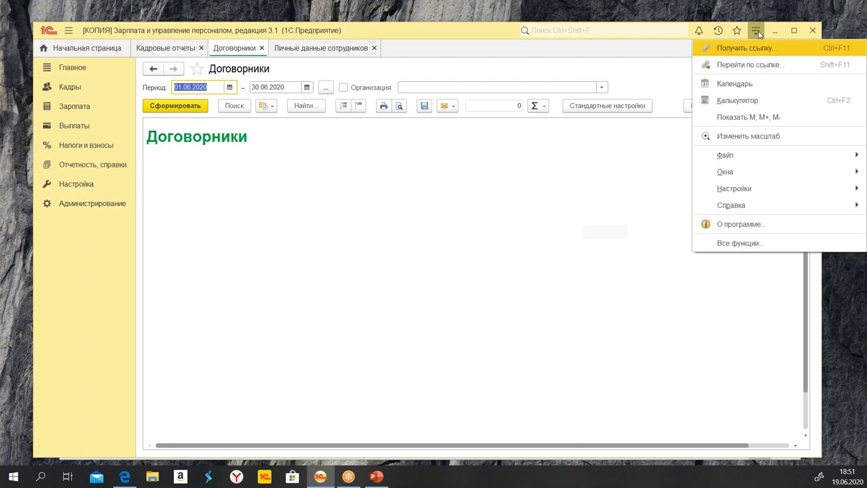
pyautogui.click(763, 138)
pyautogui.click(686, 96)
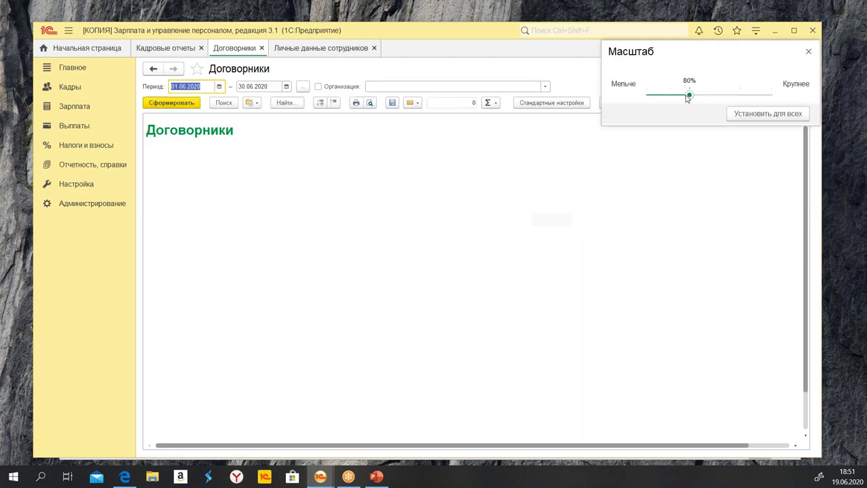
pyautogui.click(668, 95)
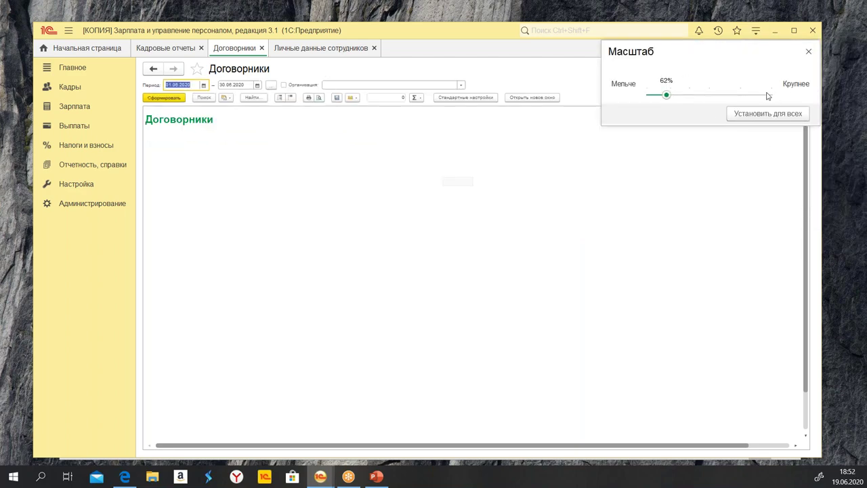
pyautogui.click(809, 52)
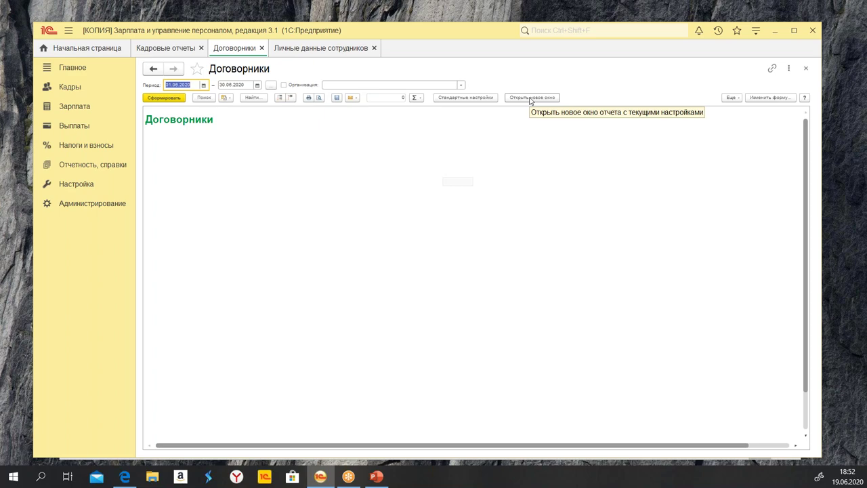
pyautogui.click(756, 30)
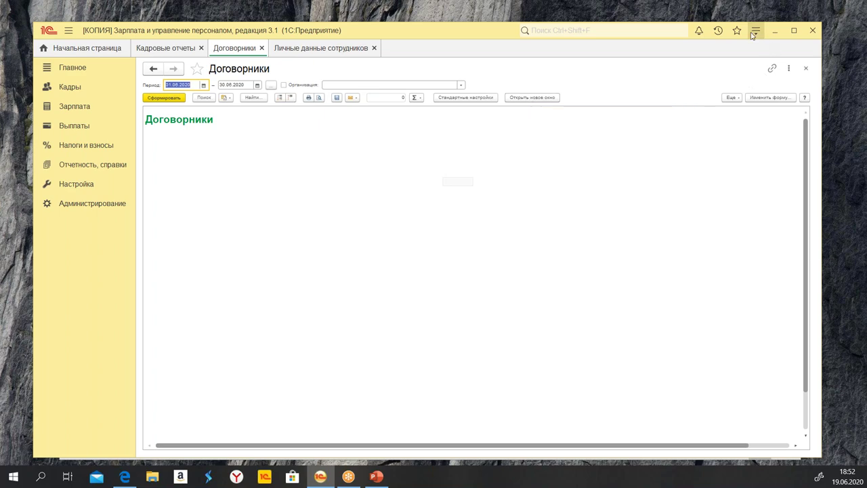
pyautogui.click(578, 221)
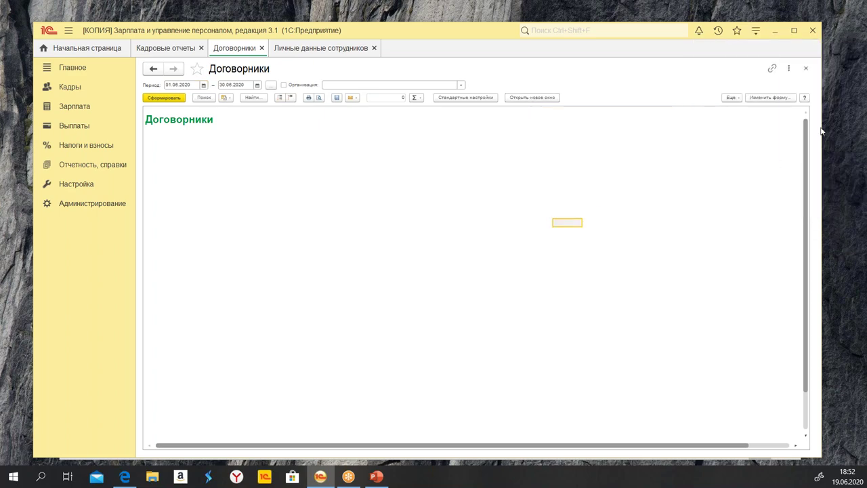
pyautogui.click(771, 97)
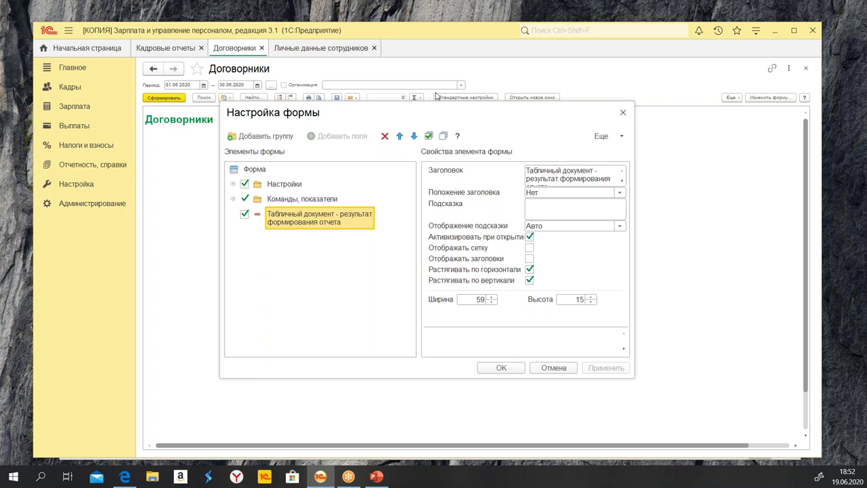
pyautogui.click(624, 112)
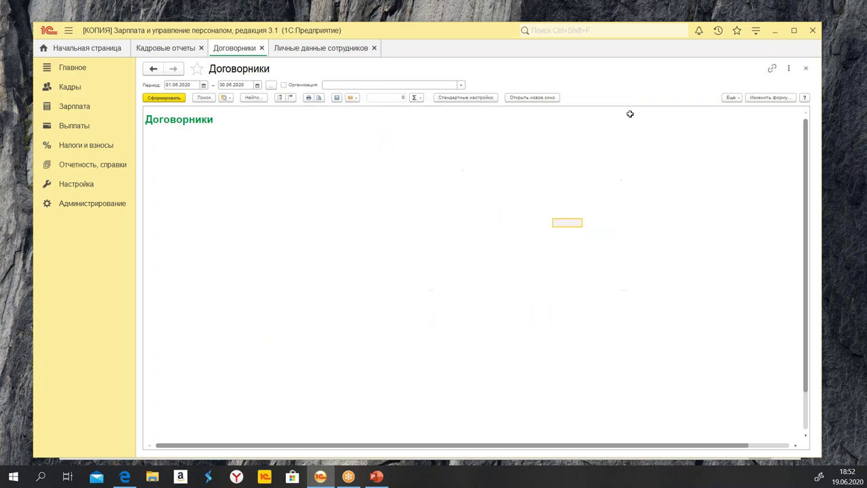
# Set the report form's display scale to 111% and close the scale settings
pyautogui.click(757, 32)
pyautogui.click(751, 137)
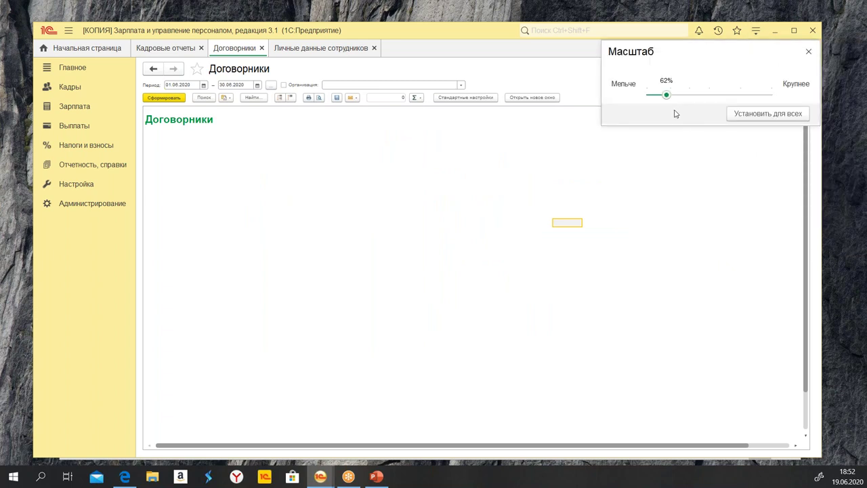
pyautogui.moveTo(667, 98); pyautogui.dragTo(714, 95)
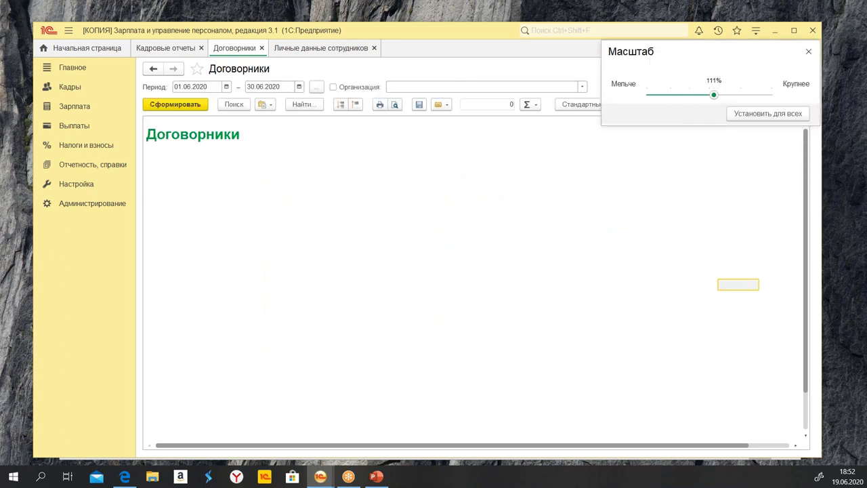
pyautogui.click(810, 52)
# Open the form settings of the Договорники report and expand the Настройки отчета group within Основная командная панель
pyautogui.click(692, 112)
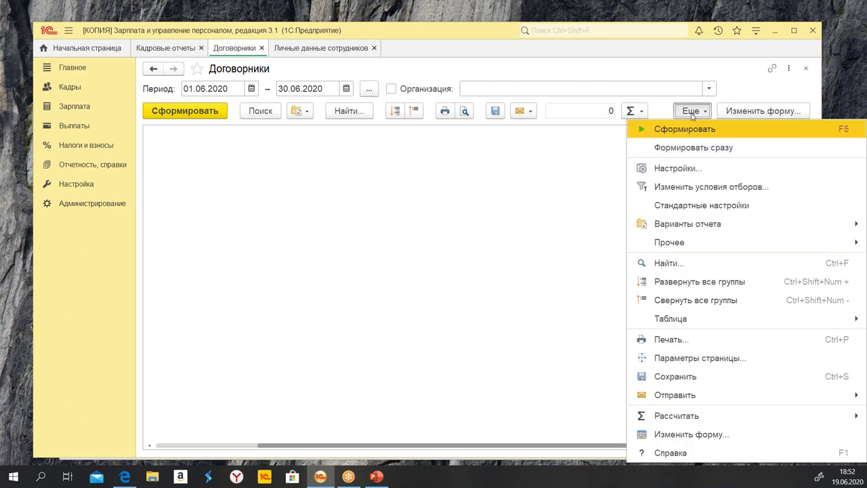
pyautogui.click(705, 436)
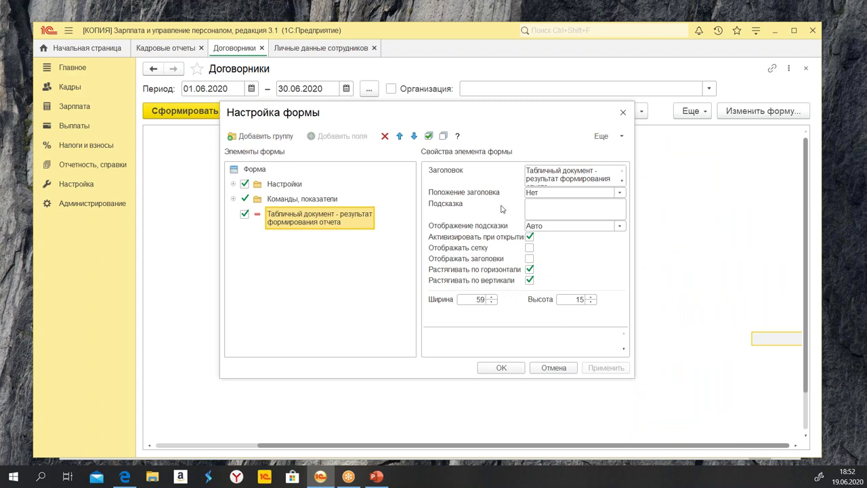
pyautogui.click(234, 198)
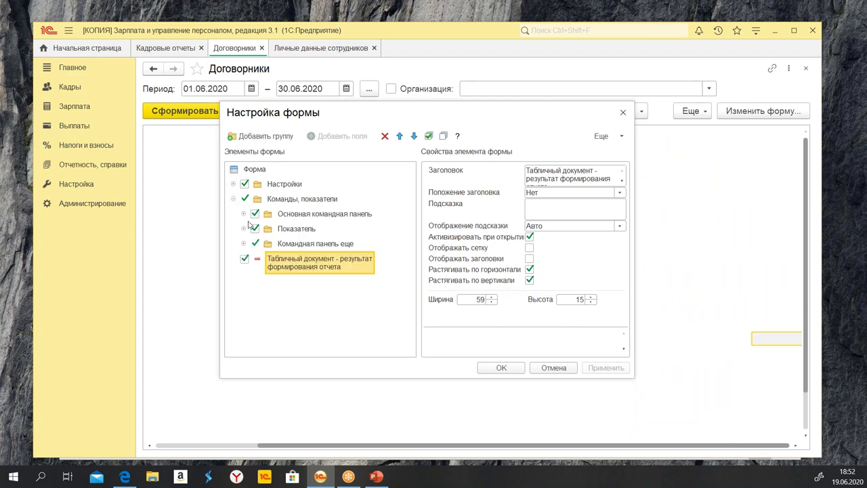
pyautogui.click(244, 214)
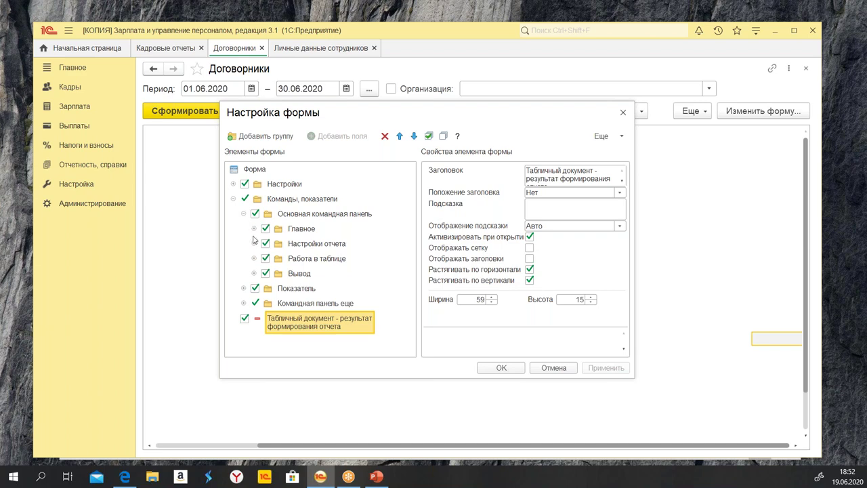
pyautogui.click(255, 243)
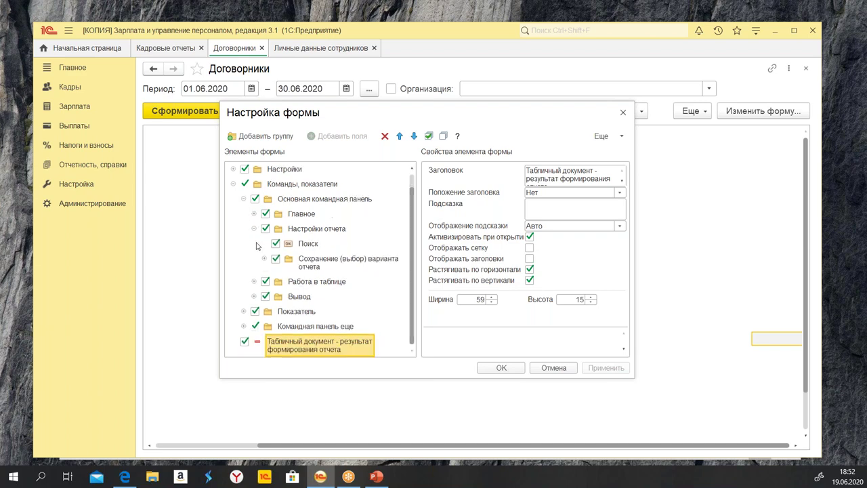
# Set the Поиск command's position in the command bar to "В дополнительном подменю" and apply the form change
pyautogui.moveTo(471, 112); pyautogui.dragTo(578, 140)
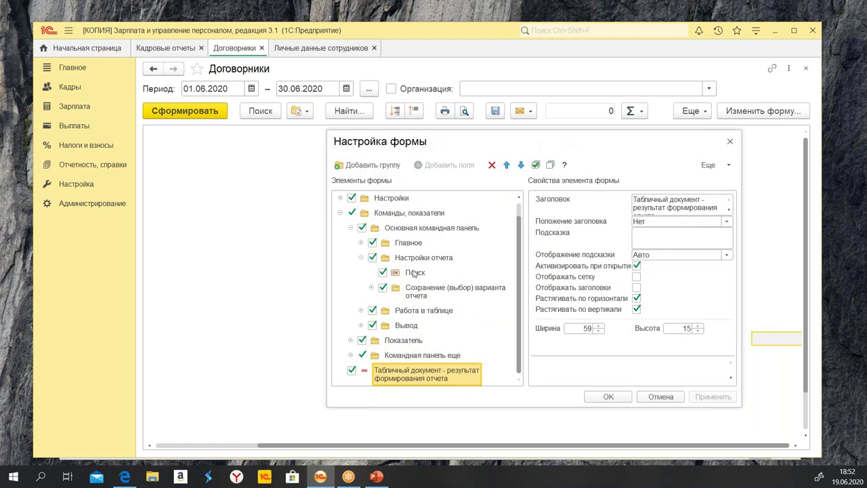
pyautogui.click(415, 273)
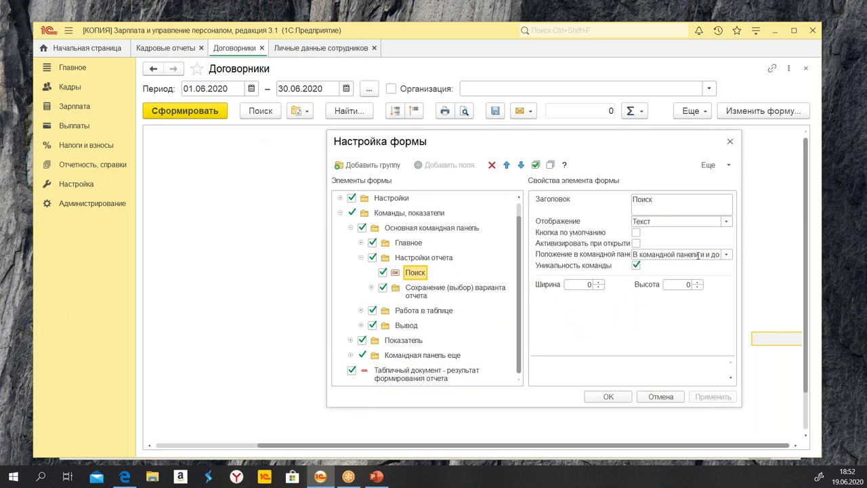
pyautogui.click(726, 255)
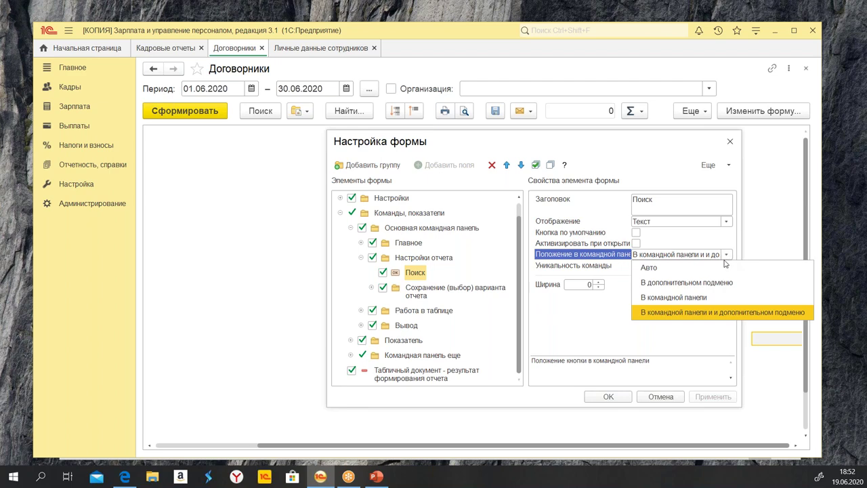
pyautogui.click(698, 284)
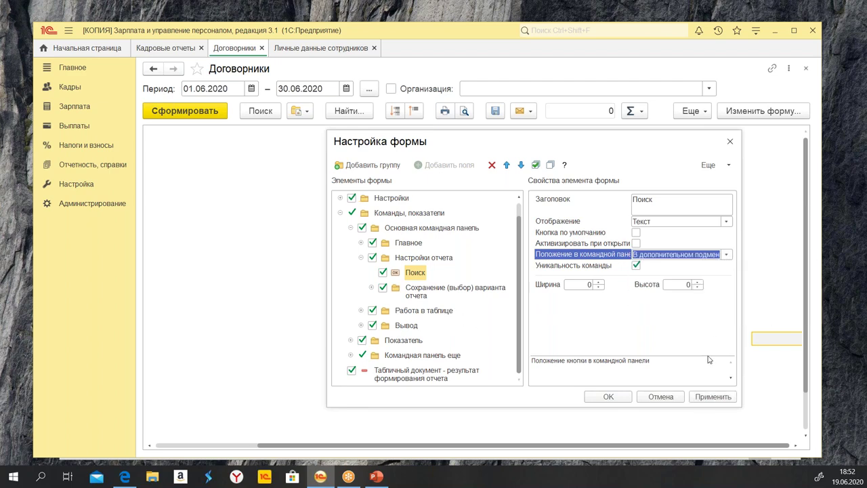
pyautogui.click(714, 396)
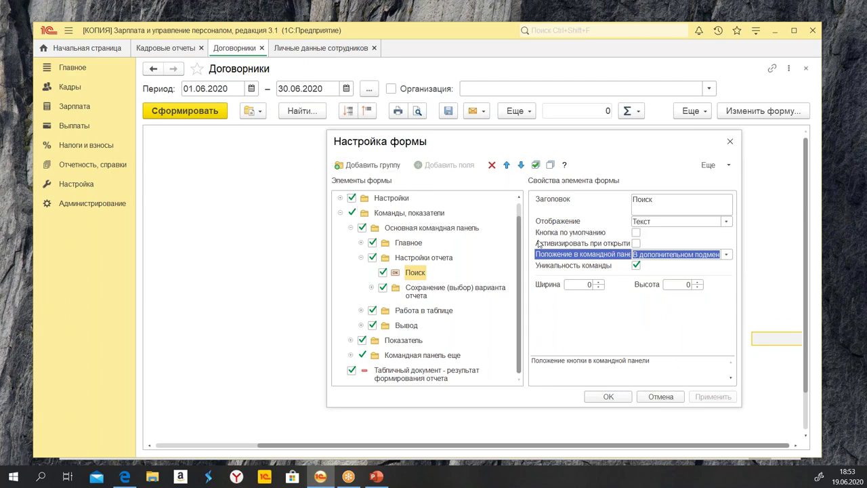
pyautogui.click(650, 398)
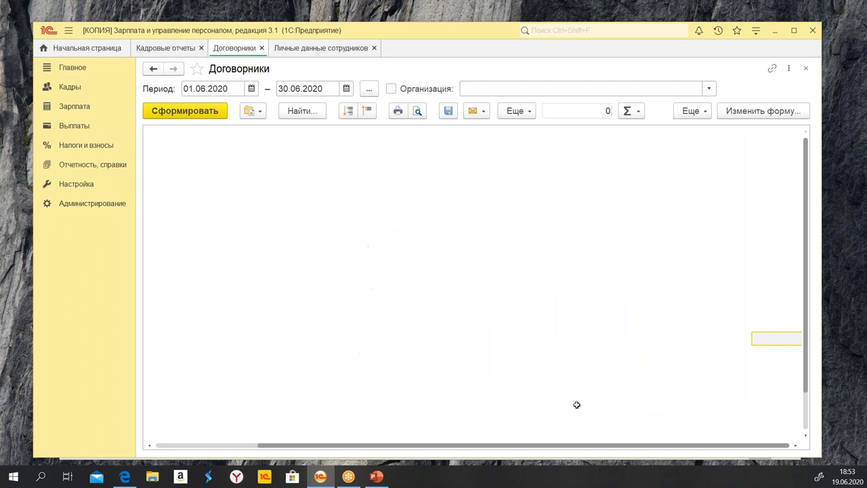
# Close the Договорники report and check which calculation indicators are offered in the Личные данные сотрудников report
pyautogui.click(261, 49)
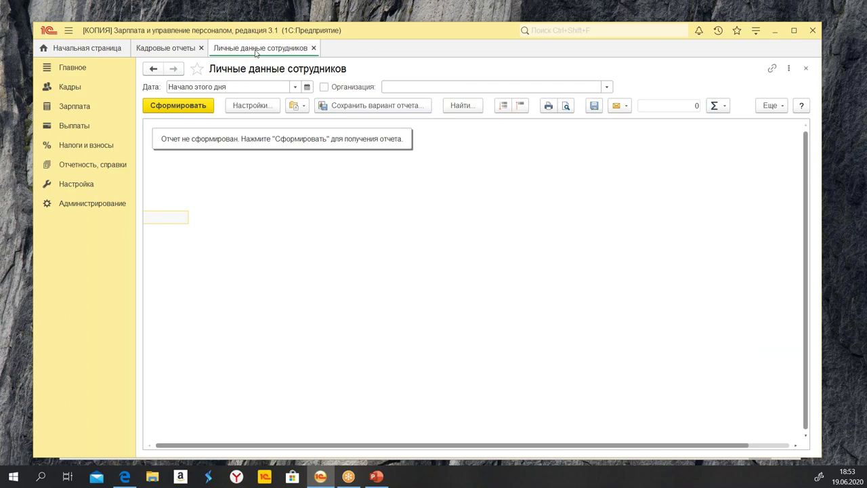
pyautogui.click(716, 110)
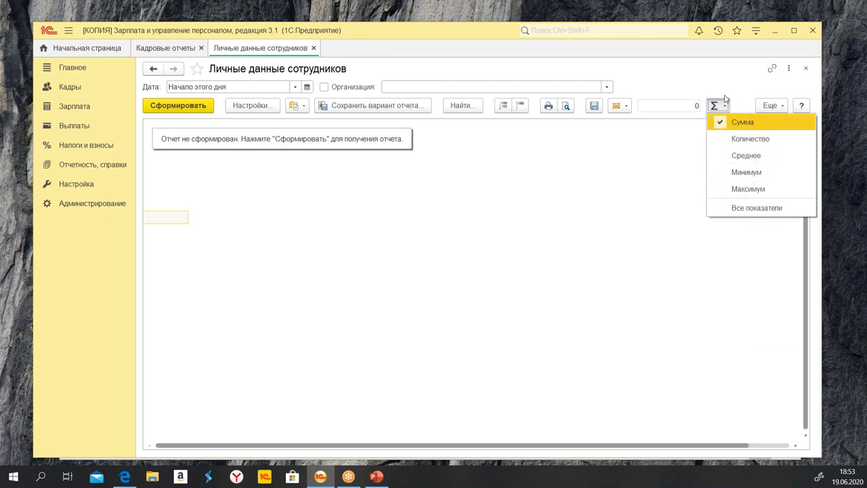
pyautogui.click(548, 197)
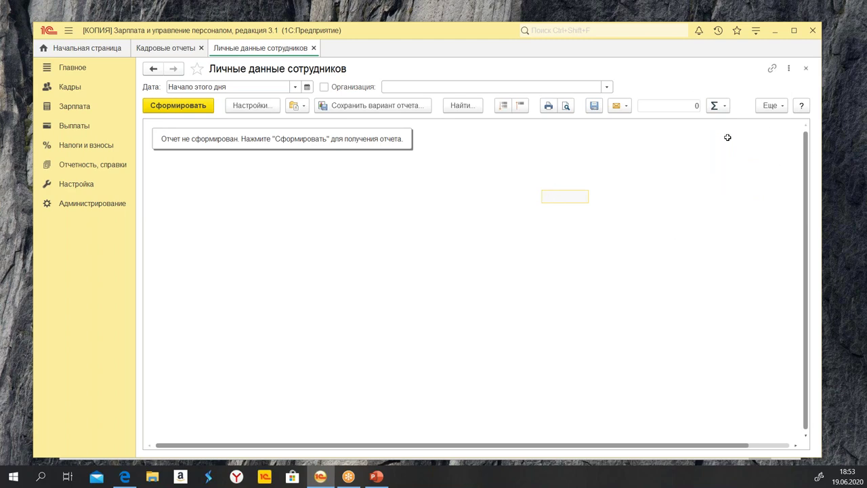
# Restore the standard form settings of the Личные данные сотрудников report and accept them
pyautogui.click(771, 108)
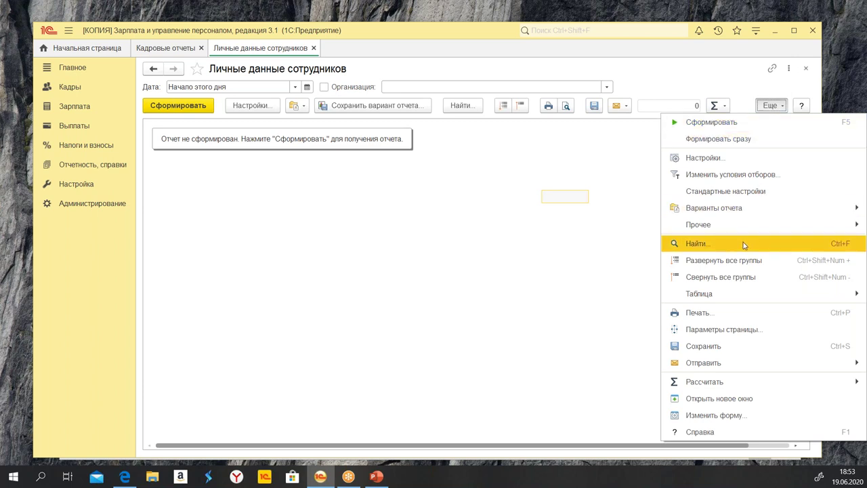
pyautogui.click(732, 417)
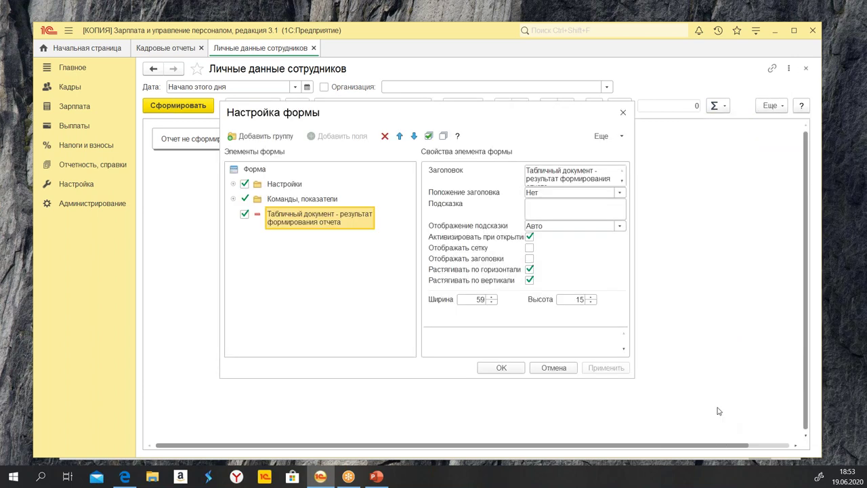
pyautogui.click(601, 136)
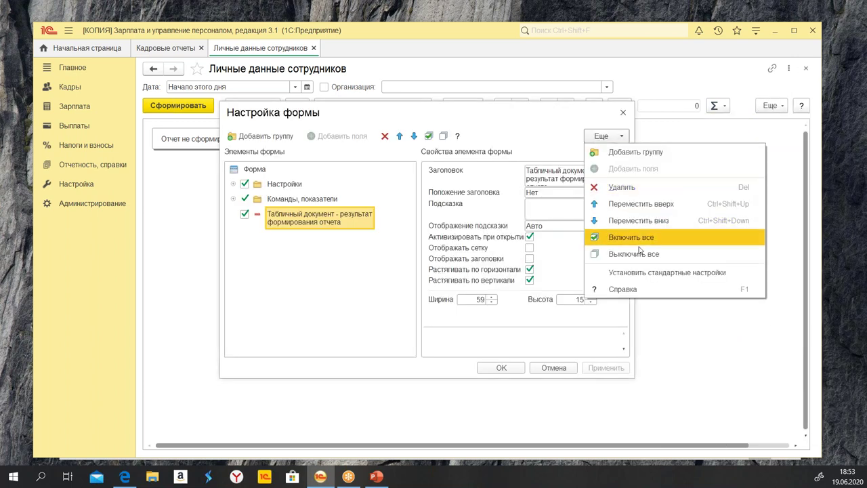
pyautogui.click(648, 274)
pyautogui.click(605, 368)
pyautogui.click(503, 370)
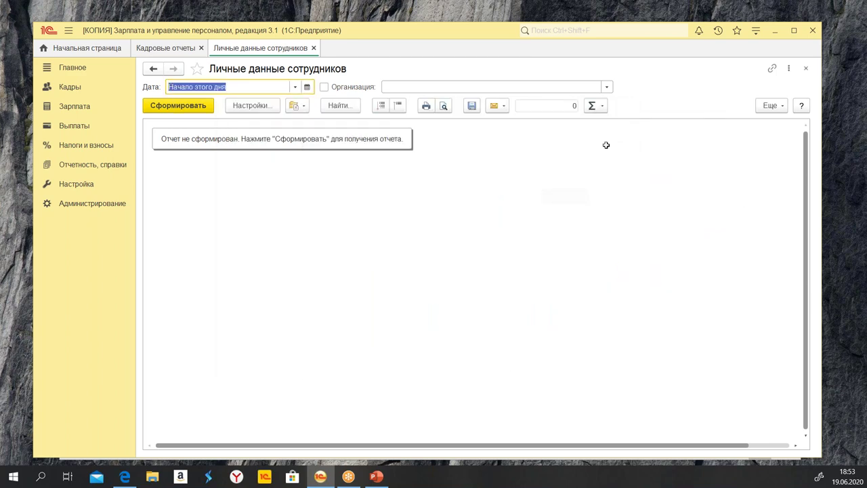
pyautogui.click(432, 155)
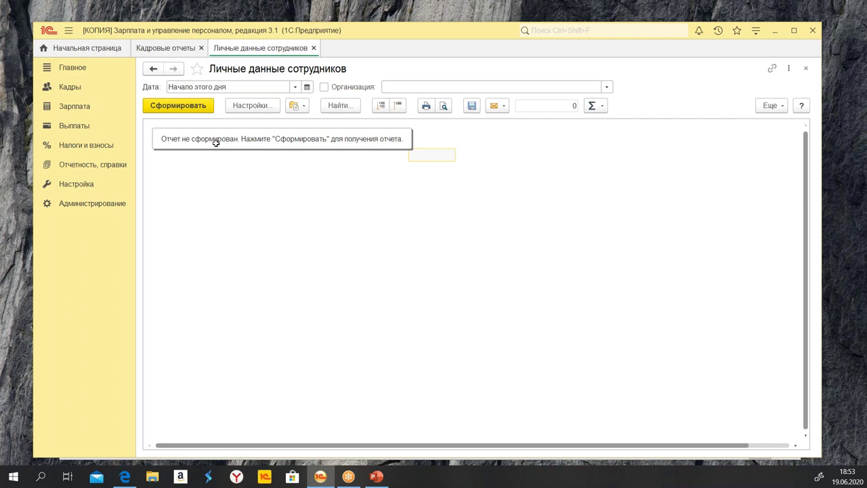
# Turn off the Должности, Сотрудники and Работающие сотрудники filters in the report settings and generate the report without them
pyautogui.click(162, 107)
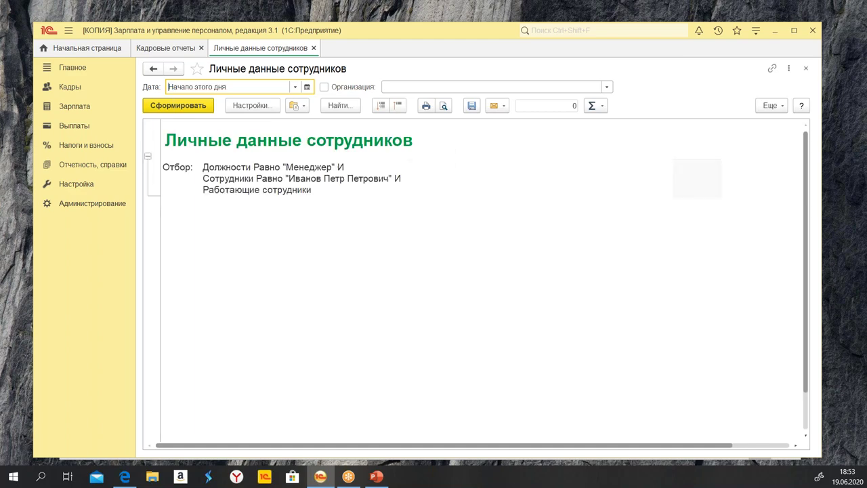
pyautogui.click(253, 105)
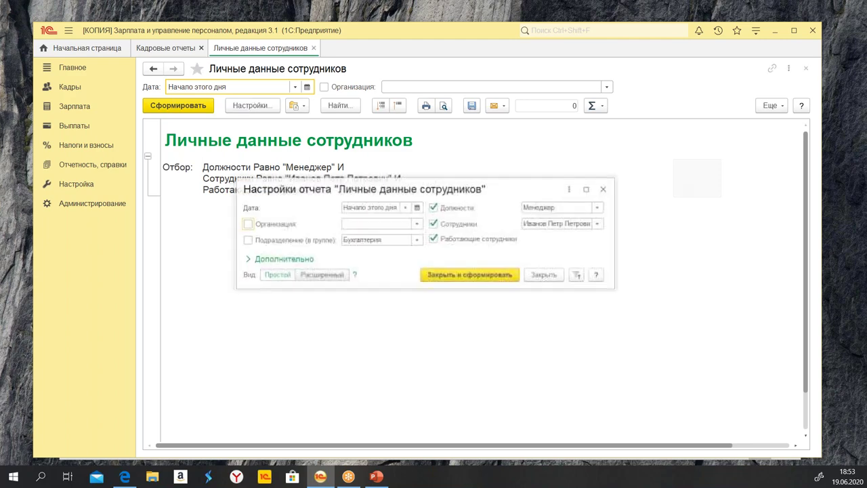
pyautogui.click(433, 207)
pyautogui.click(434, 224)
pyautogui.click(434, 239)
pyautogui.click(471, 275)
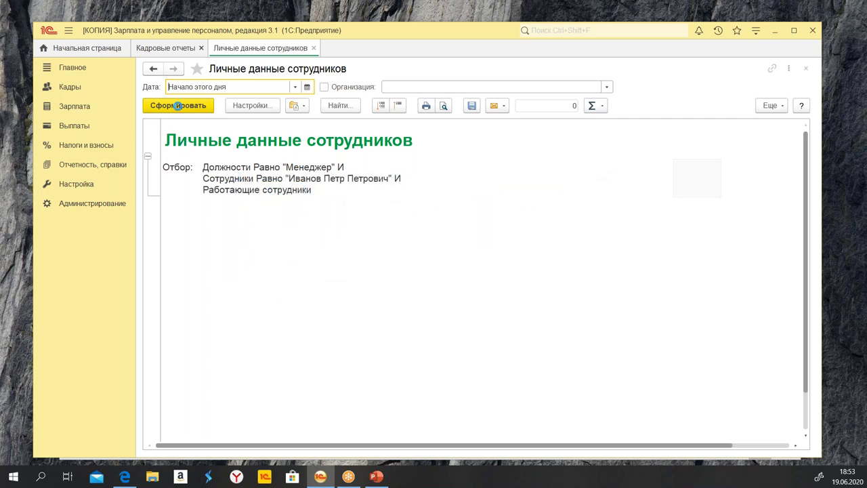
pyautogui.click(177, 106)
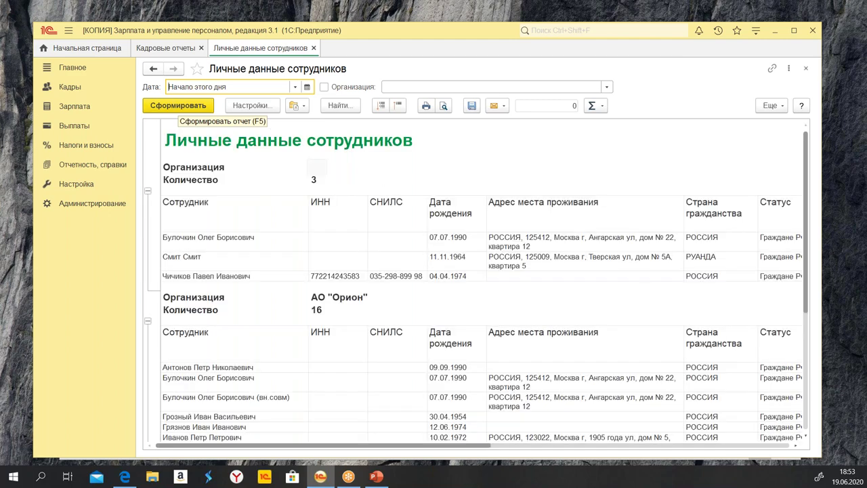
# Select a range of birth-date cells in the АО "Орион" section and show all calculated indicators for the selection
pyautogui.click(555, 256)
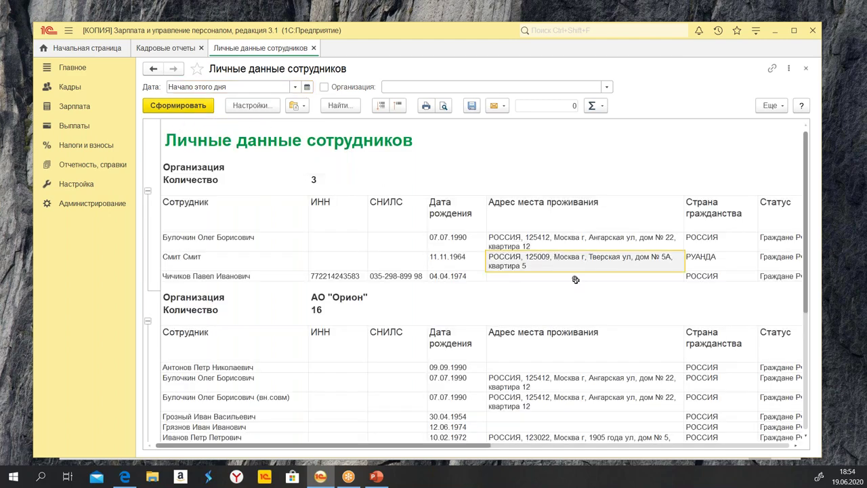
pyautogui.scroll(-5, 574, 237)
pyautogui.moveTo(458, 195); pyautogui.dragTo(476, 350)
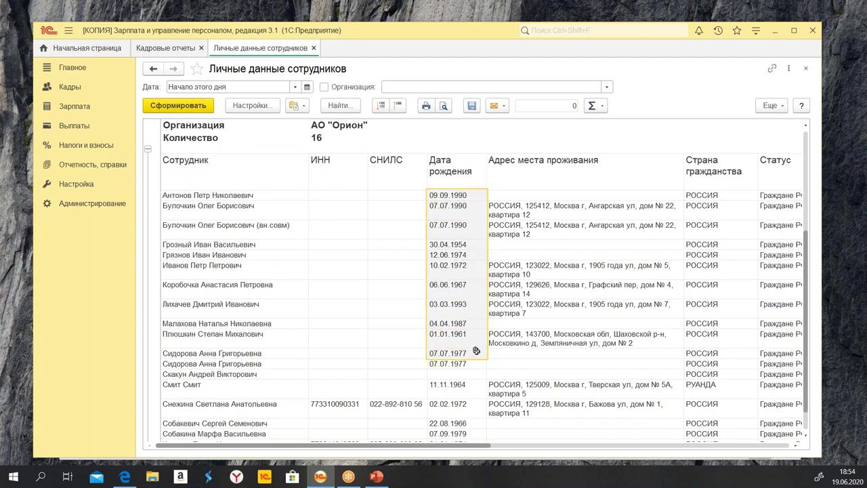
pyautogui.click(596, 106)
pyautogui.click(643, 212)
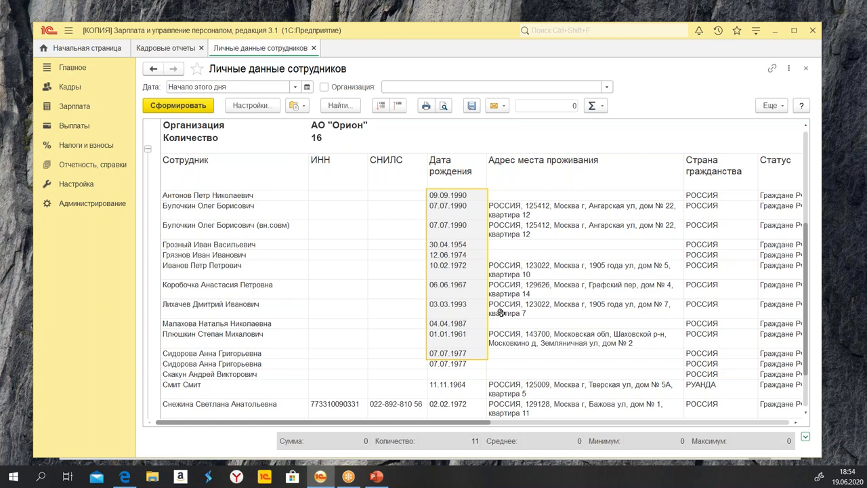
pyautogui.click(522, 215)
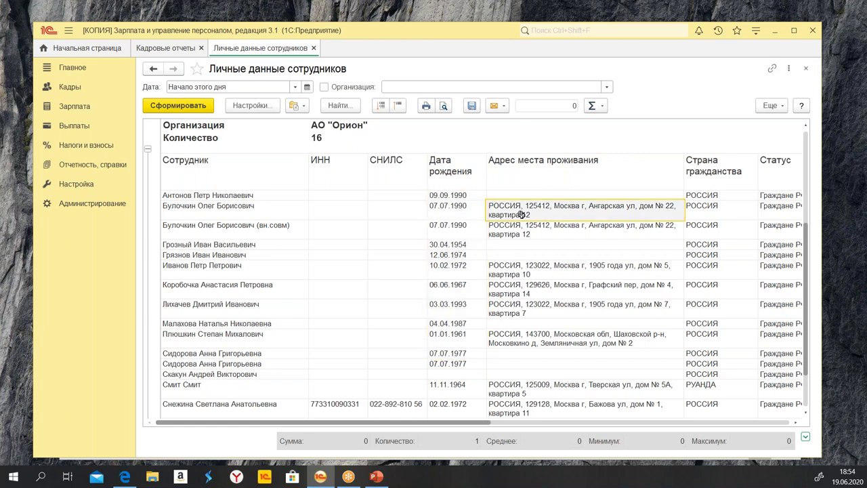
# Open the report's form settings and expand the Рассчитать group within Командная панель еще
pyautogui.click(771, 106)
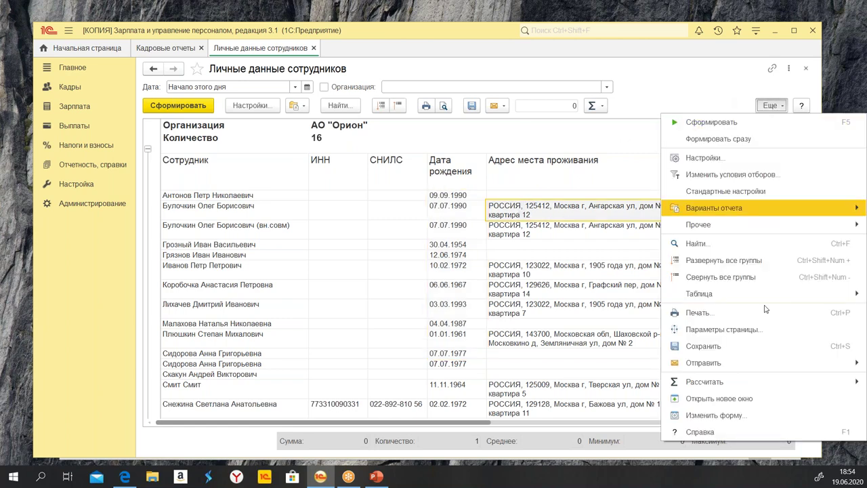
pyautogui.click(735, 415)
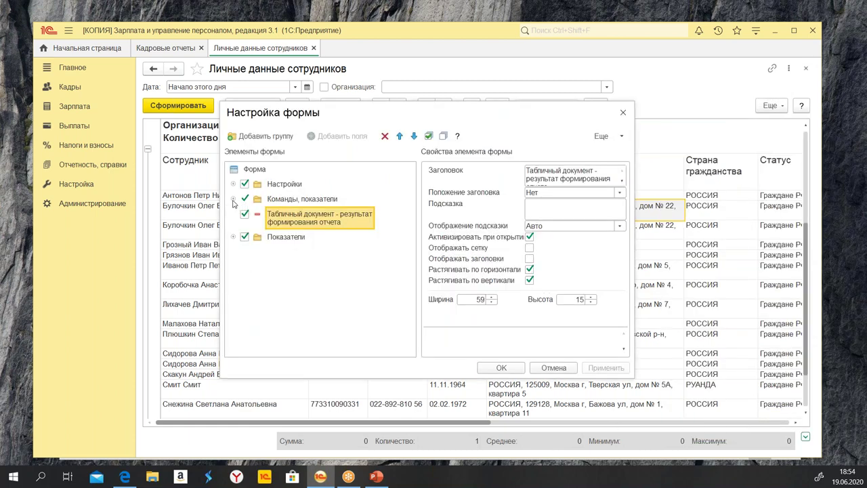
pyautogui.click(234, 201)
pyautogui.click(244, 245)
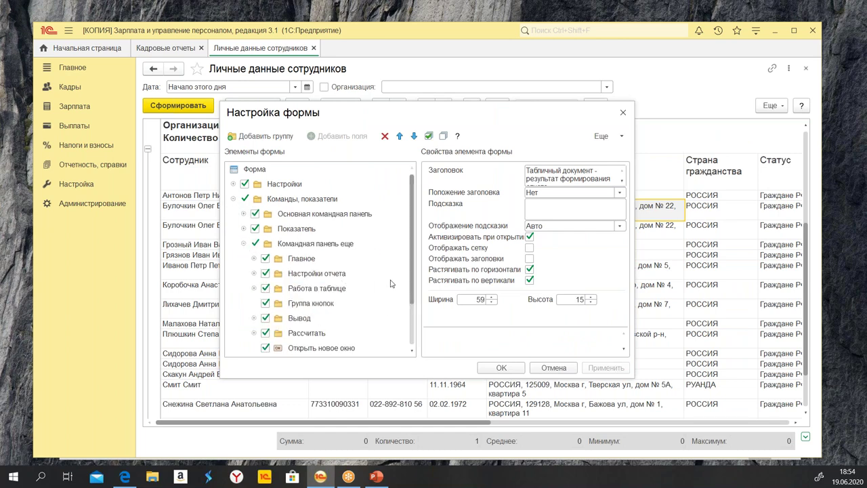
pyautogui.moveTo(408, 293); pyautogui.dragTo(411, 314)
pyautogui.click(298, 303)
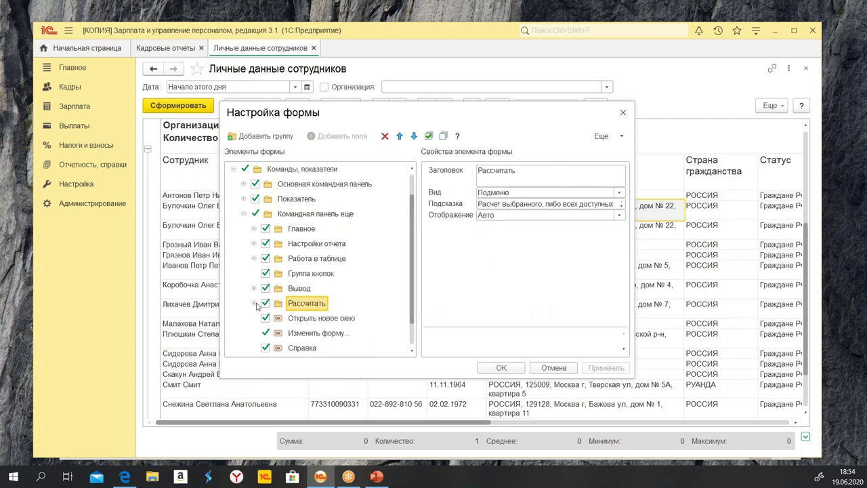
pyautogui.click(255, 305)
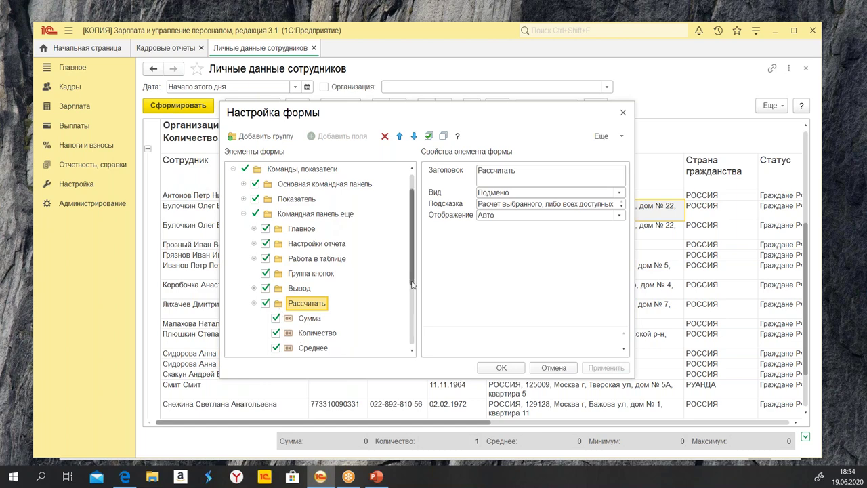
pyautogui.scroll(-5, 414, 281)
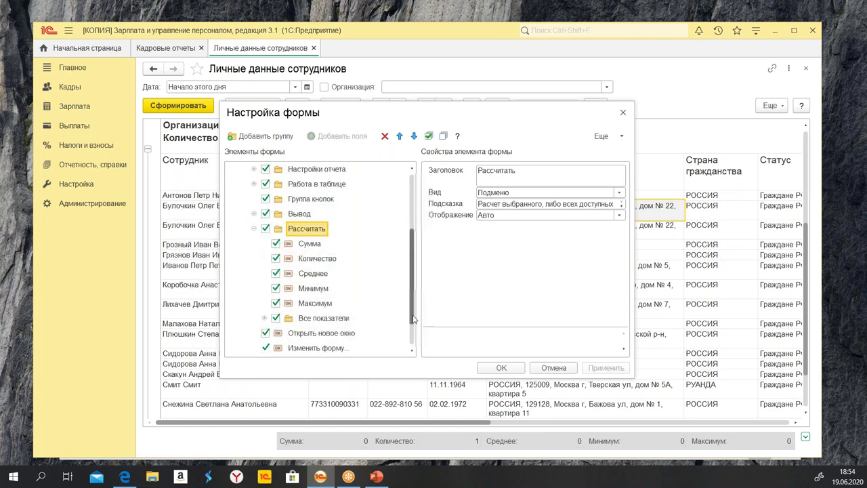
# Disable the Рассчитать group and its Сумма, Количество, Среднее, Минимум and Максимум commands, and accept the form changes
pyautogui.click(266, 230)
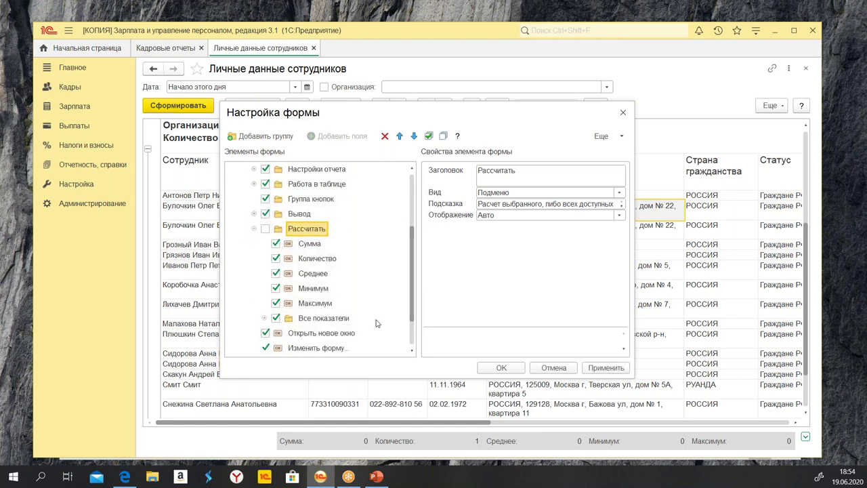
pyautogui.click(276, 245)
pyautogui.click(276, 259)
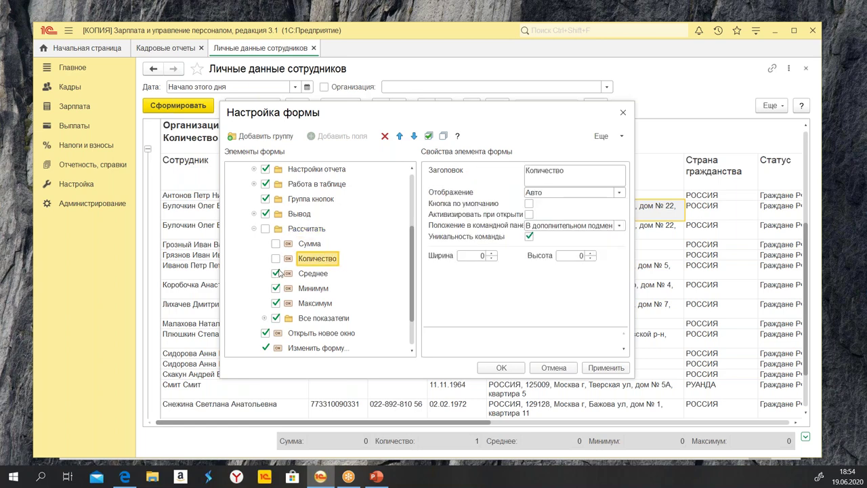
pyautogui.click(276, 274)
pyautogui.click(276, 288)
pyautogui.click(276, 303)
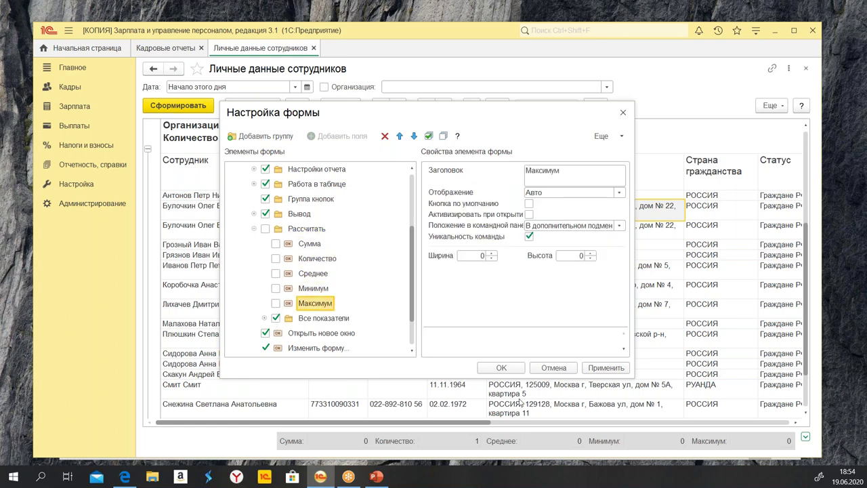
pyautogui.click(505, 369)
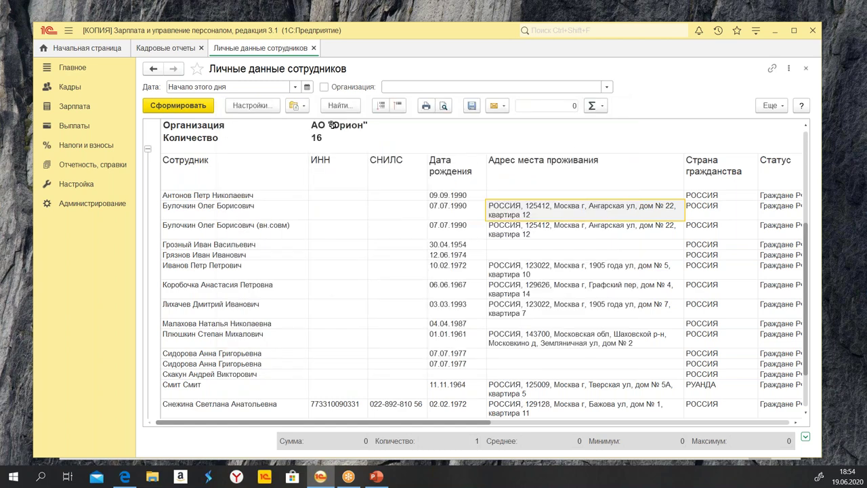
# Switch the indicator calculated for the selected cell to Количество and from that to Минимум
pyautogui.click(601, 106)
pyautogui.click(632, 140)
pyautogui.click(596, 106)
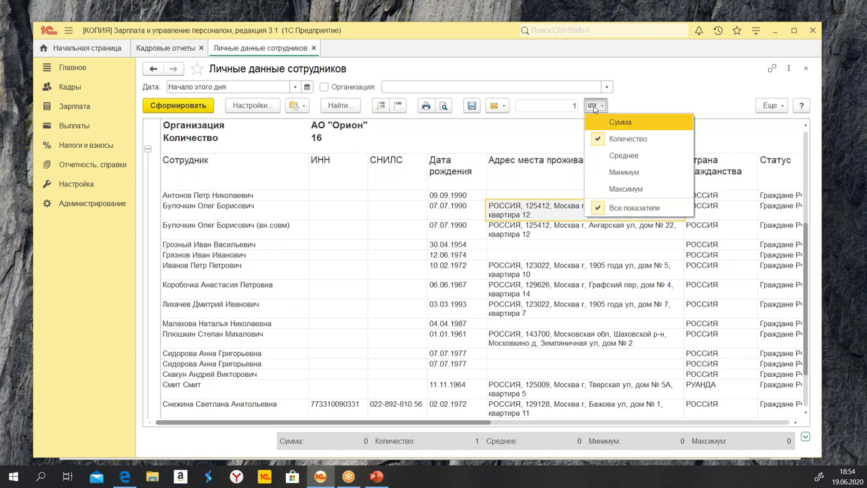
pyautogui.click(640, 174)
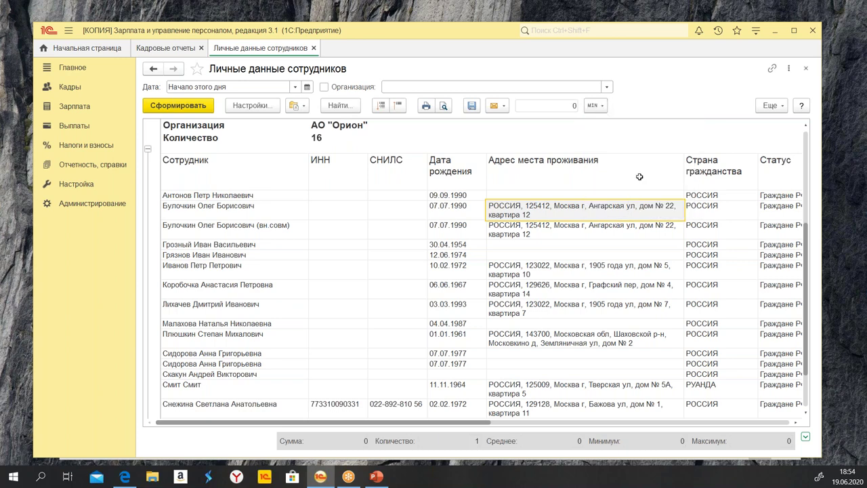
# Review the groups of Командная панель еще in the report's form settings, including Рассчитать, and close the settings without changes
pyautogui.click(771, 106)
pyautogui.click(715, 398)
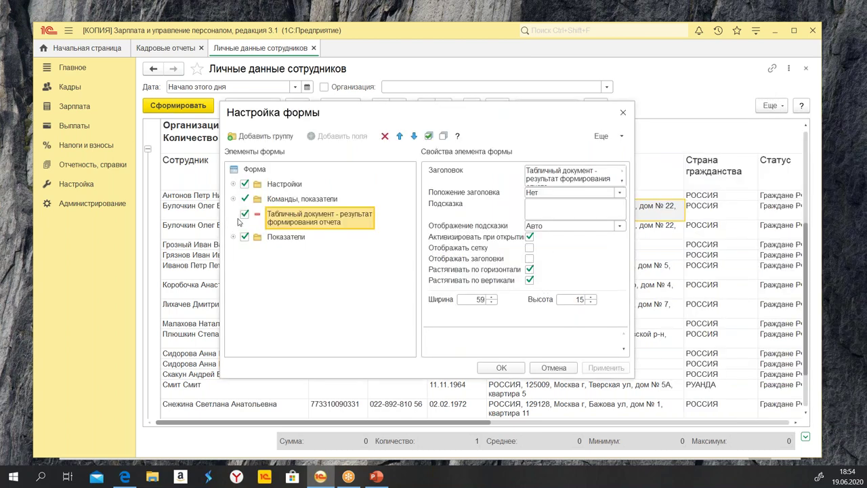
pyautogui.click(234, 200)
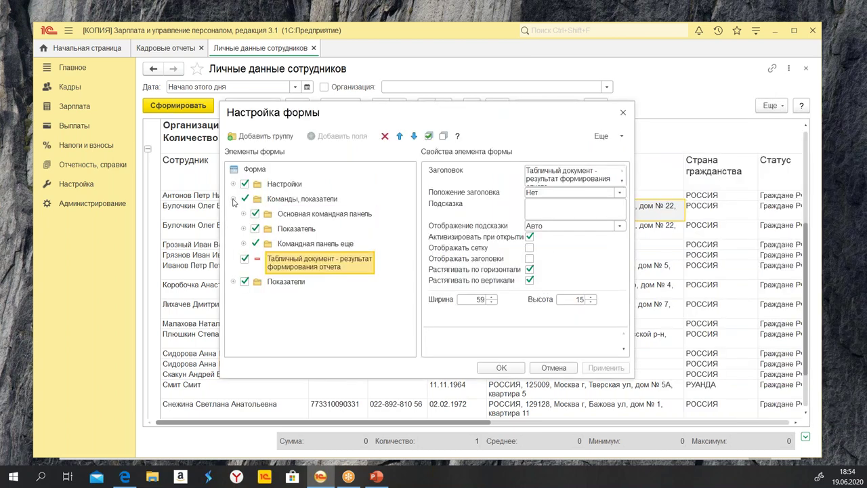
pyautogui.click(244, 244)
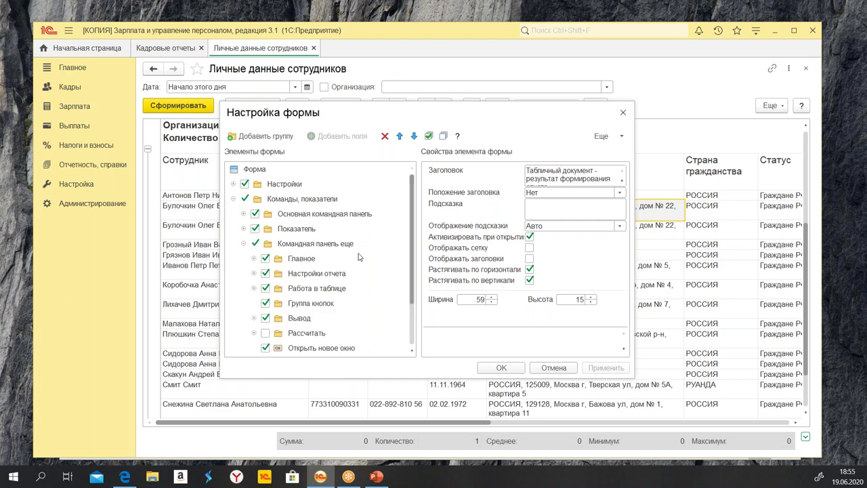
pyautogui.scroll(-3, 338, 339)
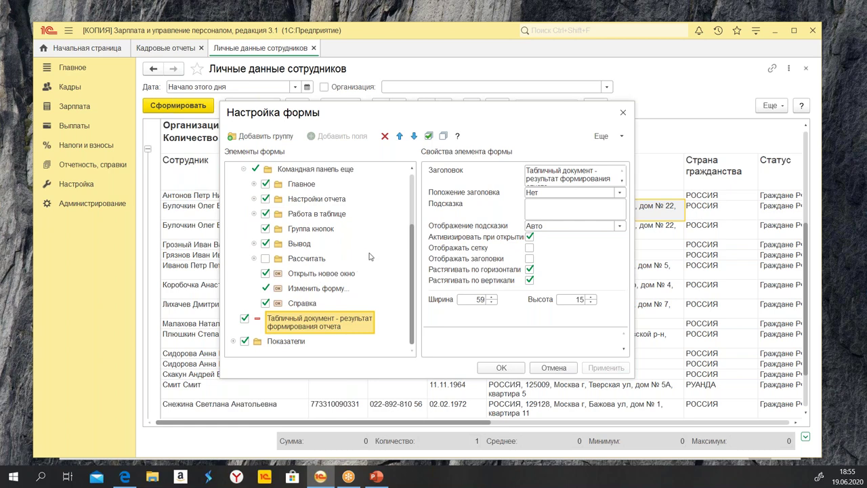
pyautogui.scroll(1, 361, 262)
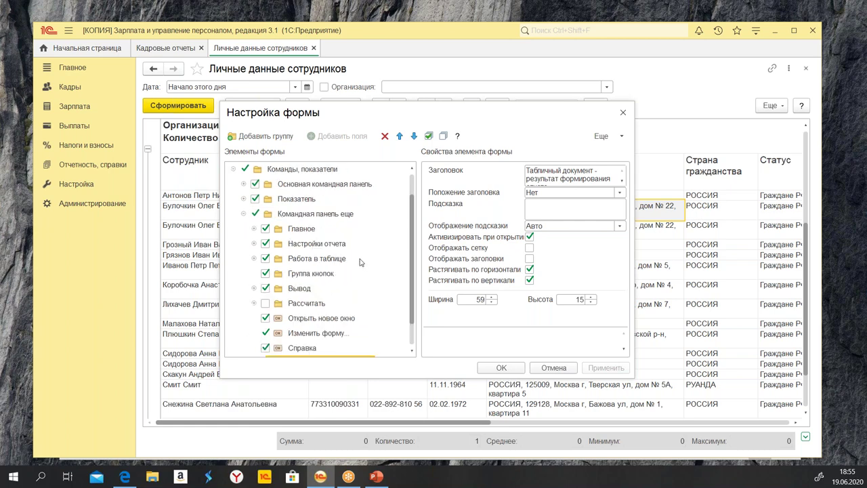
pyautogui.click(550, 371)
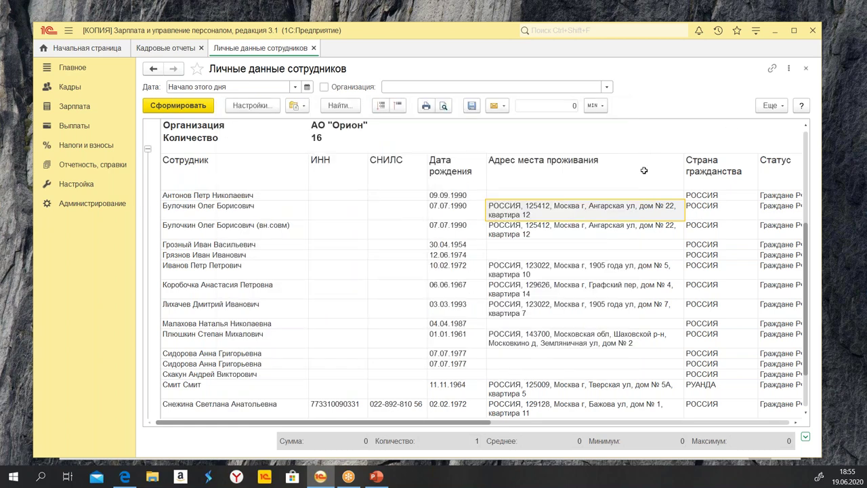
# Reset the report's form to its standard settings and accept the change
pyautogui.click(770, 107)
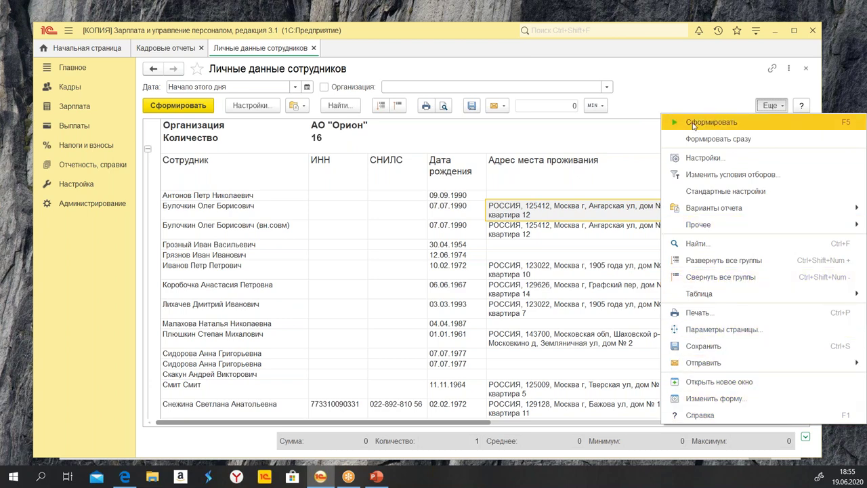
pyautogui.click(715, 399)
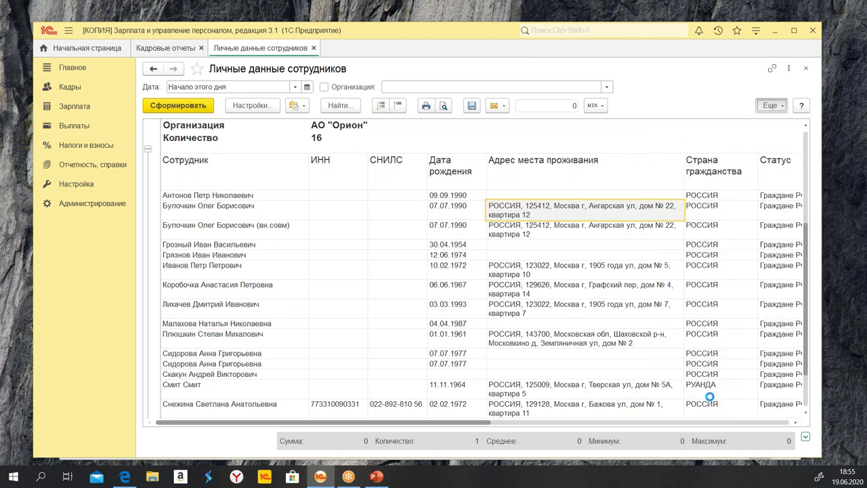
pyautogui.click(603, 136)
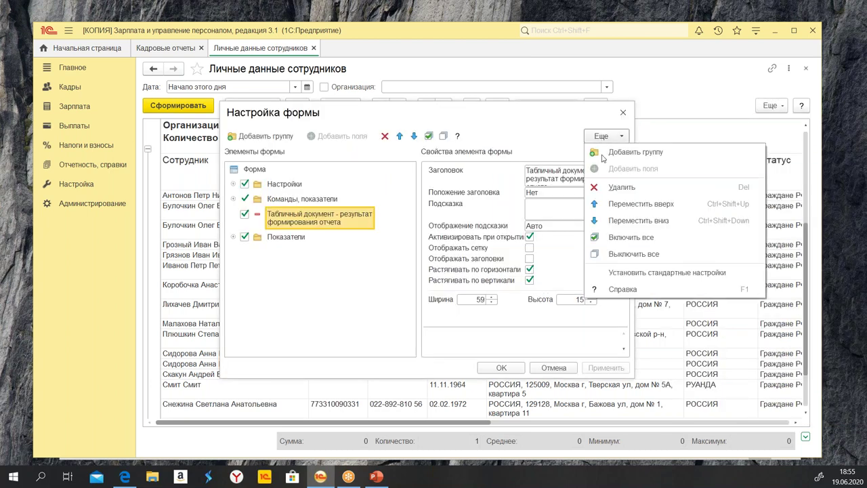
pyautogui.click(663, 272)
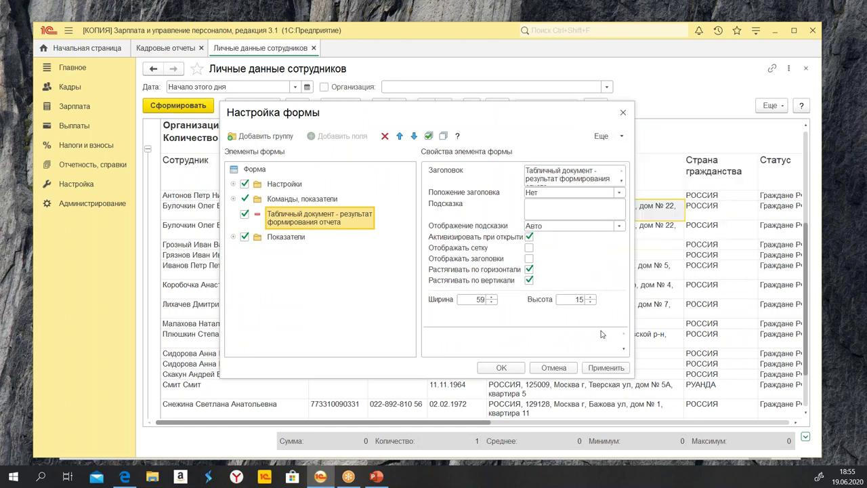
pyautogui.click(505, 368)
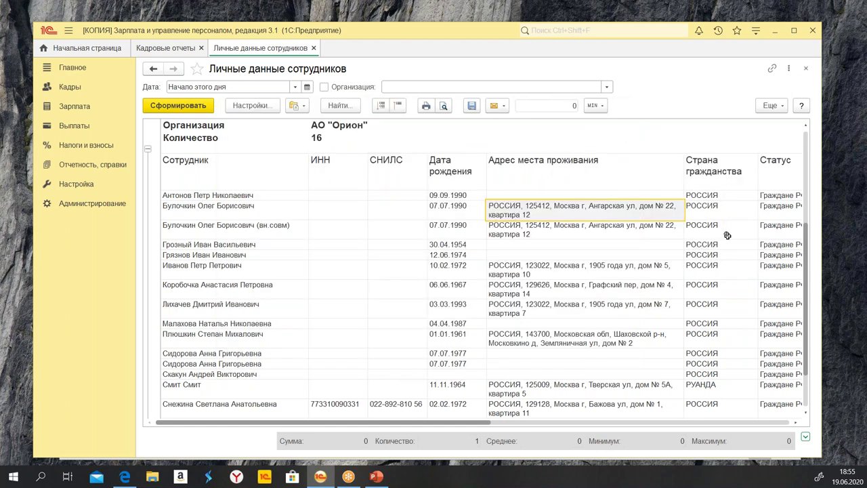
# Check the additional Рассчитать commands, reopen the form settings and expand Командная панель еще under Команды, показатели
pyautogui.click(771, 106)
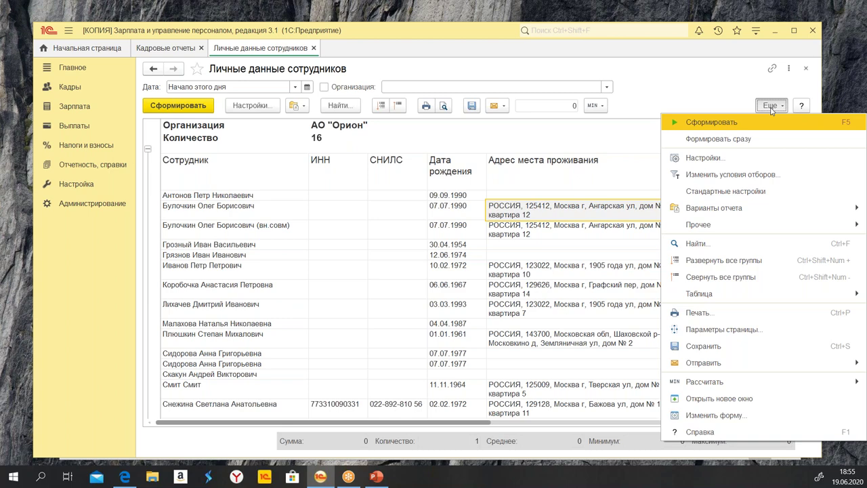
pyautogui.moveTo(722, 391)
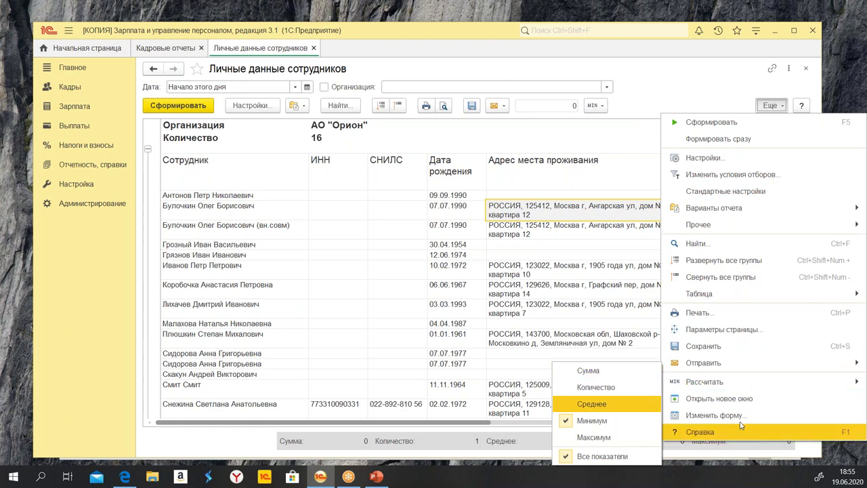
pyautogui.click(715, 415)
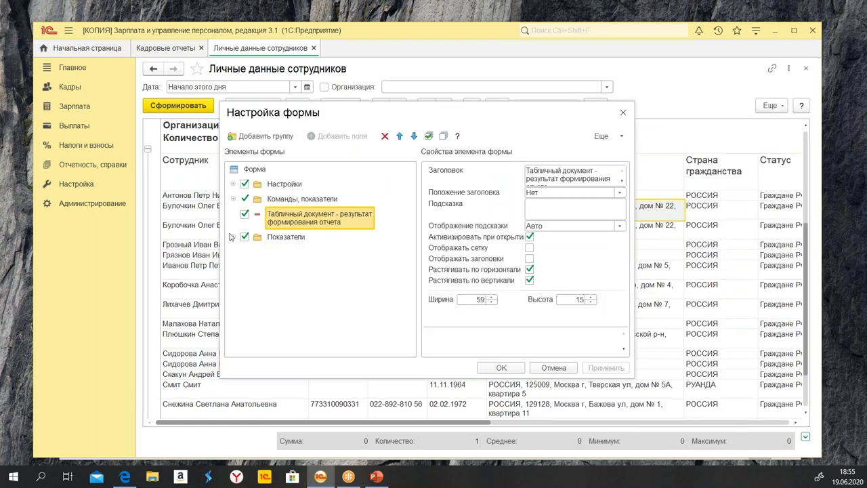
pyautogui.click(233, 199)
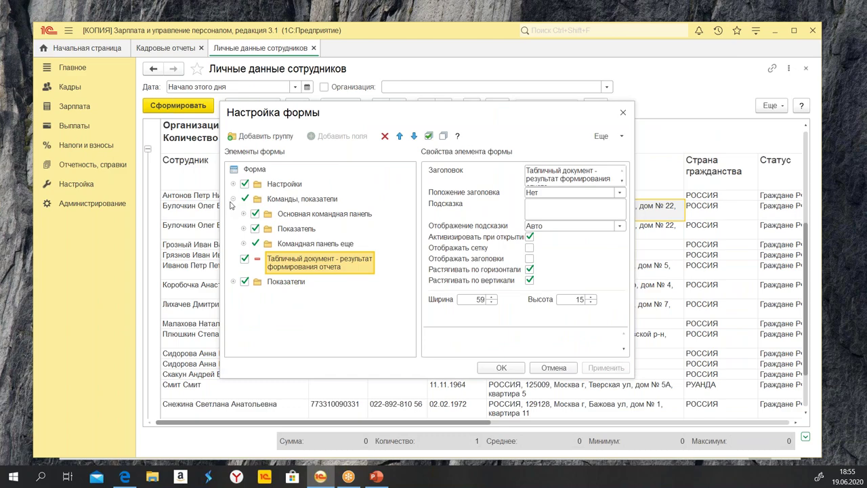
pyautogui.moveTo(397, 110); pyautogui.dragTo(424, 133)
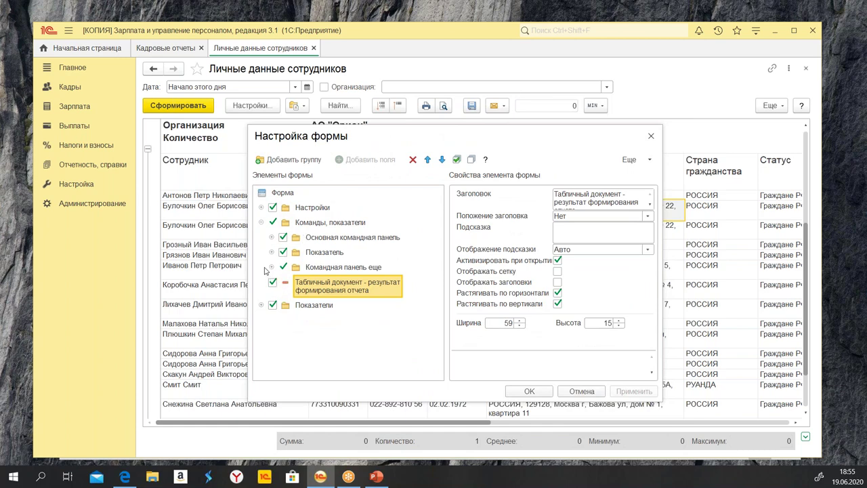
pyautogui.click(272, 268)
pyautogui.scroll(-2, 370, 291)
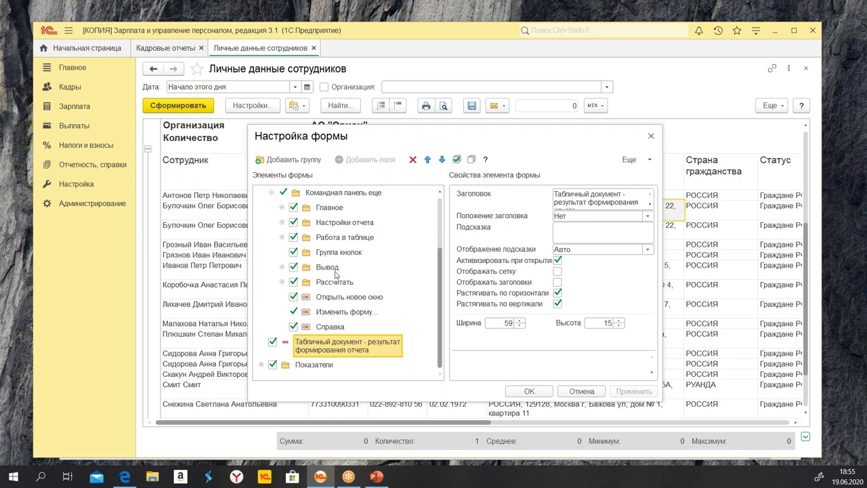
pyautogui.scroll(2, 340, 287)
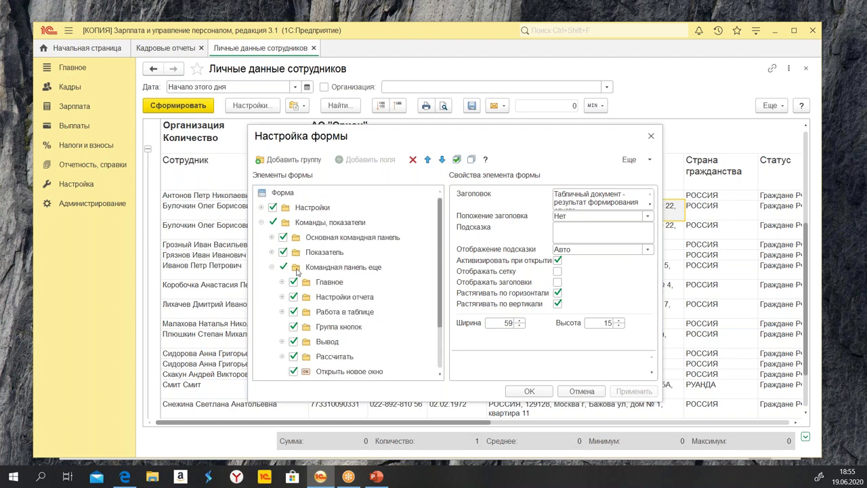
# Expand Вывод, Работа в таблице and Настройки отчета in Основная командная панель, and the Показатель group down to the Рассчитать commands
pyautogui.click(272, 237)
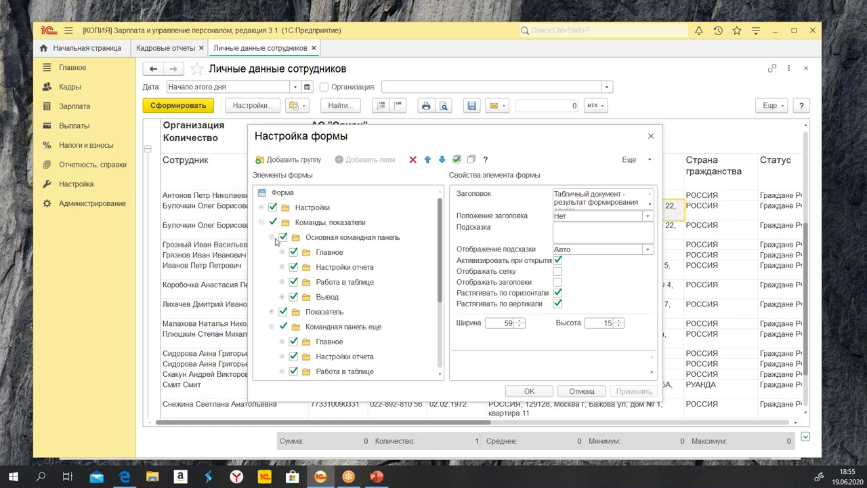
pyautogui.click(282, 297)
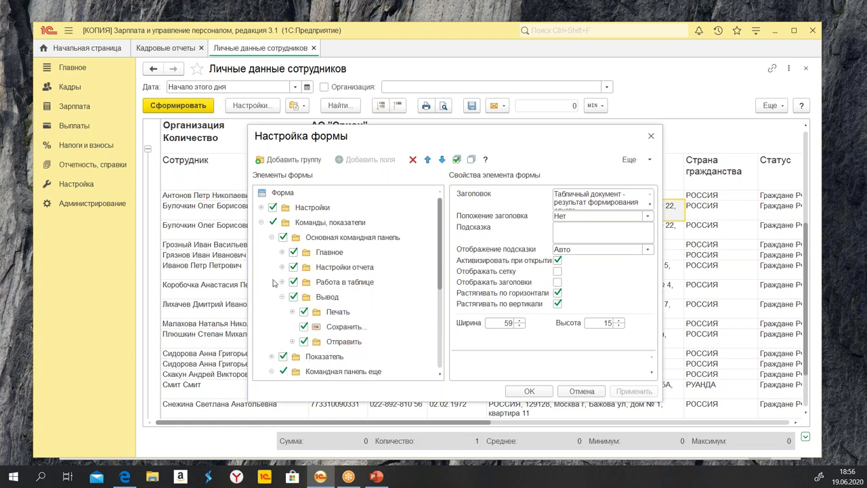
pyautogui.click(283, 282)
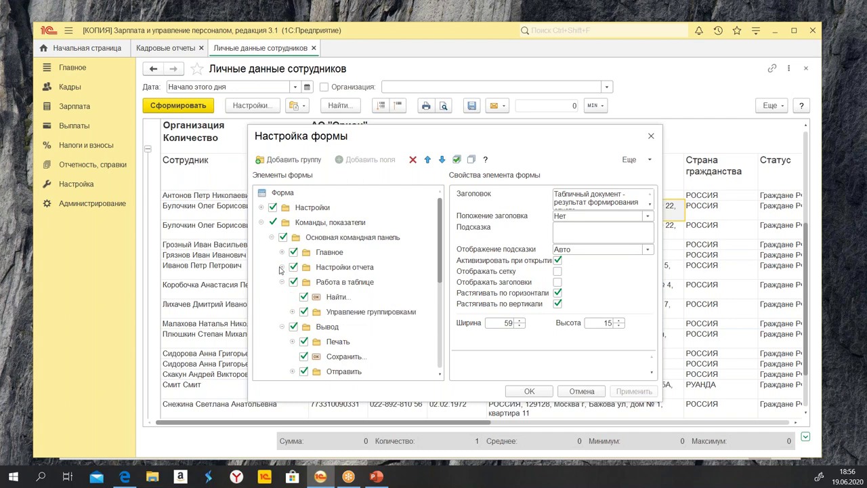
pyautogui.click(282, 268)
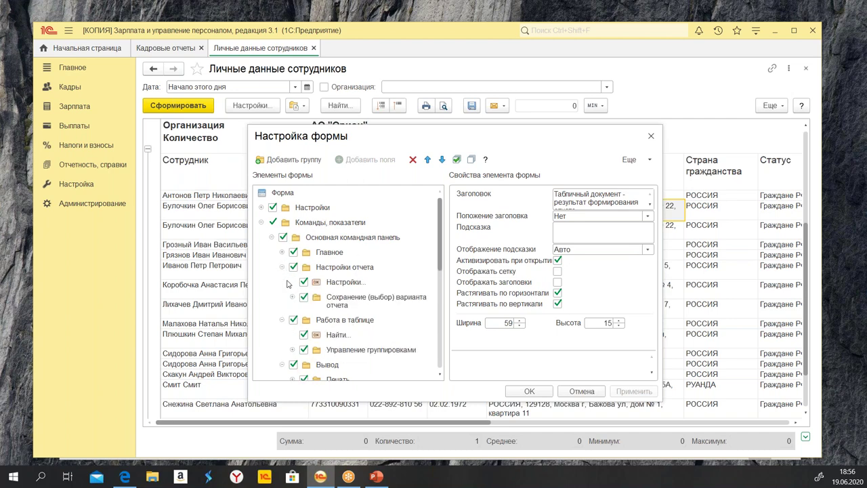
pyautogui.scroll(-5, 407, 263)
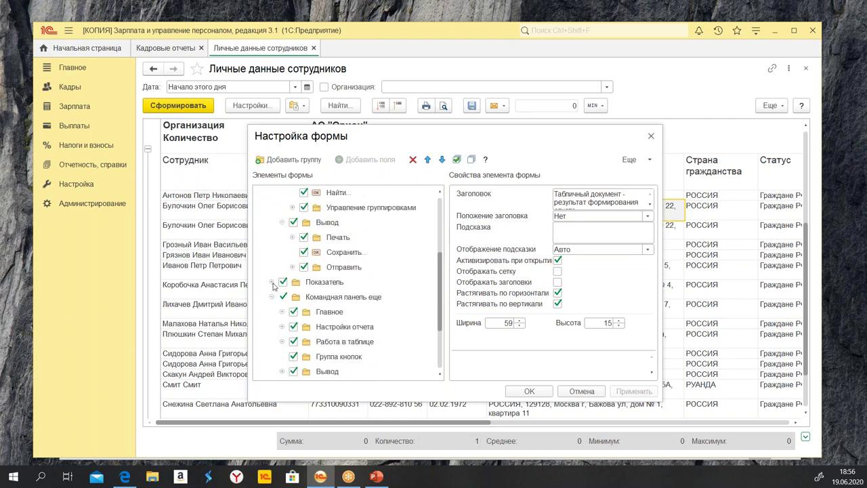
pyautogui.click(271, 282)
pyautogui.click(282, 312)
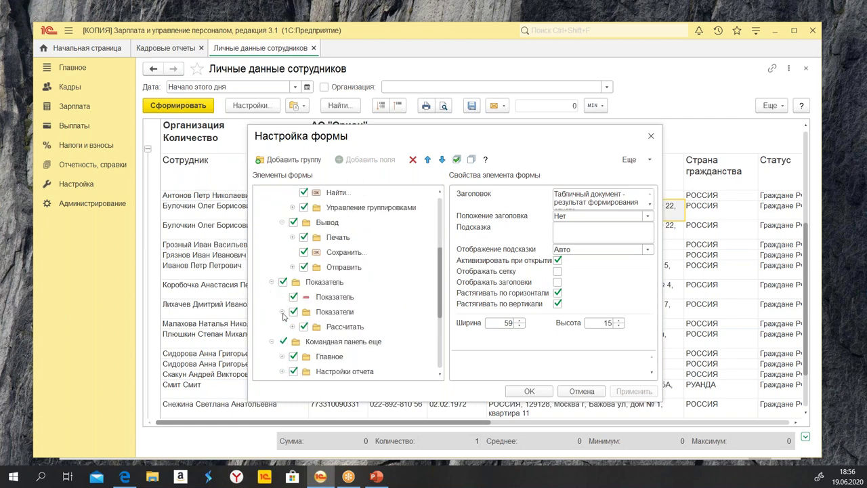
pyautogui.click(293, 327)
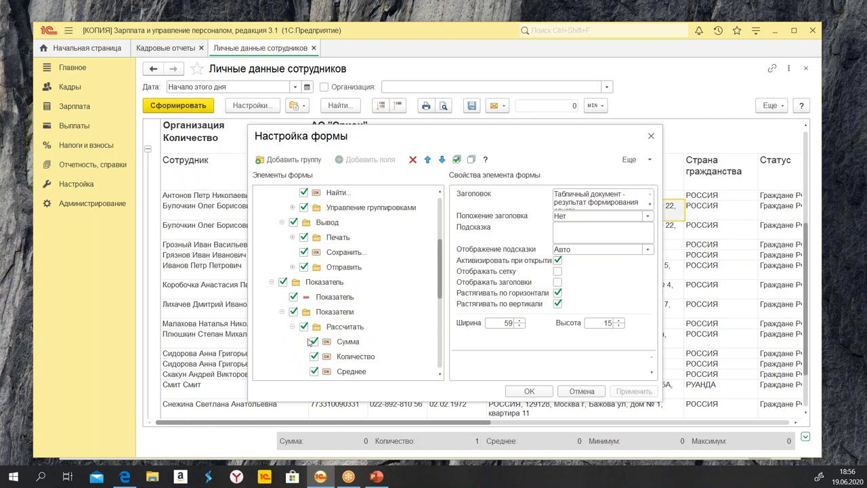
# Disable the Рассчитать submenu under Показатели with its Сумма, Количество, Среднее, Минимум and Максимум commands, and apply the change
pyautogui.click(303, 327)
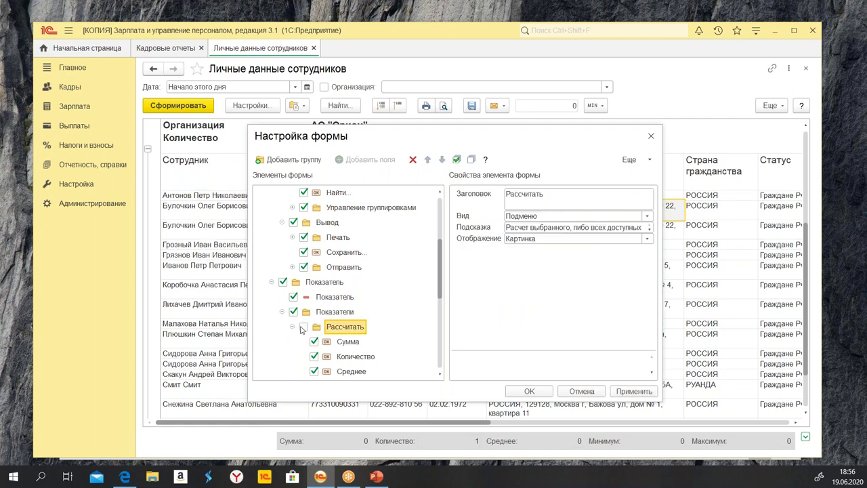
pyautogui.scroll(-1, 370, 308)
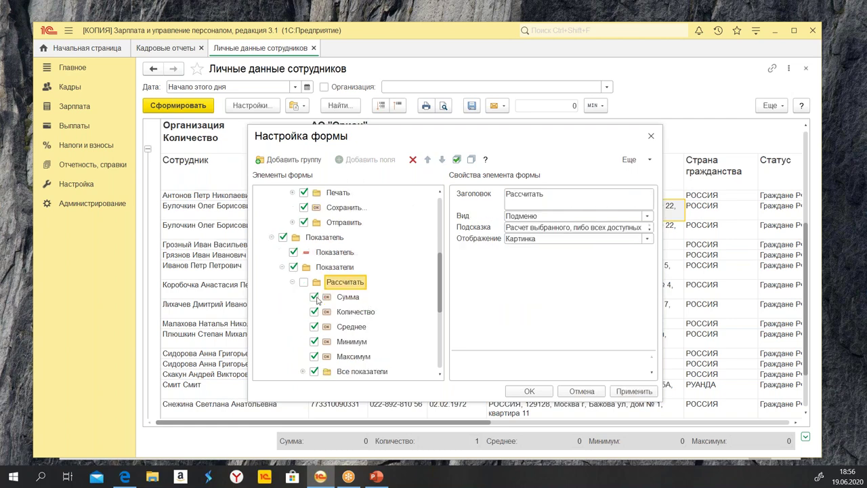
pyautogui.click(314, 297)
pyautogui.click(315, 311)
pyautogui.click(315, 327)
pyautogui.click(315, 341)
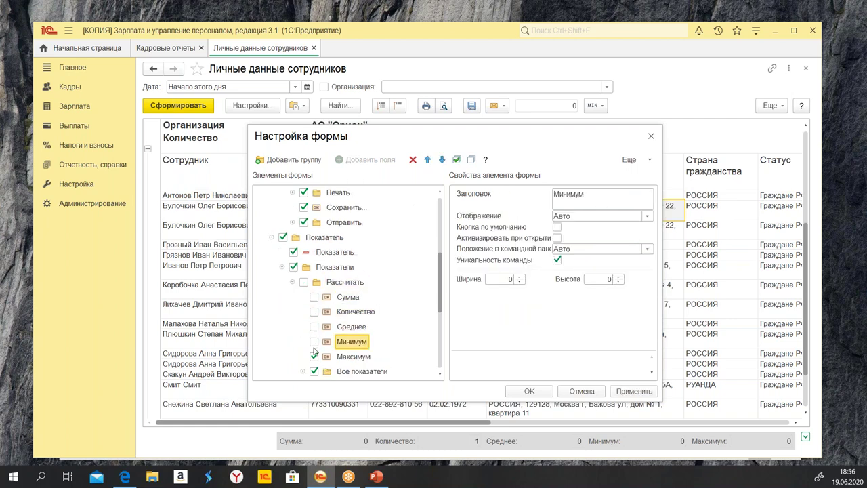
pyautogui.click(314, 358)
pyautogui.click(631, 392)
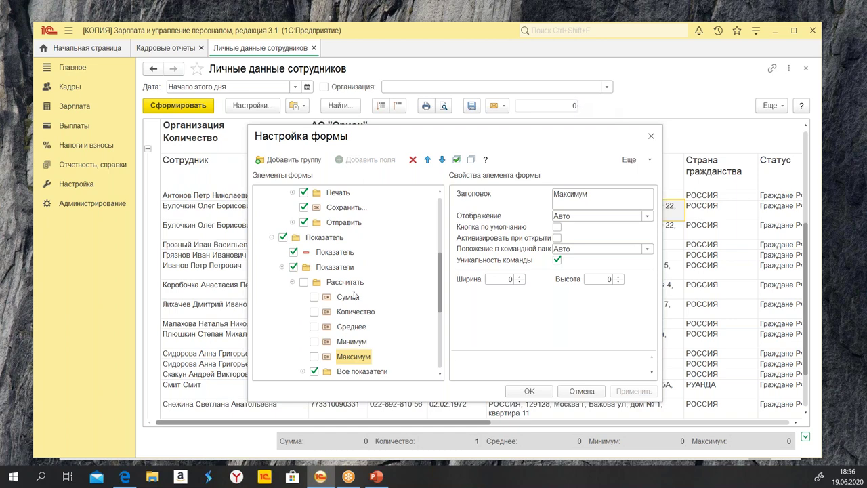
# Re-enable the Рассчитать submenu under Показатели with its Сумма, Количество, Среднее, Минимум and Максимум commands, and apply the change
pyautogui.click(304, 282)
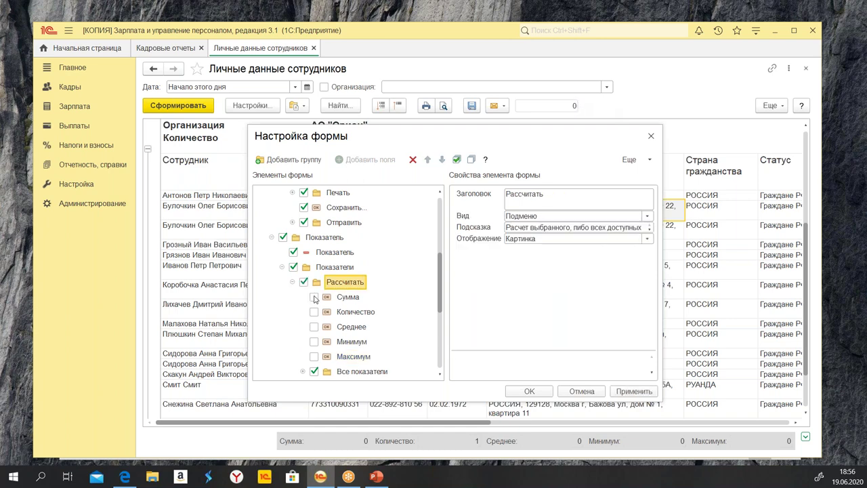
pyautogui.click(314, 297)
pyautogui.click(313, 312)
pyautogui.click(314, 327)
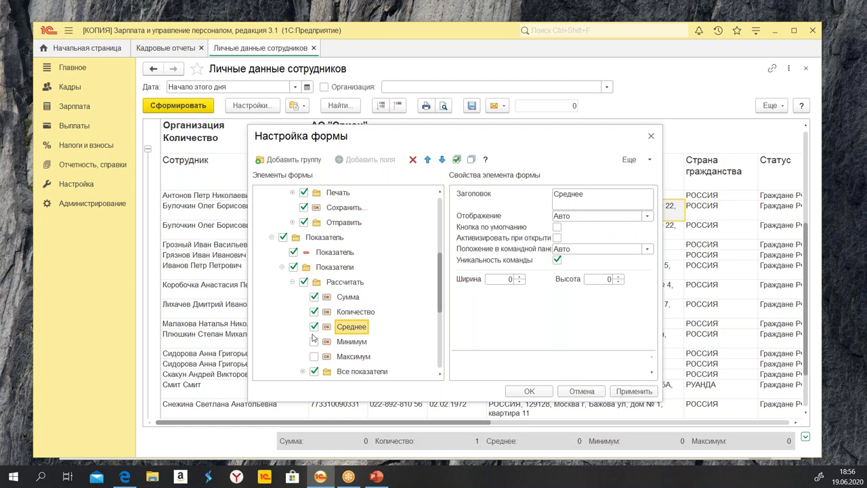
pyautogui.click(313, 342)
pyautogui.click(314, 357)
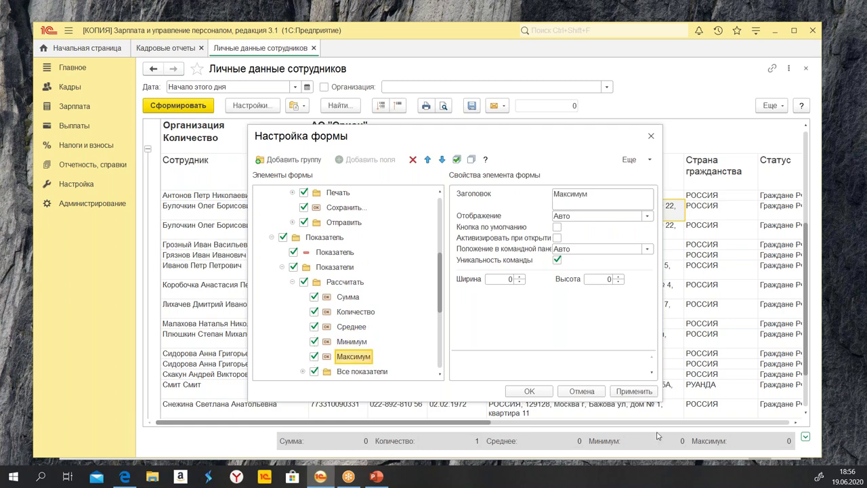
pyautogui.click(637, 397)
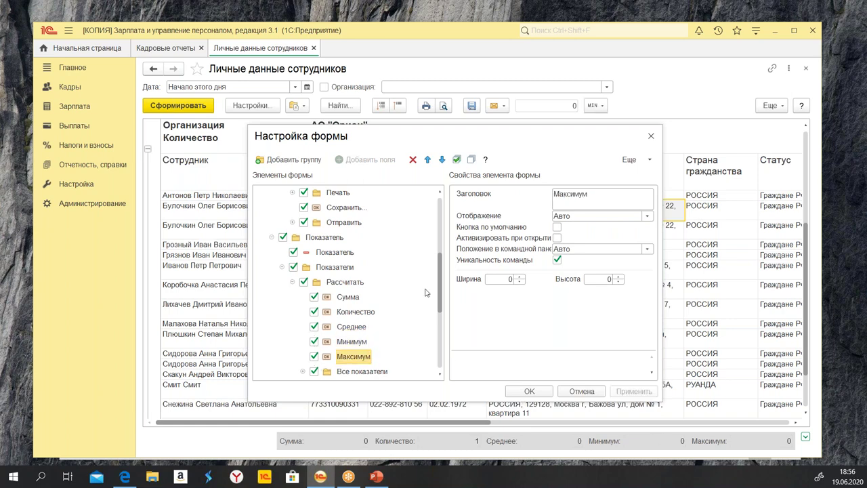
# Set the title of the Найти... command under Работа в таблице in Основная командная панель to Поиск, and accept the form settings
pyautogui.scroll(5, 440, 293)
pyautogui.click(429, 254)
pyautogui.rightClick(428, 254)
pyautogui.click(396, 339)
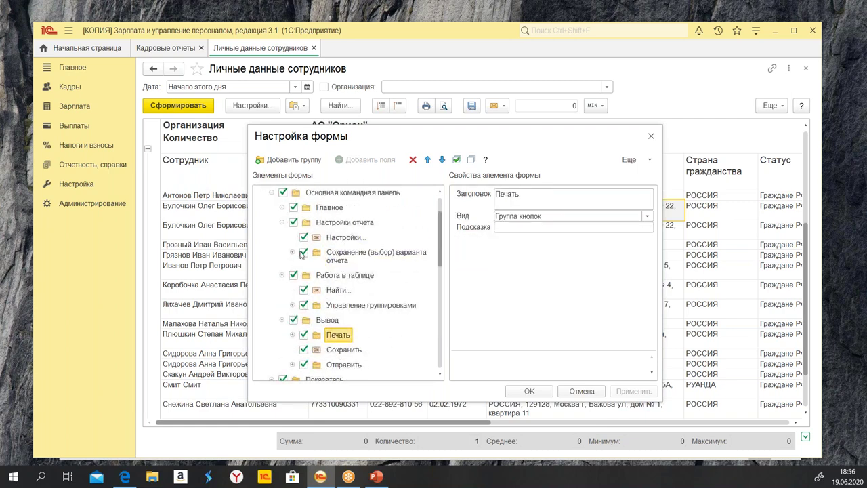
pyautogui.click(334, 291)
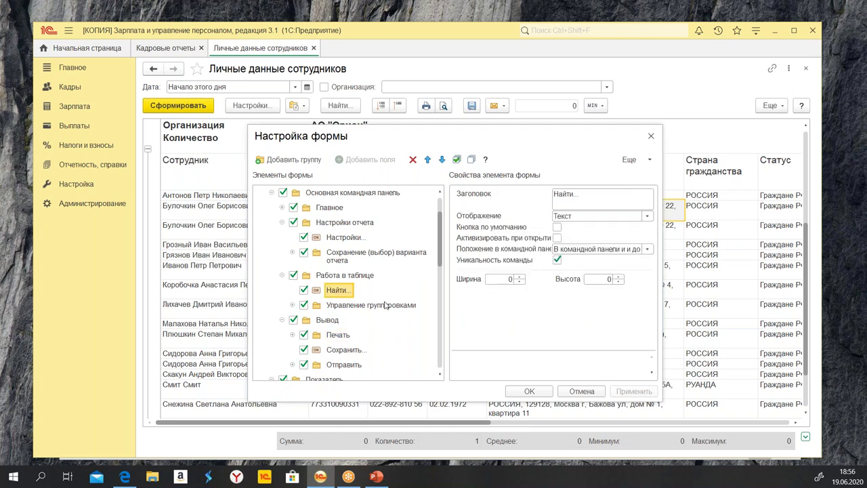
pyautogui.press('Tab')
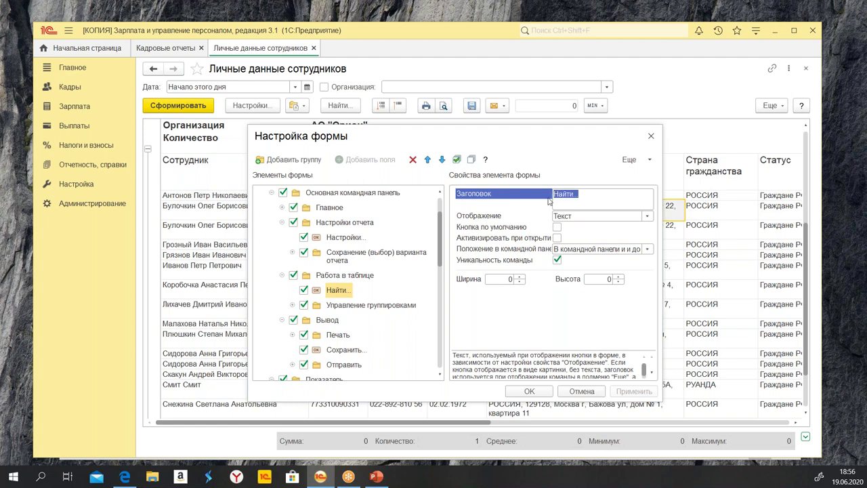
pyautogui.write('Поиск')
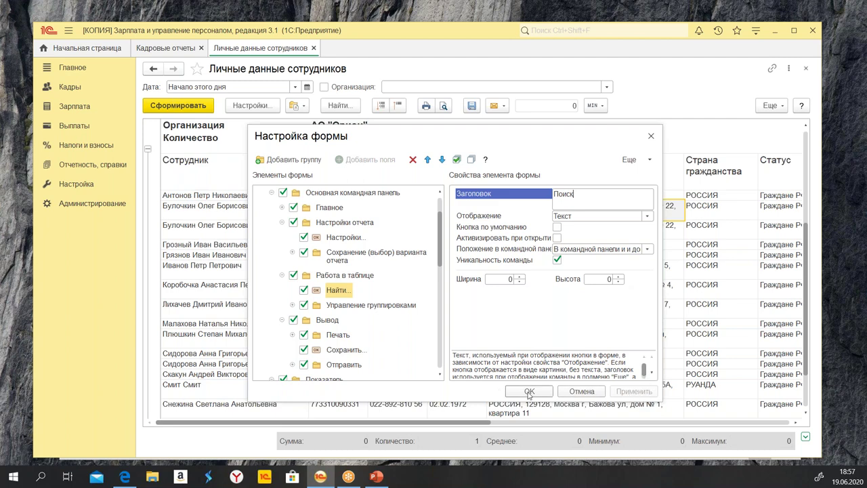
pyautogui.click(532, 393)
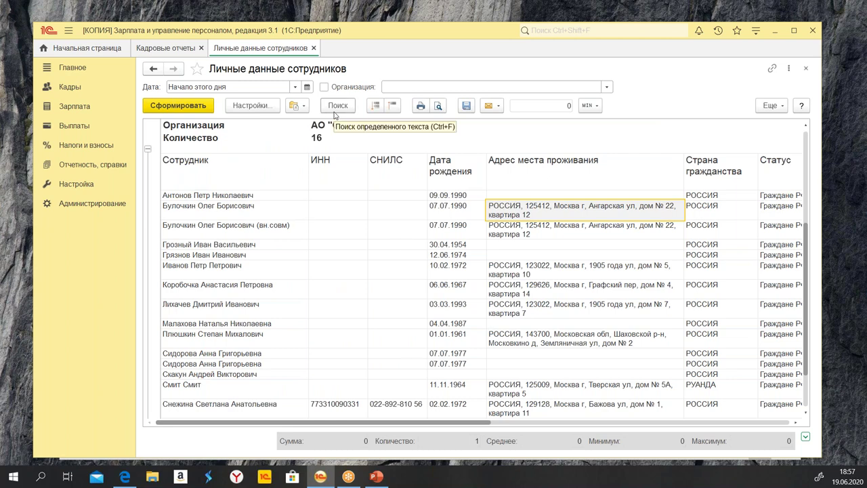
# Set the command bar position of Изменить форму in Командная панель еще to В командной панели и и дополнительном подменю, and accept the change
pyautogui.click(771, 106)
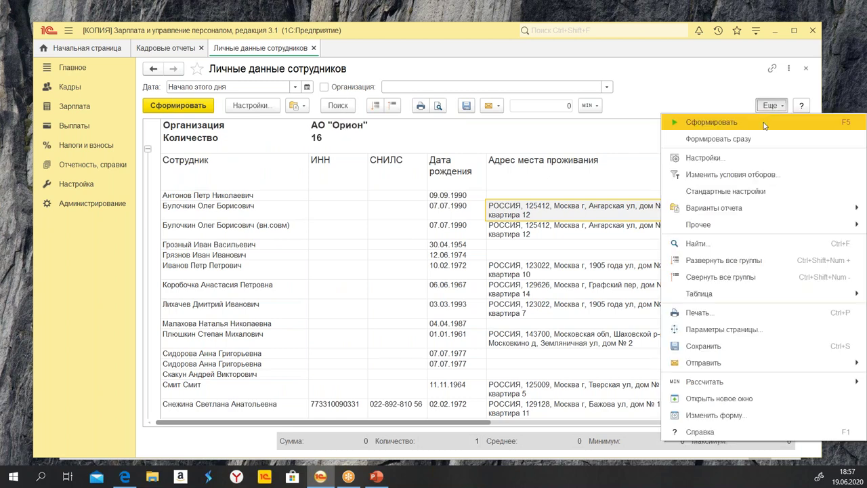
pyautogui.click(730, 416)
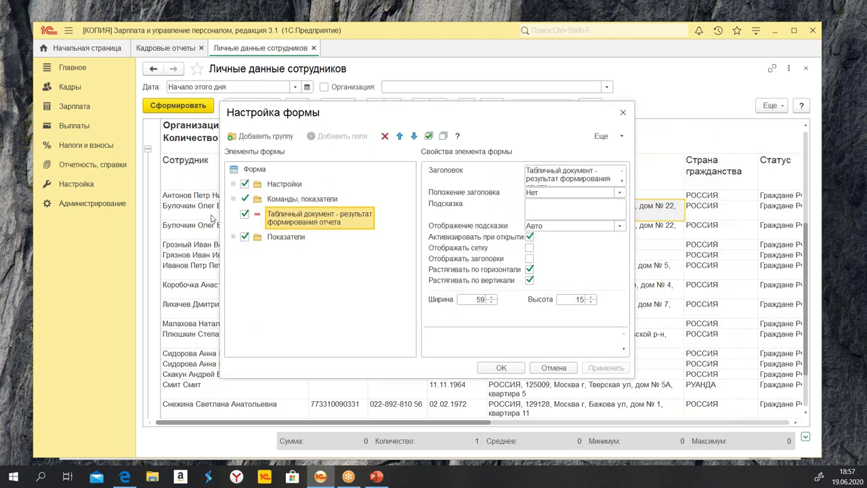
pyautogui.click(233, 198)
pyautogui.click(245, 258)
pyautogui.click(243, 244)
pyautogui.scroll(-3, 303, 328)
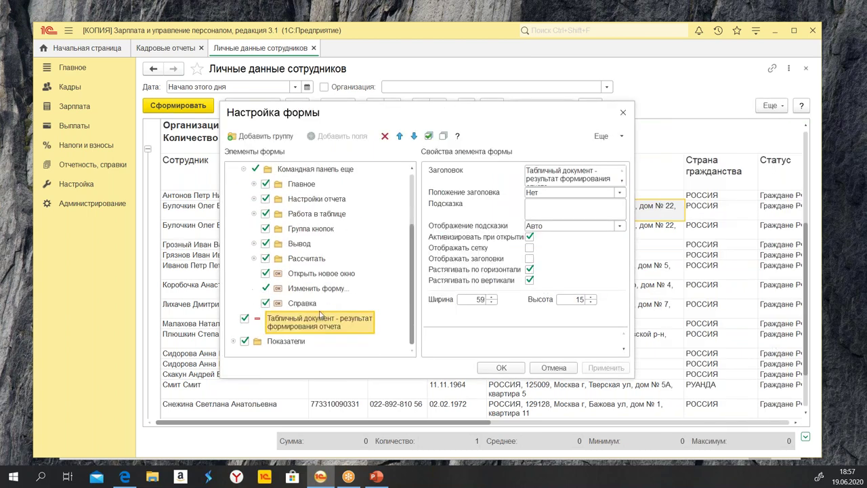
pyautogui.click(311, 293)
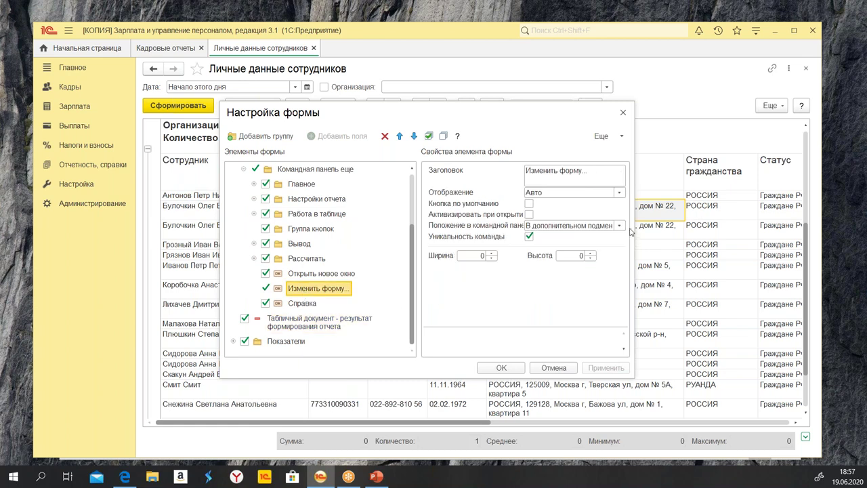
pyautogui.click(619, 225)
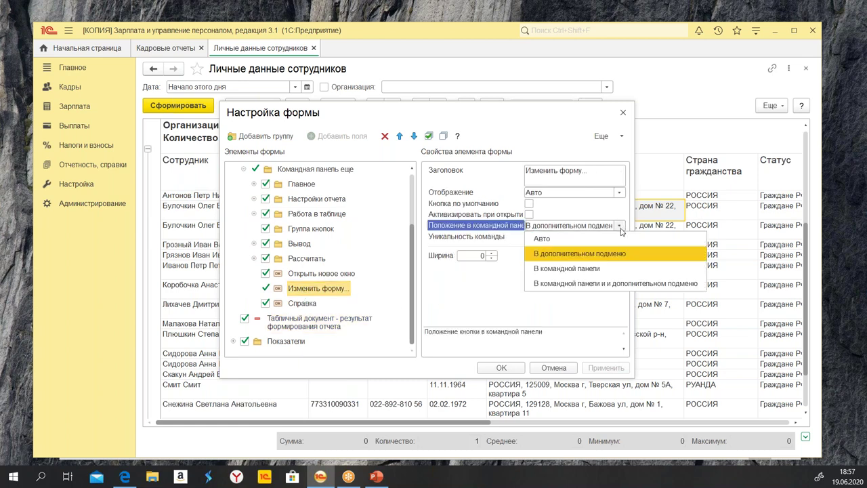
pyautogui.click(617, 283)
pyautogui.click(605, 369)
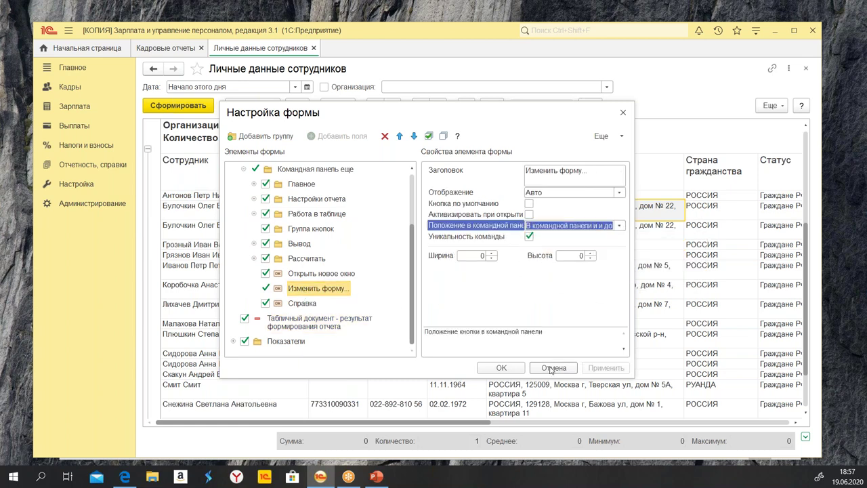
pyautogui.click(501, 368)
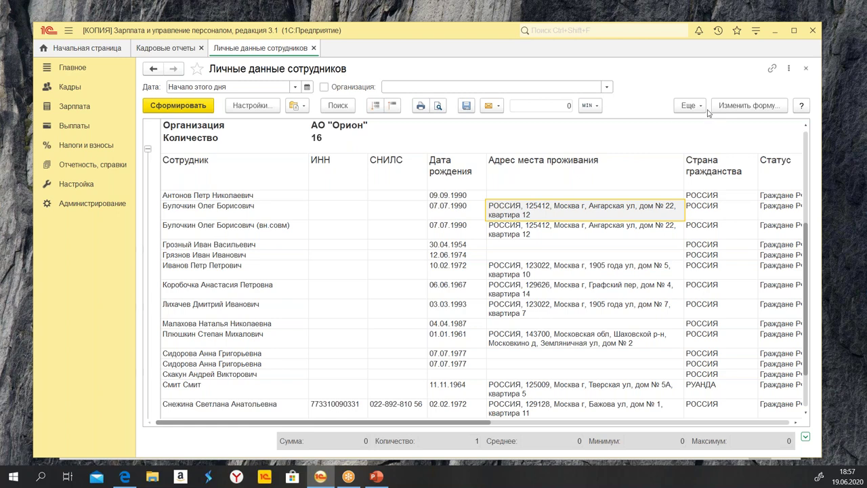
# Reopen the form settings and expand Команды, показатели and Командная панель еще down to its individual commands
pyautogui.click(744, 107)
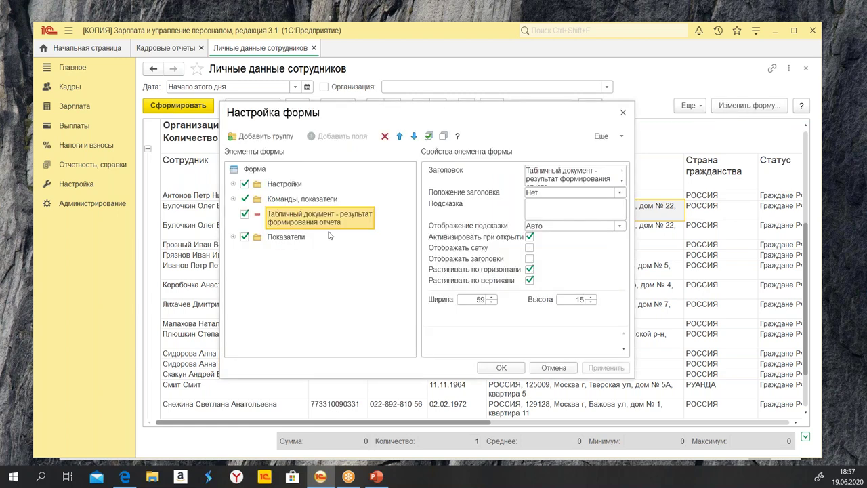
pyautogui.click(233, 199)
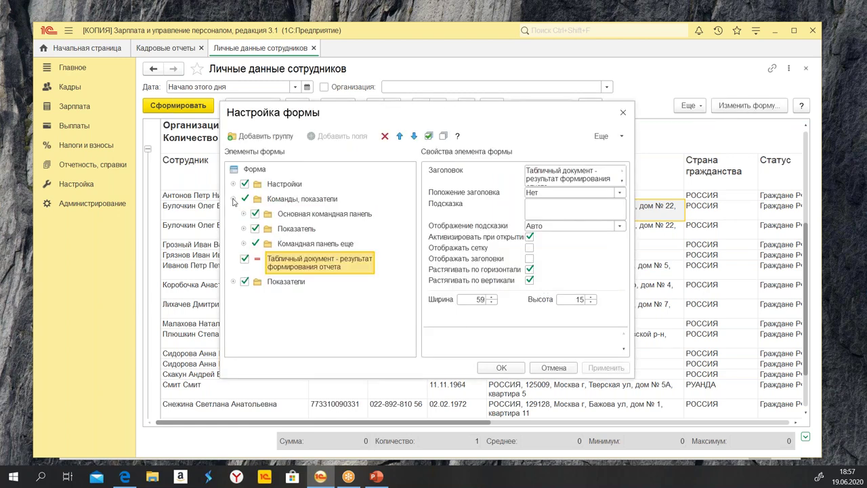
pyautogui.click(244, 245)
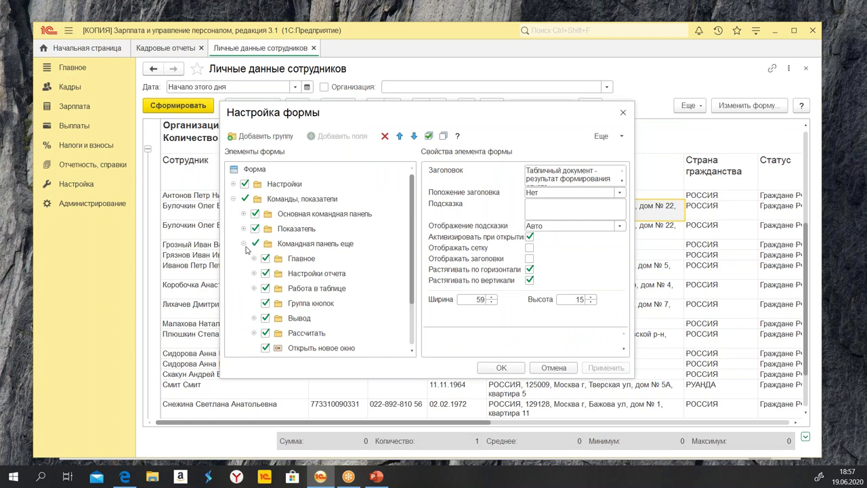
pyautogui.rightClick(247, 249)
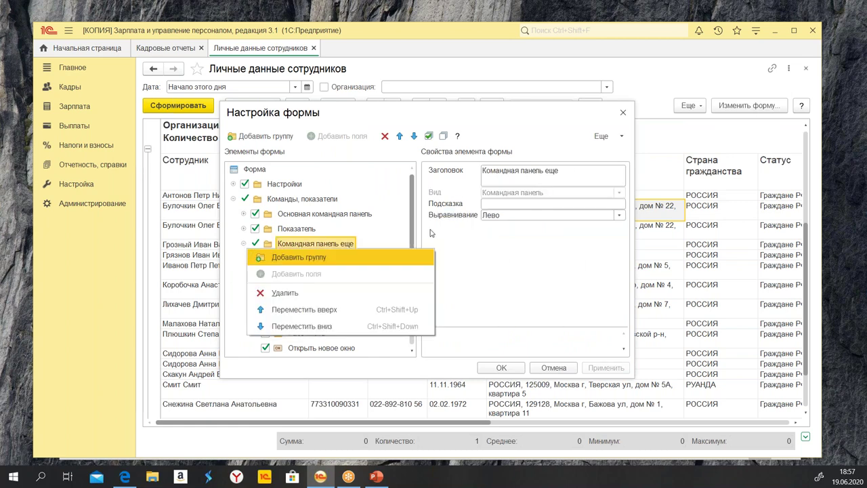
pyautogui.click(387, 232)
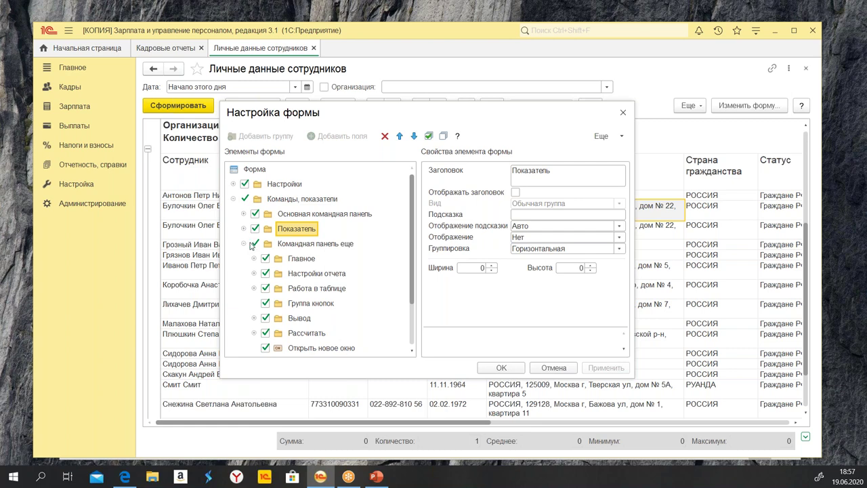
pyautogui.moveTo(415, 263); pyautogui.dragTo(415, 309)
pyautogui.rightClick(415, 309)
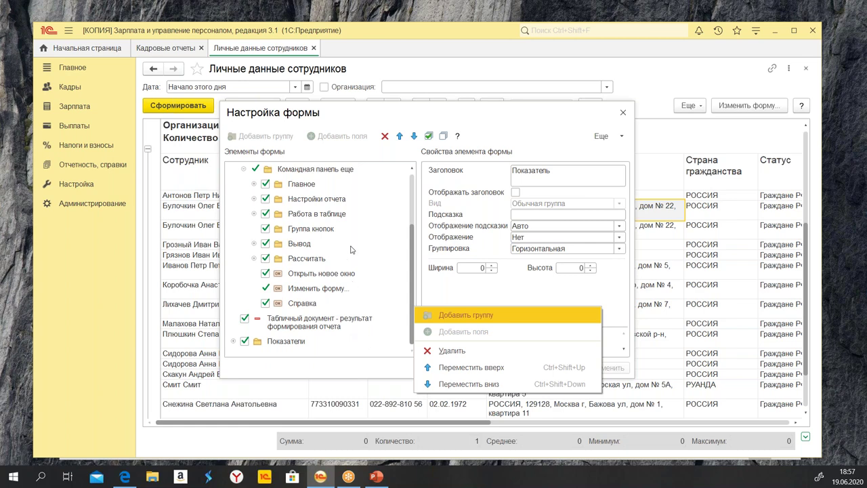
pyautogui.click(393, 278)
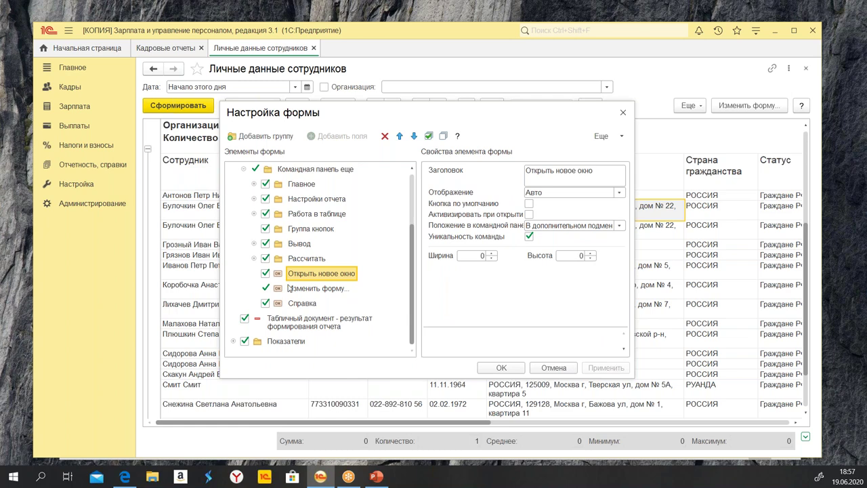
pyautogui.click(264, 260)
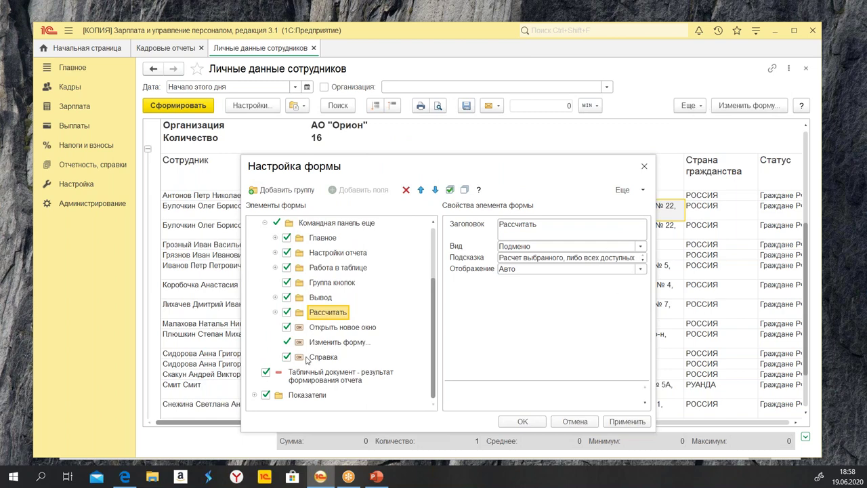
# Set Отображение of the Изменить форму command to Картинка and apply the change
pyautogui.click(334, 343)
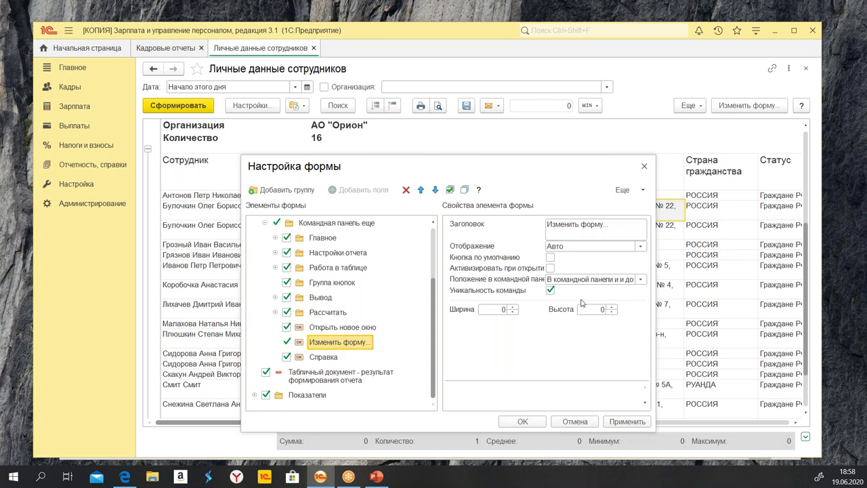
pyautogui.click(639, 227)
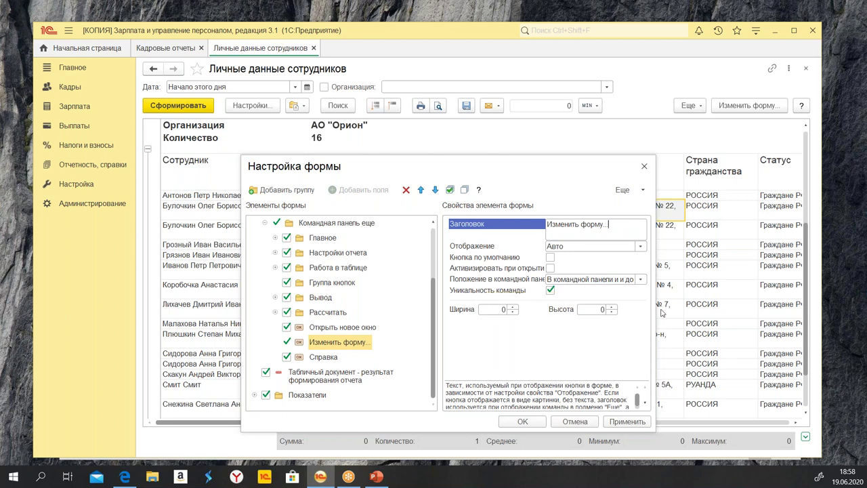
pyautogui.click(641, 246)
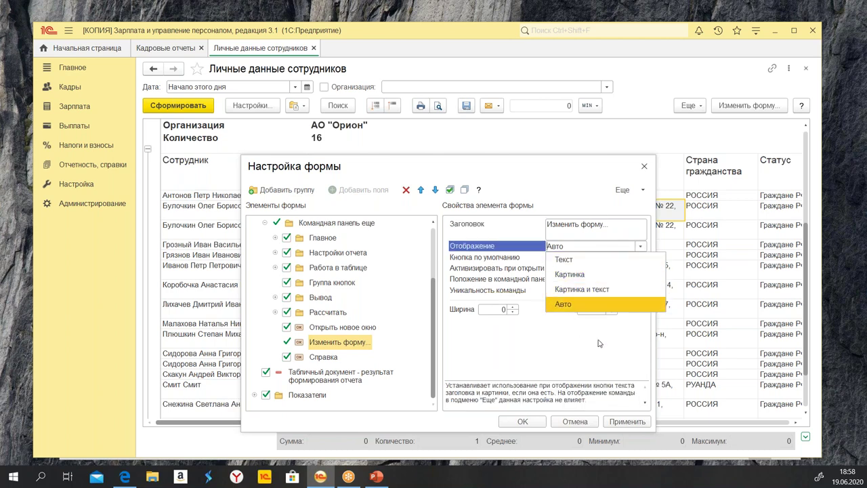
pyautogui.click(573, 275)
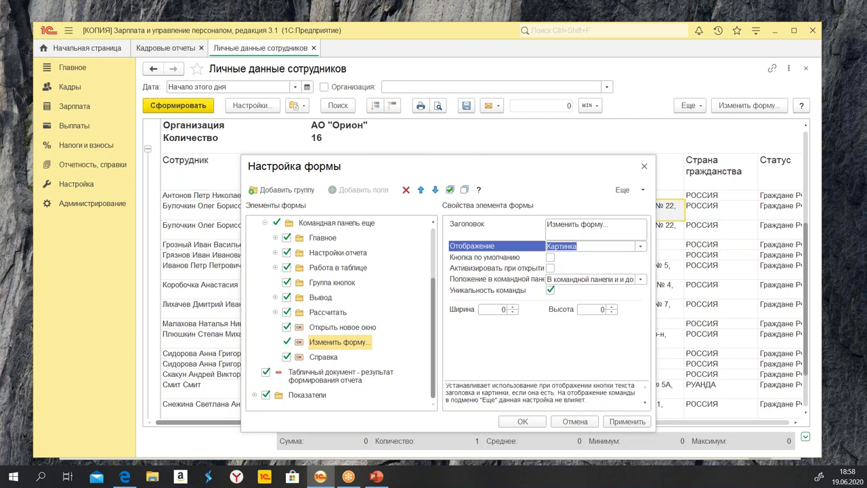
pyautogui.click(628, 423)
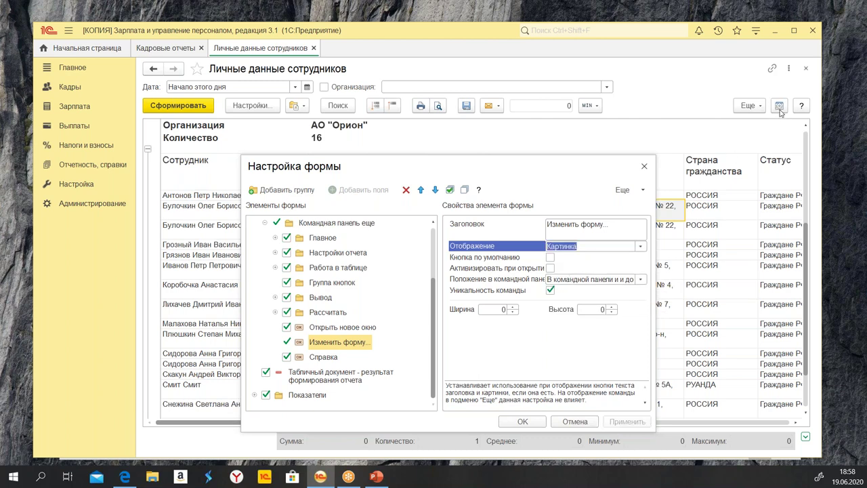
# Move Изменить форму above Открыть новое окно, and Справка directly below Главное, within Командная панель еще
pyautogui.click(331, 343)
pyautogui.click(422, 191)
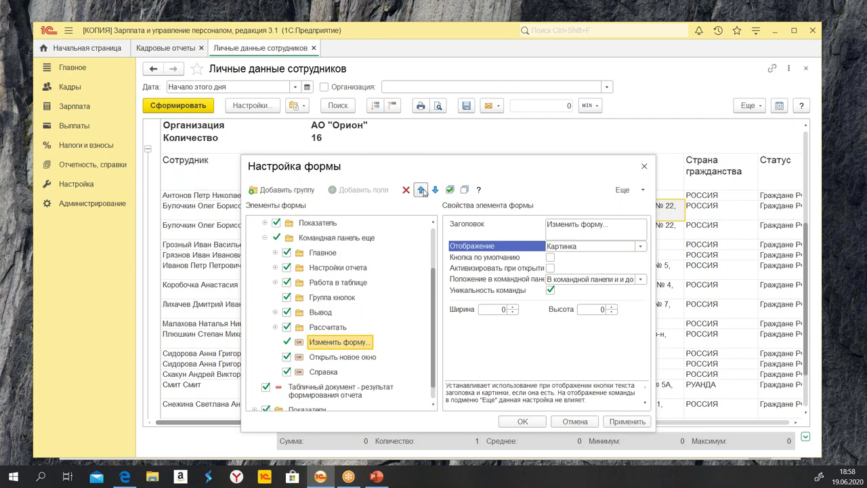
pyautogui.click(331, 360)
pyautogui.click(324, 372)
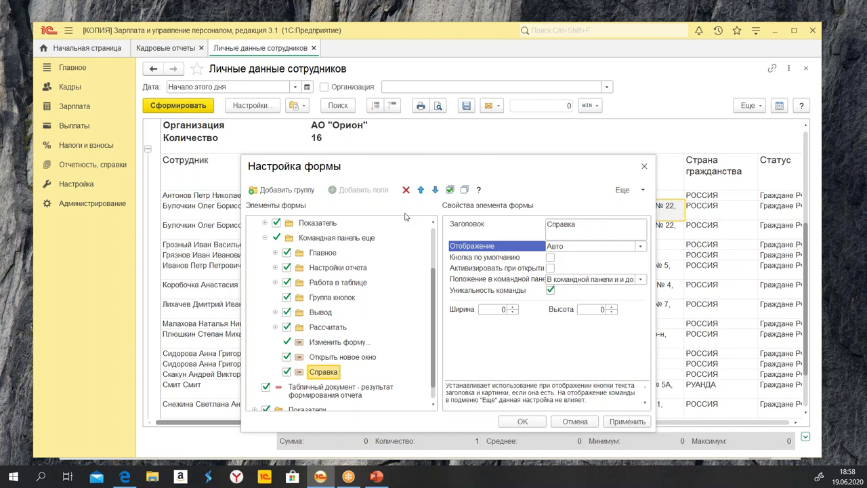
pyautogui.click(435, 190)
pyautogui.click(435, 190)
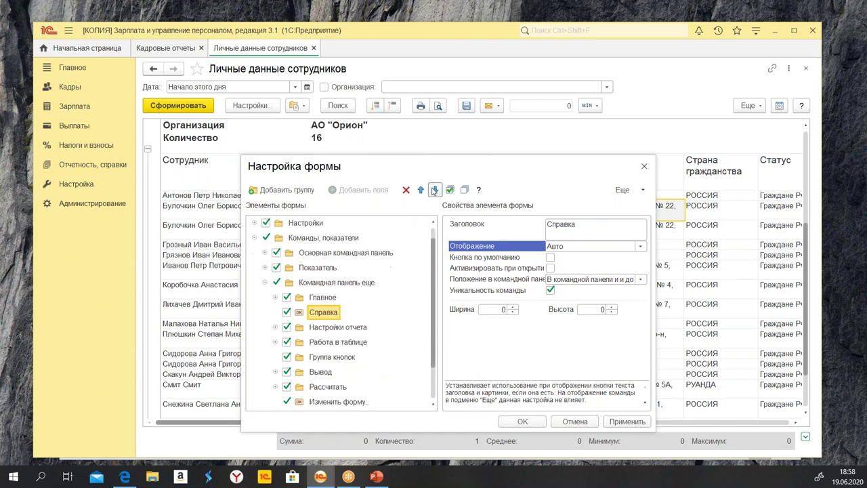
pyautogui.moveTo(434, 306); pyautogui.dragTo(431, 348)
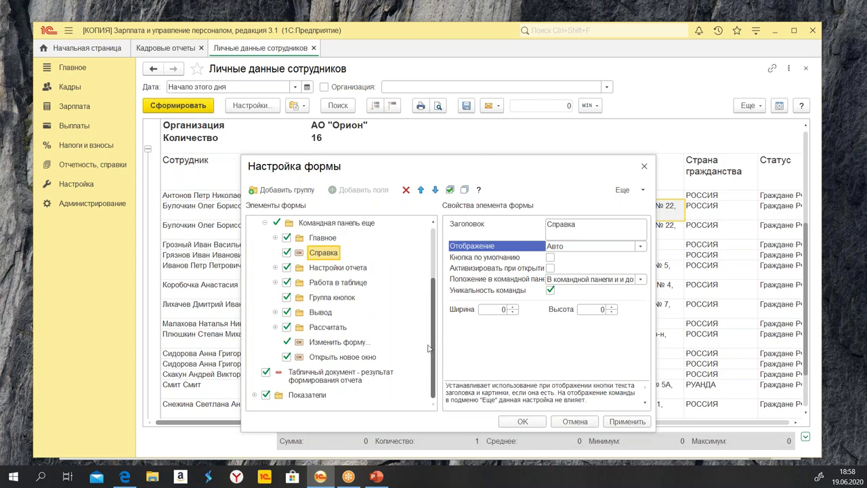
# Disable Группа кнопок, Вывод, Рассчитать and Открыть новое окно in Командная панель еще
pyautogui.click(287, 297)
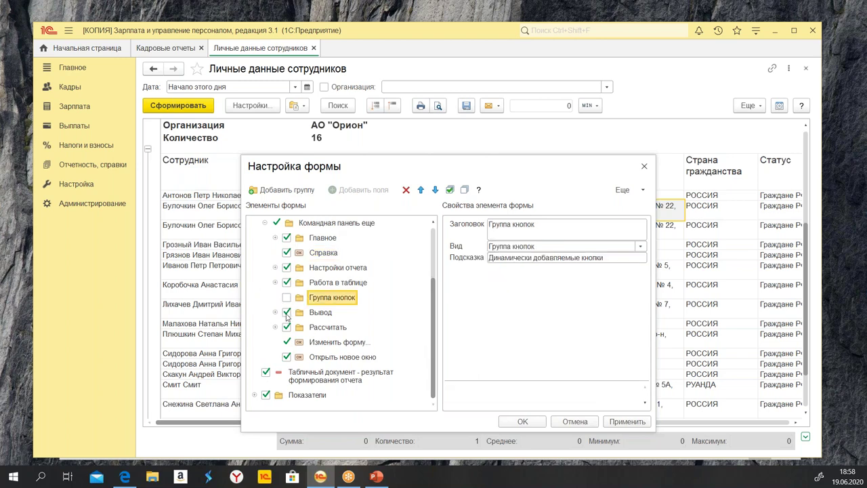
pyautogui.click(287, 312)
pyautogui.click(287, 327)
pyautogui.click(286, 342)
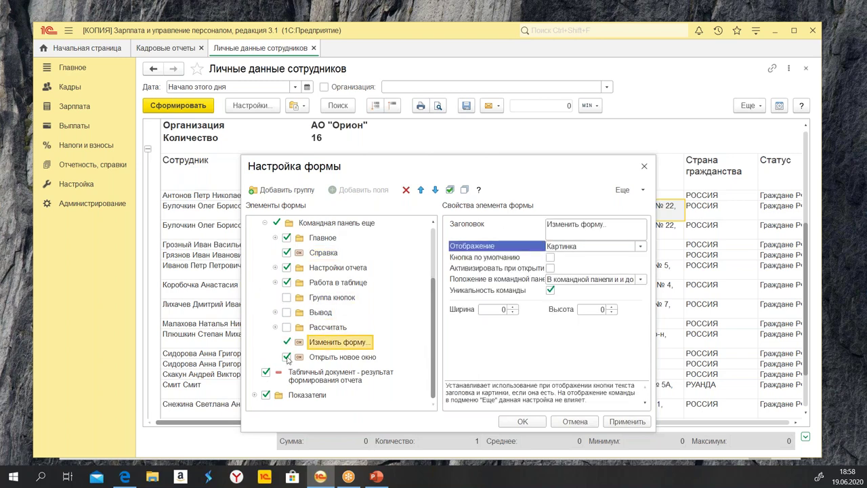
pyautogui.click(290, 359)
pyautogui.scroll(2, 344, 311)
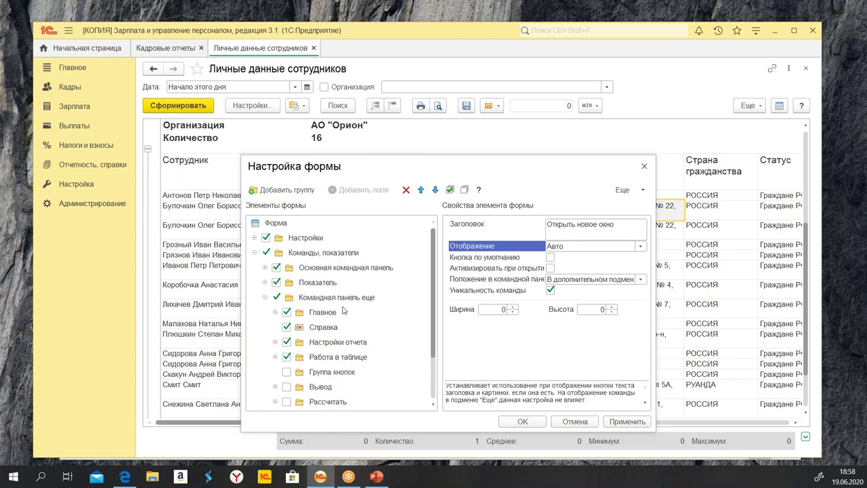
# Disable the Настройки отчета, Работа в таблице and Вывод groups in Основная командная панель
pyautogui.click(265, 269)
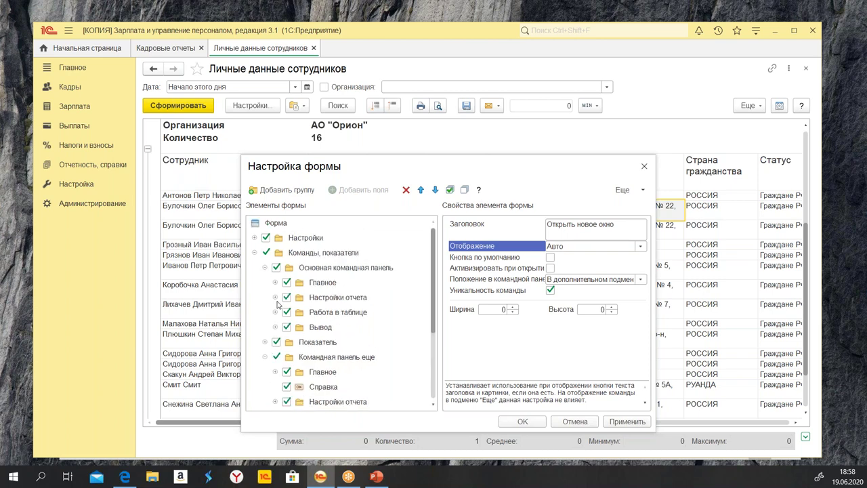
pyautogui.click(287, 298)
pyautogui.click(287, 313)
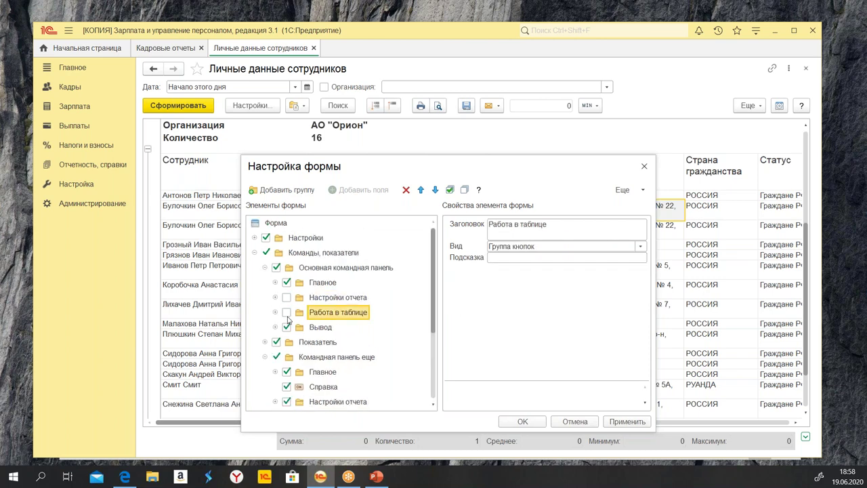
pyautogui.click(286, 328)
pyautogui.scroll(-3, 365, 307)
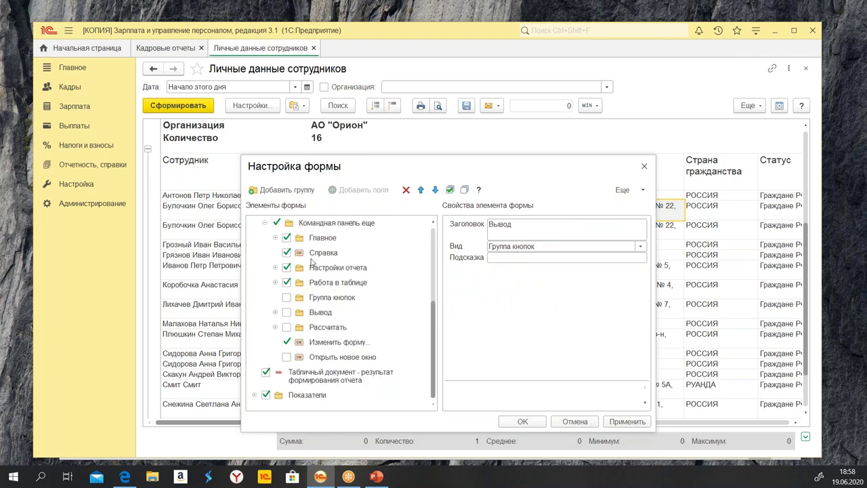
# Disable Работа в таблице in Командная панель еще, apply the change and close the form settings
pyautogui.click(287, 283)
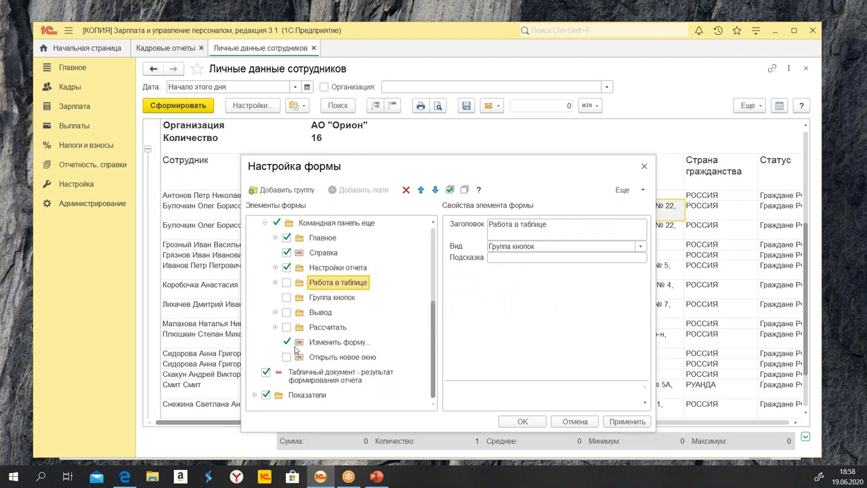
pyautogui.click(622, 422)
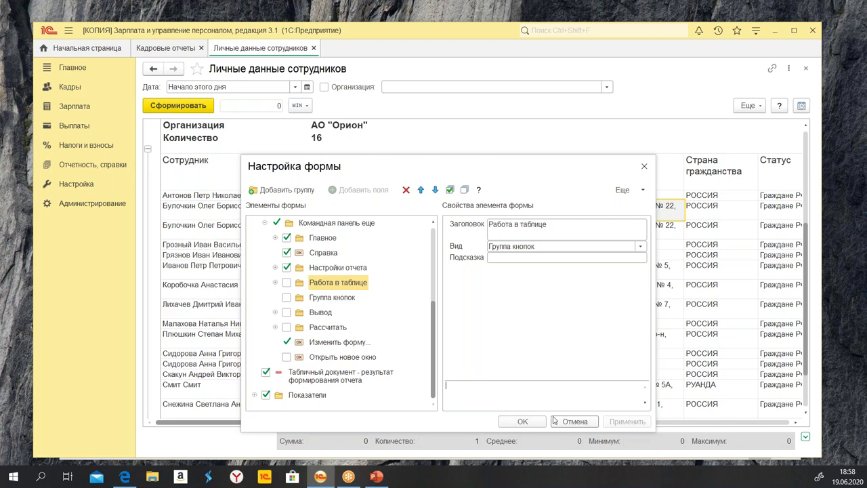
pyautogui.click(523, 421)
pyautogui.scroll(5, 325, 163)
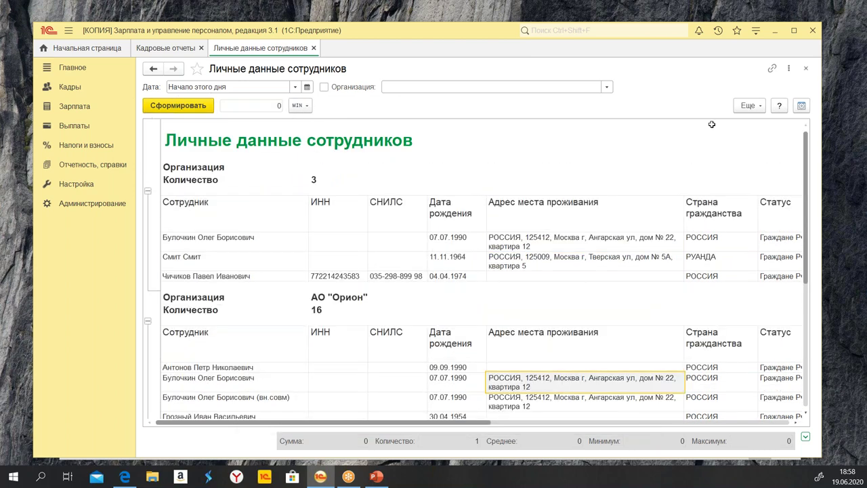
# Reopen the form settings and review the elements of Командная панель еще and the properties of Изменить форму
pyautogui.click(747, 107)
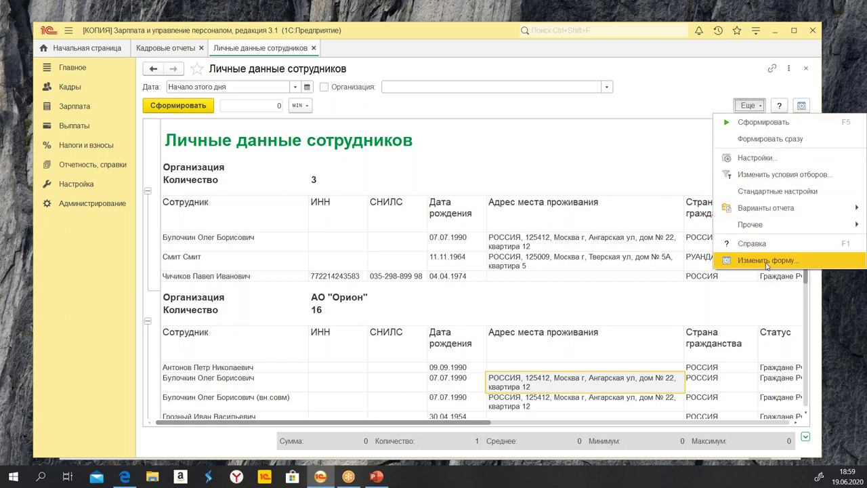
pyautogui.click(768, 261)
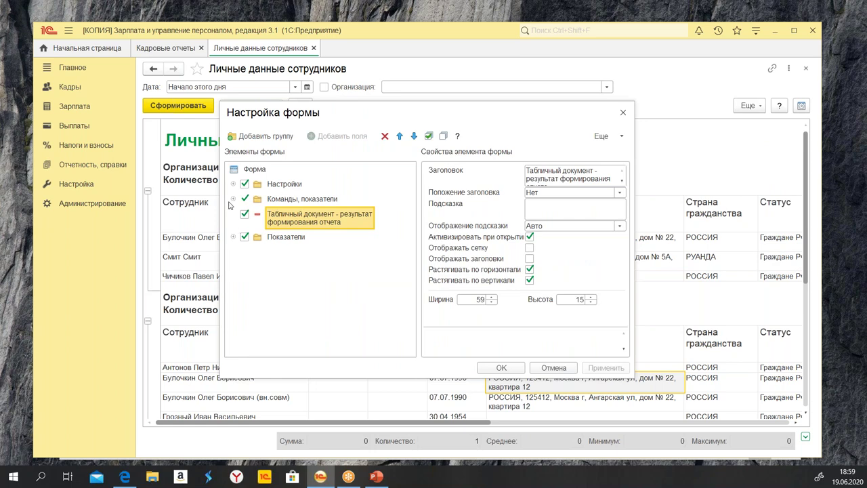
pyautogui.click(233, 199)
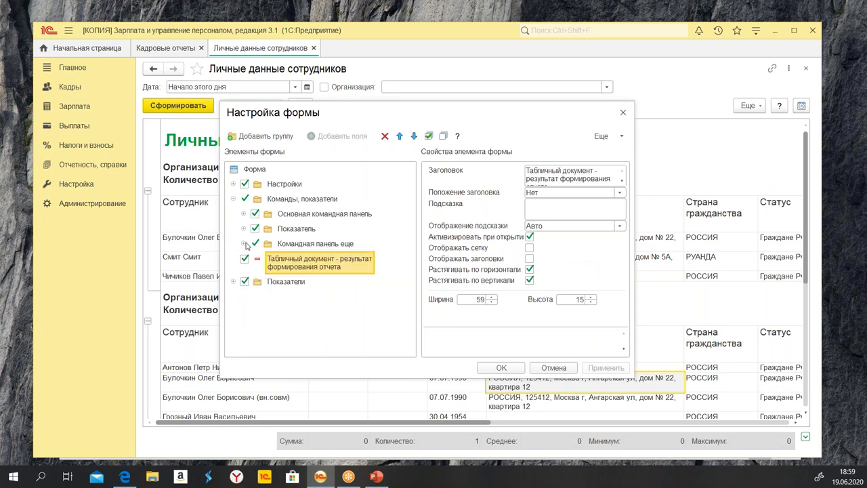
pyautogui.click(244, 244)
pyautogui.scroll(-2, 321, 305)
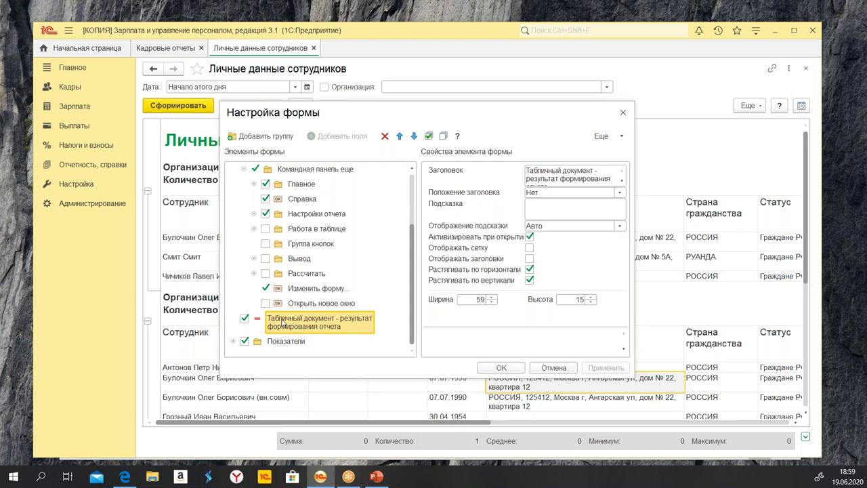
pyautogui.click(316, 288)
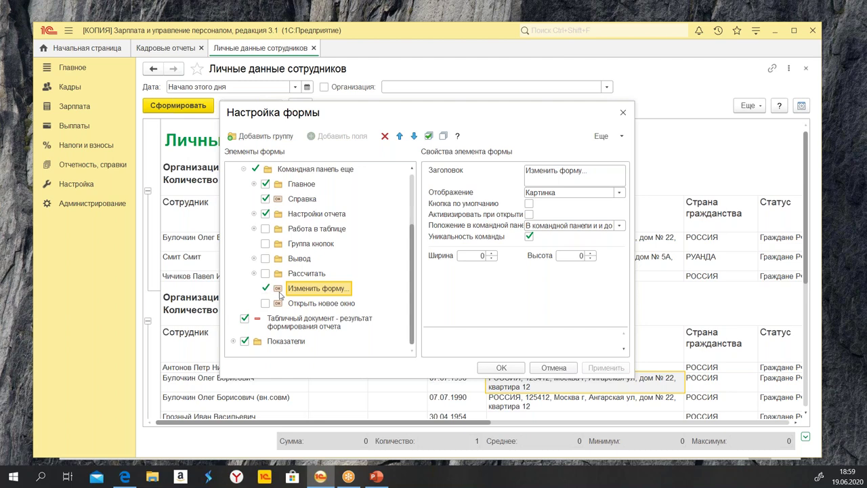
pyautogui.scroll(3, 313, 276)
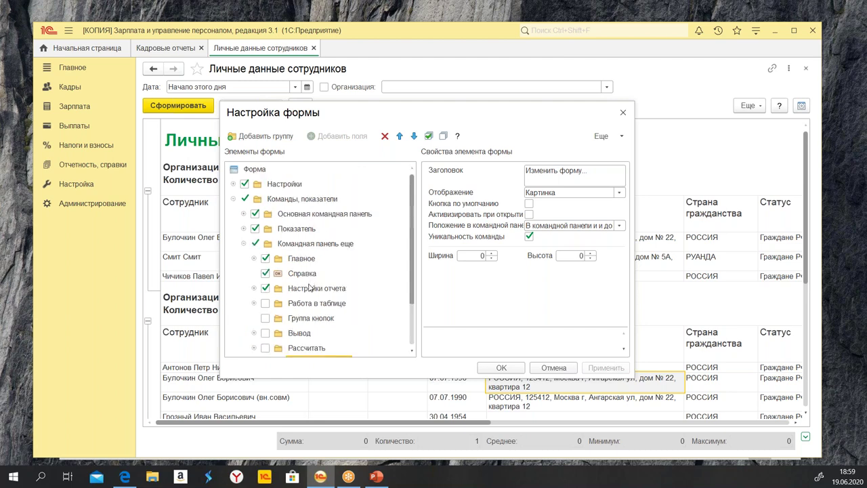
# Restore the standard settings of the report form and apply them
pyautogui.click(608, 136)
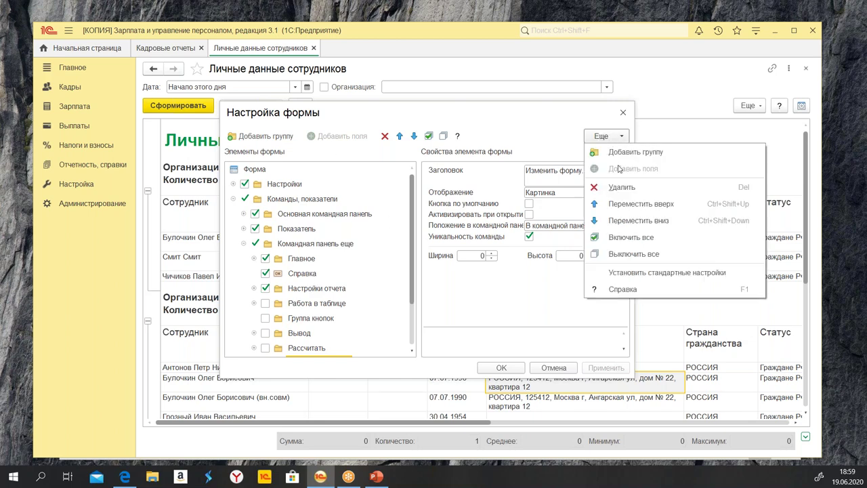
pyautogui.click(645, 270)
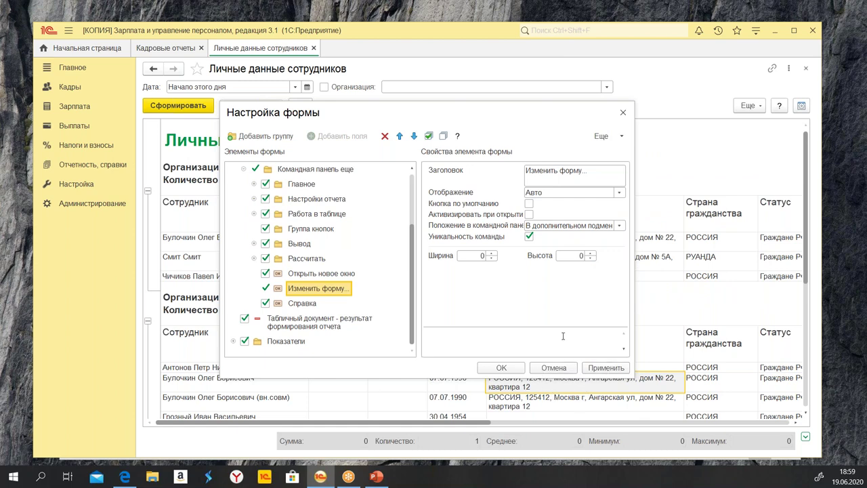
pyautogui.click(494, 372)
pyautogui.click(605, 370)
pyautogui.click(500, 368)
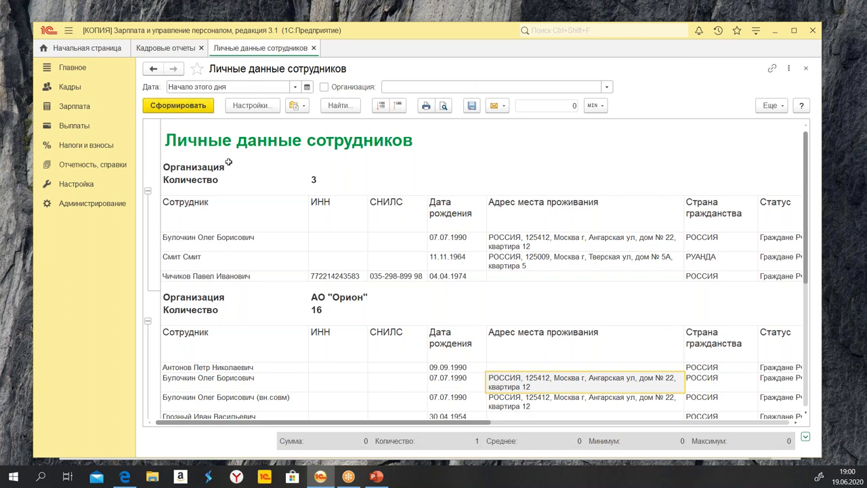
# Examine the Личные данные сотрудников report settings in the Простой view and close them without changes
pyautogui.click(258, 108)
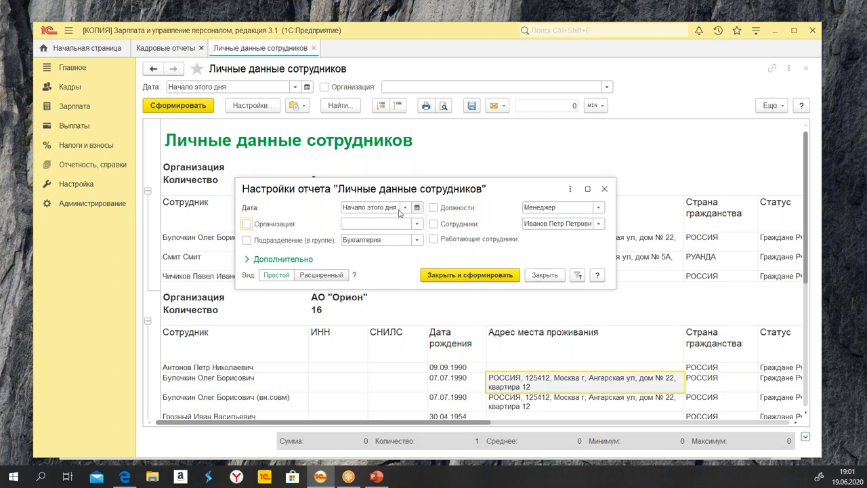
pyautogui.click(544, 275)
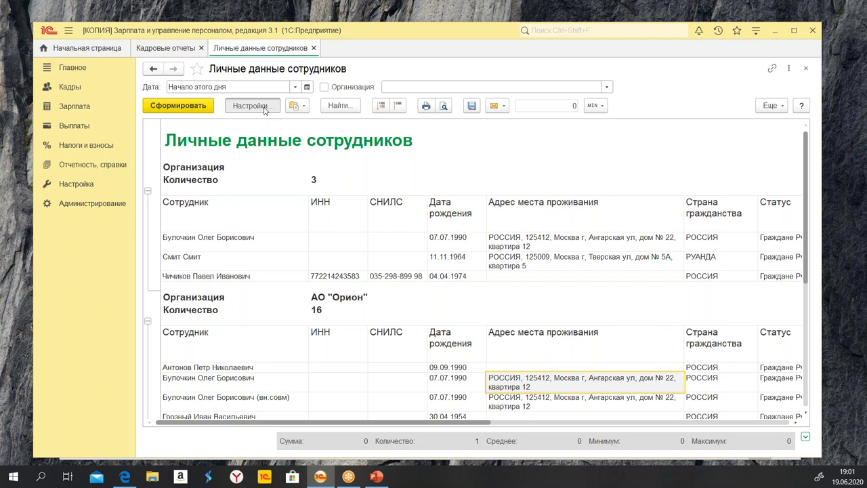
pyautogui.click(265, 110)
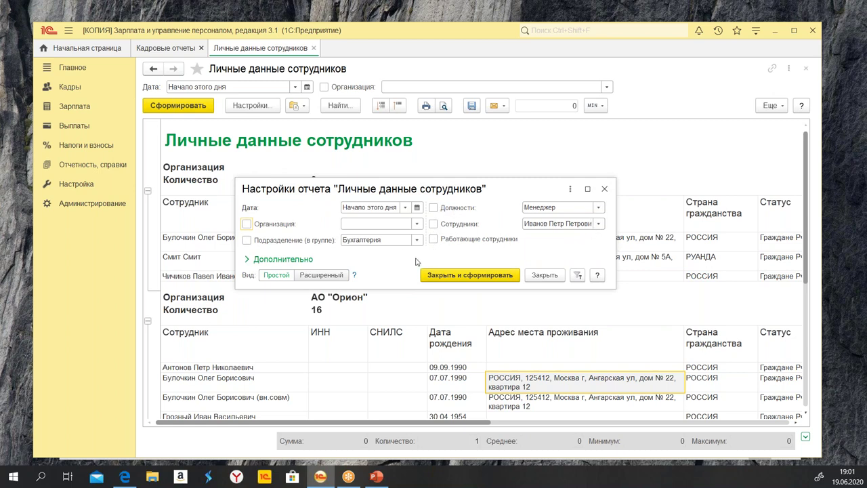
pyautogui.click(544, 275)
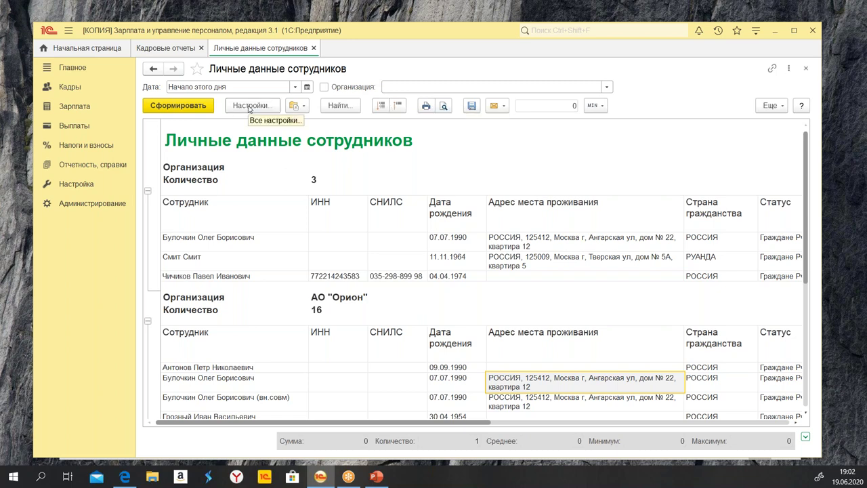
# Switch the report settings to the Расширенный view and narrow the Значение column in the filter list
pyautogui.click(249, 107)
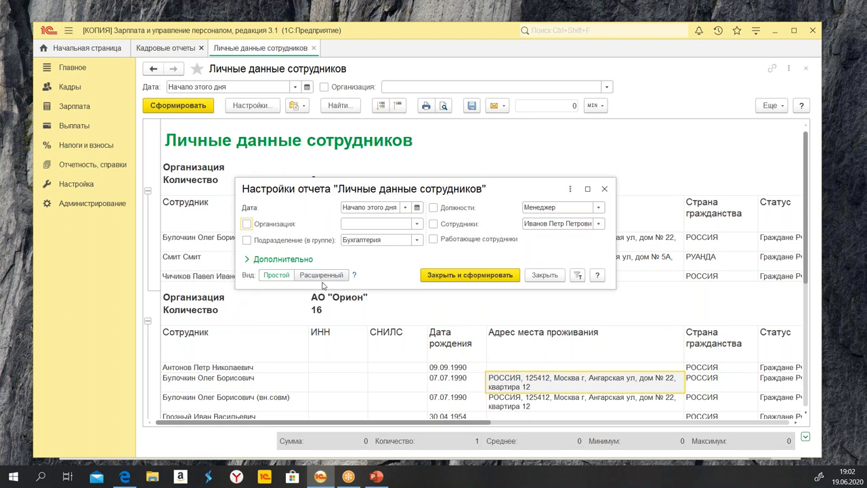
pyautogui.click(320, 275)
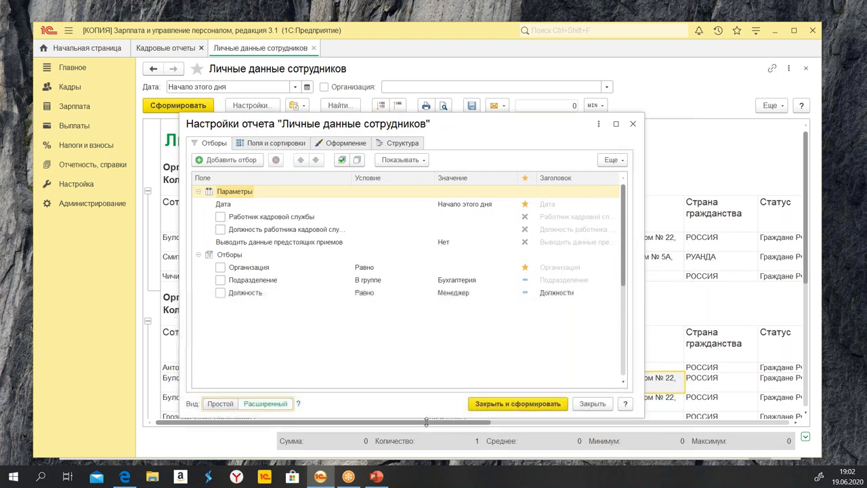
pyautogui.moveTo(436, 129); pyautogui.dragTo(432, 103)
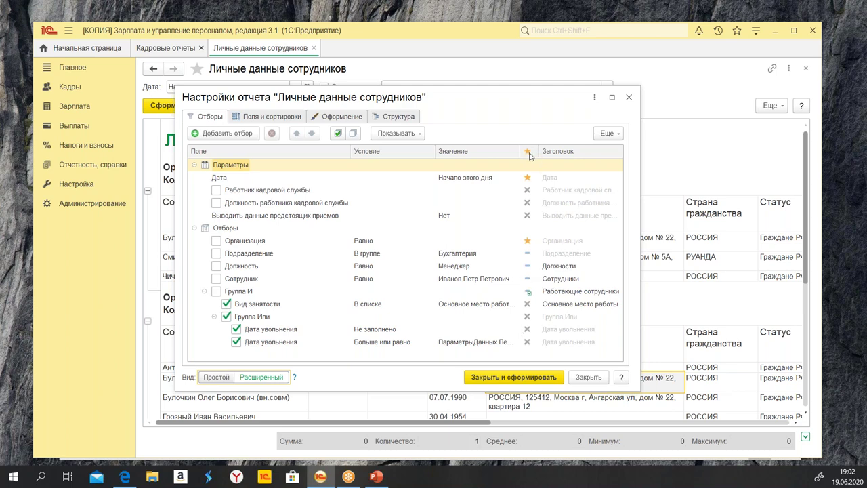
pyautogui.moveTo(521, 153); pyautogui.dragTo(499, 152)
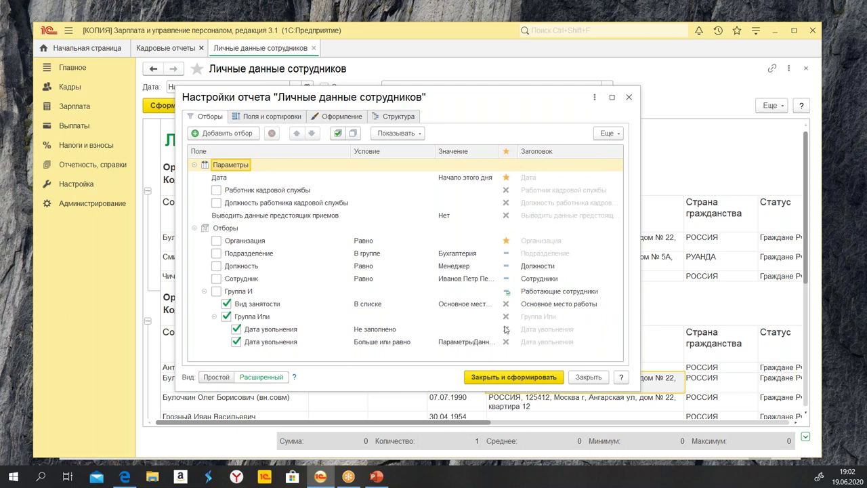
# Examine the display modes of the report's parameters and filters, including the options available for Должность
pyautogui.click(505, 241)
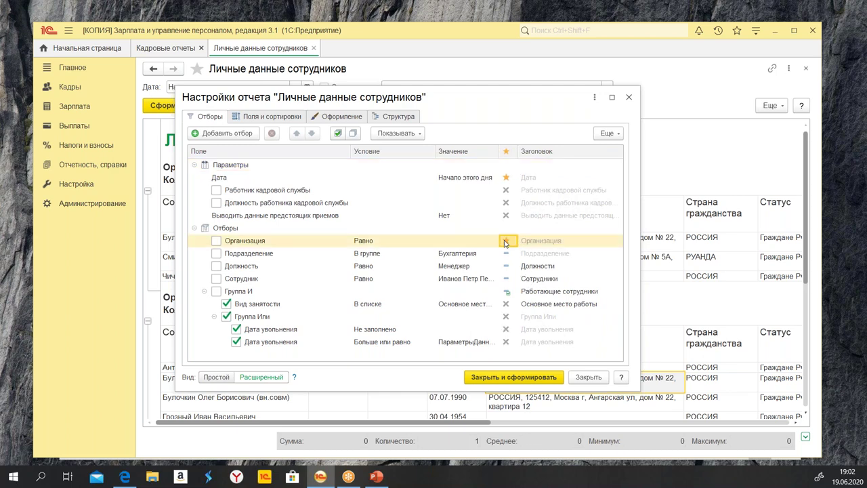
pyautogui.click(507, 255)
pyautogui.click(507, 267)
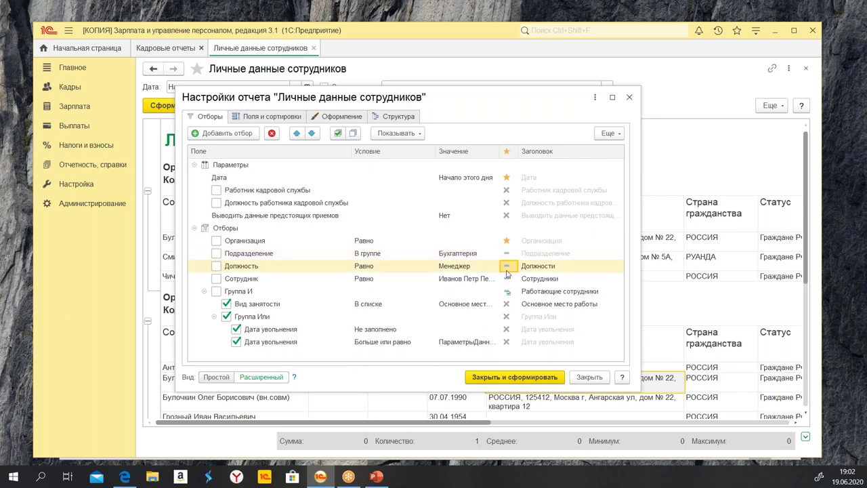
pyautogui.click(505, 279)
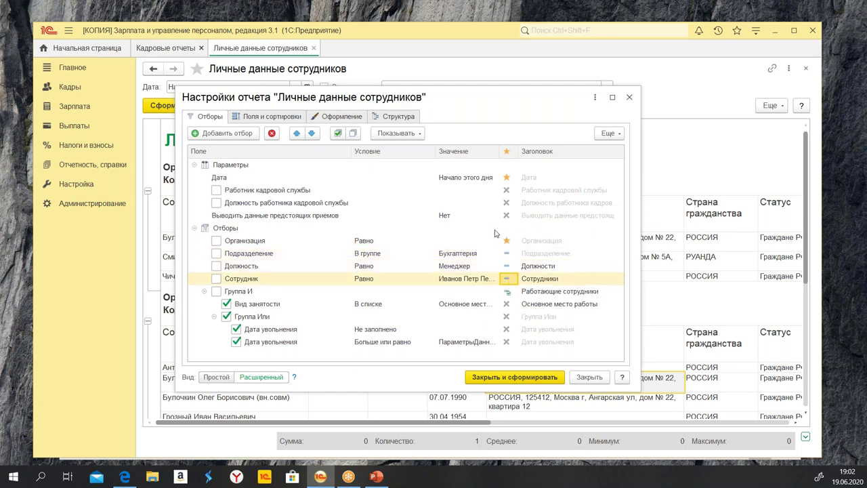
pyautogui.click(507, 266)
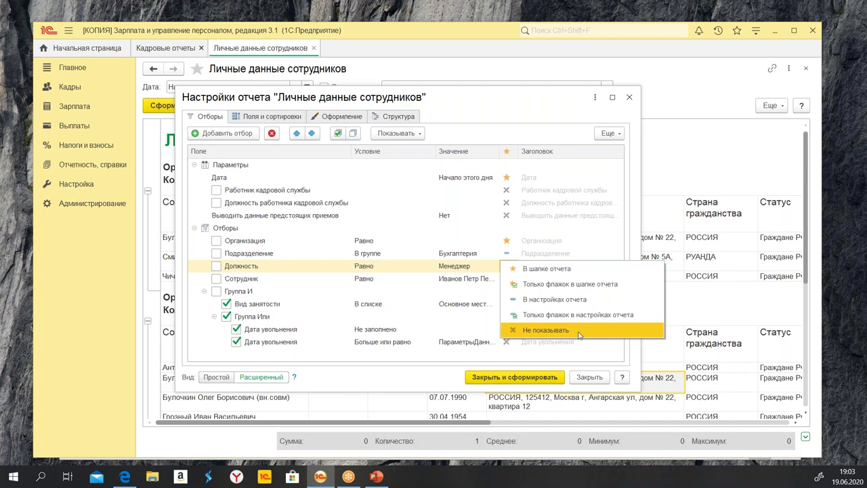
pyautogui.click(462, 207)
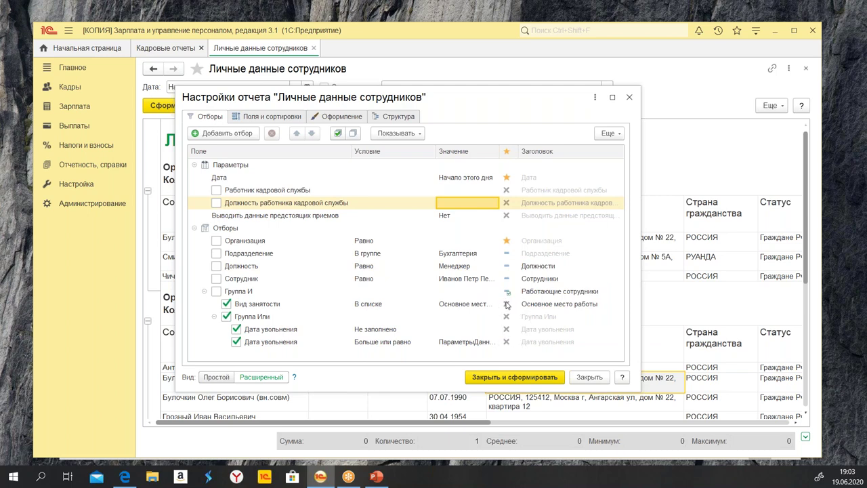
pyautogui.click(510, 193)
pyautogui.click(507, 204)
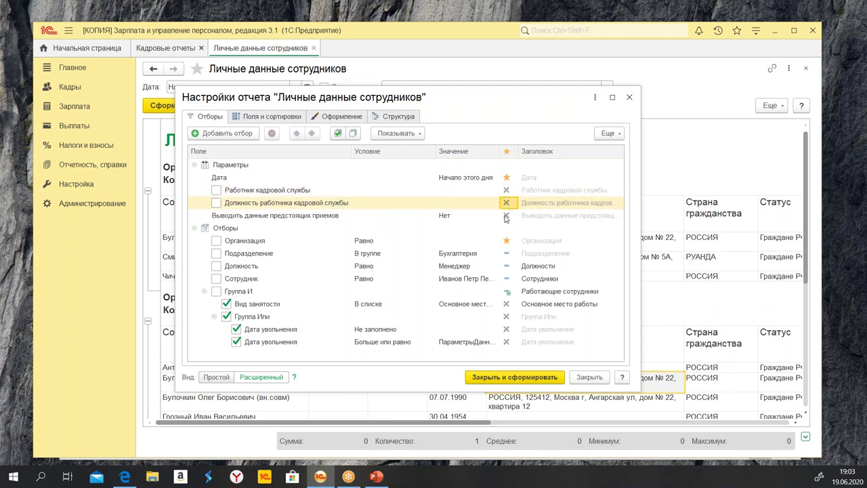
pyautogui.click(508, 228)
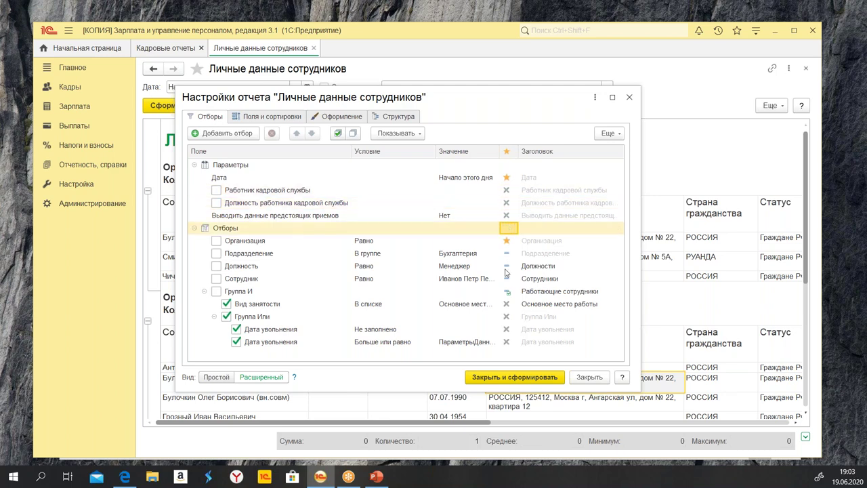
pyautogui.click(507, 316)
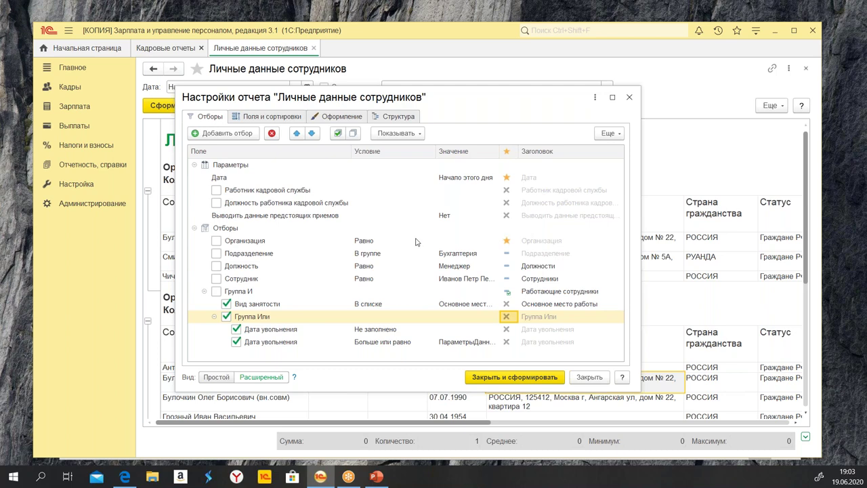
# Set the display mode of the Организация filter to В настройках отчета and regenerate the report
pyautogui.click(321, 242)
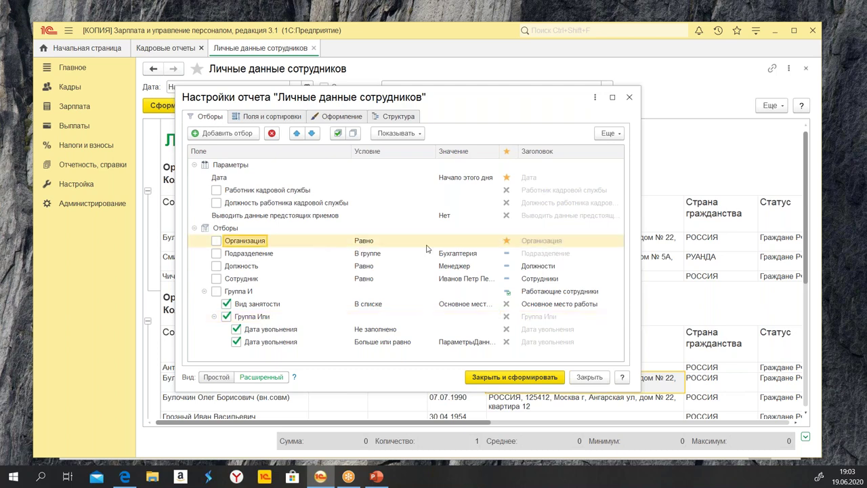
pyautogui.click(507, 242)
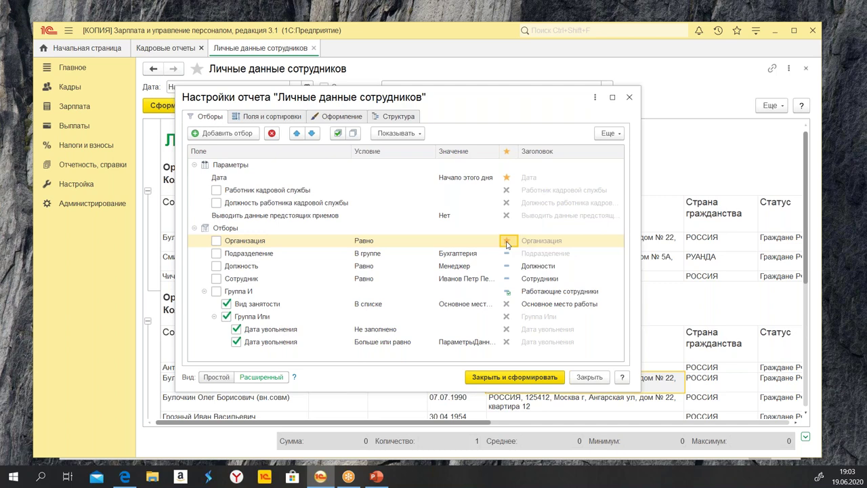
pyautogui.click(507, 242)
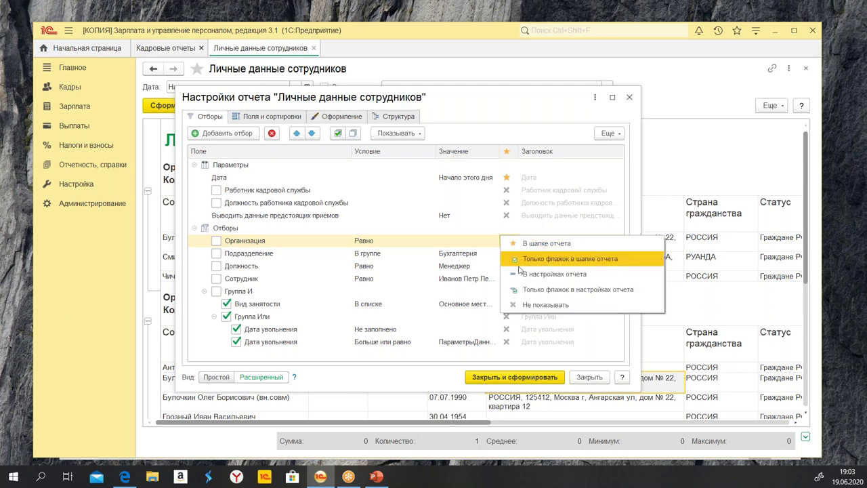
pyautogui.press('Escape')
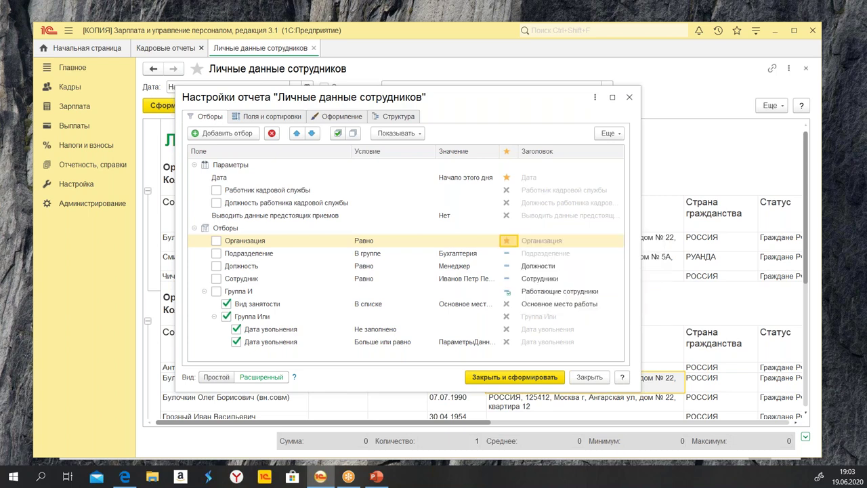
pyautogui.click(527, 379)
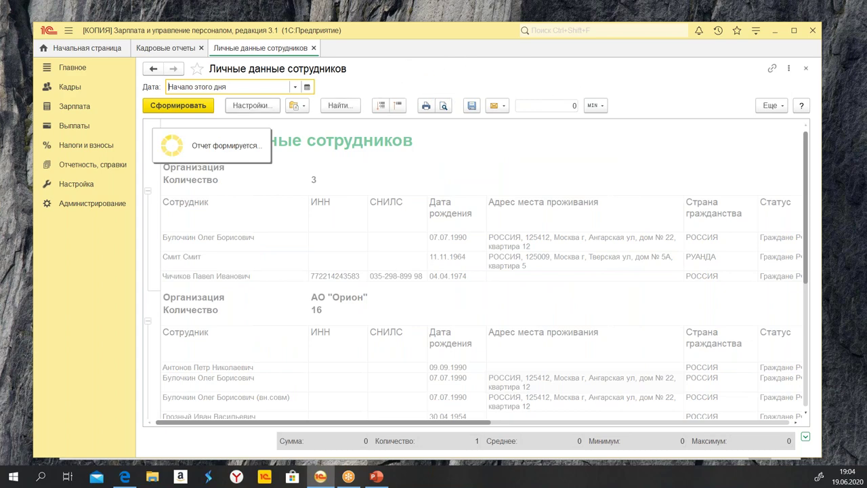
# Examine the Организация filter in the report settings in the Расширенный view and its value choices in the Простой view
pyautogui.click(244, 106)
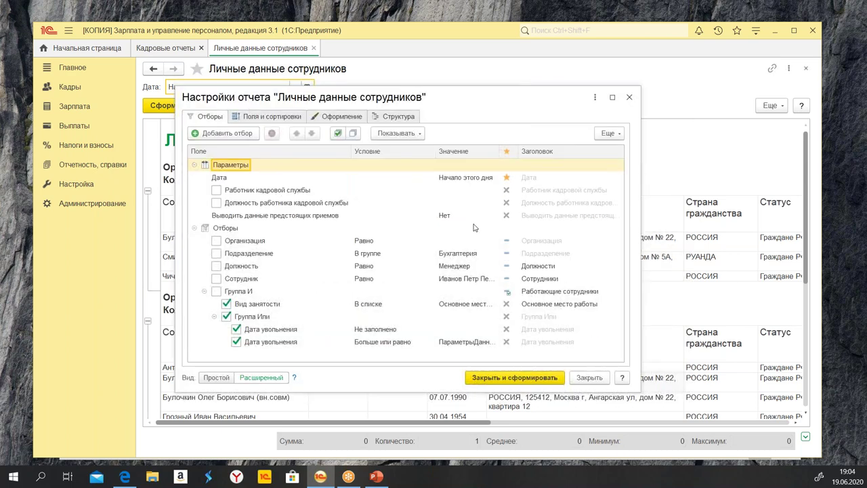
pyautogui.click(451, 240)
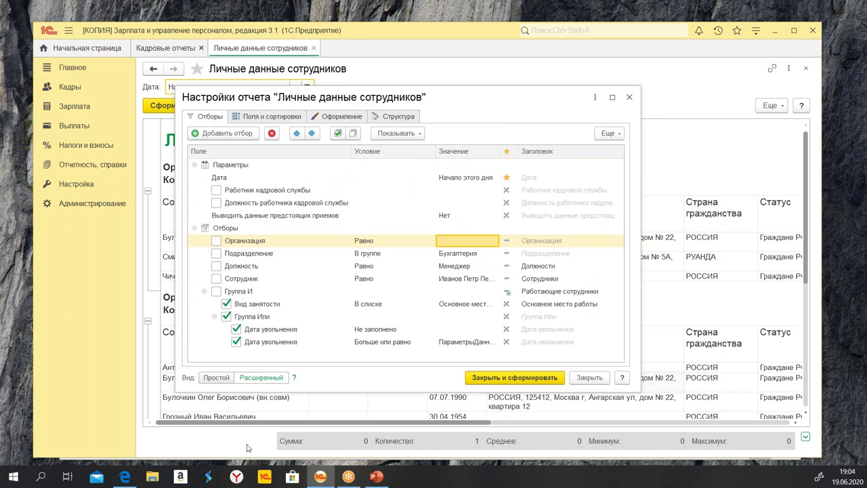
pyautogui.click(215, 378)
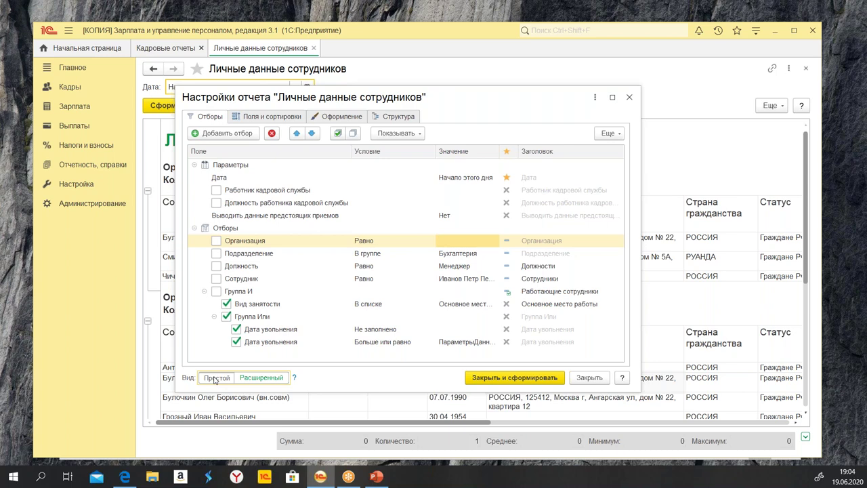
pyautogui.click(214, 378)
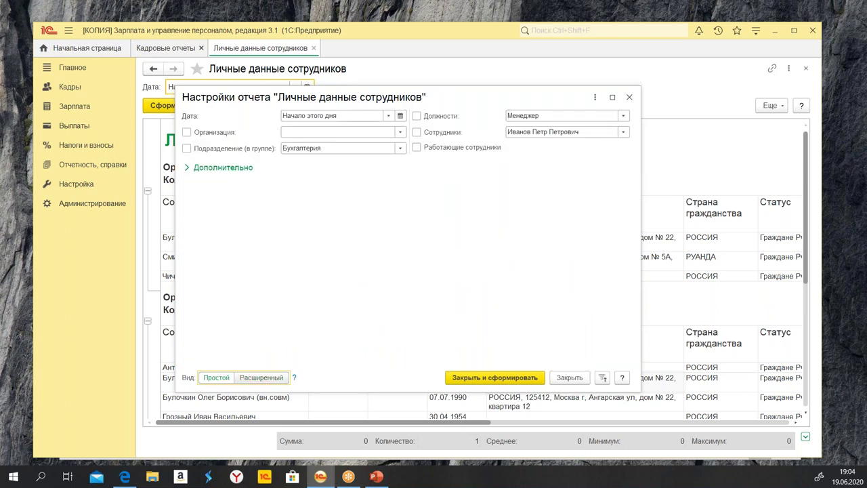
pyautogui.click(401, 132)
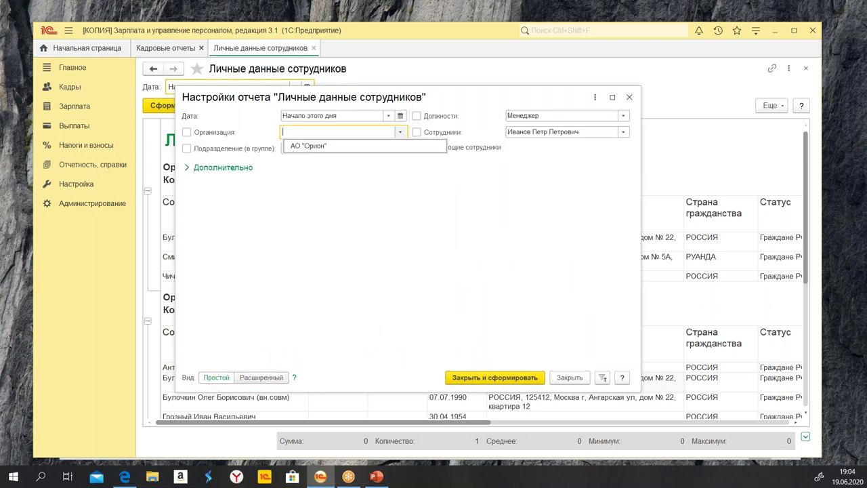
pyautogui.press('Escape')
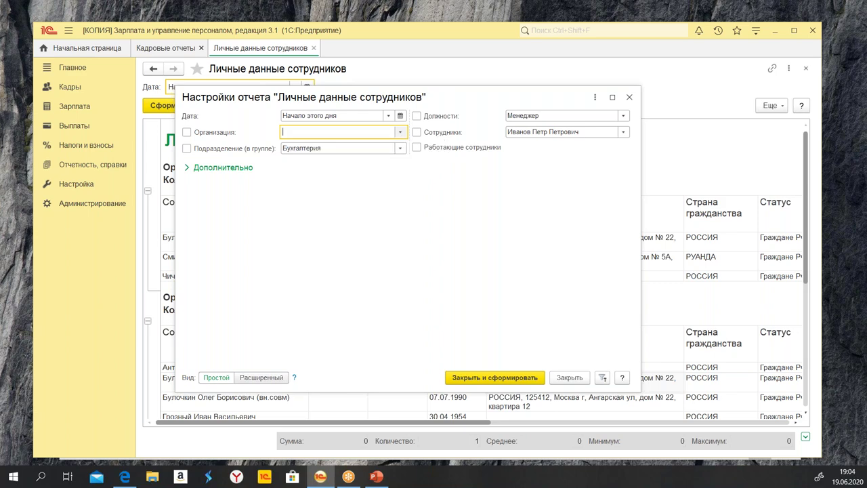
# In the Расширенный view, set the Должность and Сотрудник filters to display В шапке отчета and regenerate the report
pyautogui.click(265, 379)
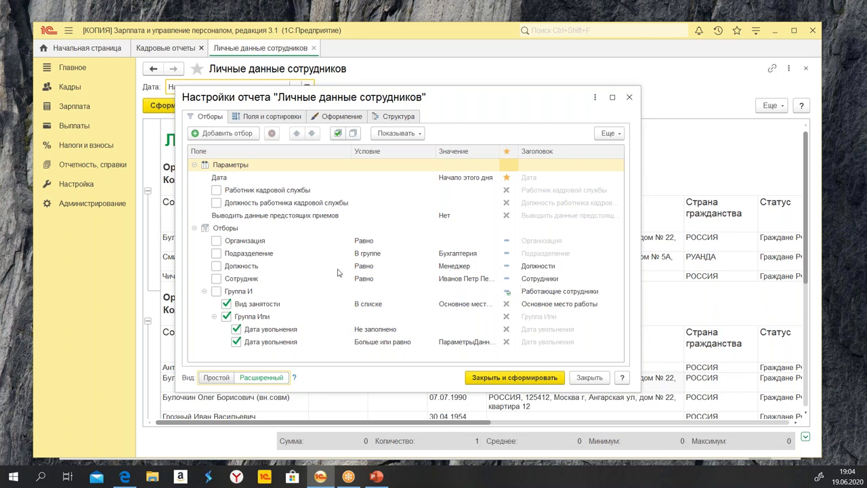
pyautogui.click(507, 266)
pyautogui.click(507, 266)
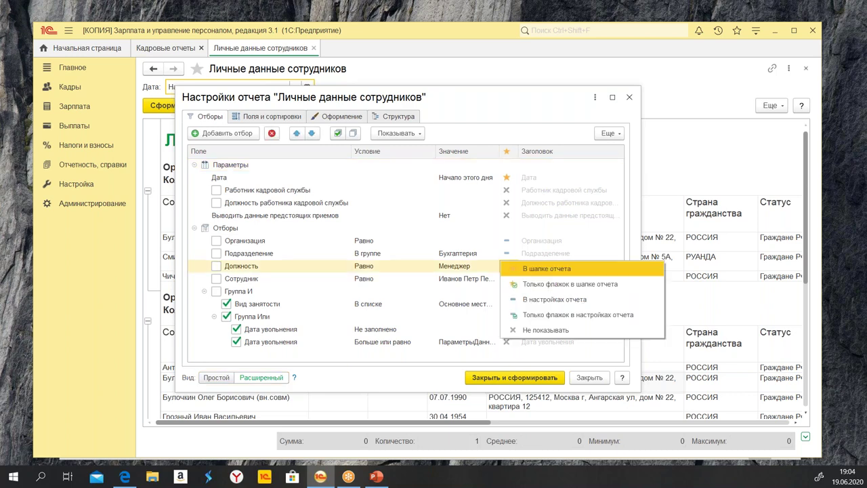
pyautogui.click(573, 269)
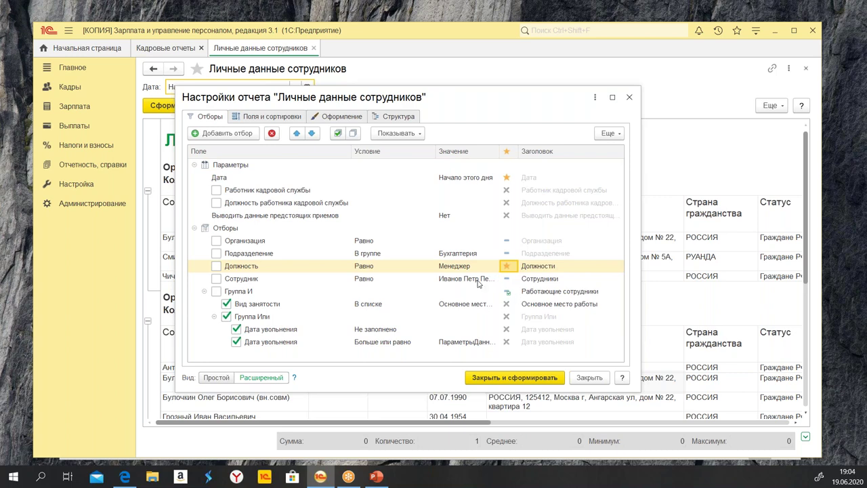
pyautogui.click(506, 280)
pyautogui.click(507, 279)
pyautogui.click(573, 281)
pyautogui.click(508, 377)
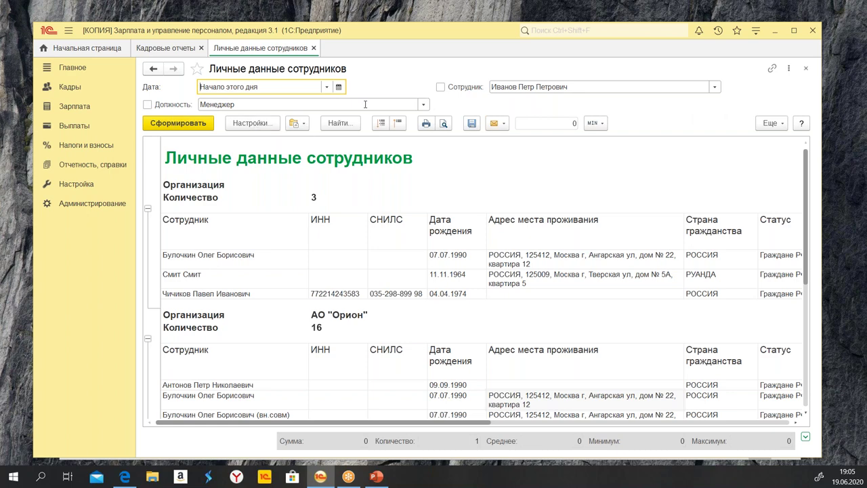
# Enable the Должность filter and generate the report for Менеджер, followed by Бухгалтер
pyautogui.click(148, 105)
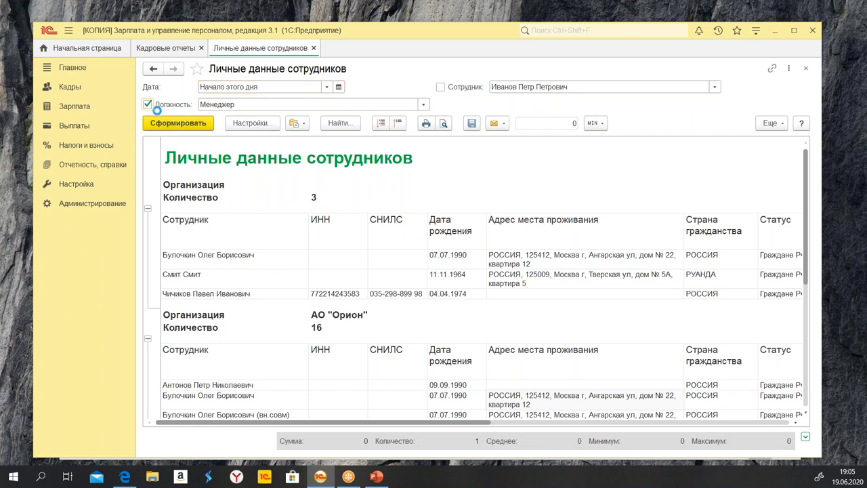
pyautogui.click(174, 123)
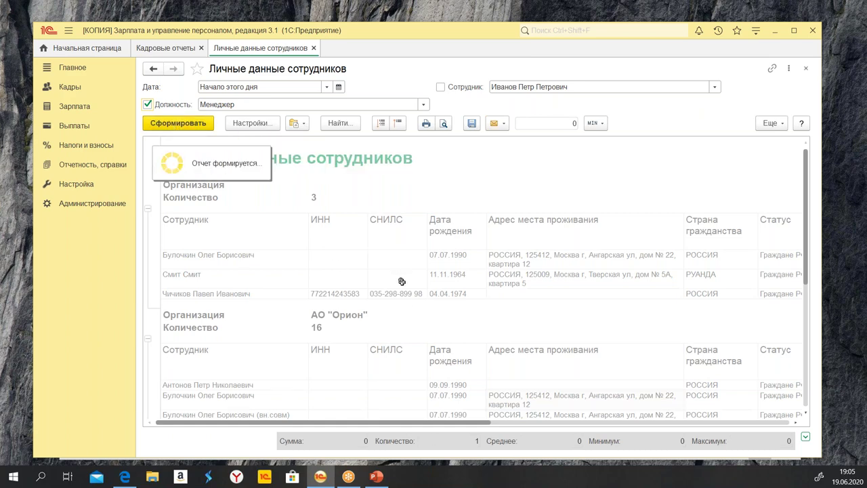
pyautogui.click(422, 104)
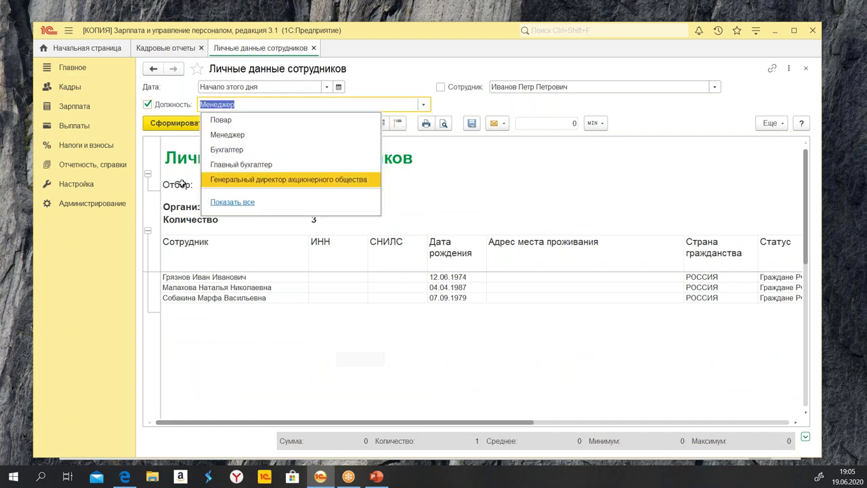
pyautogui.click(246, 151)
pyautogui.click(176, 122)
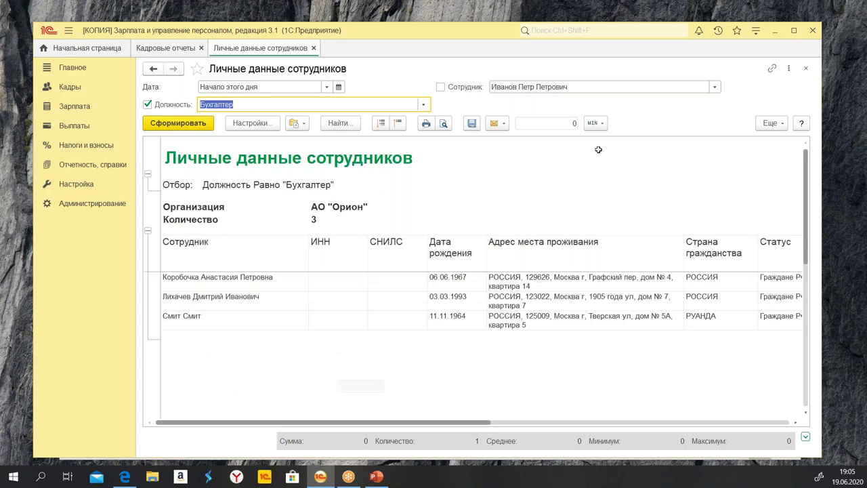
# Check the Сотрудник filter's value choices and disable the Должность filter in the report header
pyautogui.click(716, 87)
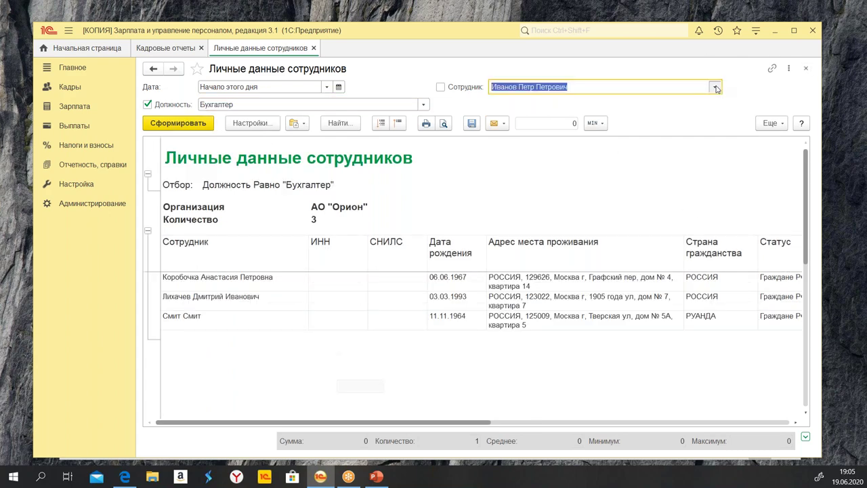
pyautogui.click(717, 89)
pyautogui.click(147, 105)
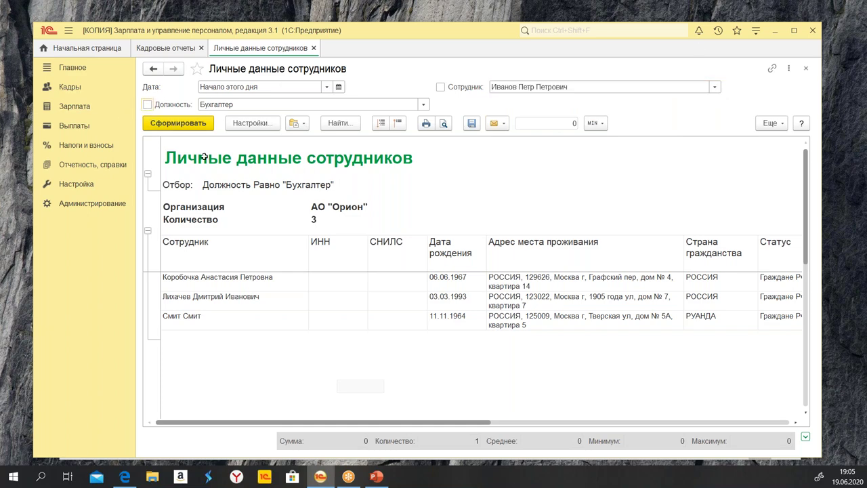
# In the report settings, set the display mode of the Подразделение and Организация filters to В шапке отчета
pyautogui.click(260, 123)
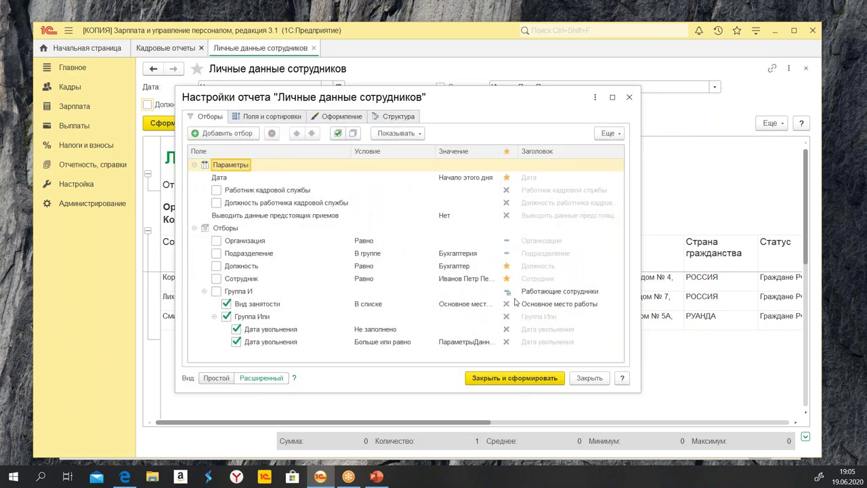
pyautogui.click(508, 254)
pyautogui.click(508, 254)
pyautogui.click(528, 257)
pyautogui.click(506, 241)
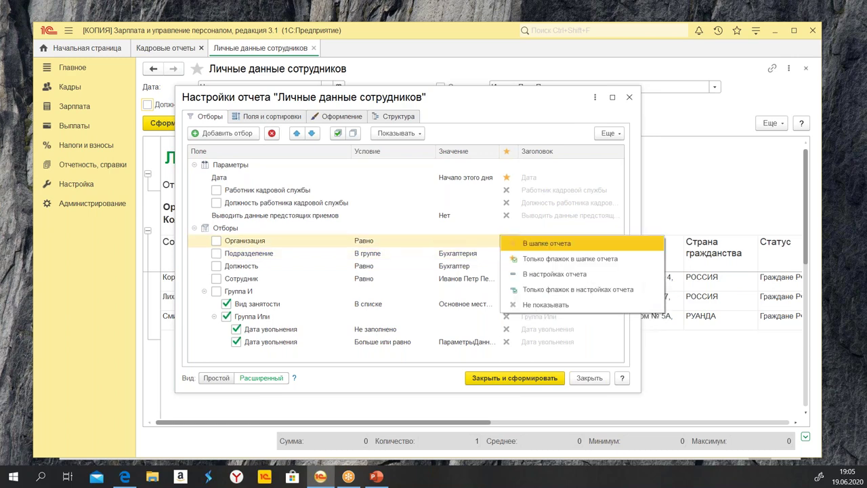
pyautogui.click(559, 243)
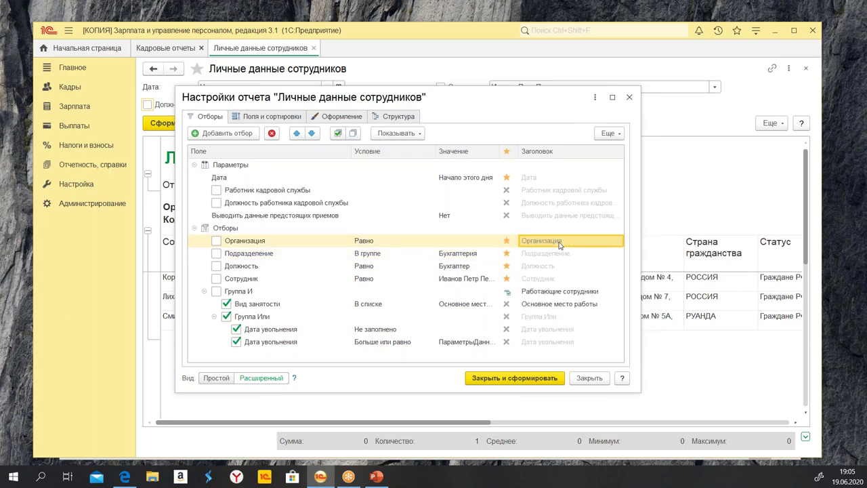
# Set the display mode of Группа И and Вид занятости to В шапке отчета and regenerate the report
pyautogui.click(507, 290)
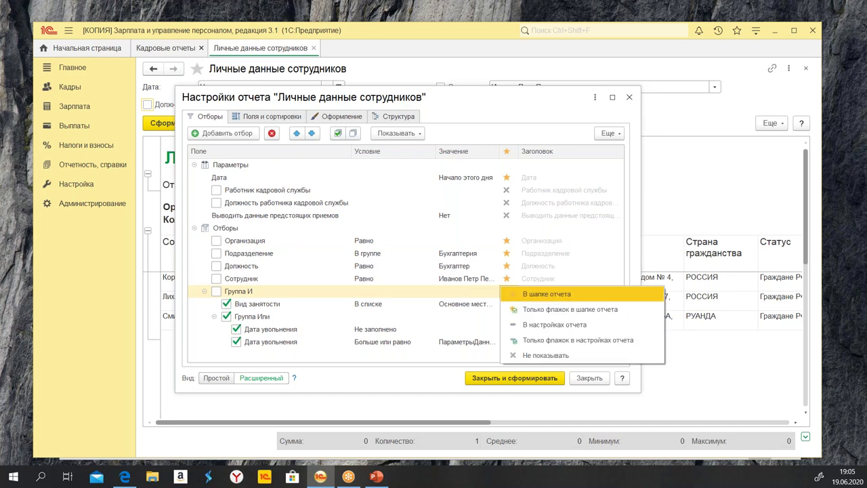
pyautogui.click(512, 312)
pyautogui.click(506, 303)
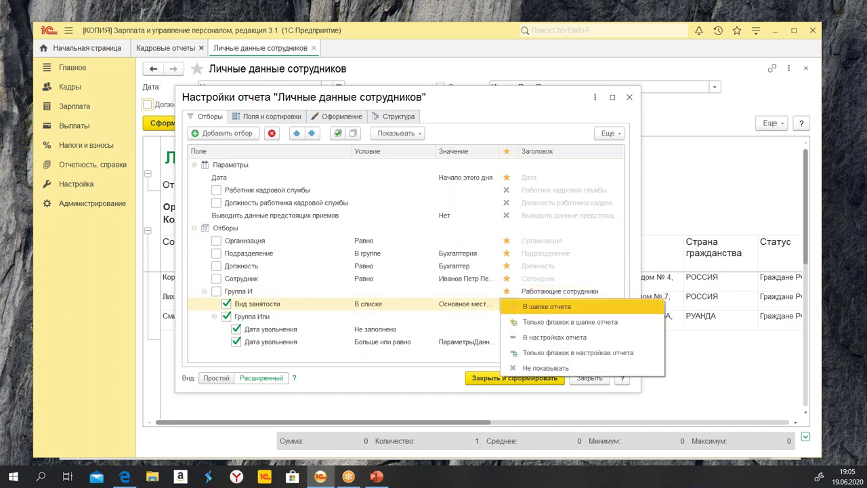
pyautogui.click(550, 310)
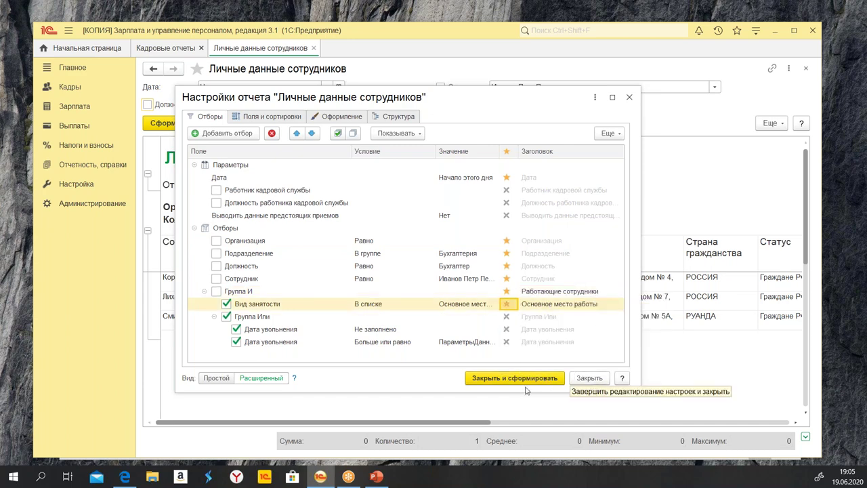
pyautogui.click(547, 384)
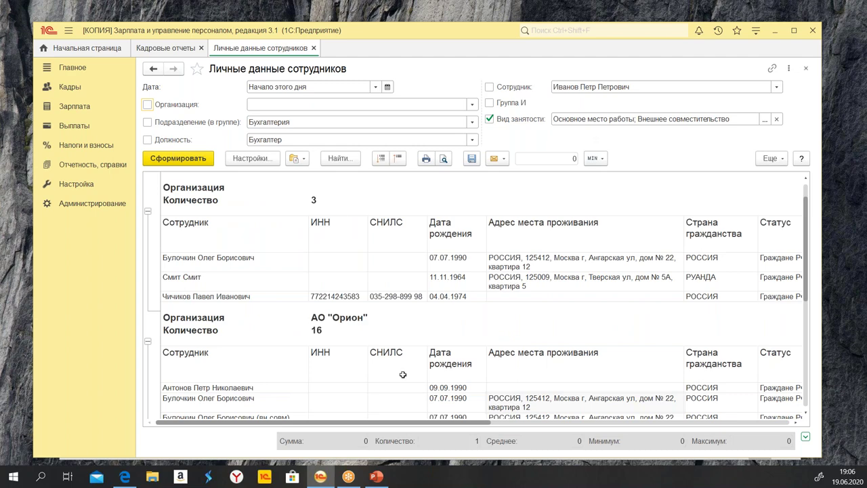
# Reopen the report settings and set the display mode of the Организация filter to Не показывать
pyautogui.click(249, 160)
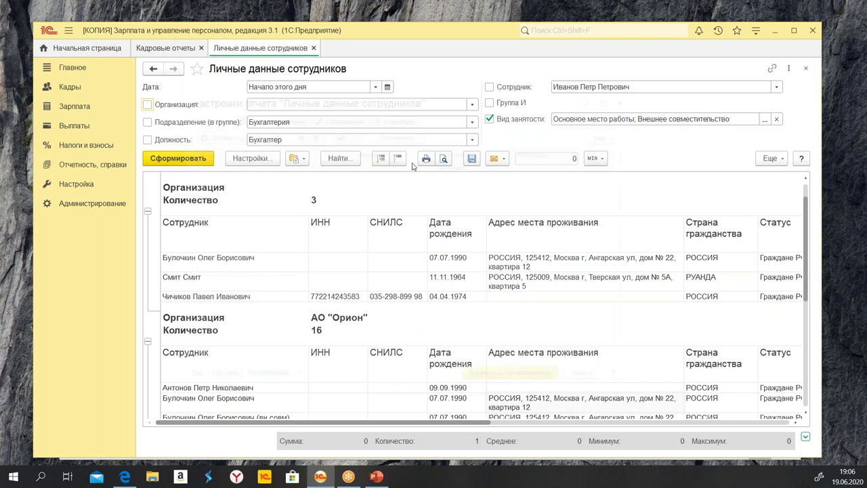
pyautogui.click(609, 133)
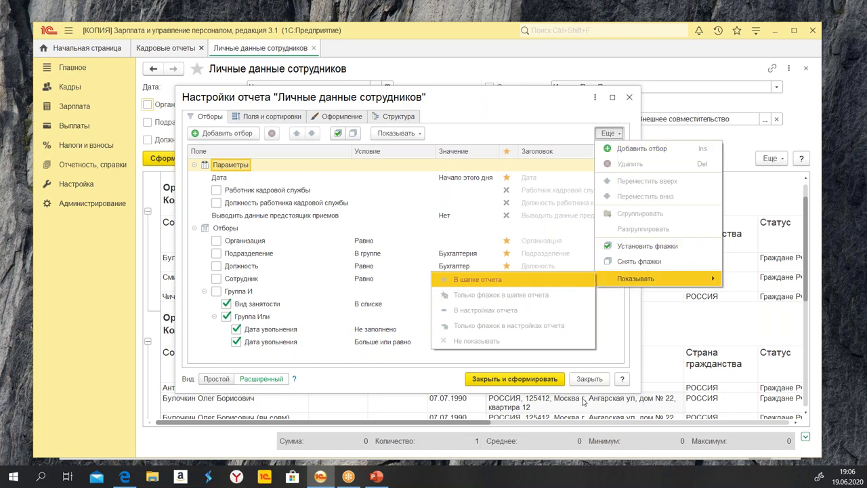
pyautogui.click(620, 319)
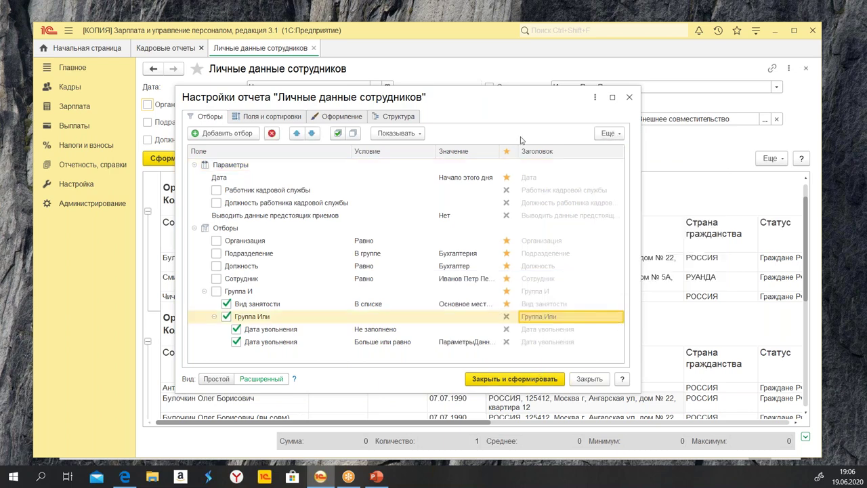
pyautogui.click(508, 243)
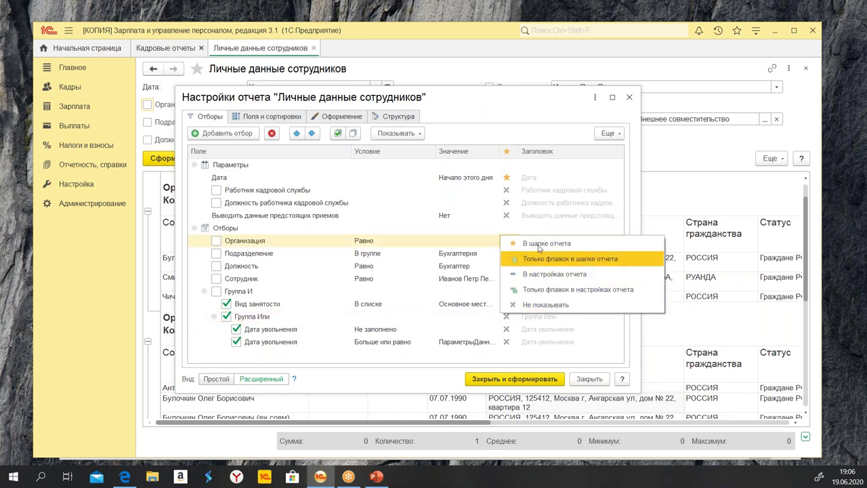
pyautogui.click(548, 305)
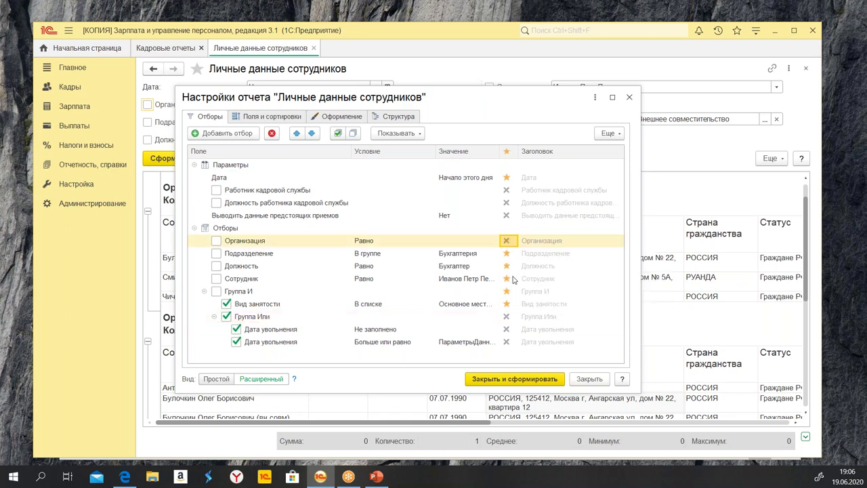
# Set the display mode of the Подразделение filter and Группа И to В настройках отчета
pyautogui.click(508, 253)
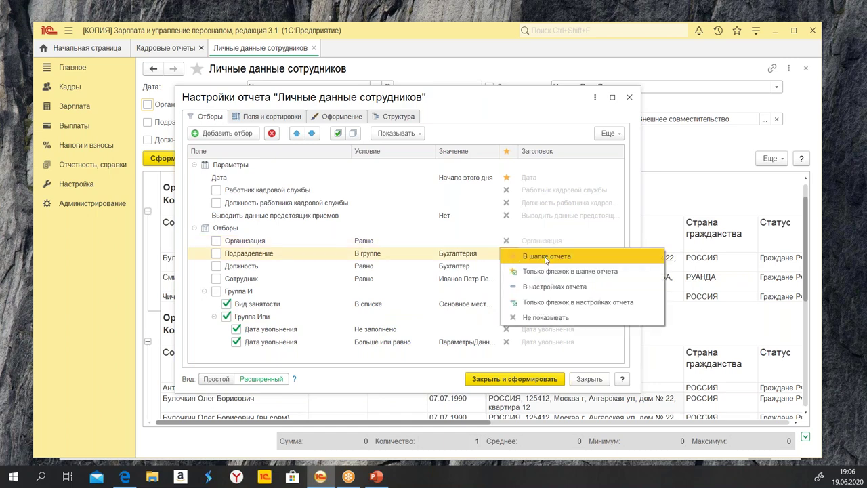
pyautogui.click(587, 288)
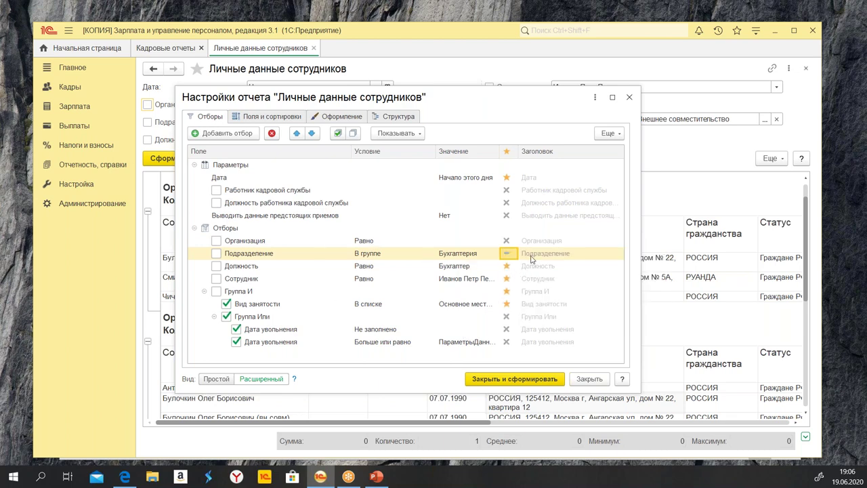
pyautogui.click(507, 291)
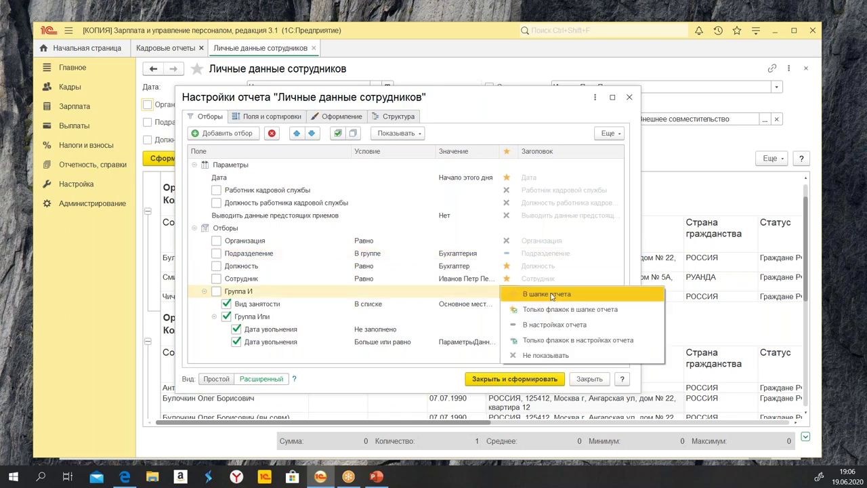
pyautogui.click(594, 328)
# Examine the commands for choosing a filter's display mode and reselect В шапке отчета for Вид занятости
pyautogui.click(609, 135)
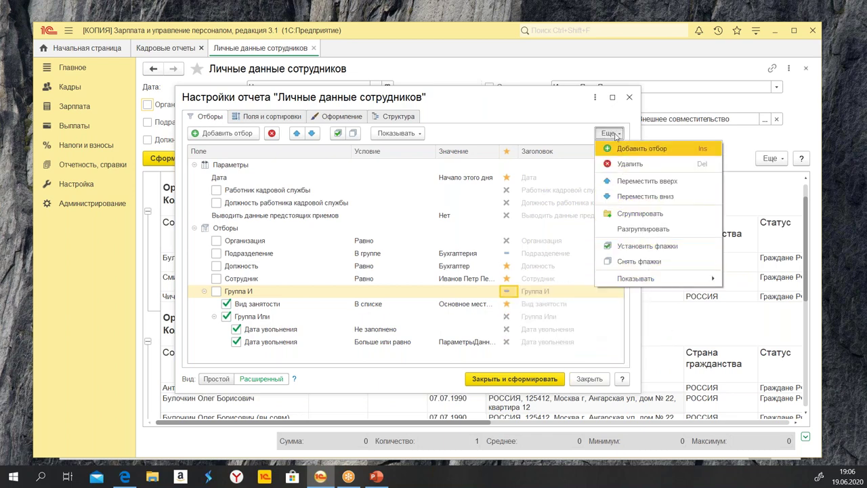
pyautogui.click(409, 134)
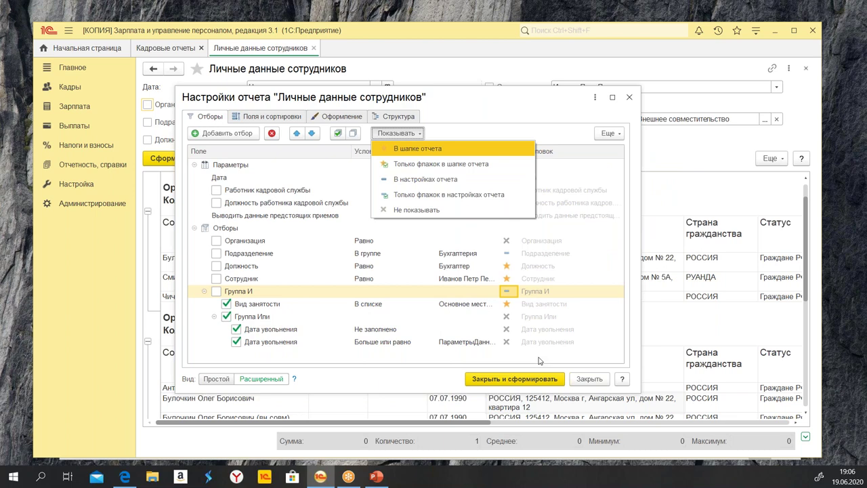
pyautogui.click(504, 306)
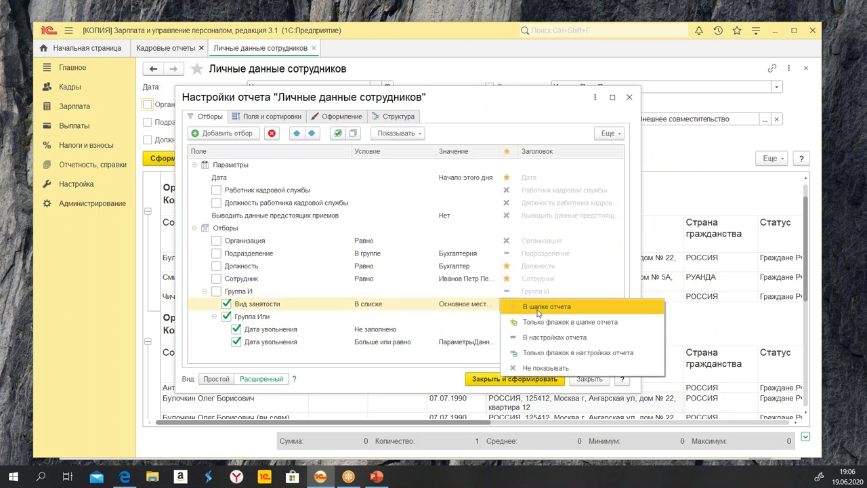
pyautogui.click(539, 309)
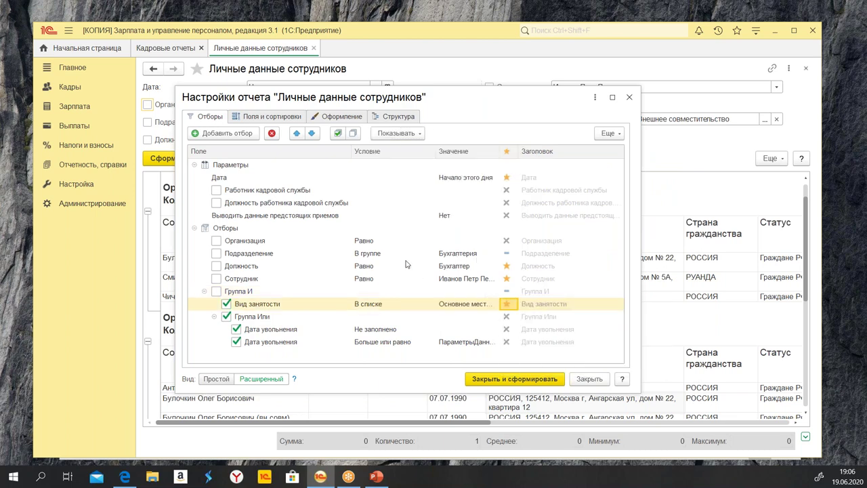
# Apply the filter display settings and regenerate the report
pyautogui.click(466, 284)
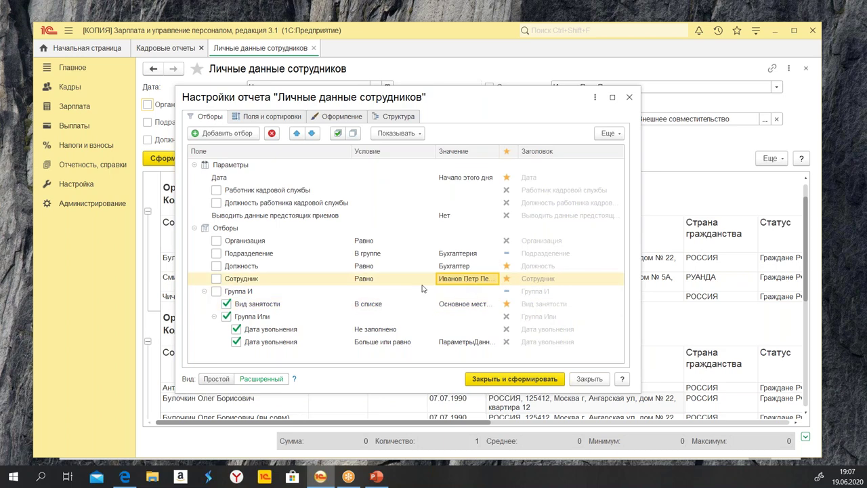
pyautogui.click(362, 266)
pyautogui.click(525, 383)
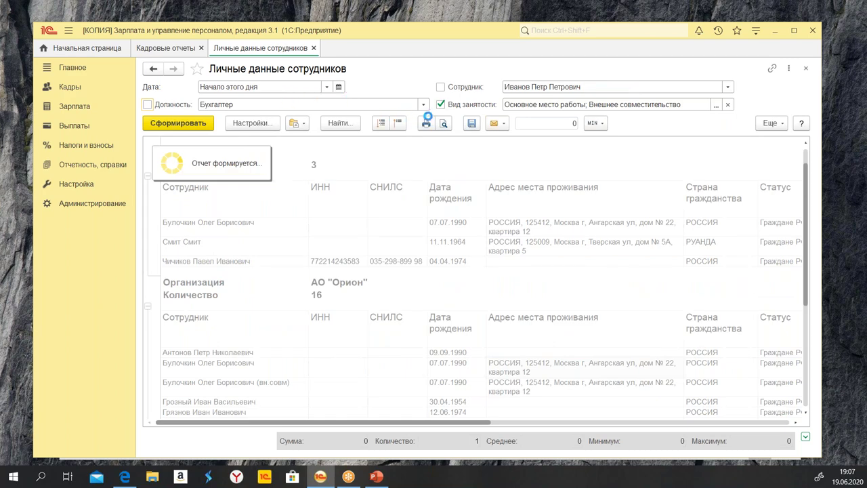
# View the full list of positions for the Должность filter and close it without choosing one
pyautogui.click(423, 104)
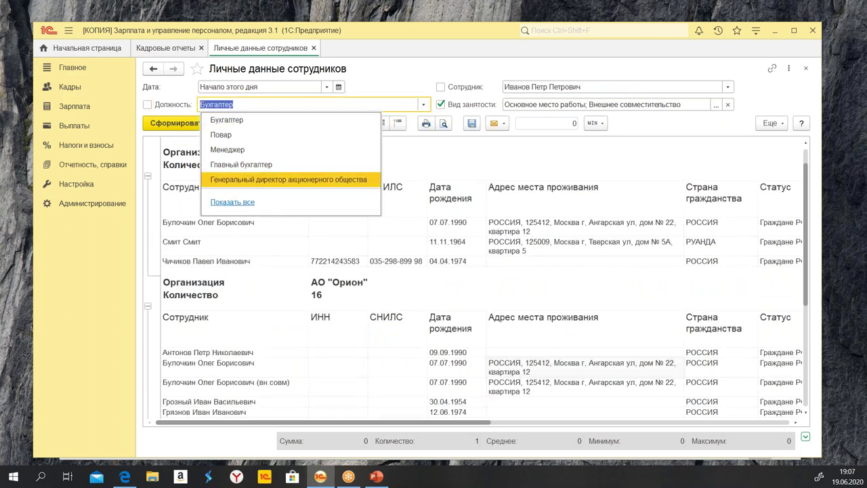
pyautogui.click(232, 202)
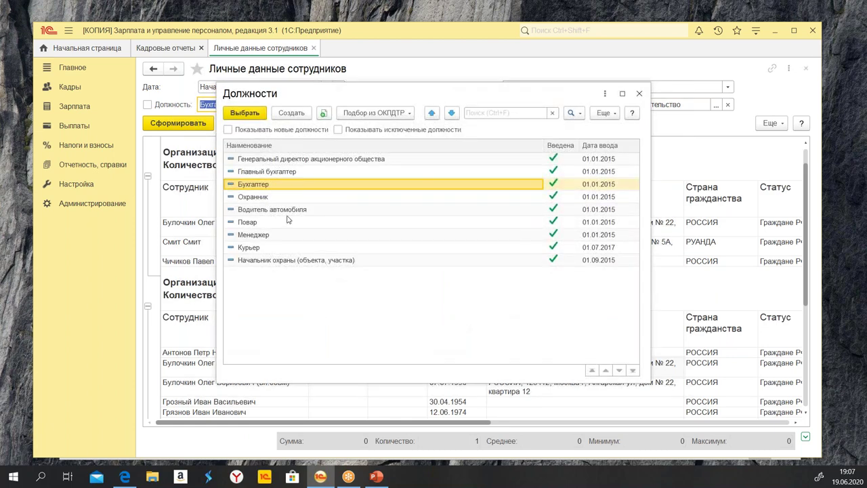
pyautogui.click(639, 94)
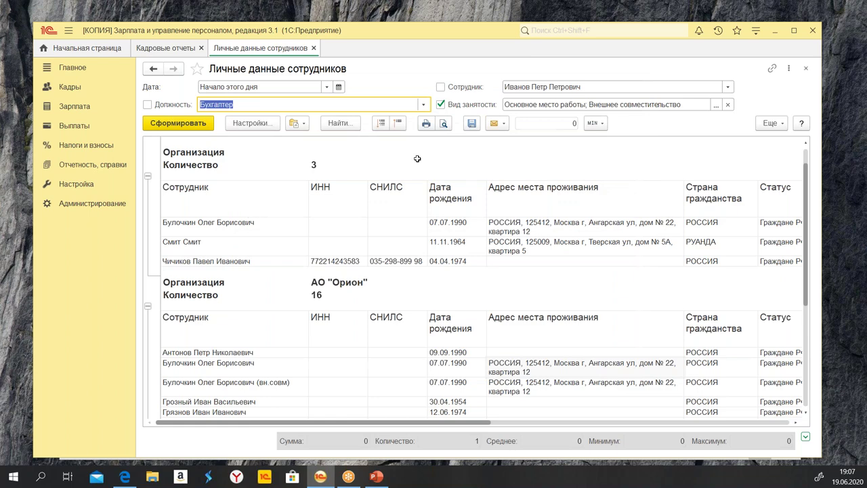
# Reopen the report settings, set the condition of the Должность filter to В списке, and regenerate the report
pyautogui.click(253, 123)
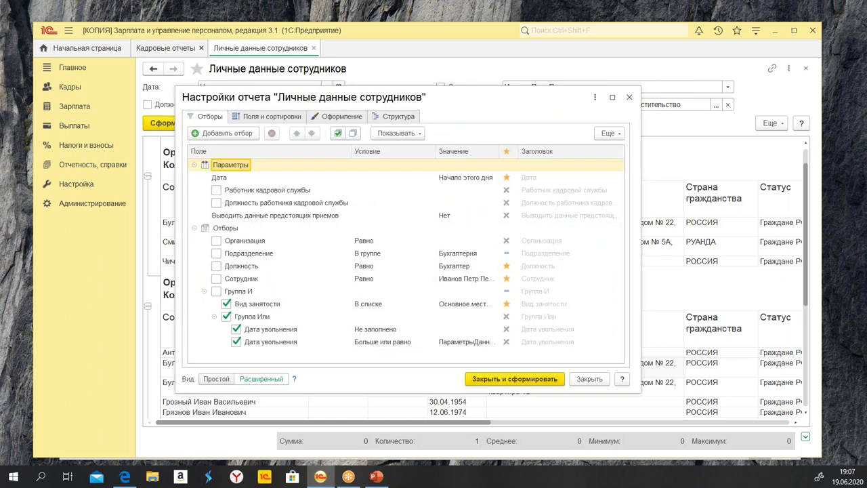
pyautogui.click(256, 280)
pyautogui.click(406, 278)
pyautogui.click(448, 279)
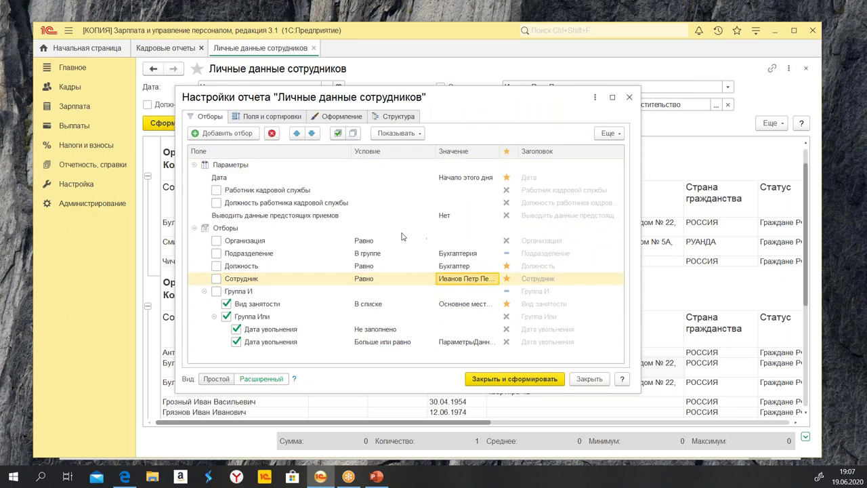
pyautogui.click(253, 270)
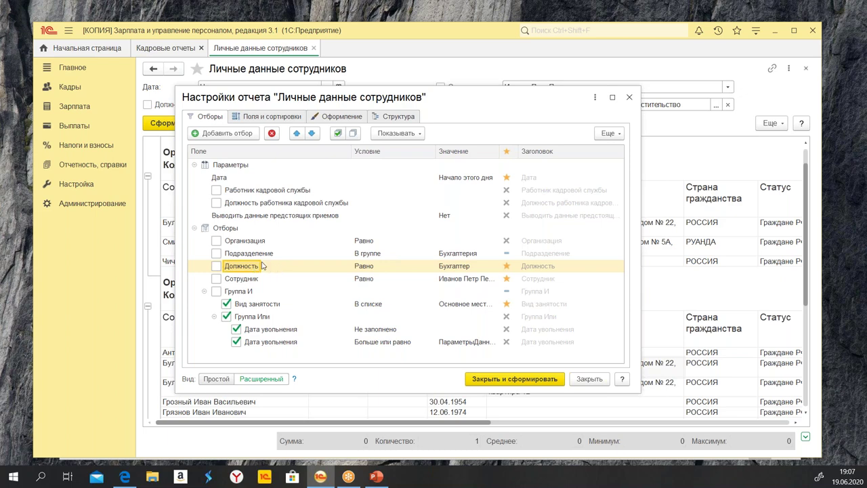
pyautogui.click(375, 271)
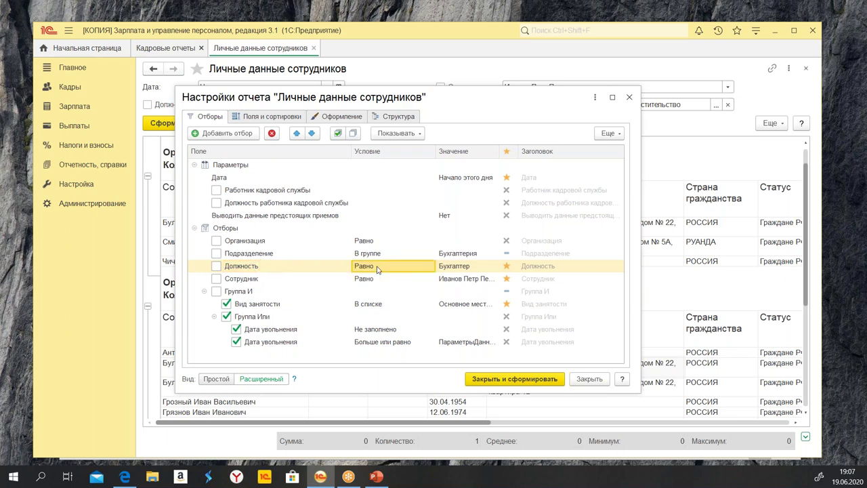
pyautogui.click(381, 269)
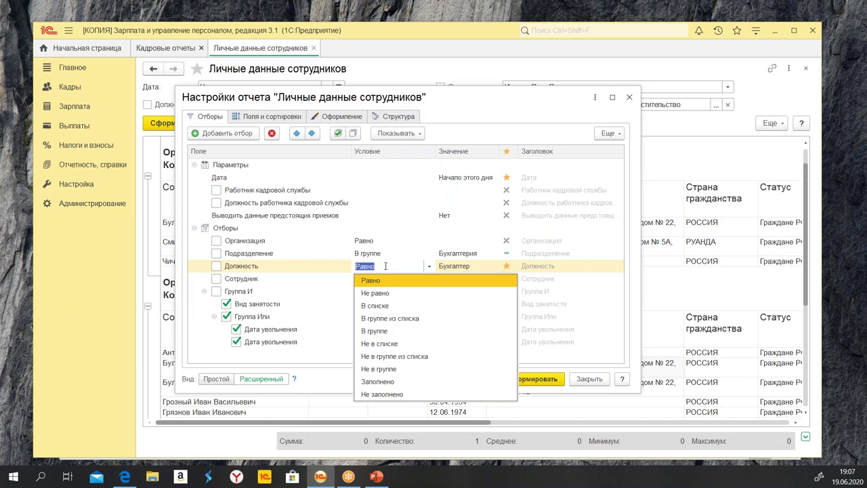
pyautogui.click(407, 309)
pyautogui.click(409, 281)
pyautogui.click(399, 265)
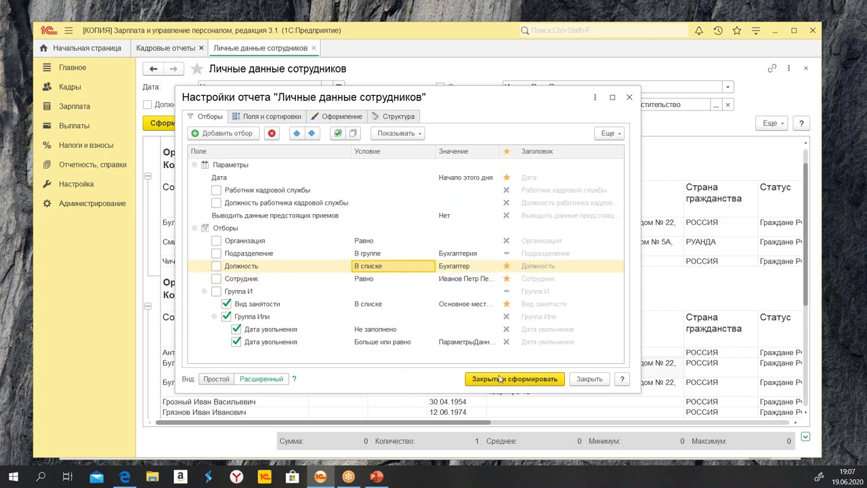
pyautogui.click(496, 379)
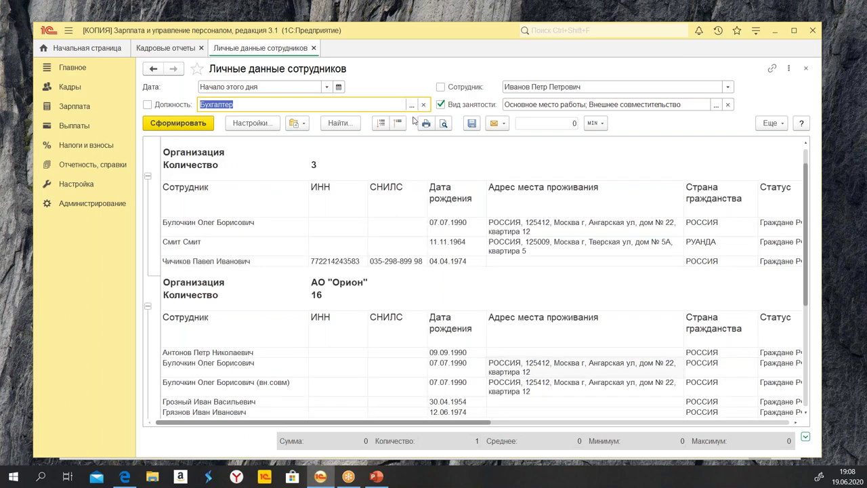
# Add Охранник, Водитель автомобиля and Курьер to the value list of the Должность filter
pyautogui.click(411, 106)
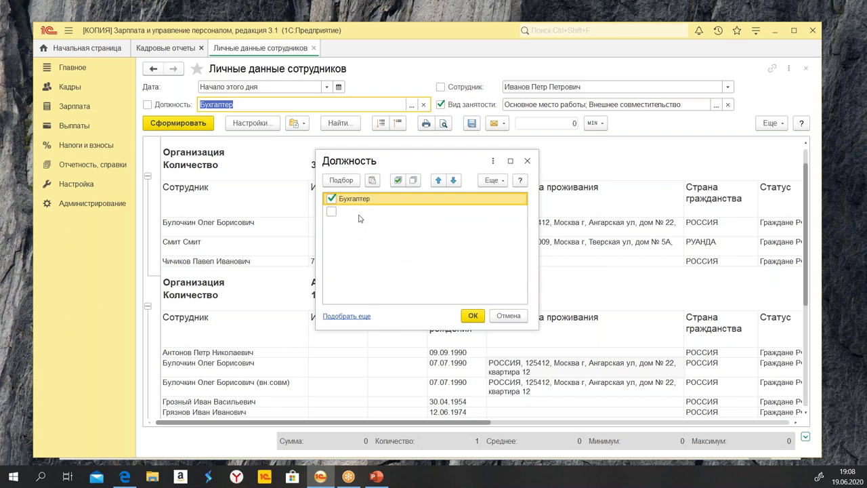
pyautogui.rightClick(359, 216)
pyautogui.click(411, 221)
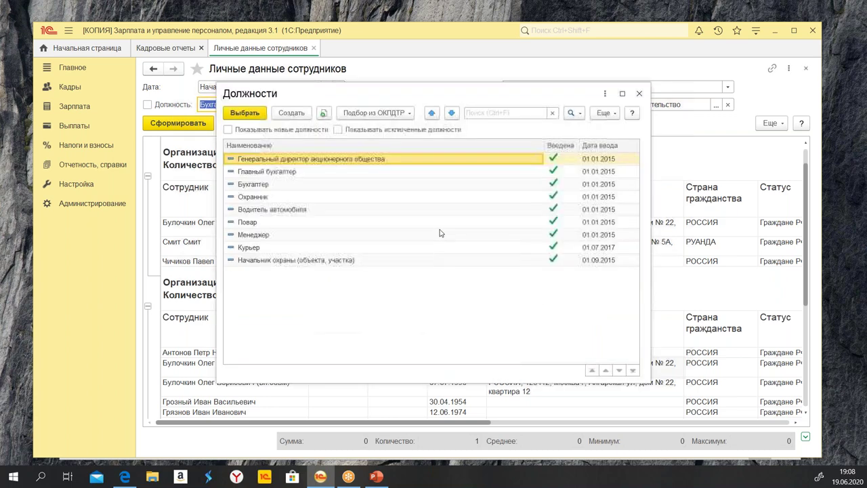
pyautogui.click(292, 198)
pyautogui.click(278, 210)
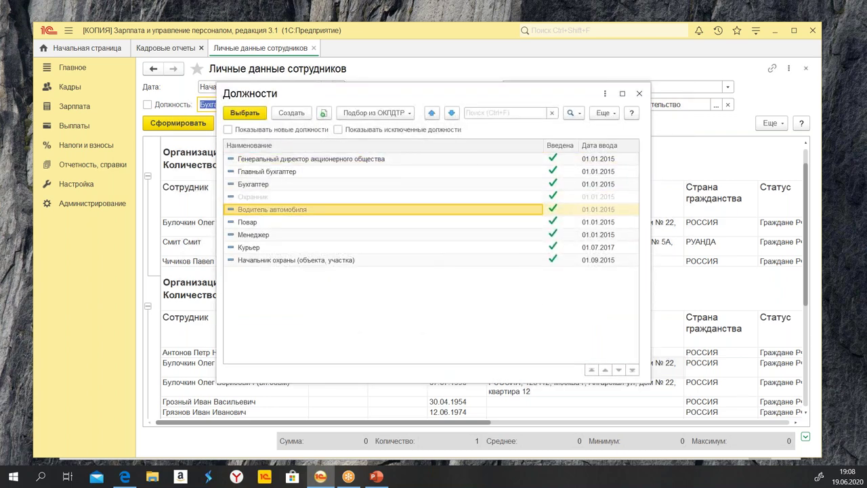
pyautogui.click(300, 248)
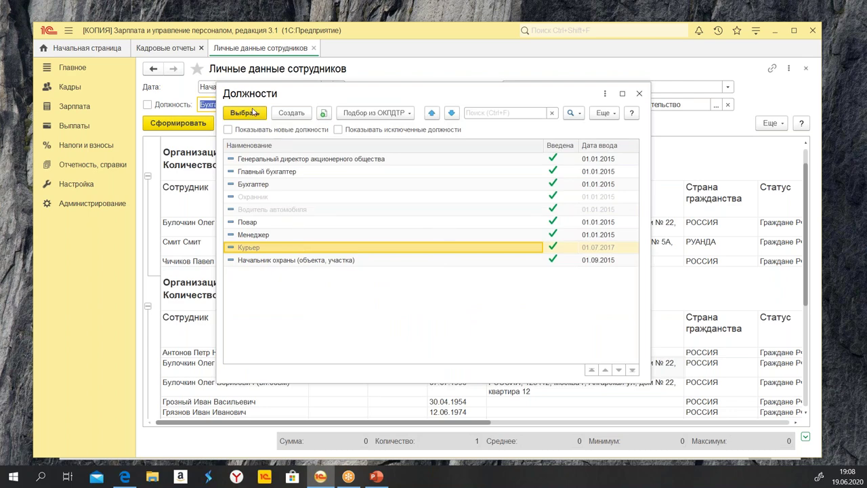
pyautogui.click(640, 95)
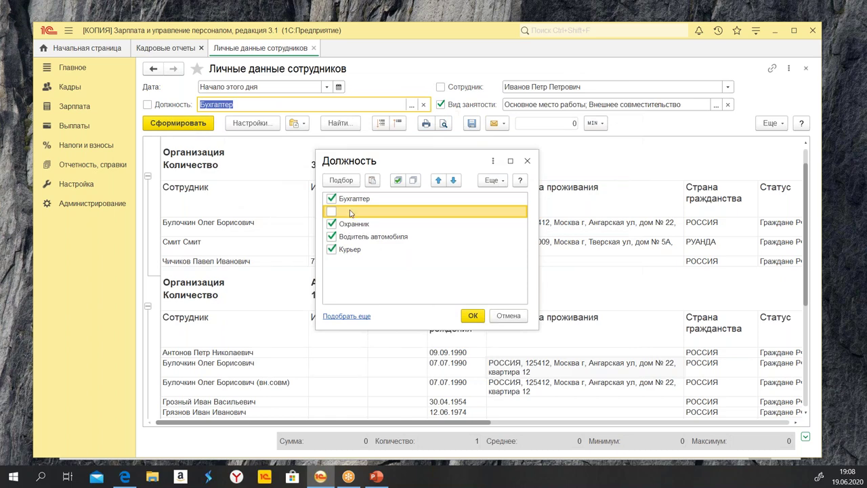
# Delete the empty row from the Должность value list, confirm the list and regenerate the report
pyautogui.rightClick(350, 214)
pyautogui.click(379, 266)
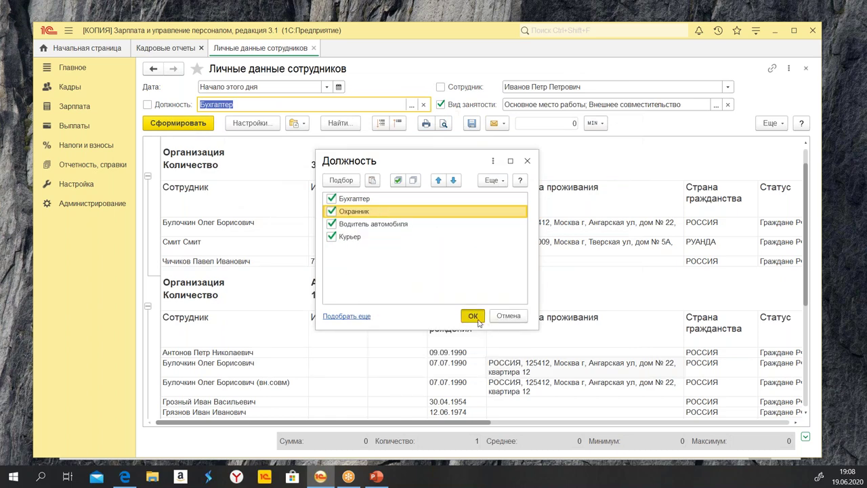
pyautogui.click(473, 316)
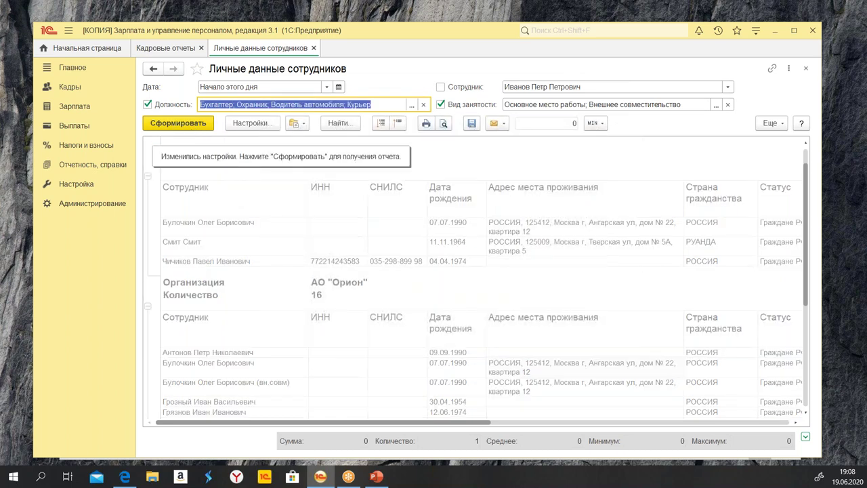
pyautogui.hotkey('ctrl', 'Return')
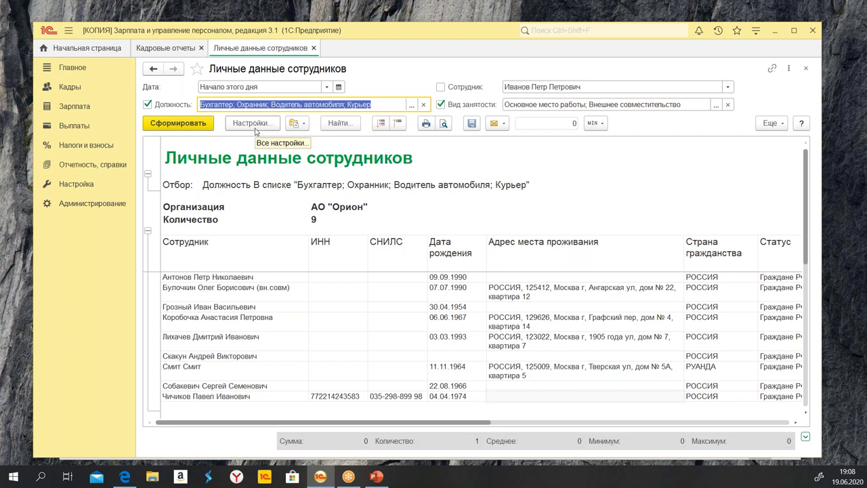
# Review the report's filter settings and its form element setup, closing both without changes
pyautogui.click(256, 127)
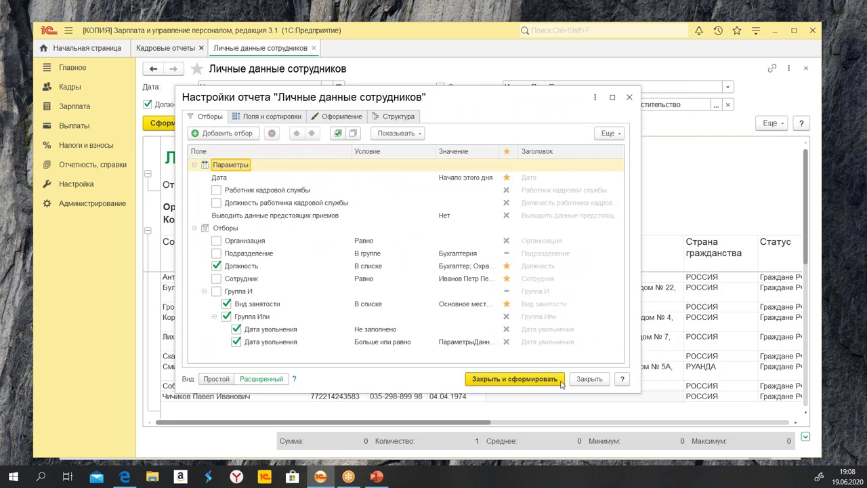
pyautogui.click(590, 379)
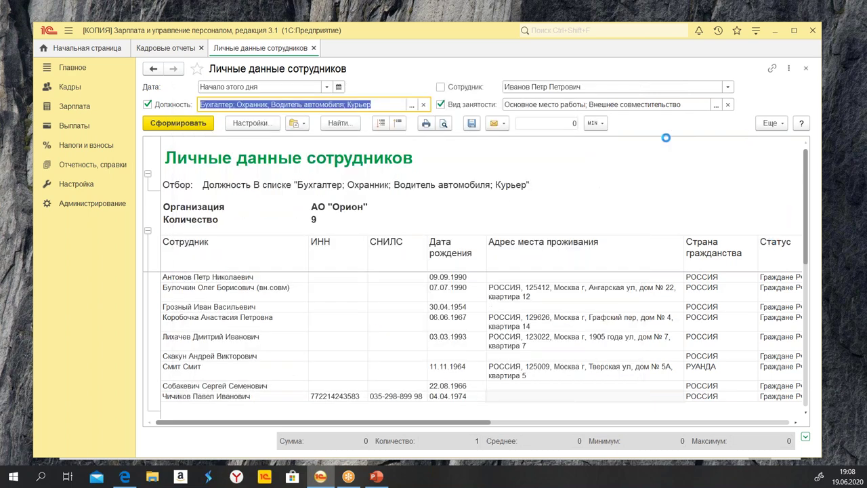
pyautogui.click(772, 125)
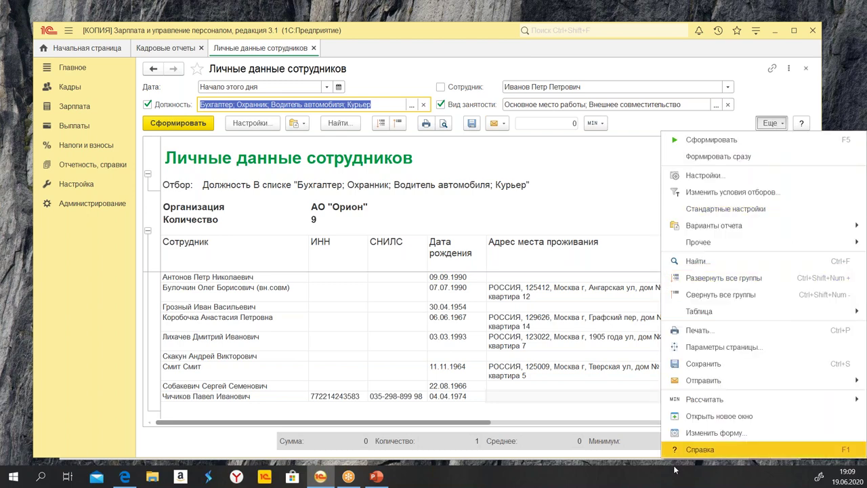
pyautogui.click(719, 432)
pyautogui.moveTo(397, 113); pyautogui.dragTo(399, 157)
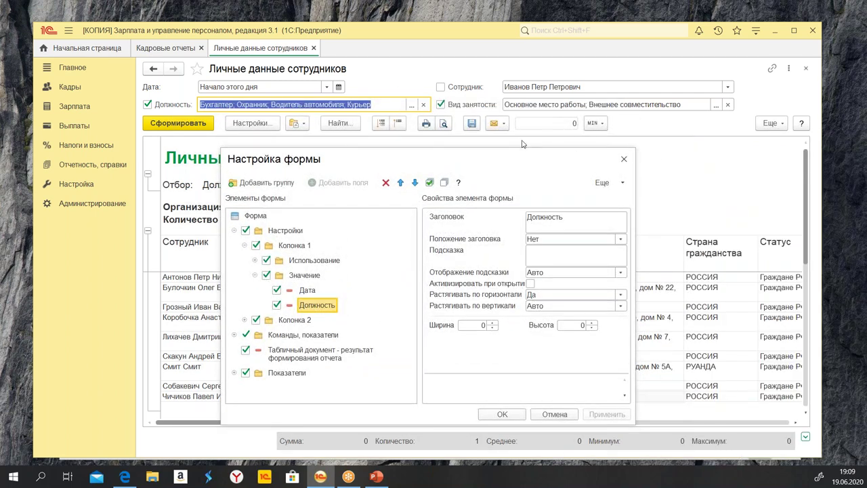
pyautogui.click(625, 161)
# Try display scales of 90% and 75% for the report window, settle on 111%, and check the enlarged report
pyautogui.click(757, 32)
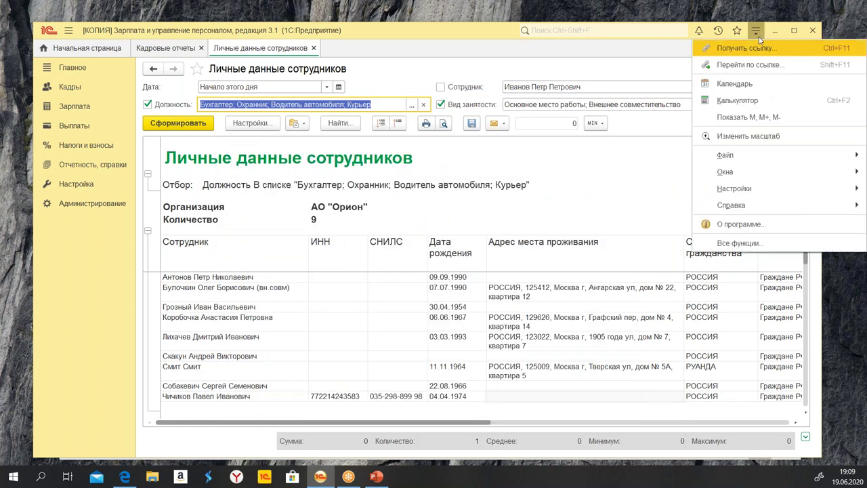
pyautogui.click(766, 138)
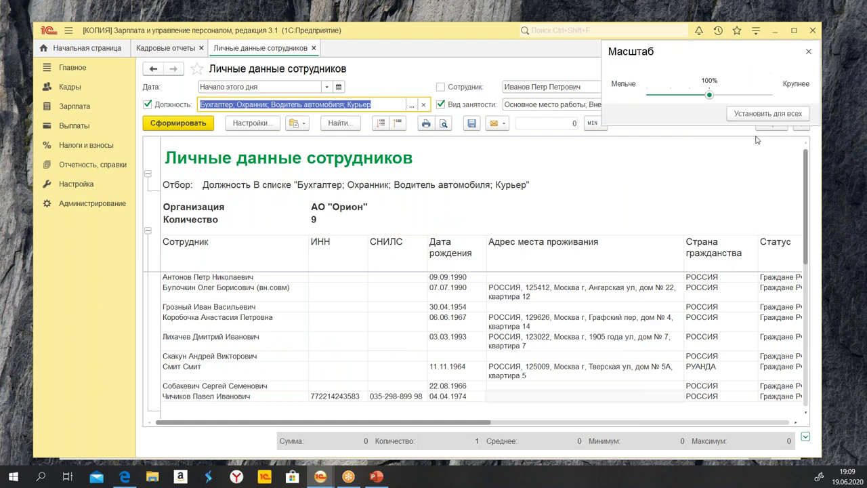
pyautogui.click(701, 97)
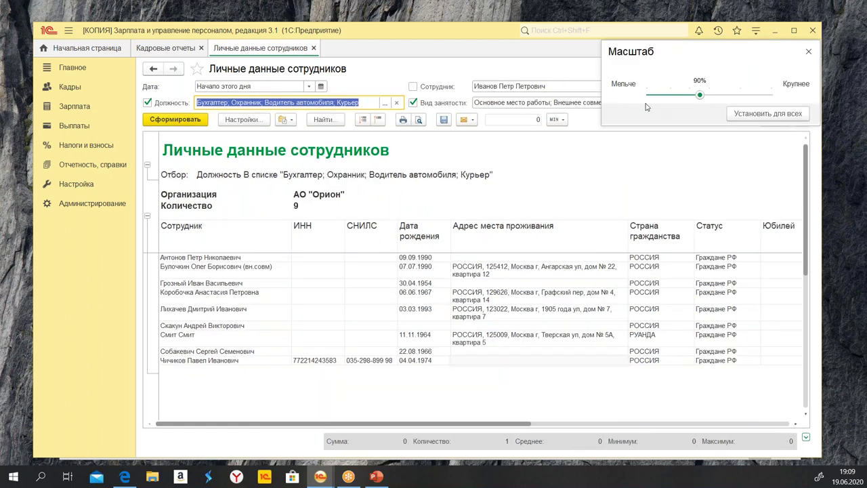
pyautogui.click(684, 96)
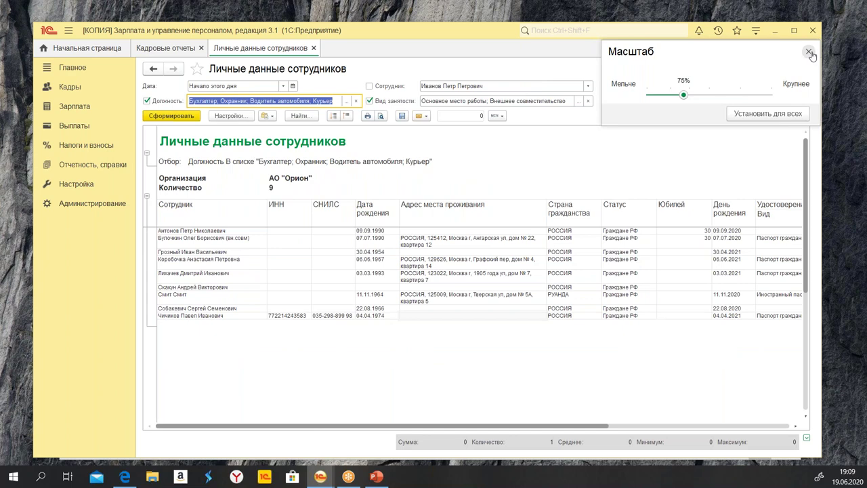
pyautogui.click(735, 95)
pyautogui.click(723, 95)
pyautogui.click(716, 95)
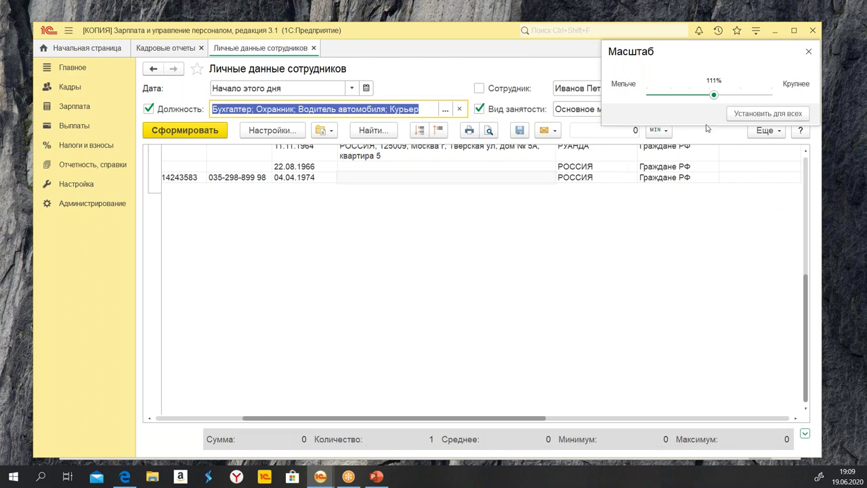
pyautogui.click(382, 187)
pyautogui.scroll(10, 403, 186)
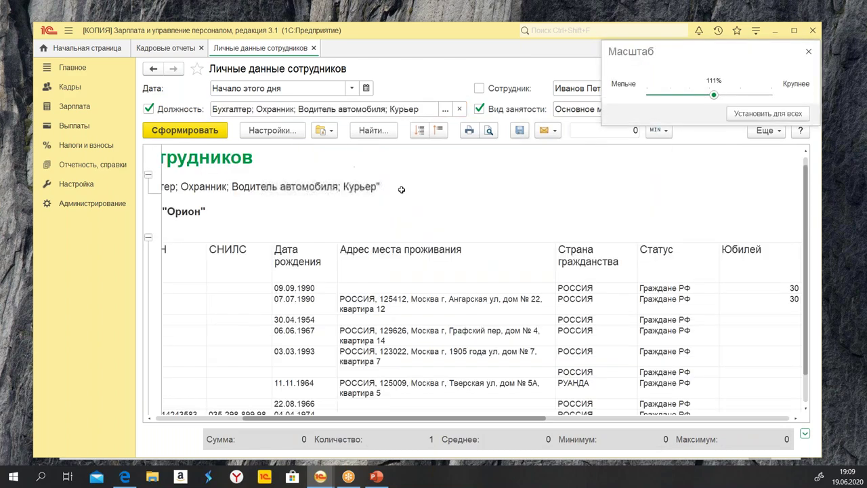
pyautogui.scroll(-2, 415, 272)
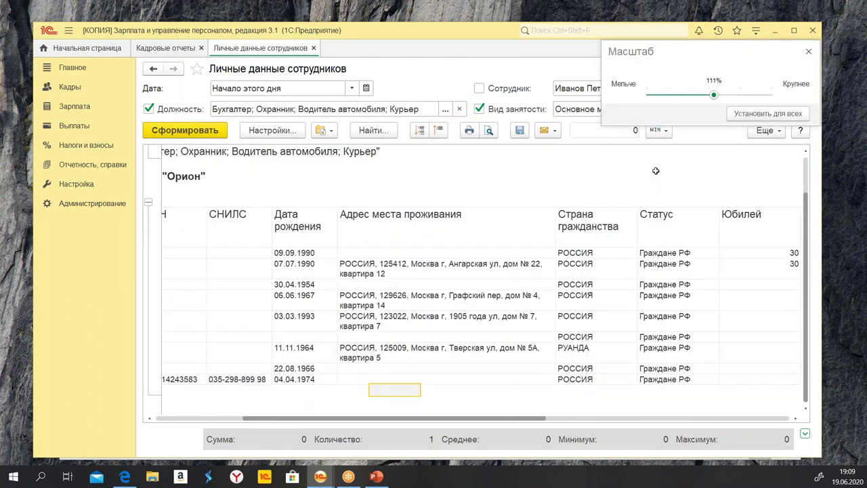
pyautogui.click(809, 53)
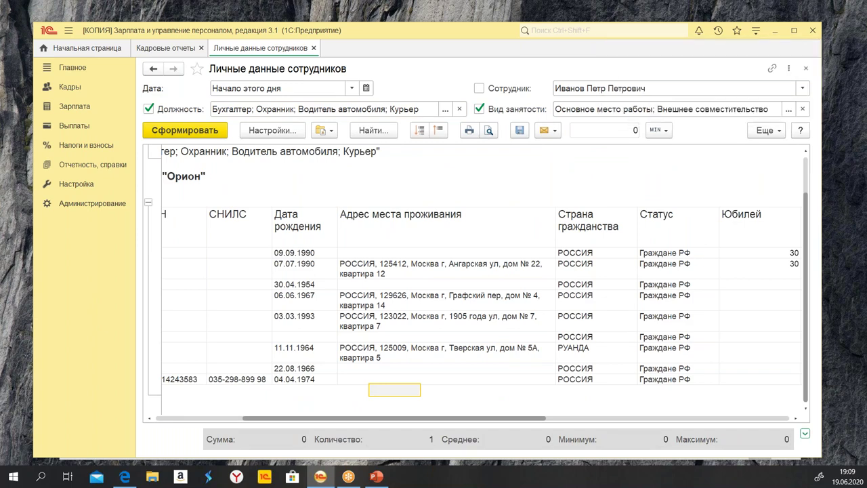
pyautogui.click(766, 131)
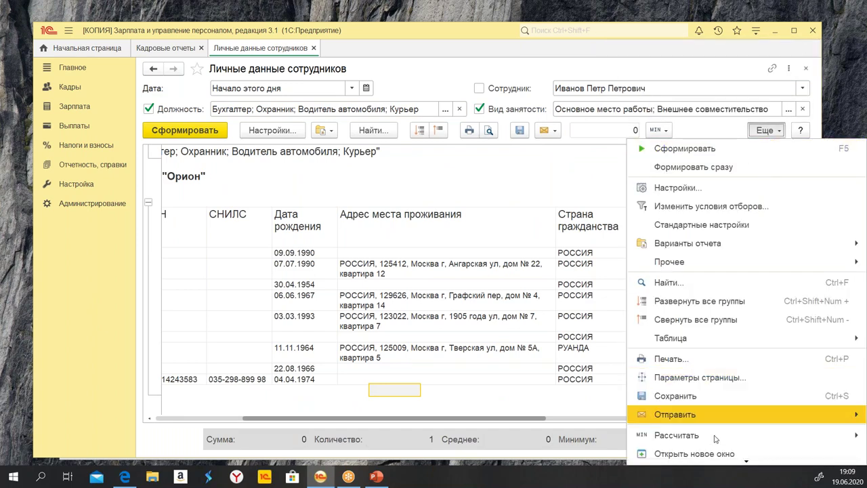
pyautogui.scroll(-1, 751, 416)
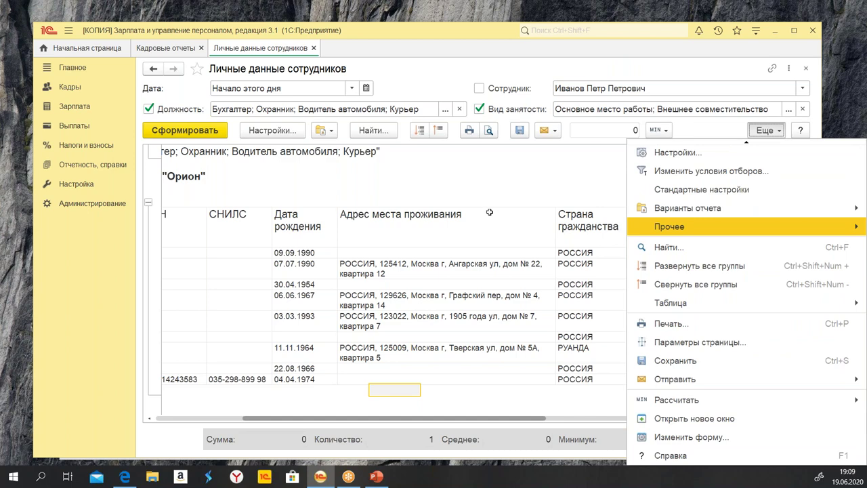
pyautogui.moveTo(678, 229)
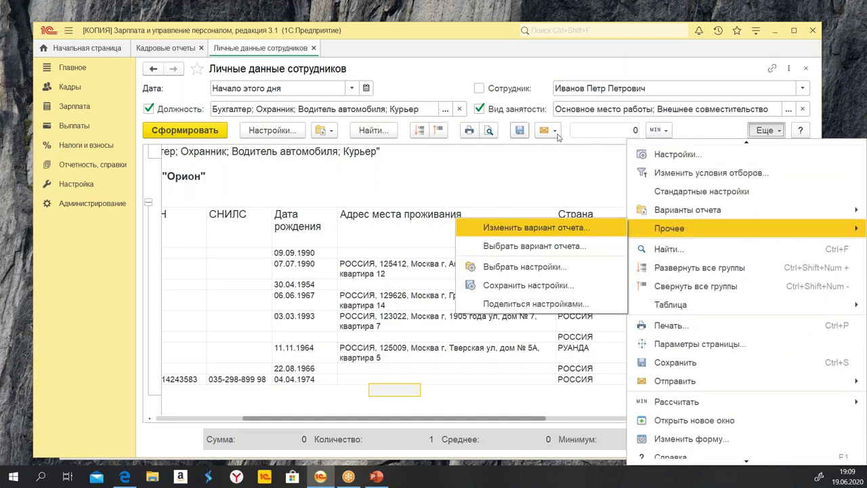
pyautogui.click(559, 168)
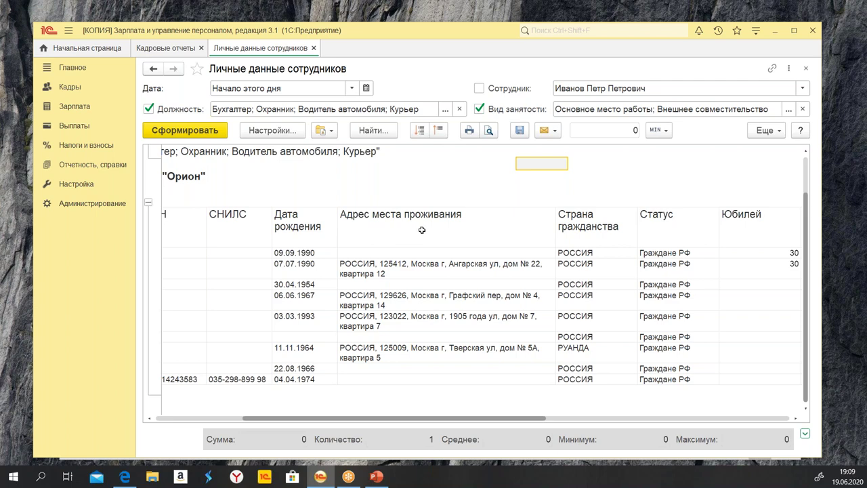
# Collapse and re-expand all groups of the report, and display its grouping at Уровень 2
pyautogui.scroll(2, 422, 231)
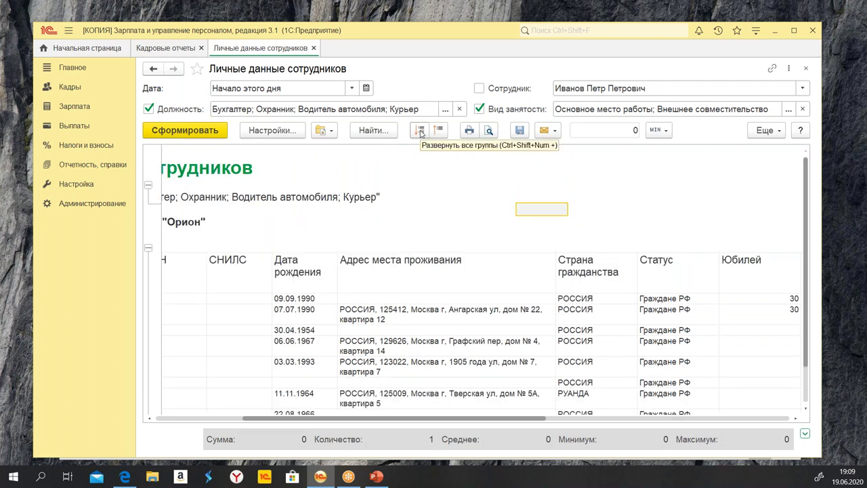
pyautogui.click(420, 131)
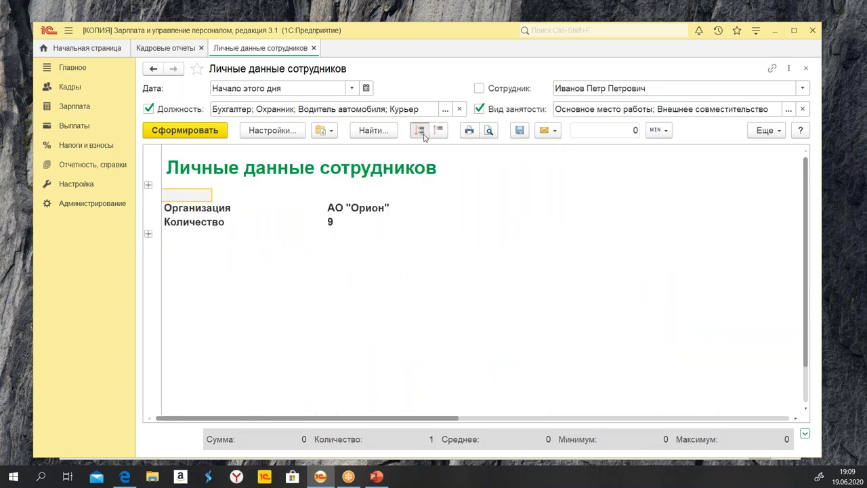
pyautogui.click(422, 132)
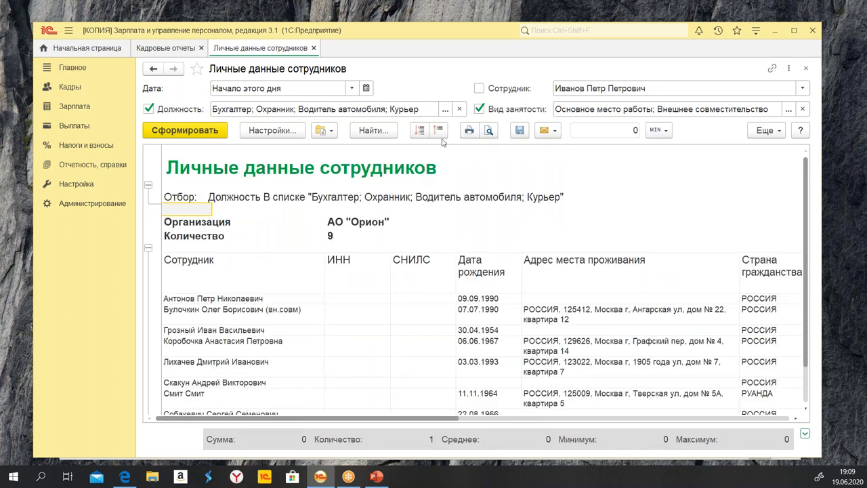
pyautogui.rightClick(151, 219)
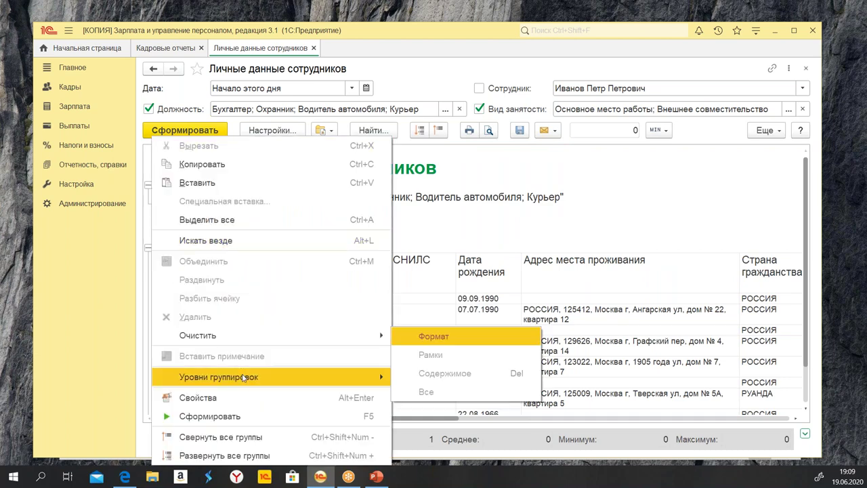
pyautogui.moveTo(243, 378)
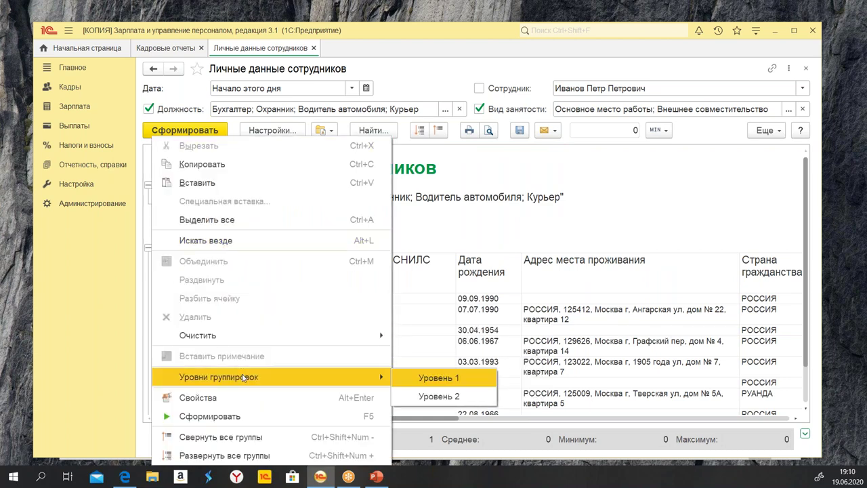
pyautogui.click(433, 397)
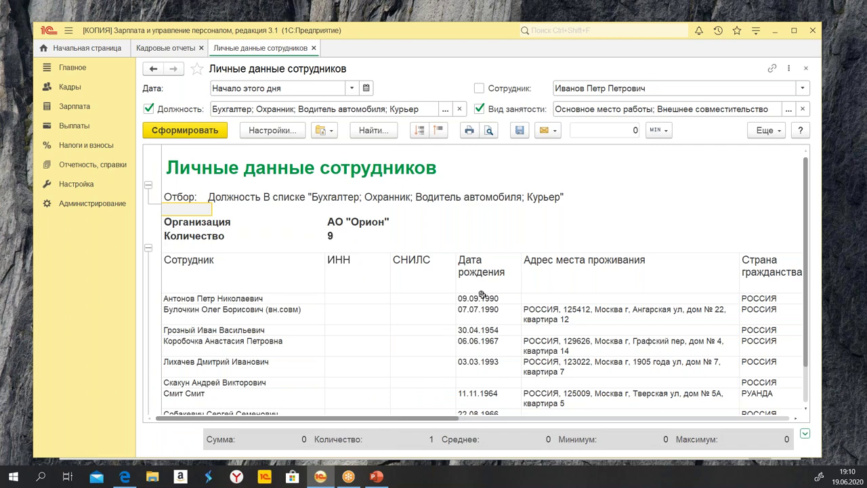
pyautogui.rightClick(152, 224)
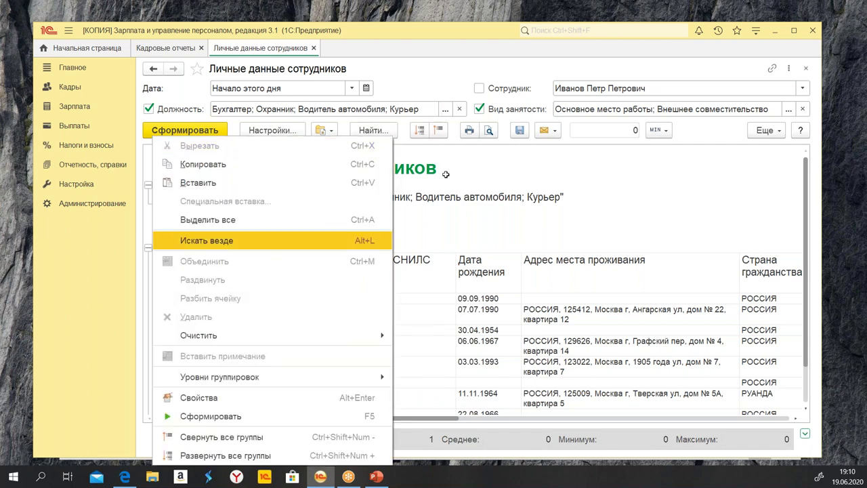
pyautogui.click(619, 228)
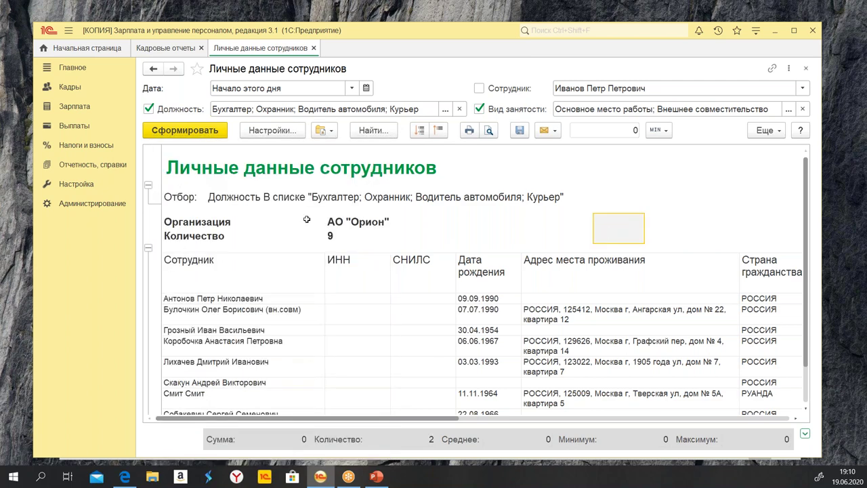
# Enable all parameters and filters in the settings of the Личные данные сотрудников report
pyautogui.click(264, 131)
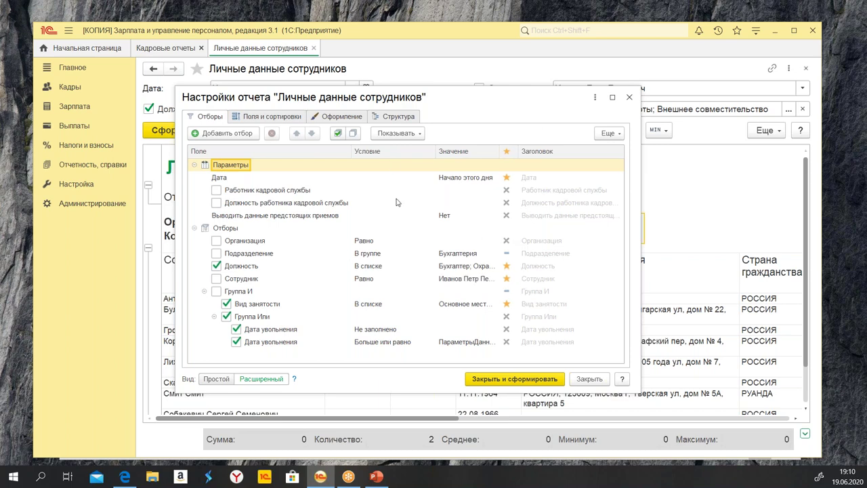
pyautogui.click(337, 133)
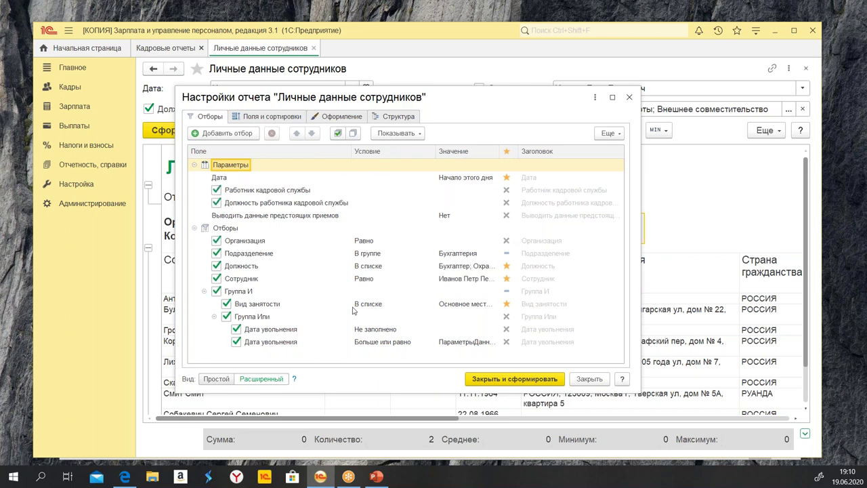
pyautogui.click(403, 135)
# Set Работник кадровой службы, Должность работника кадровой службы and Выводить данные предстоящих приемов to В шапке отчета and regenerate the report
pyautogui.click(322, 194)
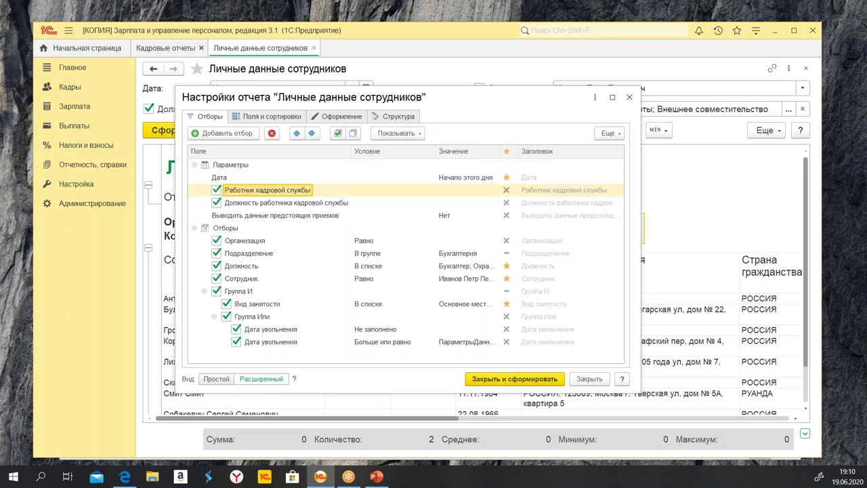
pyautogui.hotkey('ctrl', 'a')
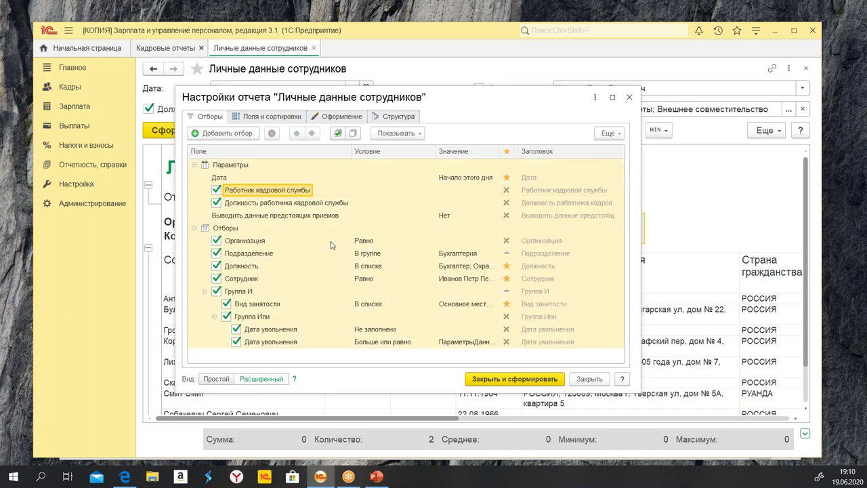
pyautogui.click(406, 134)
pyautogui.click(419, 149)
pyautogui.click(506, 202)
pyautogui.click(507, 203)
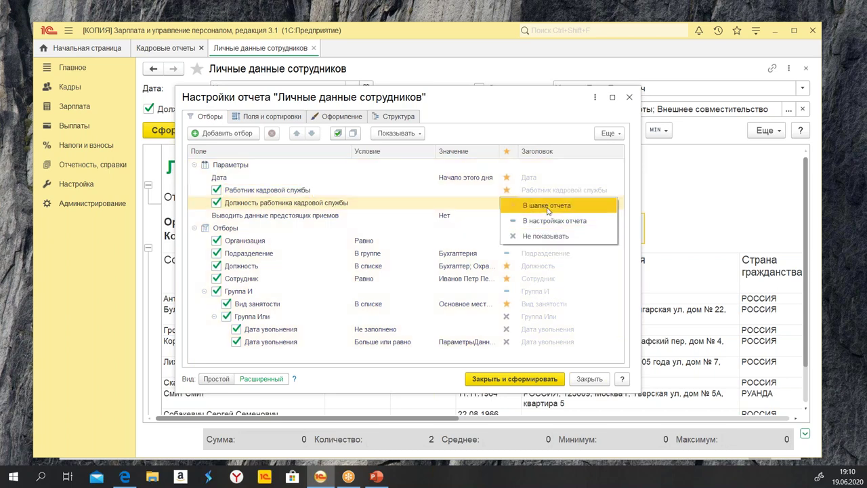
pyautogui.click(549, 209)
pyautogui.click(506, 216)
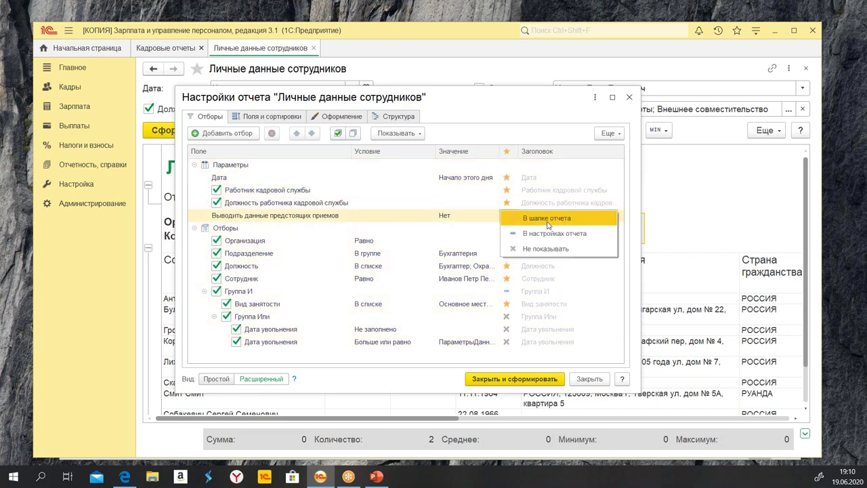
pyautogui.click(548, 218)
pyautogui.click(519, 380)
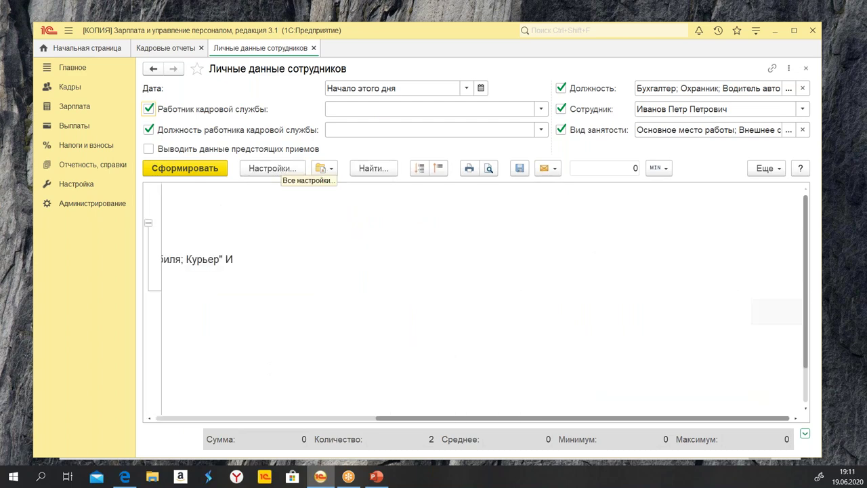
pyautogui.moveTo(461, 418); pyautogui.dragTo(242, 418)
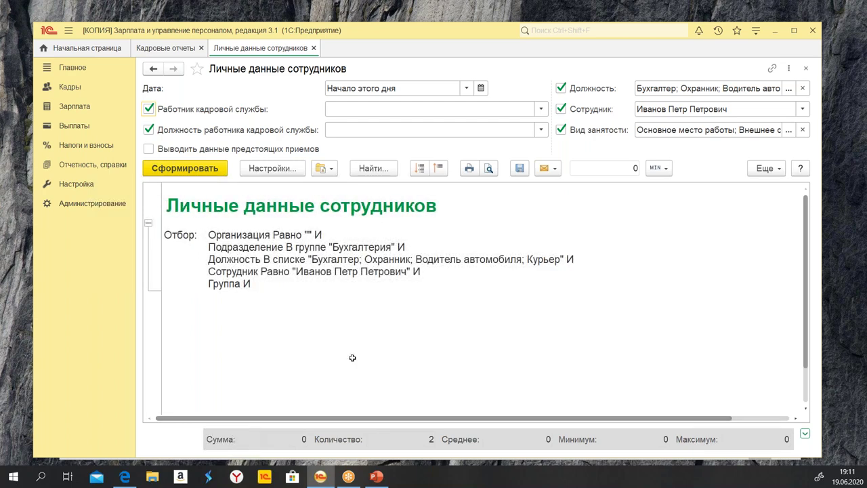
# Set Должность работника кадровой службы and Выводить данные предстоящих приемов to Не показывать and regenerate the report
pyautogui.click(282, 172)
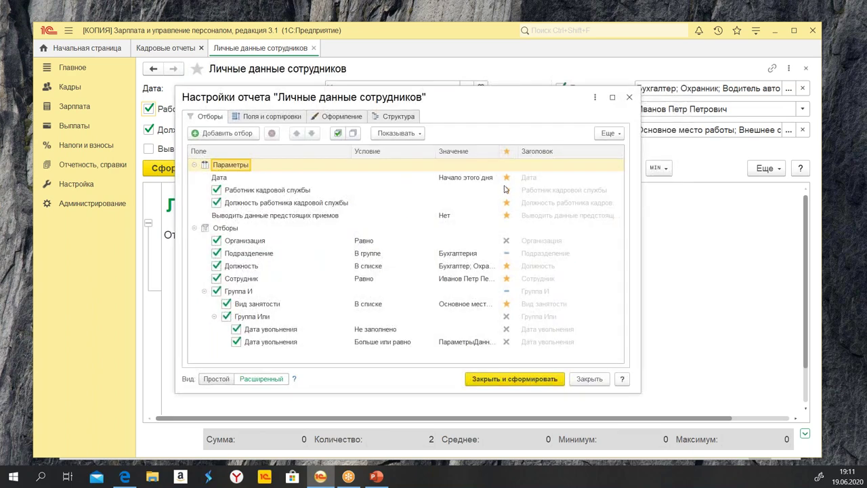
pyautogui.click(507, 201)
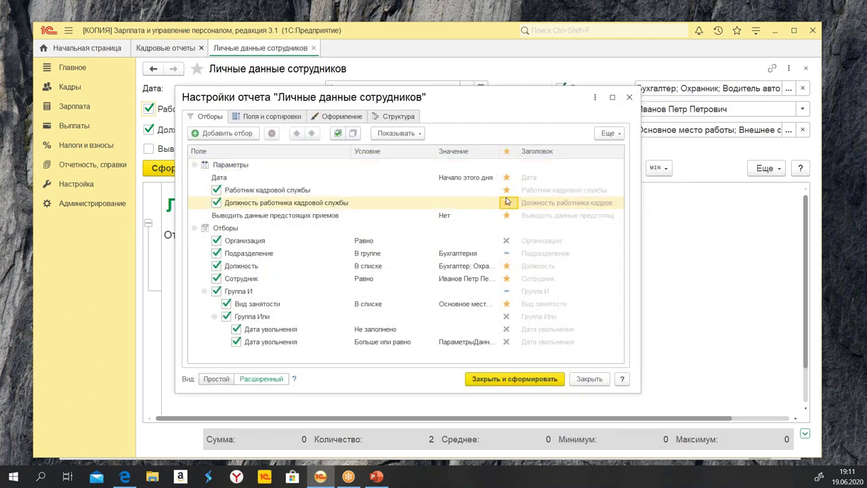
pyautogui.click(509, 204)
pyautogui.click(549, 235)
pyautogui.click(507, 216)
pyautogui.click(549, 250)
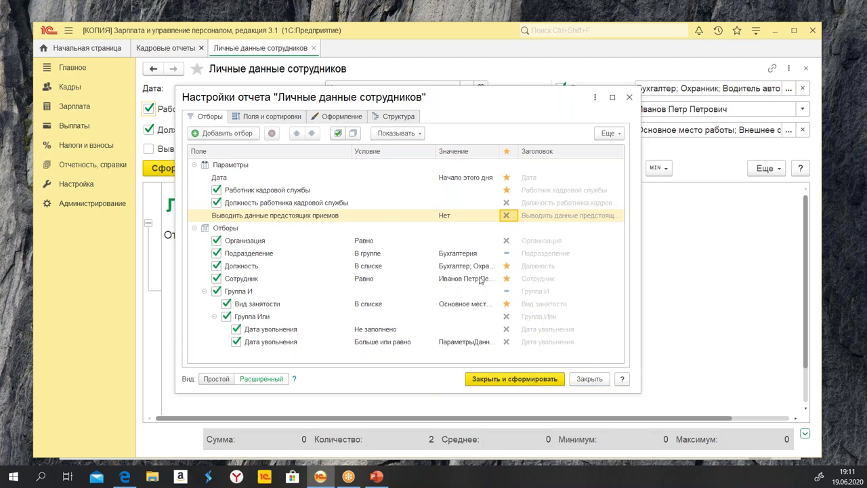
pyautogui.click(503, 379)
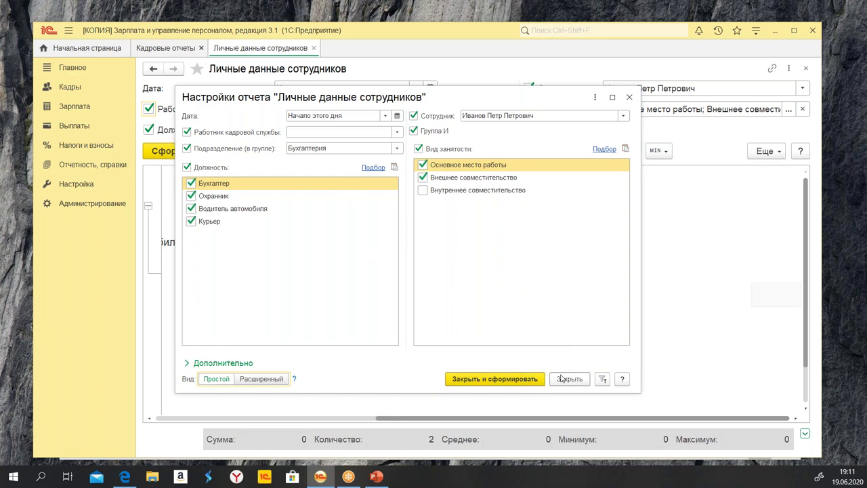
# Switch the report settings to the Расширенный view, close them, and close the report without saving the changed variant
pyautogui.click(269, 381)
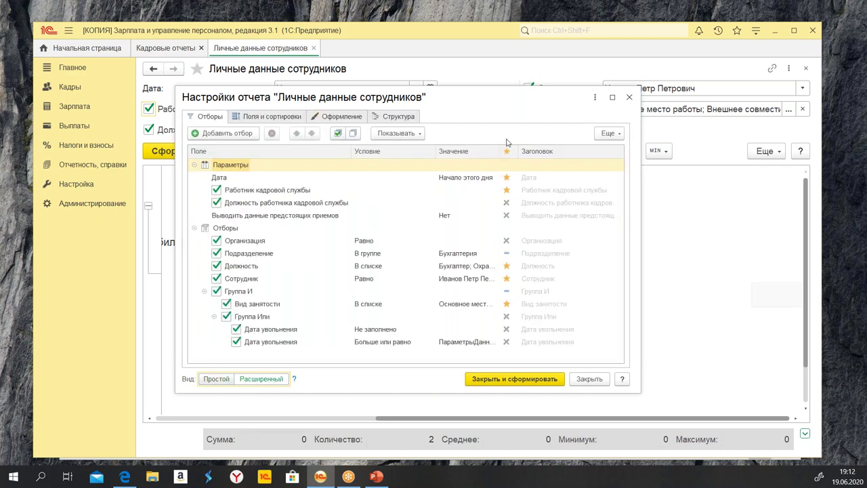
pyautogui.click(630, 97)
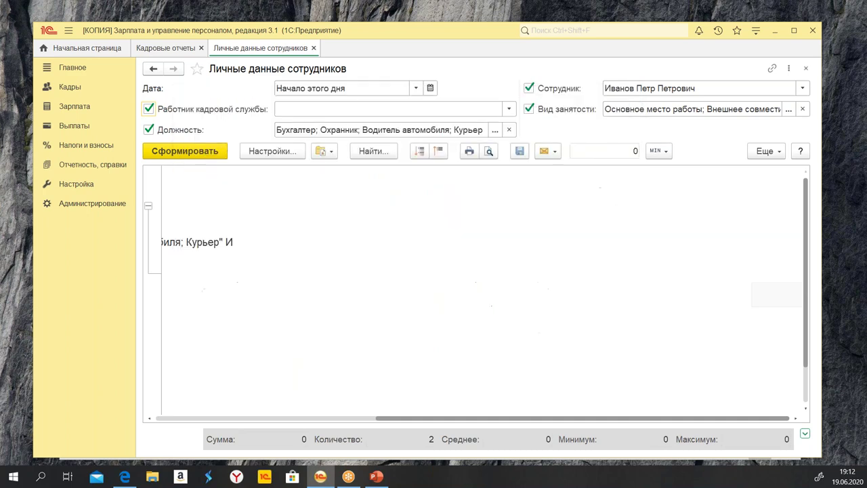
pyautogui.click(314, 48)
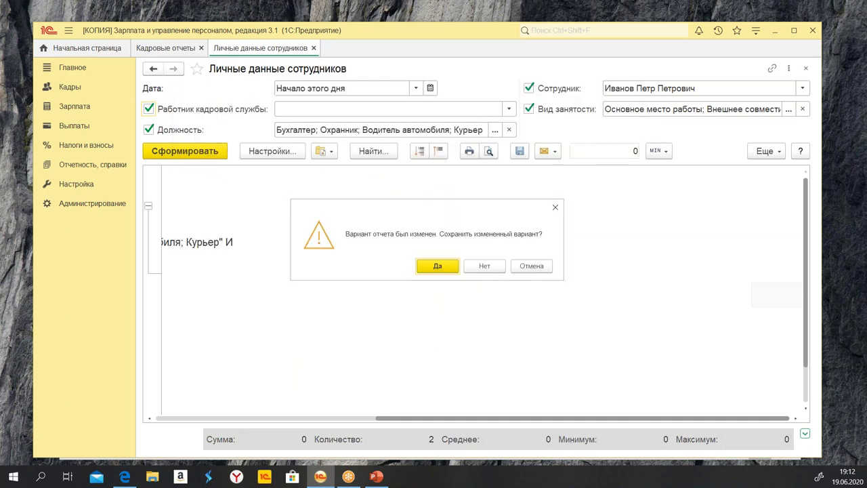
pyautogui.click(486, 264)
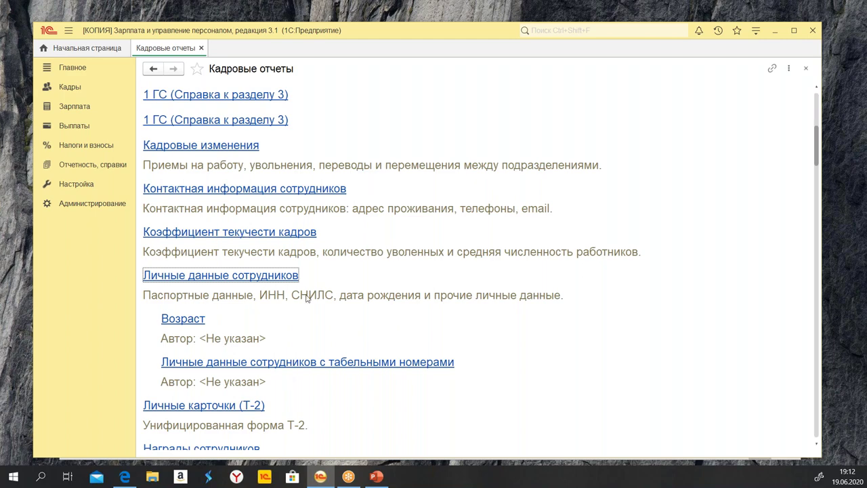
# Open the Личные данные сотрудников с табельными номерами report, look through its columns and close it
pyautogui.scroll(-3, 461, 281)
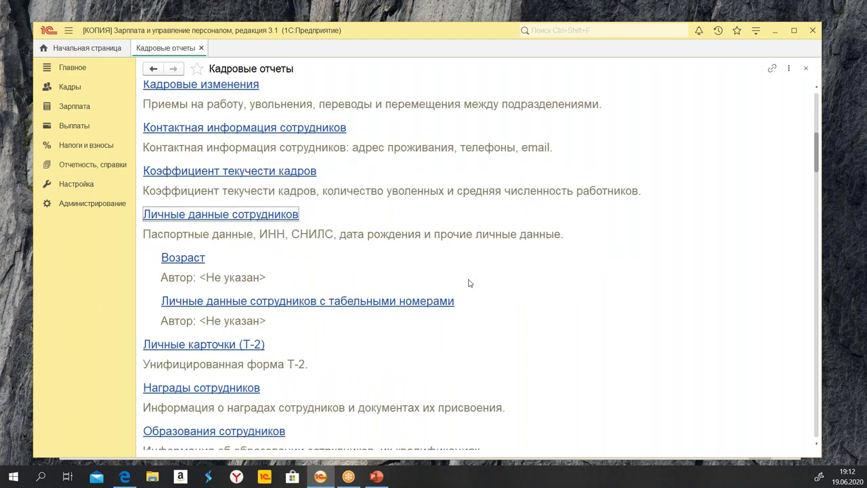
pyautogui.click(308, 303)
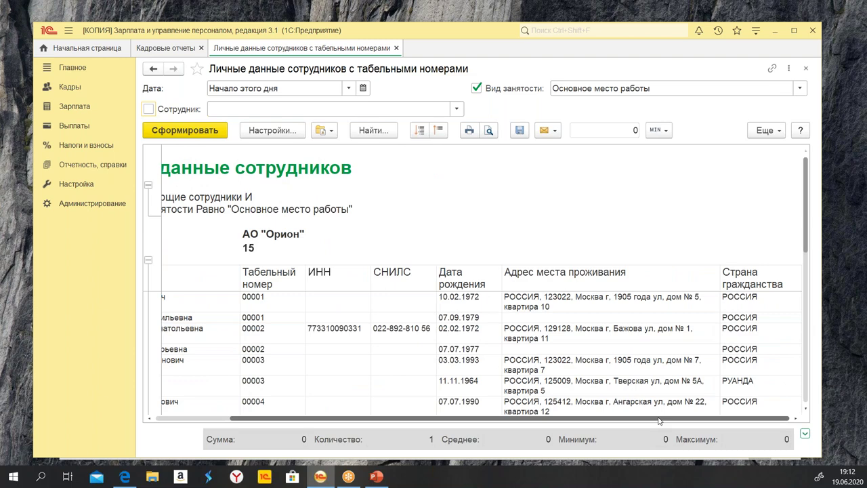
pyautogui.click(396, 48)
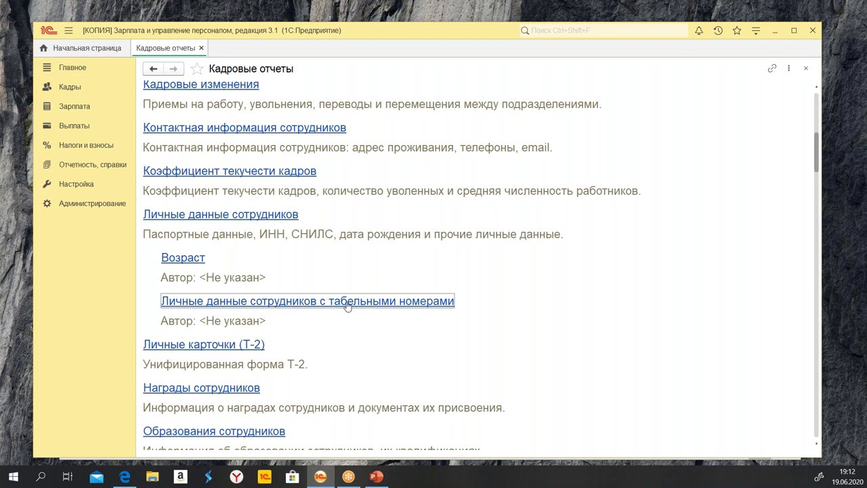
# Switch to the PowerPoint presentation and advance through the slides to the last one, slide 14
pyautogui.click(379, 477)
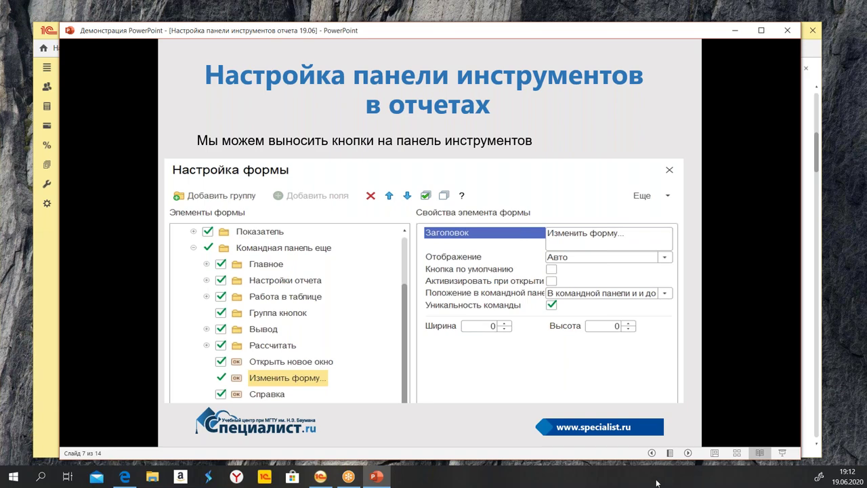
pyautogui.click(688, 454)
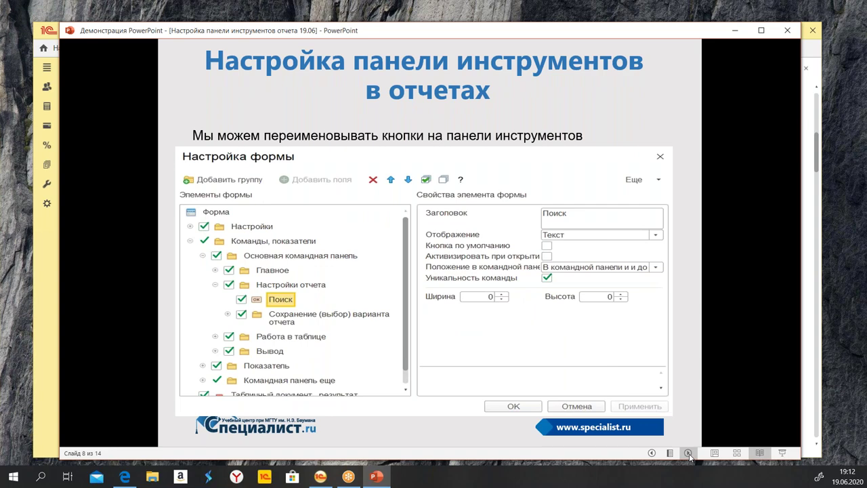
pyautogui.click(689, 453)
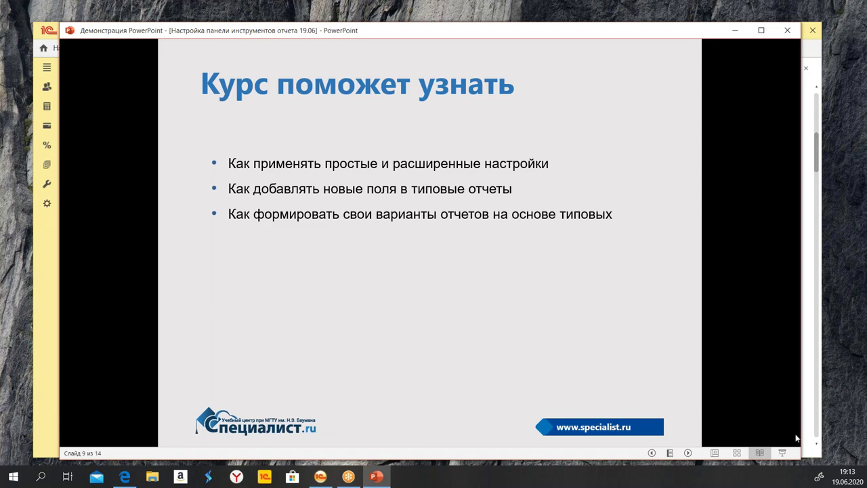
pyautogui.press('Right')
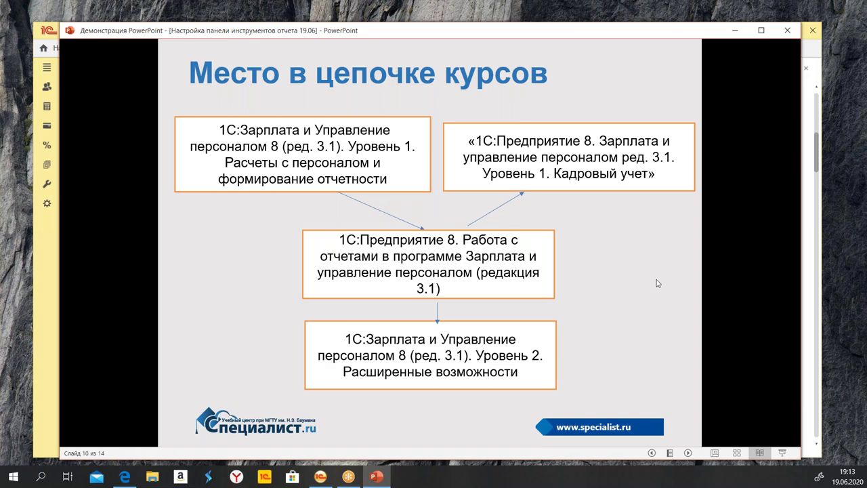
pyautogui.click(690, 456)
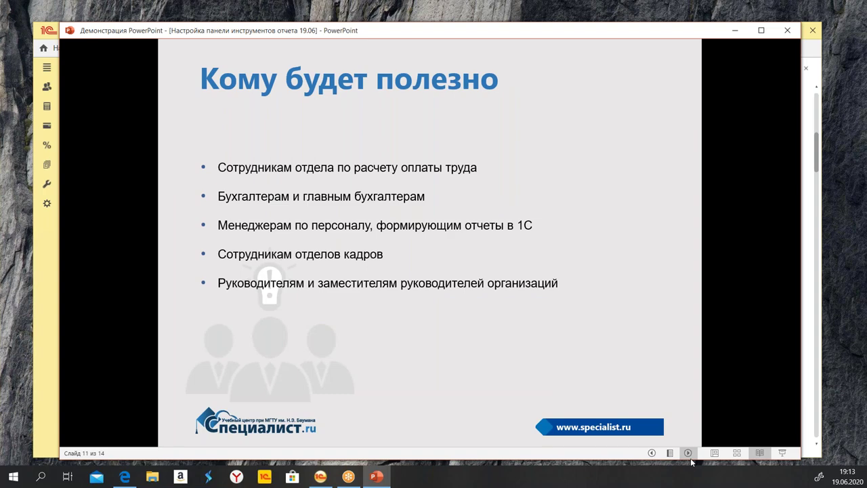
pyautogui.click(688, 453)
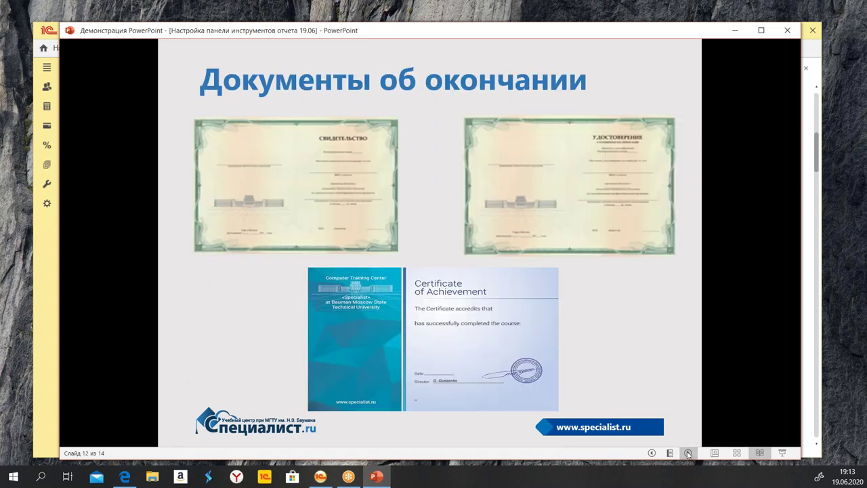
pyautogui.click(689, 453)
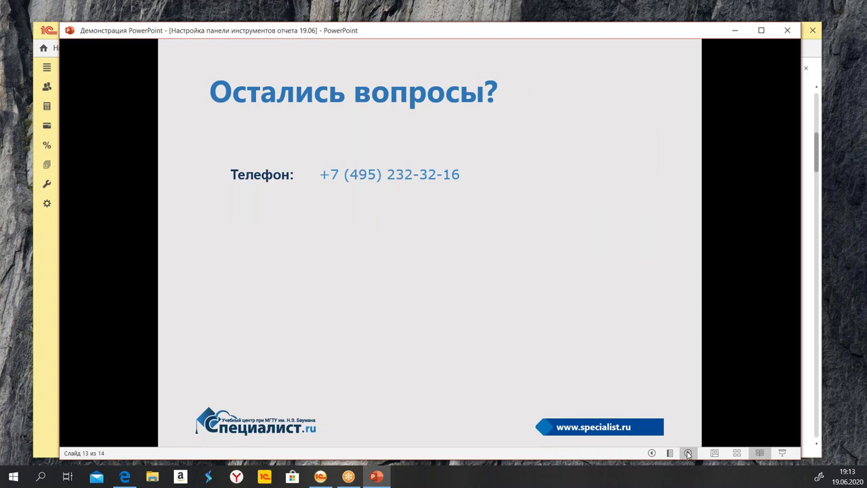
pyautogui.click(688, 453)
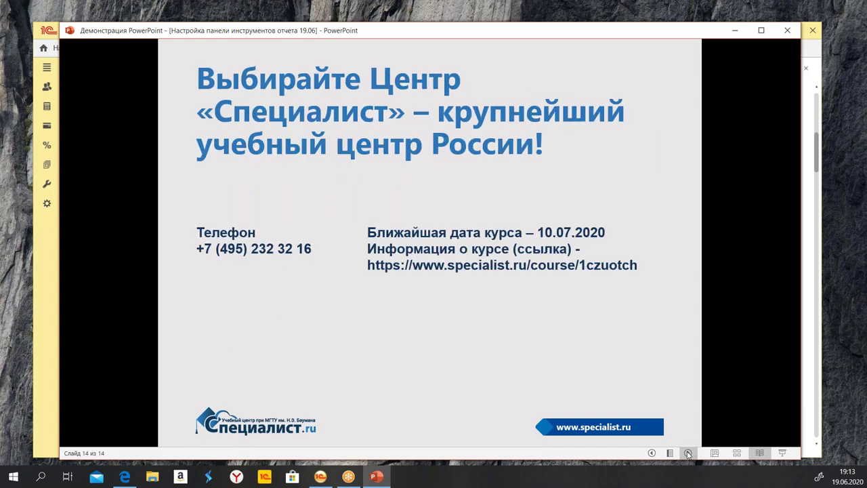